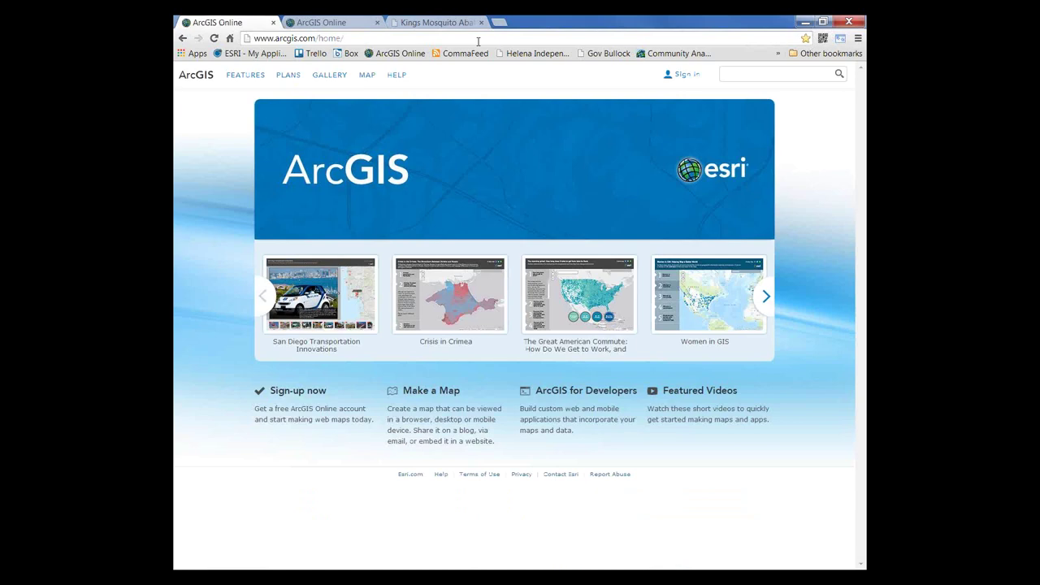
Step: View the Kings Mosquito Abatement District website, then go back to the second ArcGIS Online tab
left_click(439, 23)
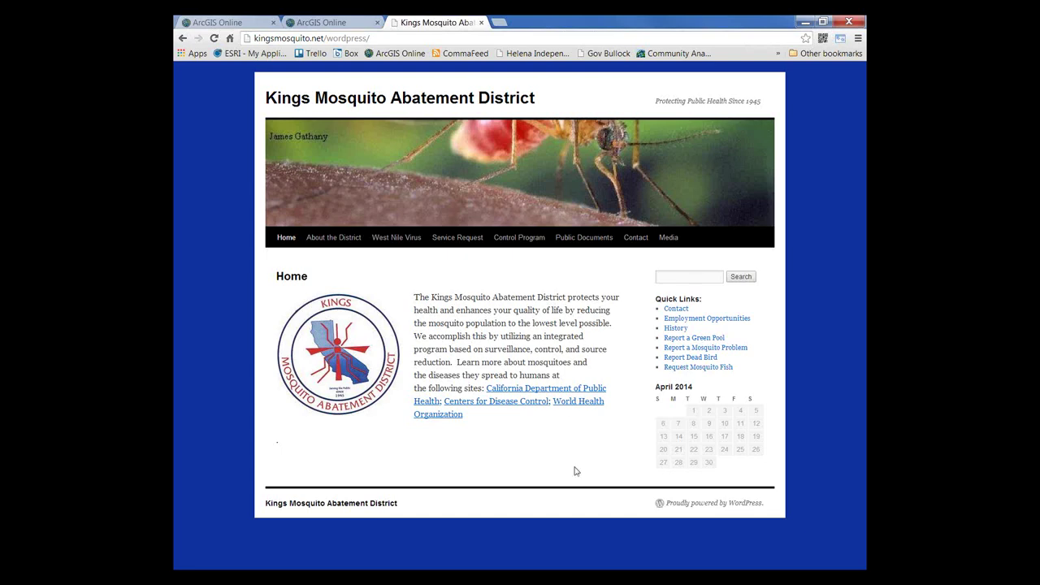
left_click(343, 24)
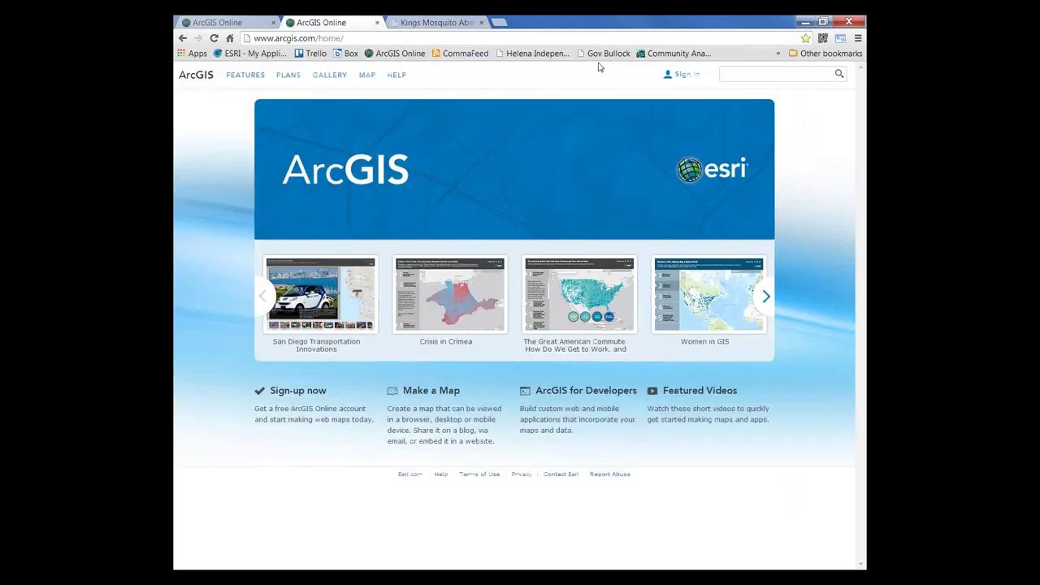
Step: Sign in to ArcGIS Online with the organization's username and password
left_click(685, 75)
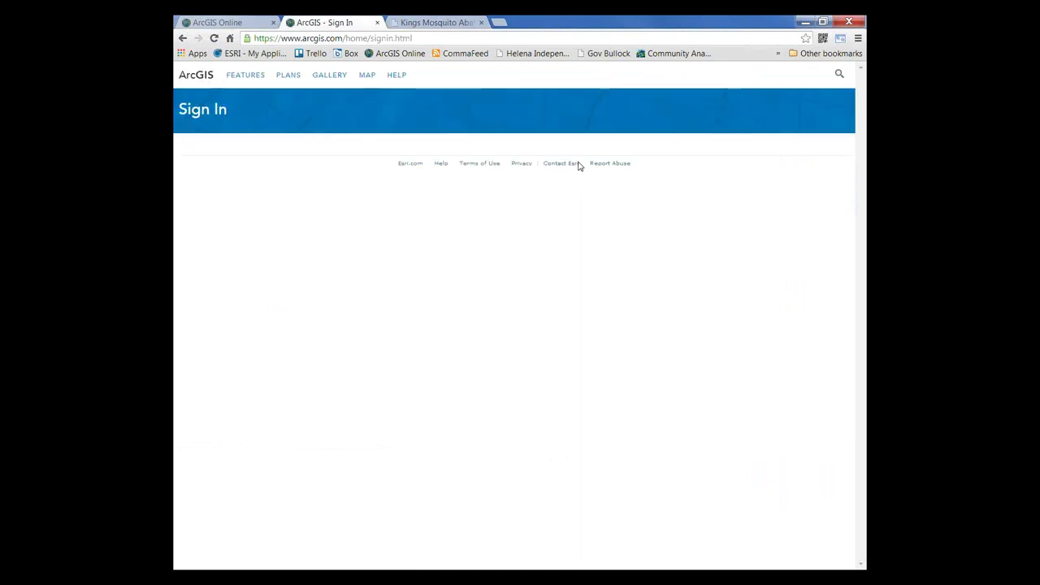
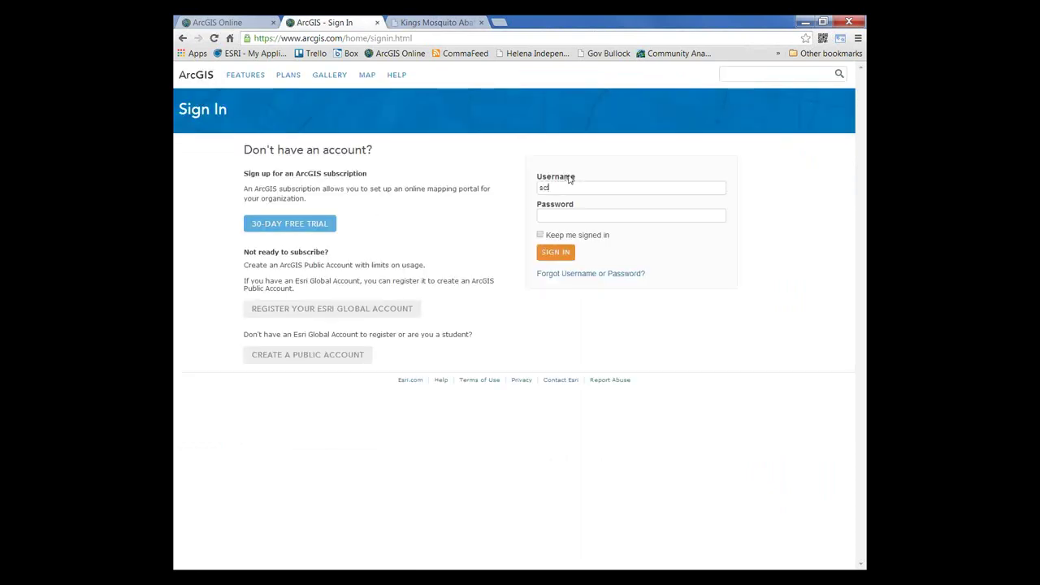
key("Return")
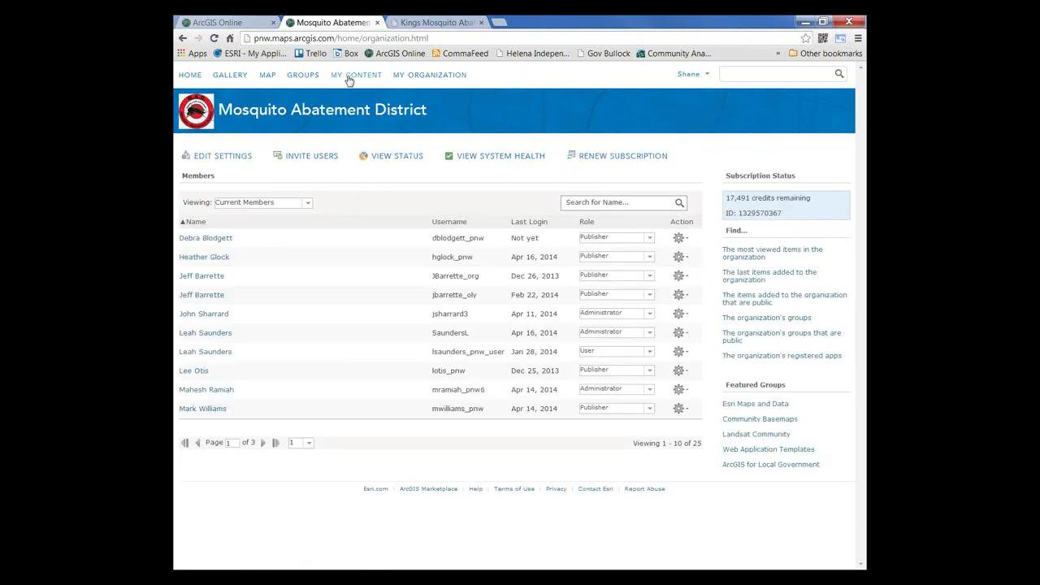
Step: Go to the Mosquito Abatement District home page and open its Featured Content gallery
left_click(190, 75)
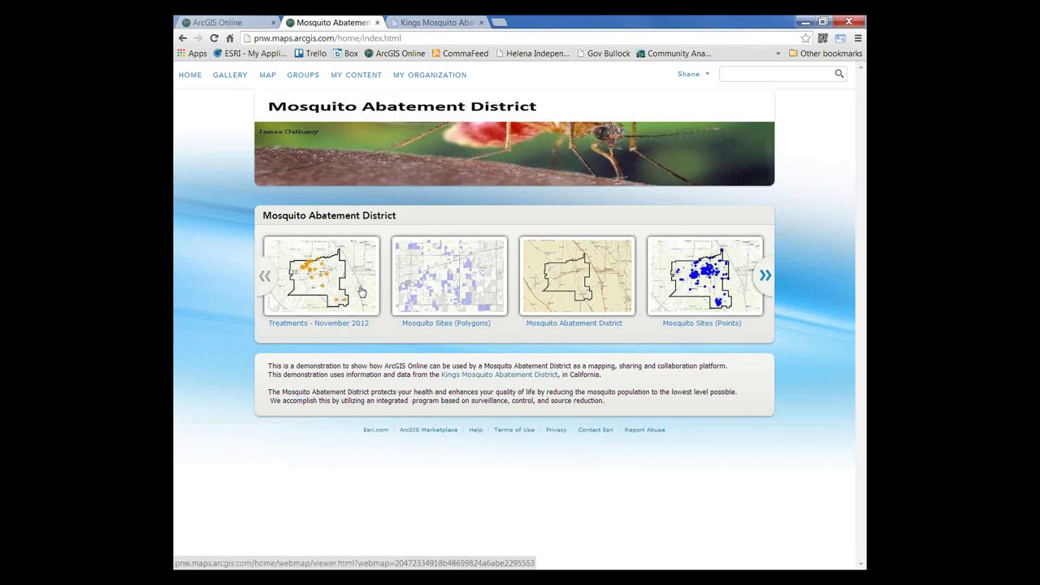
left_click(226, 78)
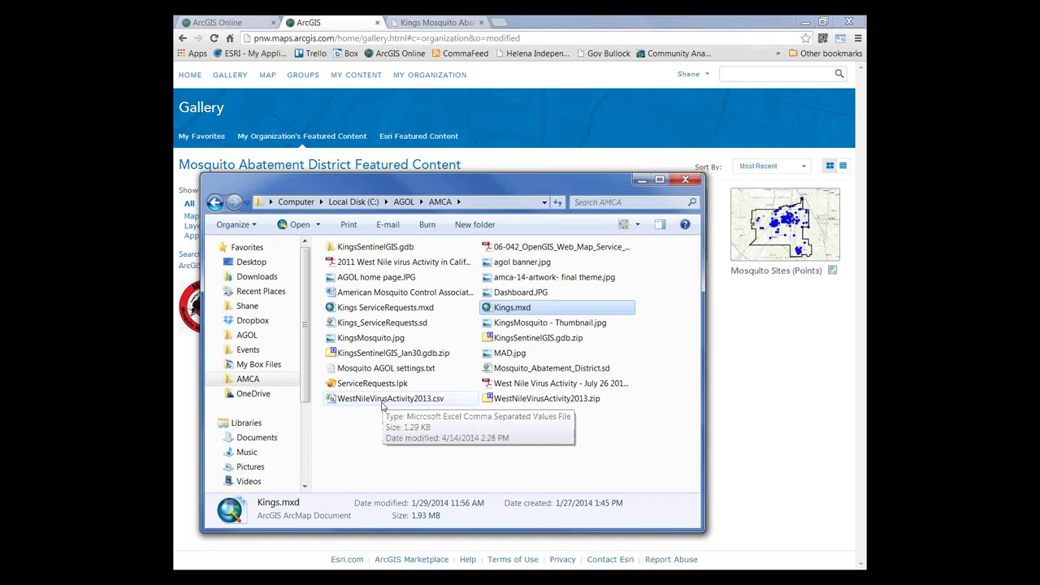
Step: Open WestNileVirusActivity2013.csv from the AMCA folder
double_click(383, 400)
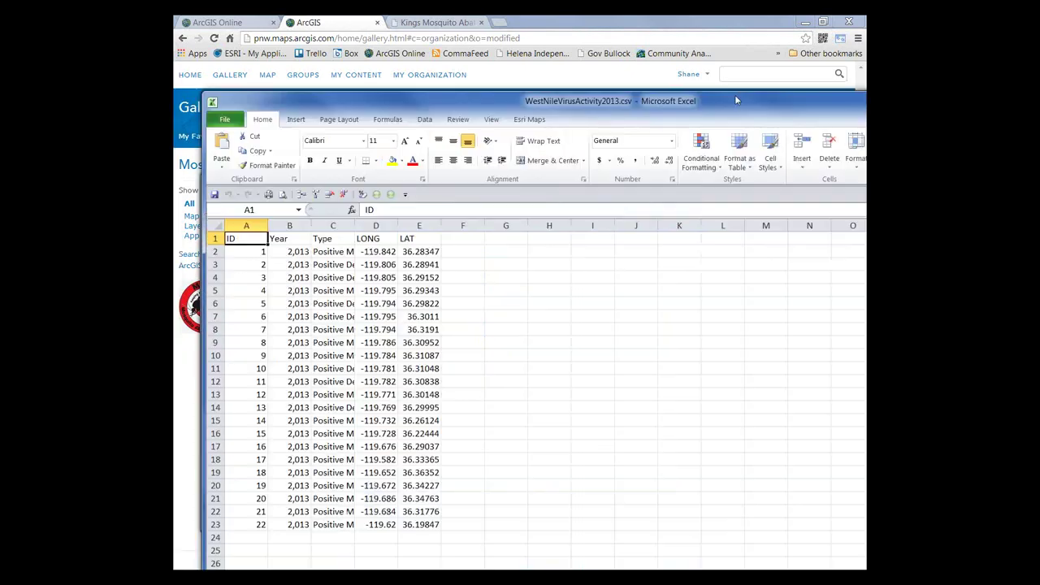
Step: Widen column D to check the full LONG values, then close the CSV without saving
left_click_drag(736, 100, 695, 28)
left_click_drag(374, 151, 394, 151)
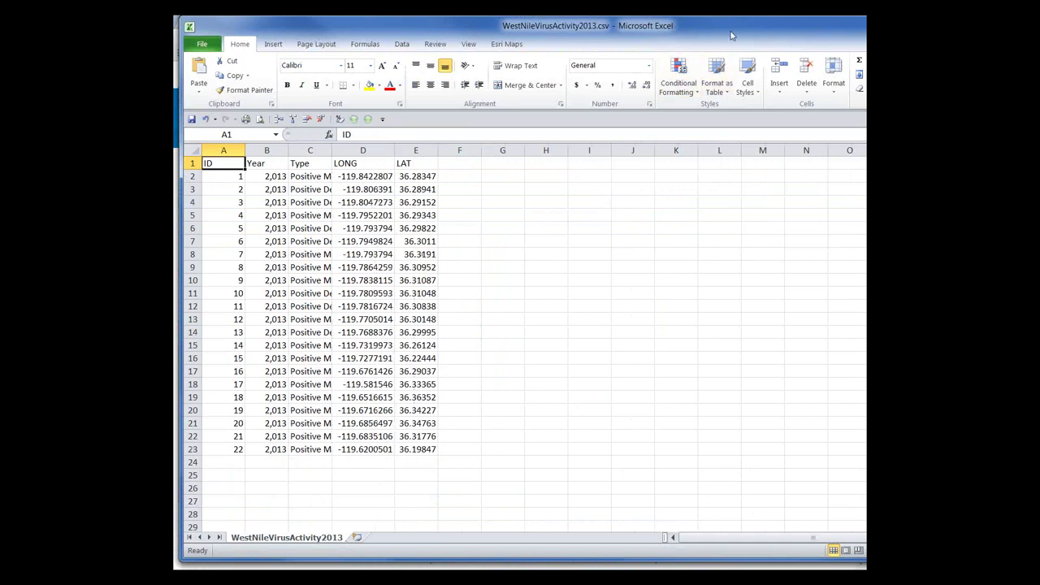
left_click_drag(730, 35, 523, 52)
left_click(794, 39)
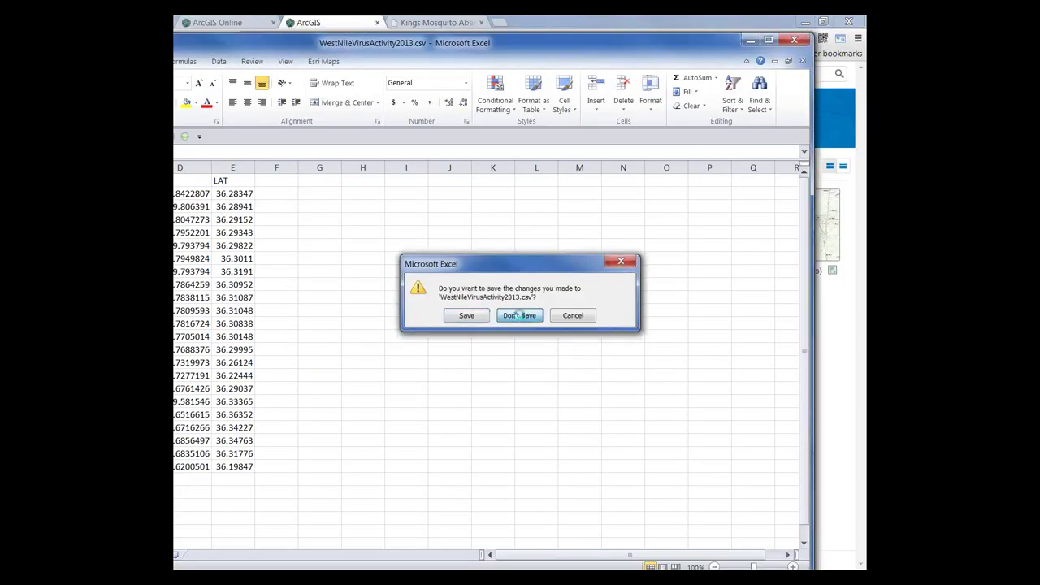
left_click(519, 315)
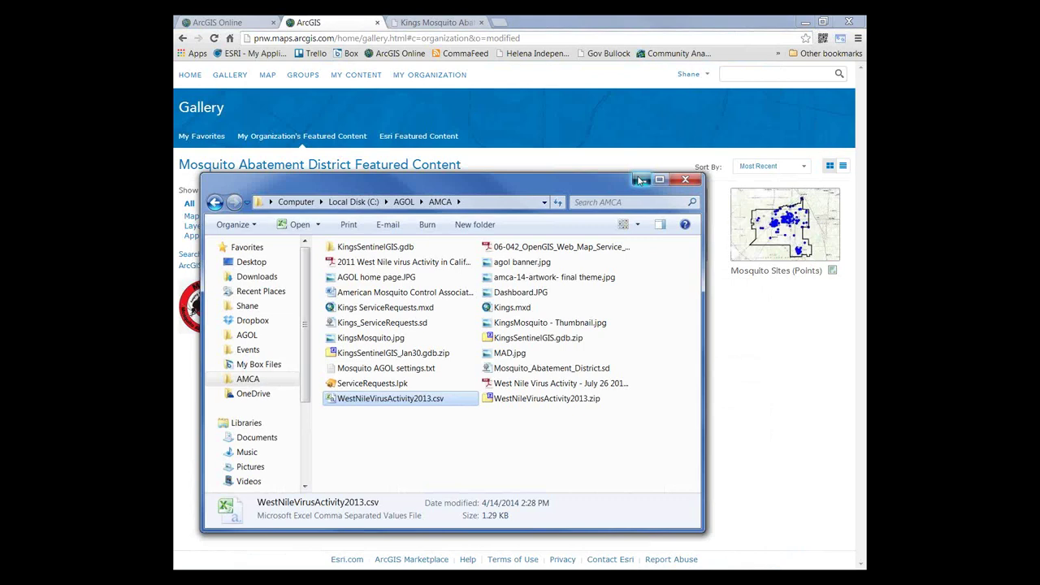
left_click(268, 79)
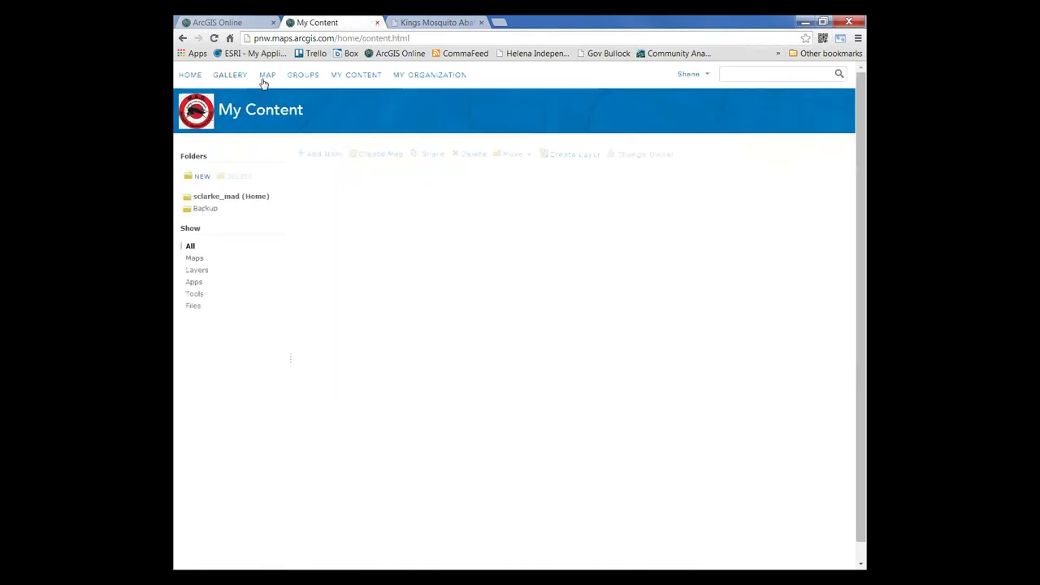
Step: Start a new blank map in Map Viewer, discarding the current map's unsaved changes
left_click(266, 75)
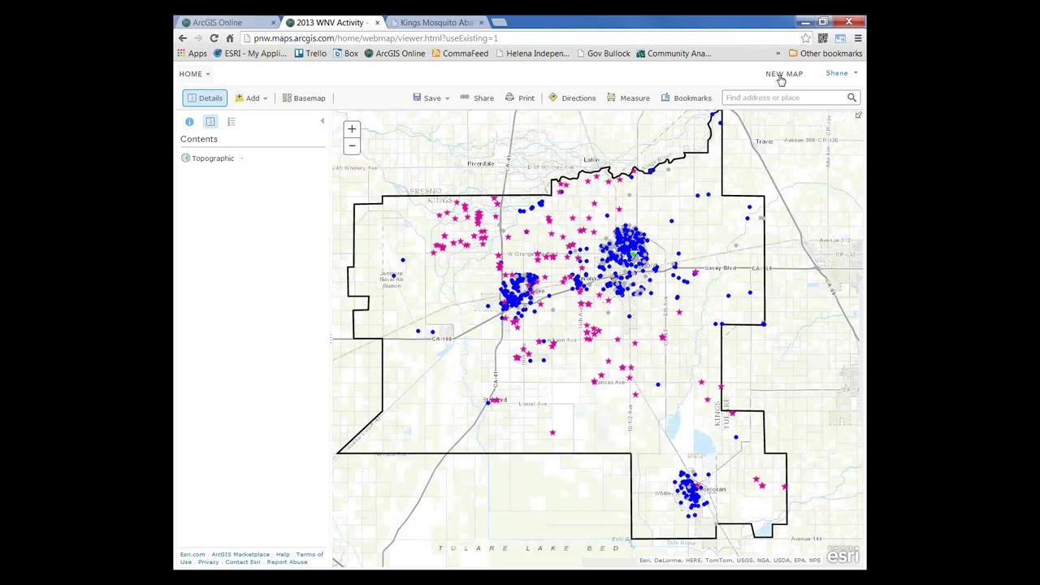
left_click(780, 75)
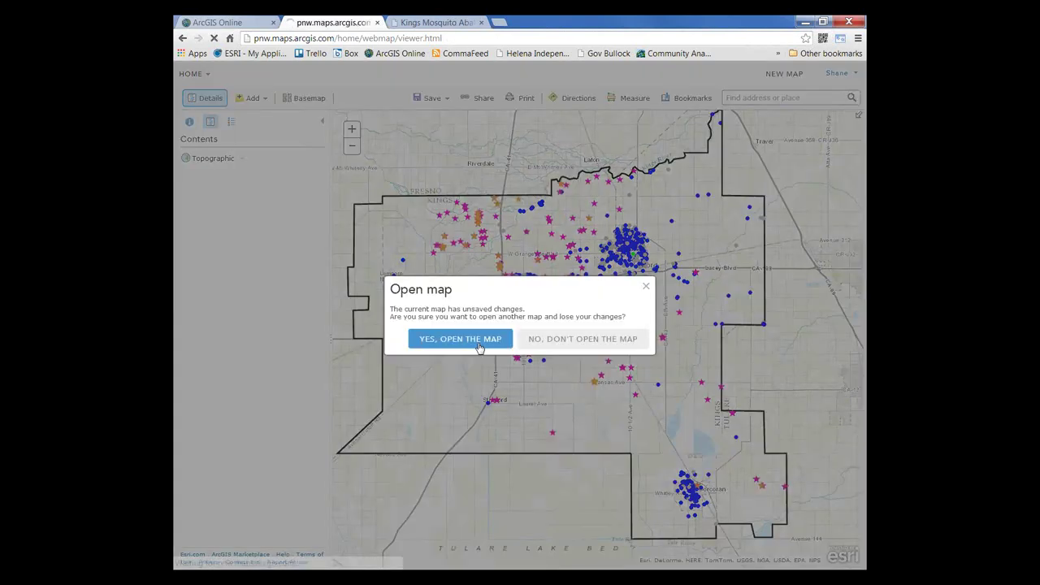
left_click(475, 339)
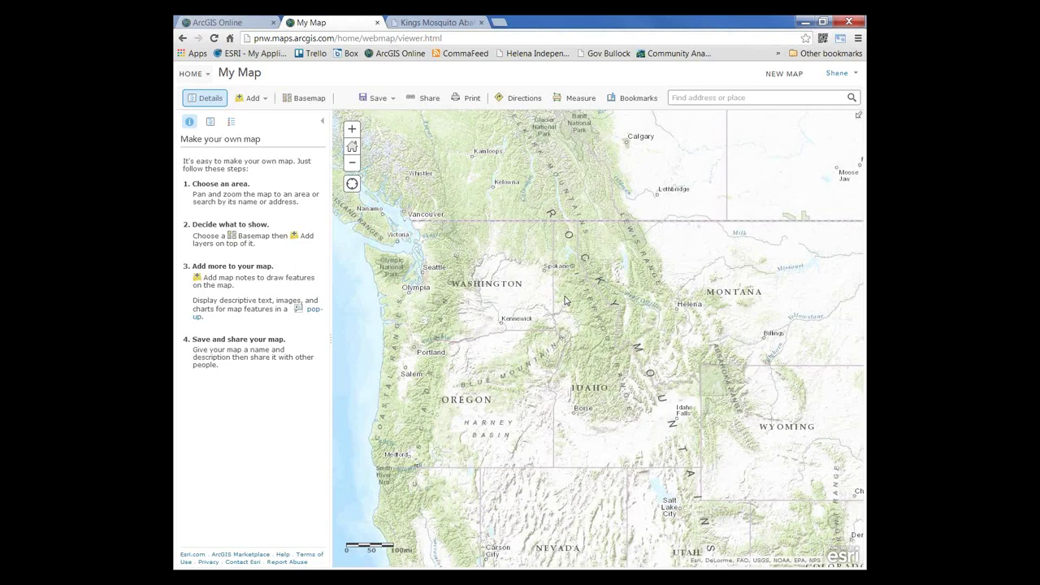
Step: Pan and zoom the new map to bring central California into view
left_click_drag(544, 326, 548, 327)
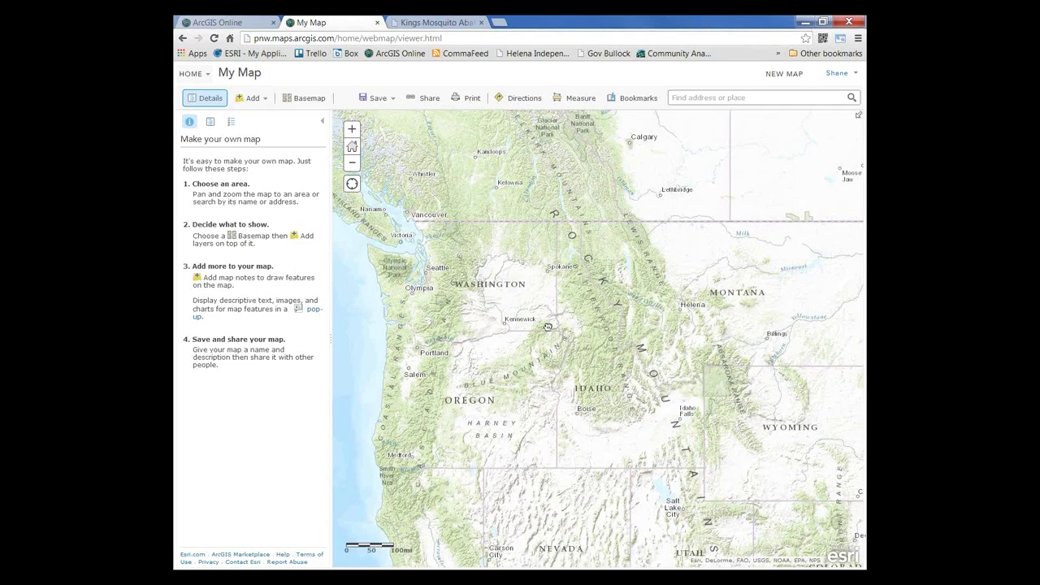
left_click_drag(548, 327, 610, 321)
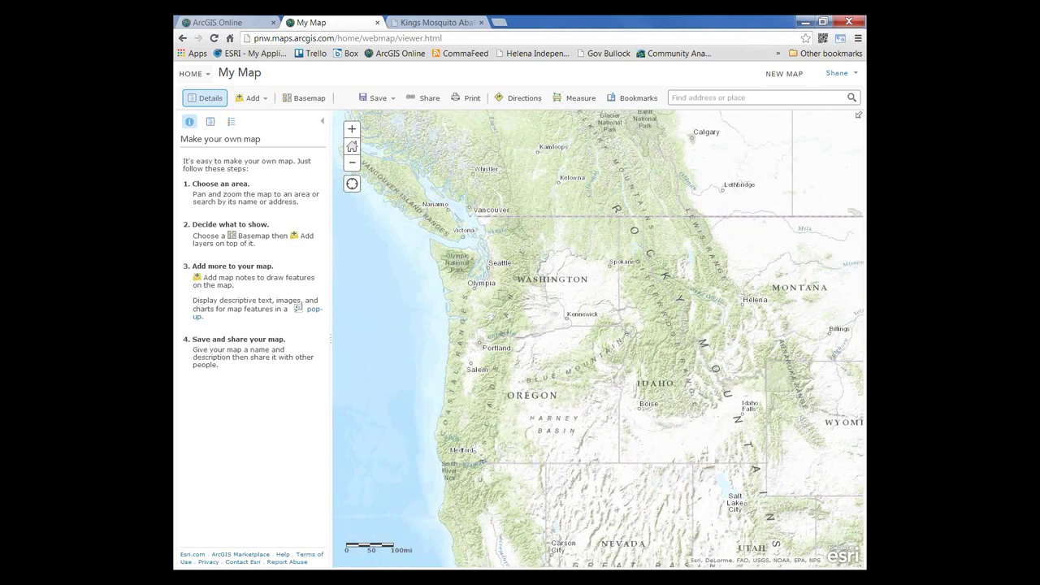
left_click_drag(534, 343, 527, 84)
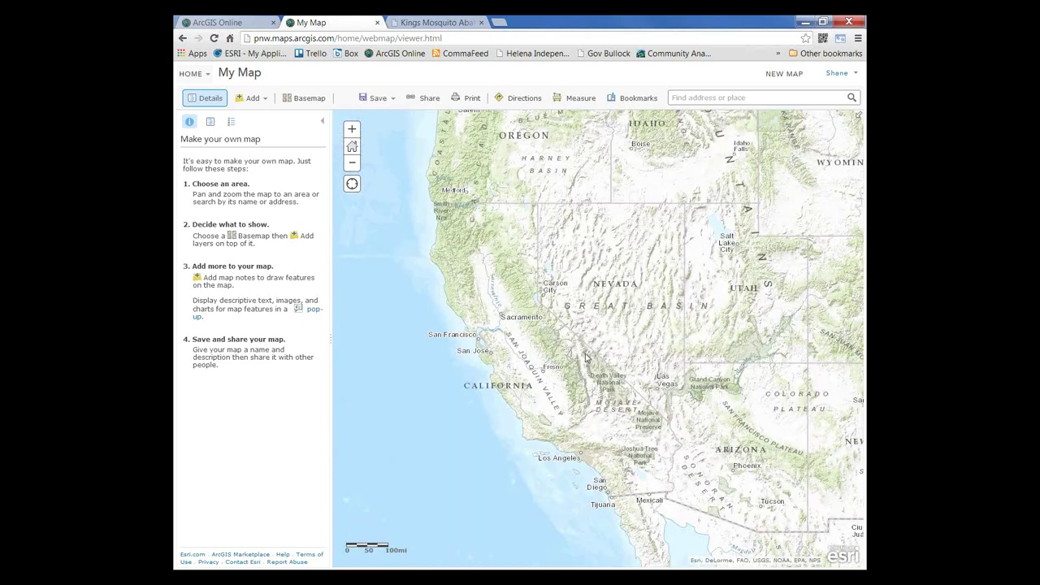
scroll(585, 358, "up", 1)
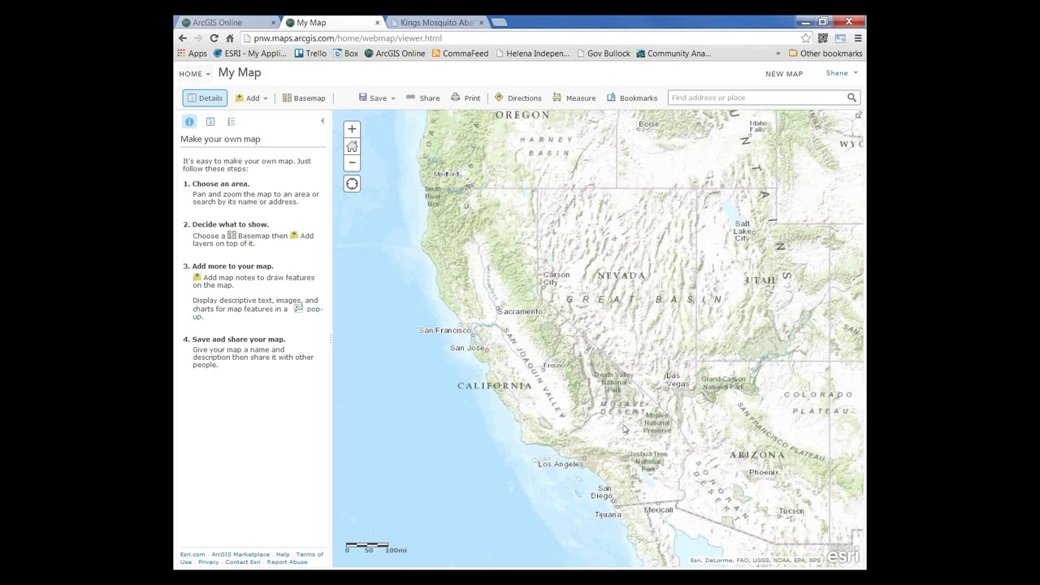
scroll(561, 381, "up", 2)
left_click(305, 97)
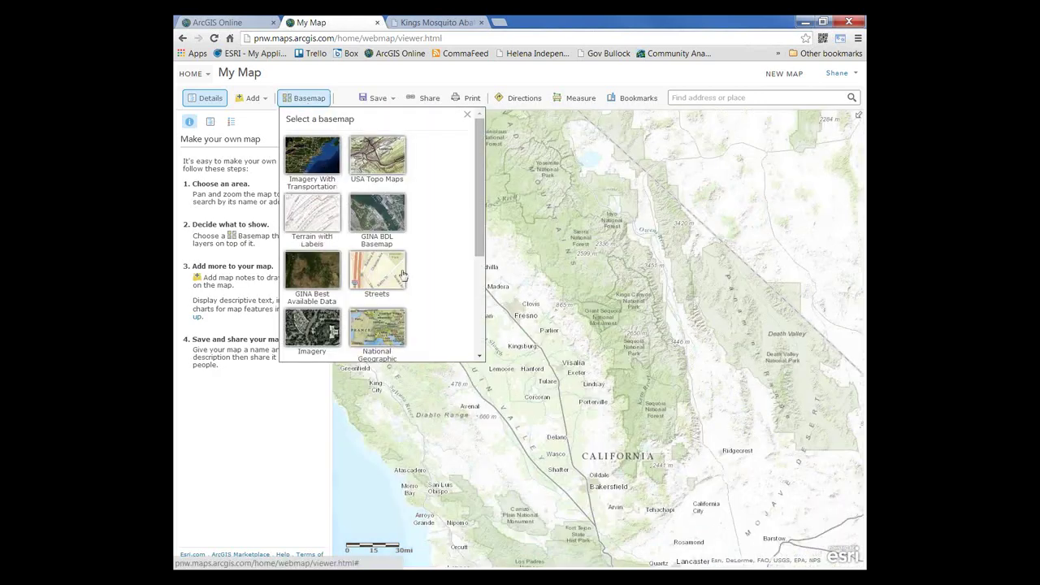
Step: Switch the basemap to Streets and center the map on the Fresno area
left_click(387, 270)
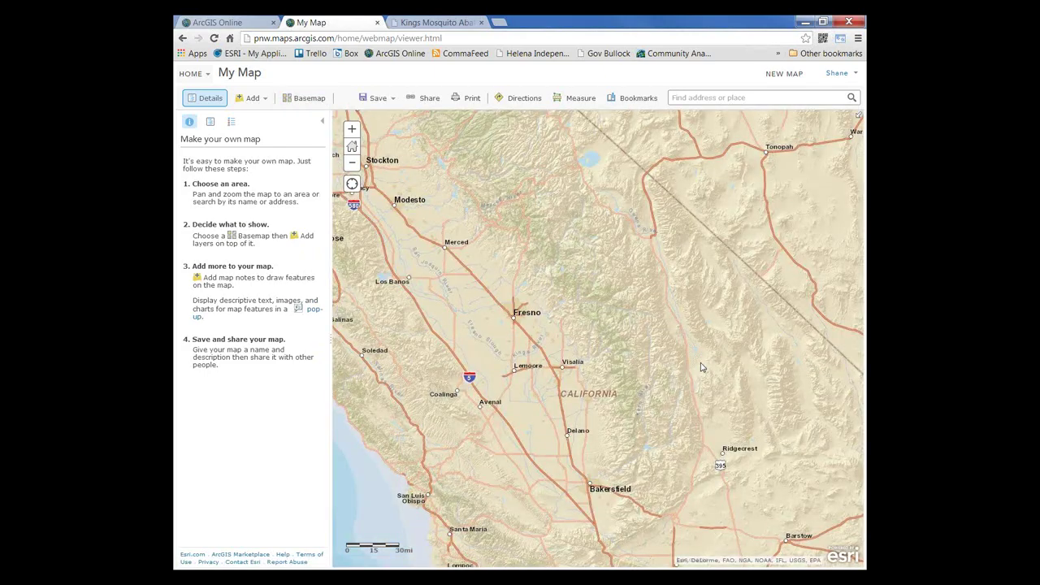
left_click_drag(702, 367, 697, 303)
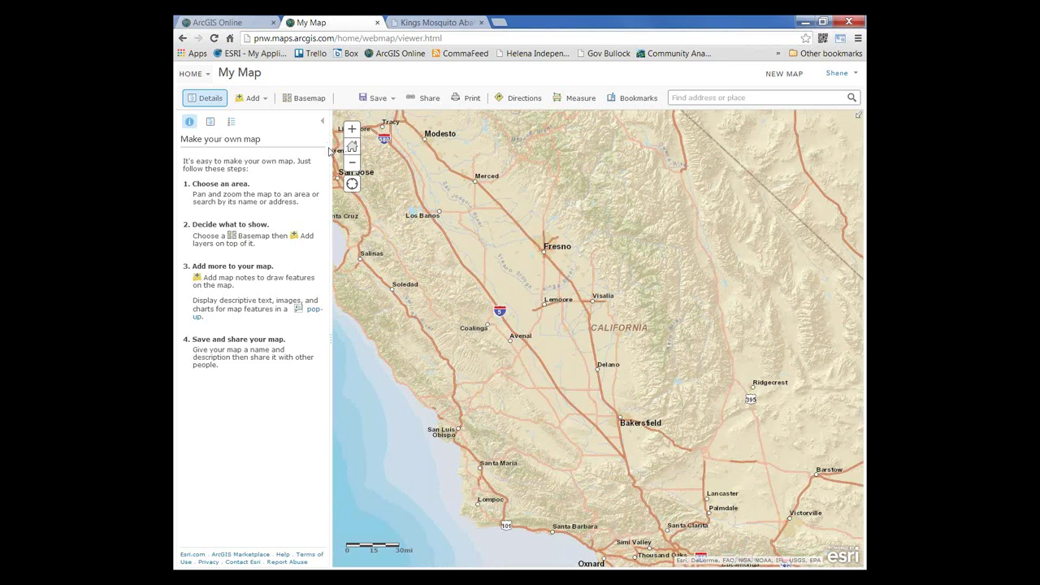
Step: Import WestNileVirusActivity2013.zip as a layer from a local file
left_click(266, 100)
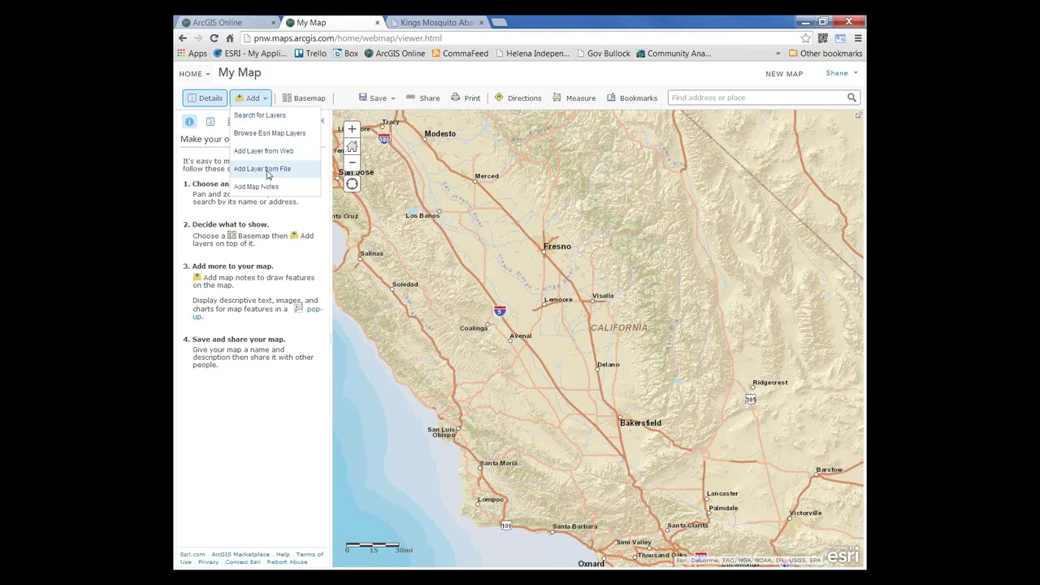
left_click(268, 169)
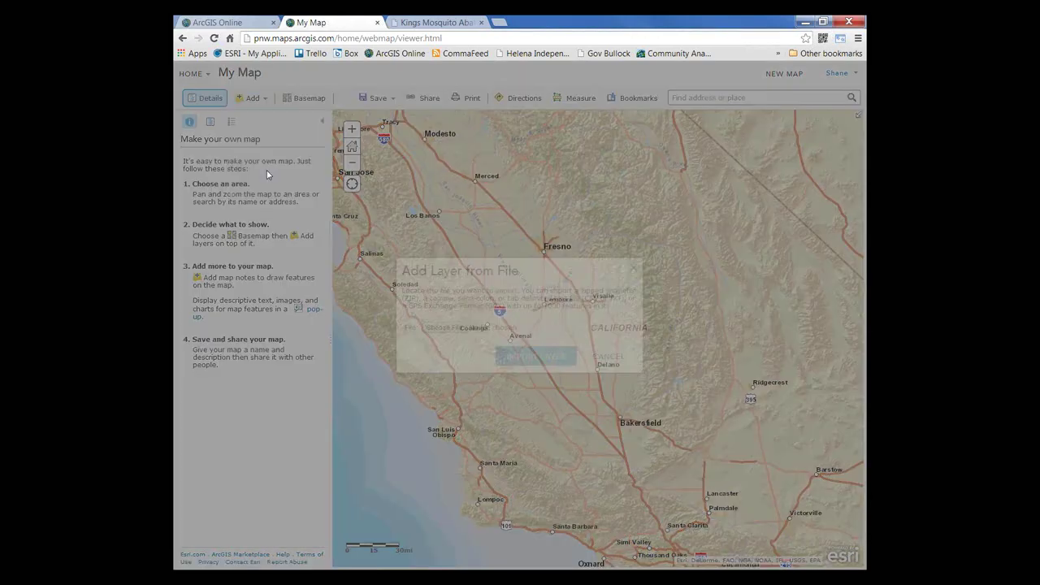
left_click(443, 327)
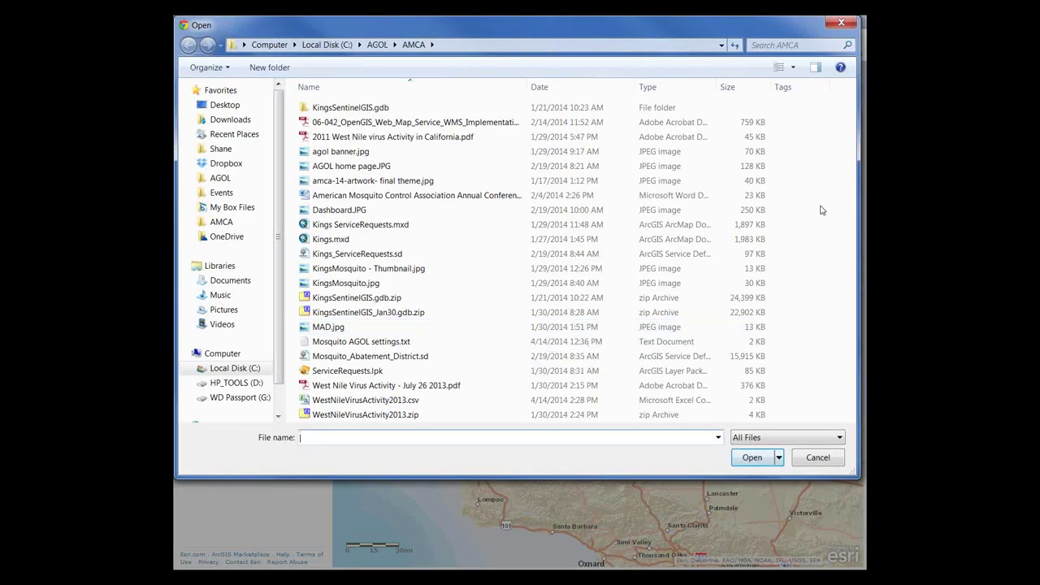
left_click(371, 415)
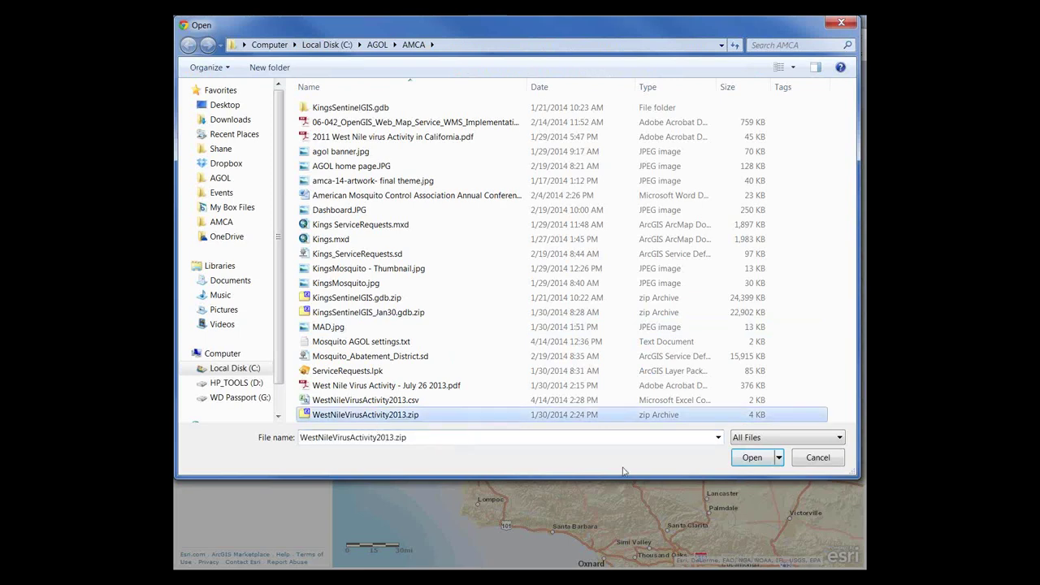
left_click(754, 458)
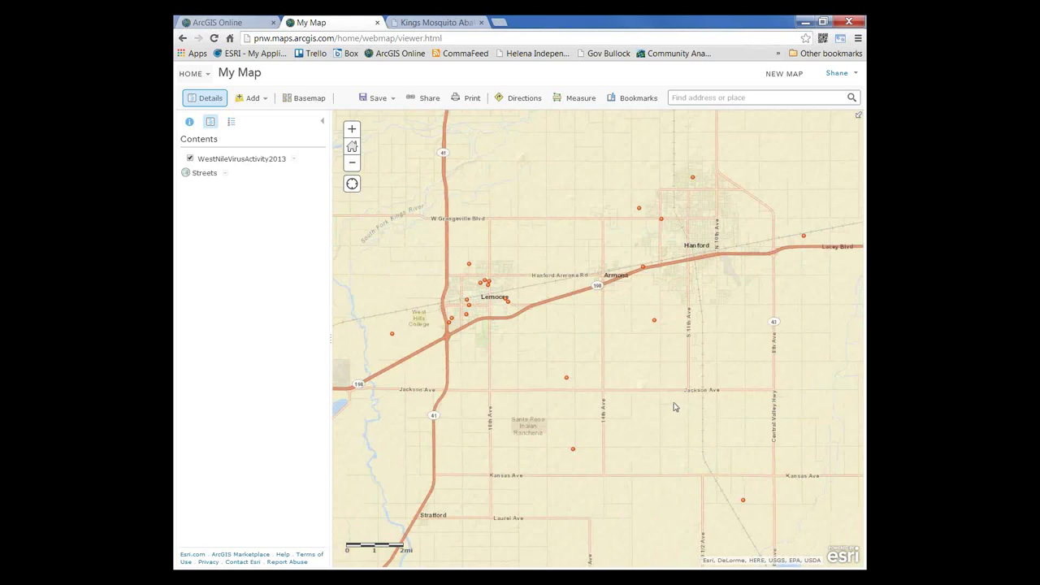
Step: Remove the zip-based West Nile layer and add WestNileVirusActivity2013.csv to the map instead
scroll(674, 407, "down", 1)
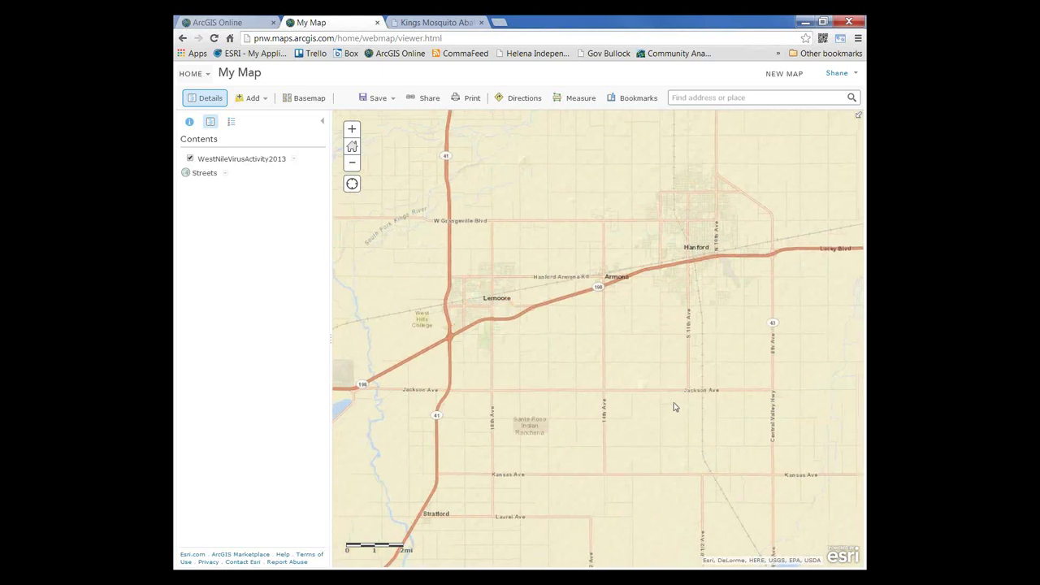
left_click_drag(694, 410, 637, 368)
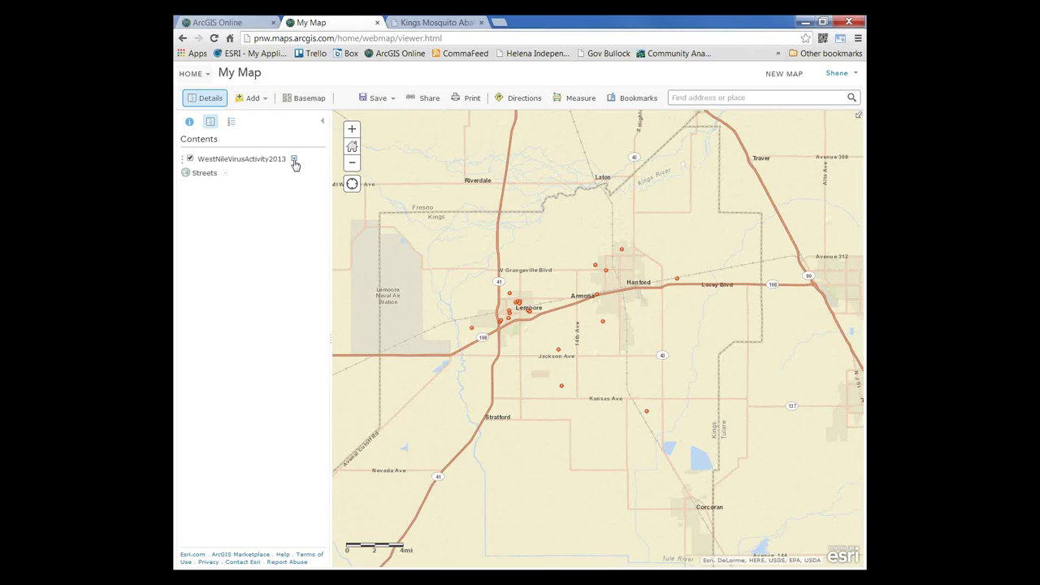
left_click(294, 160)
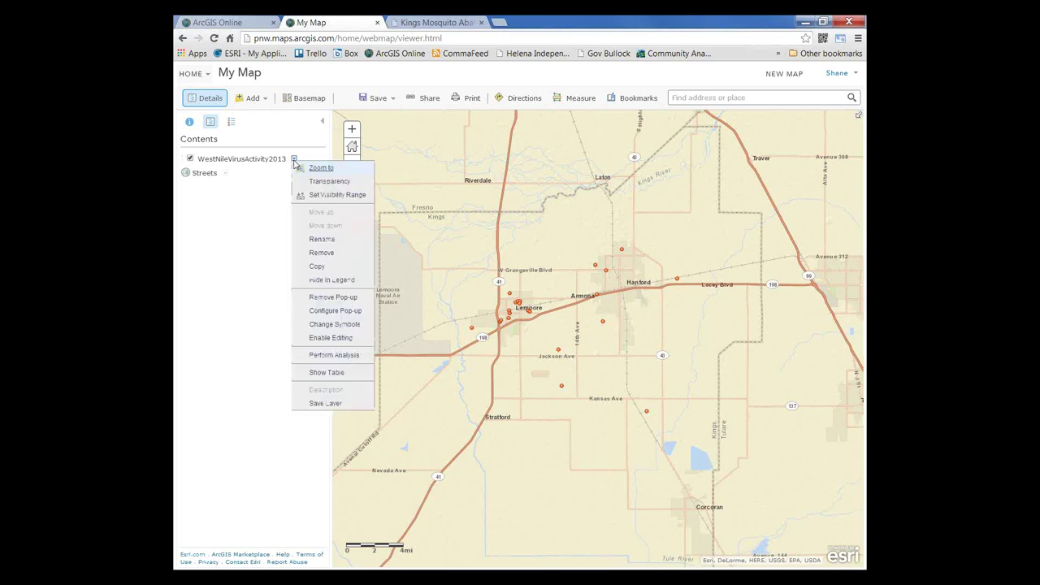
left_click(322, 255)
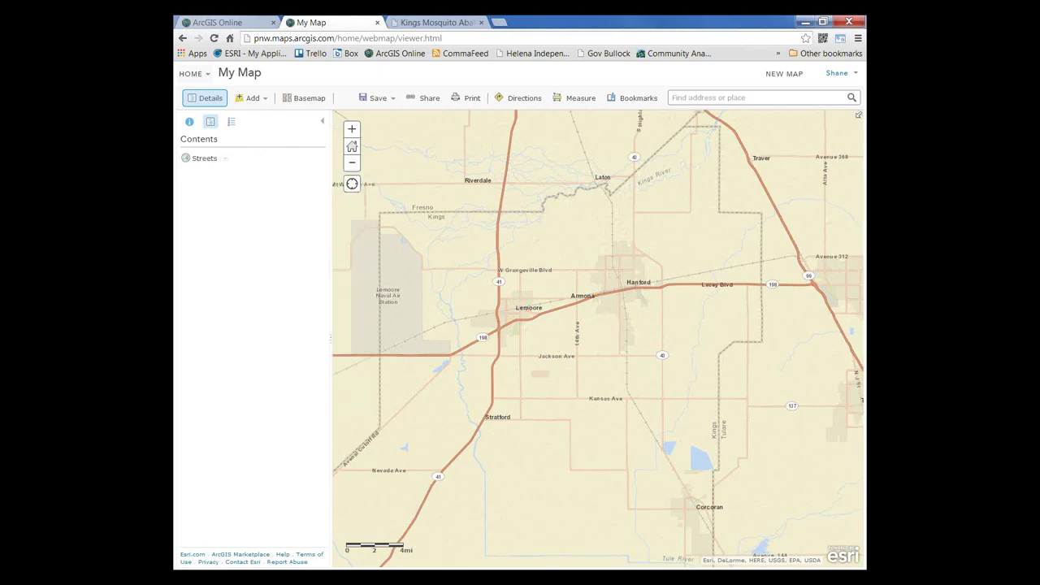
key("alt+Tab")
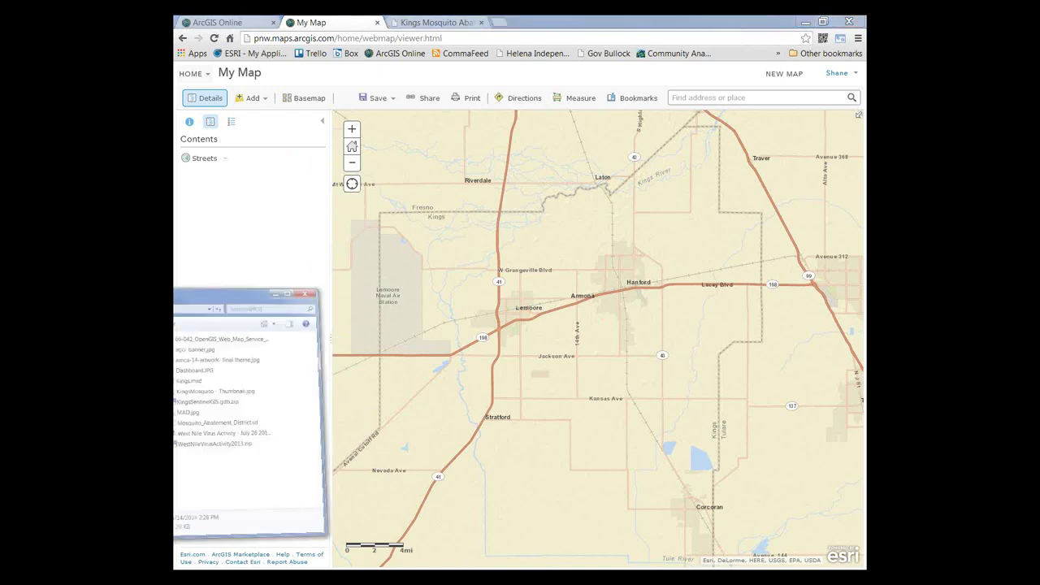
left_click_drag(410, 398, 733, 425)
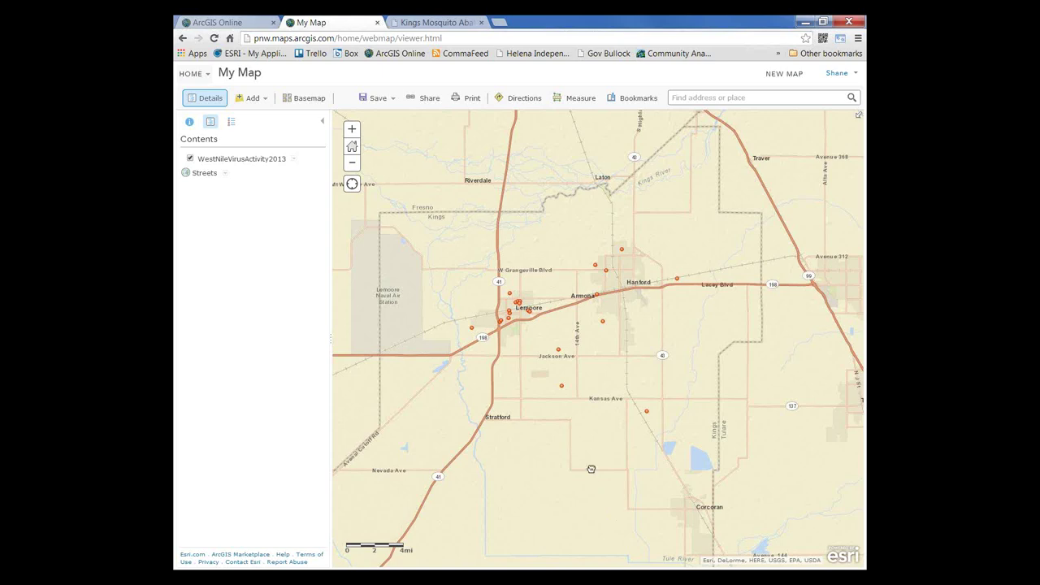
Step: Rename the layer to 'West Nile Virus Activity 2013' by adding spaces between words
left_click_drag(591, 469, 538, 468)
left_click(294, 160)
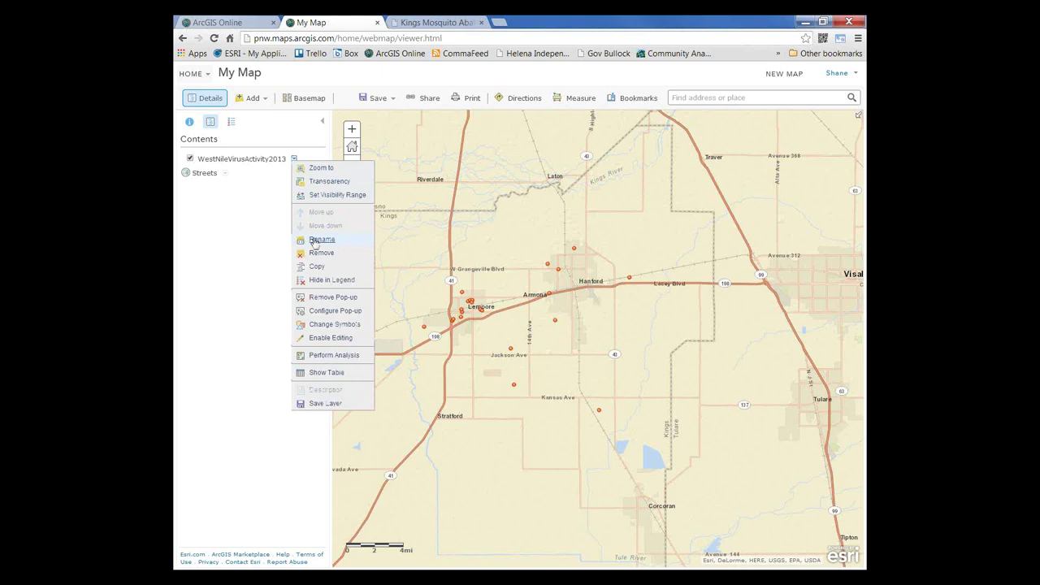
left_click(321, 239)
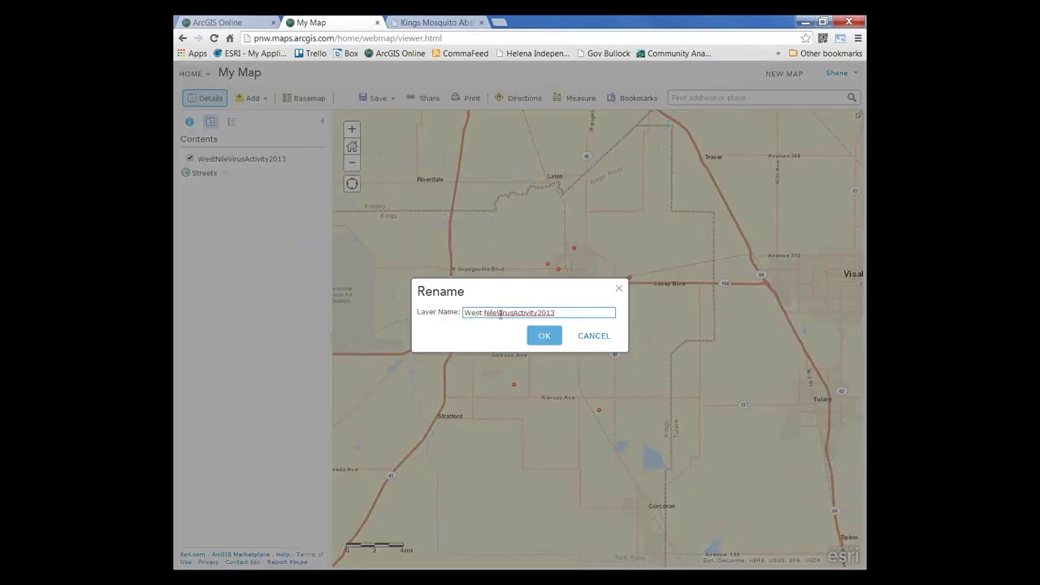
left_click(499, 311)
left_click(517, 312)
left_click(538, 312)
left_click(543, 335)
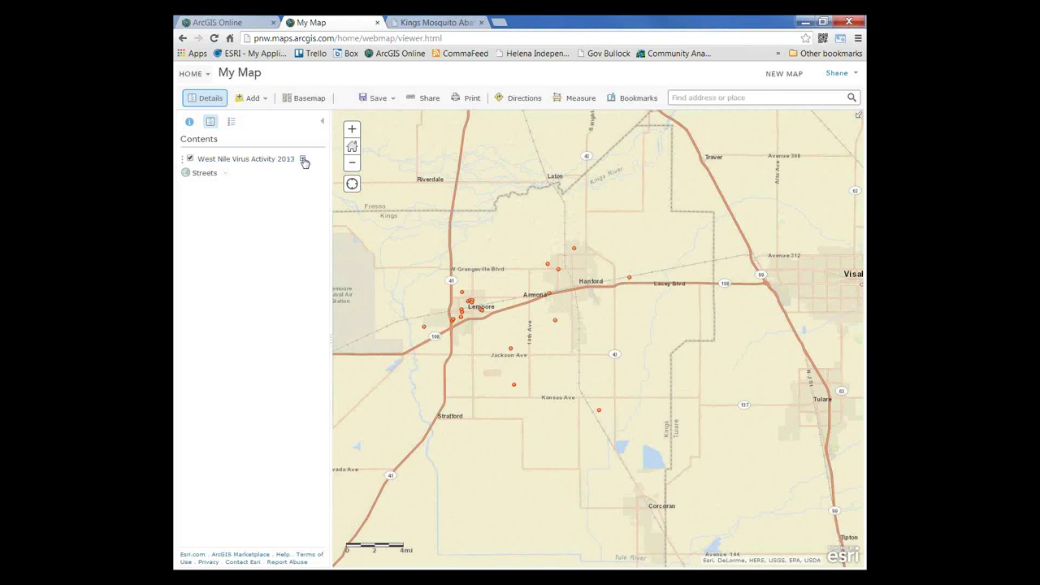
Step: Check a mosquito pool point's pop-up showing Positive Mosquito Pools, then close it
left_click(629, 279)
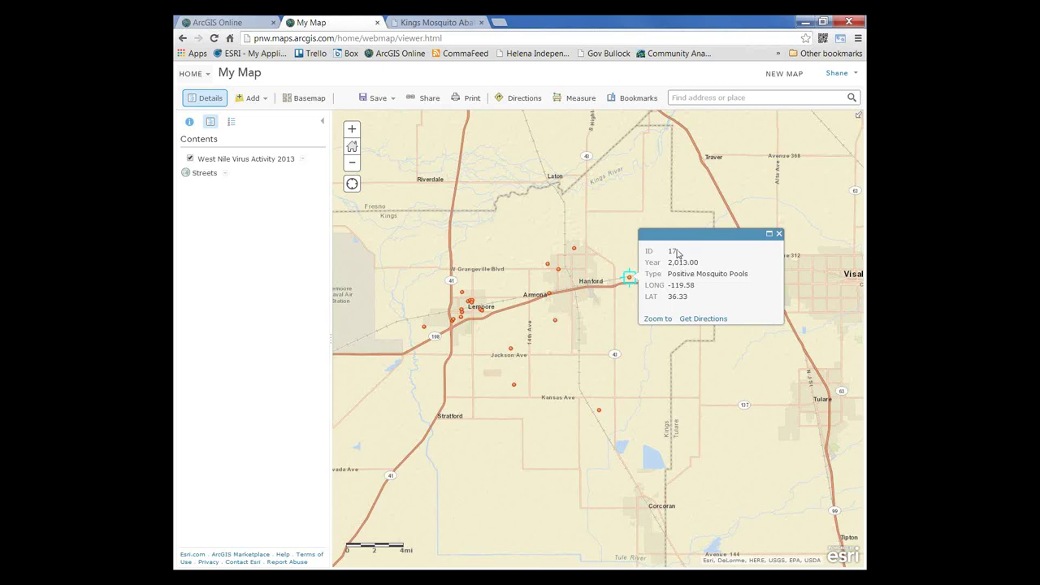
left_click(777, 235)
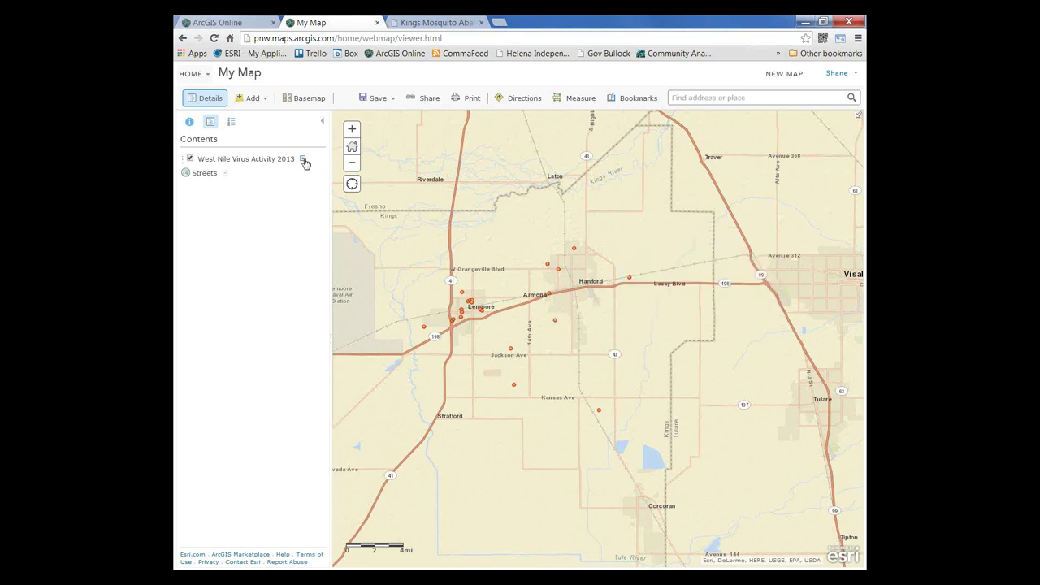
left_click(304, 161)
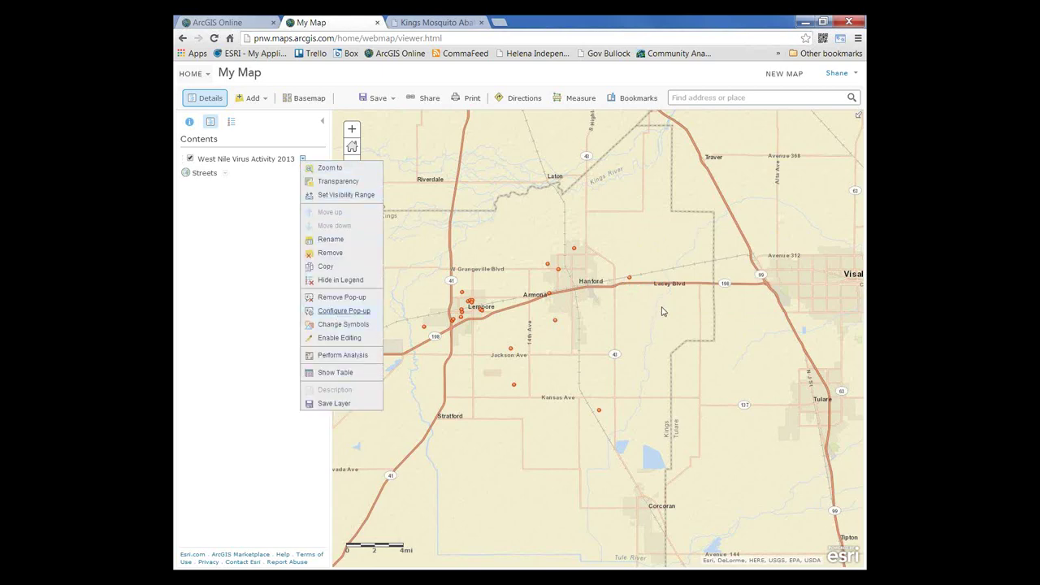
Step: Title the West Nile pop-ups '2013 WNV Activity: {Type}' and show no attribute information
left_click(338, 313)
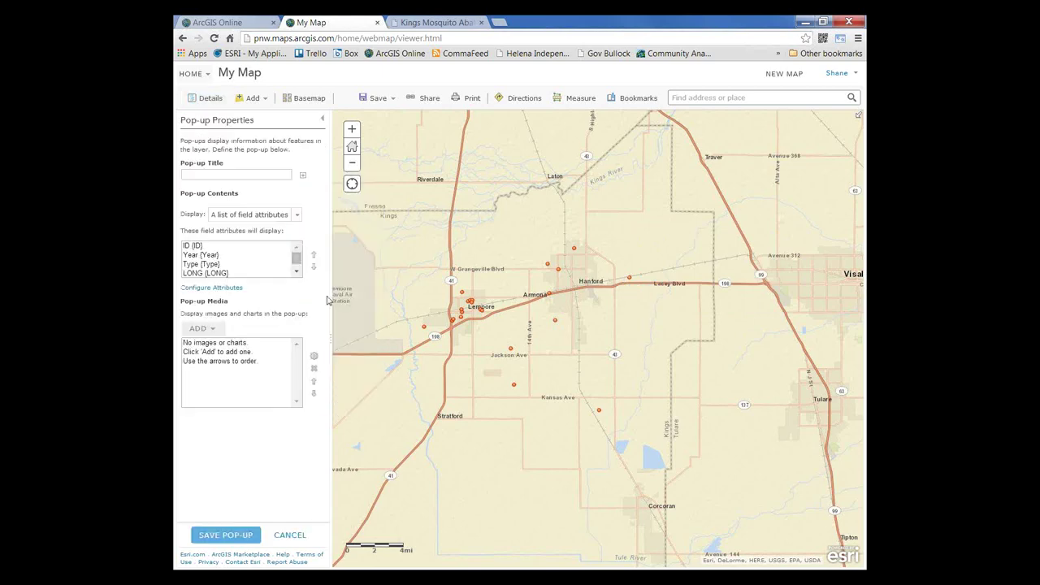
left_click(217, 175)
type("2013 WNV Act")
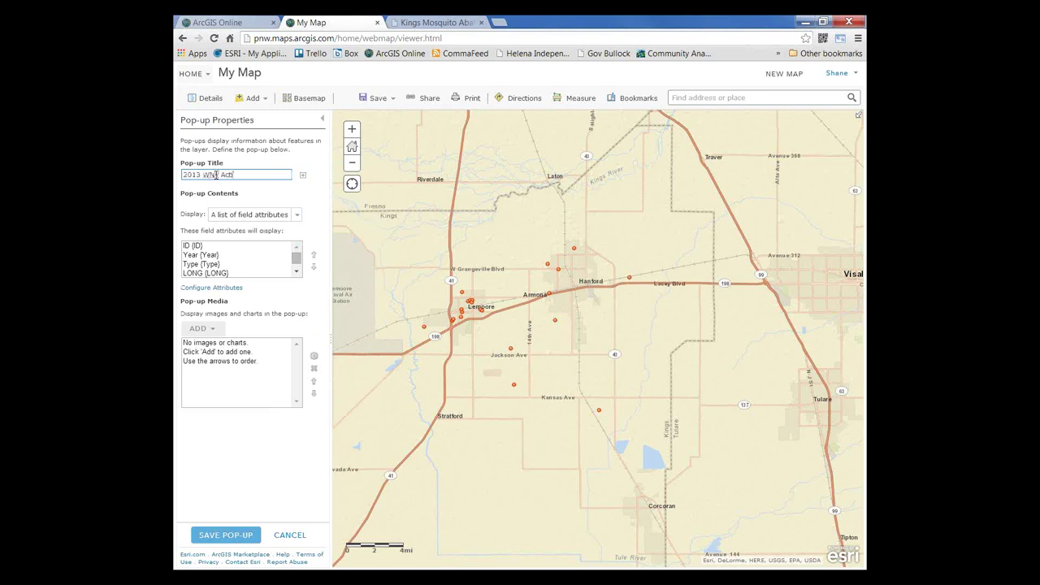
type("ivity:")
left_click(302, 175)
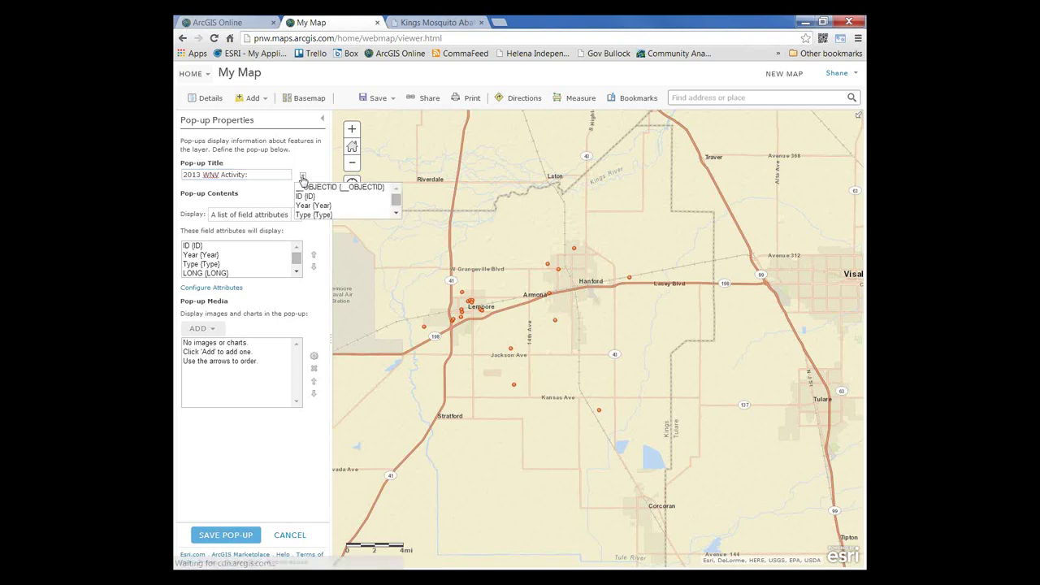
left_click(305, 215)
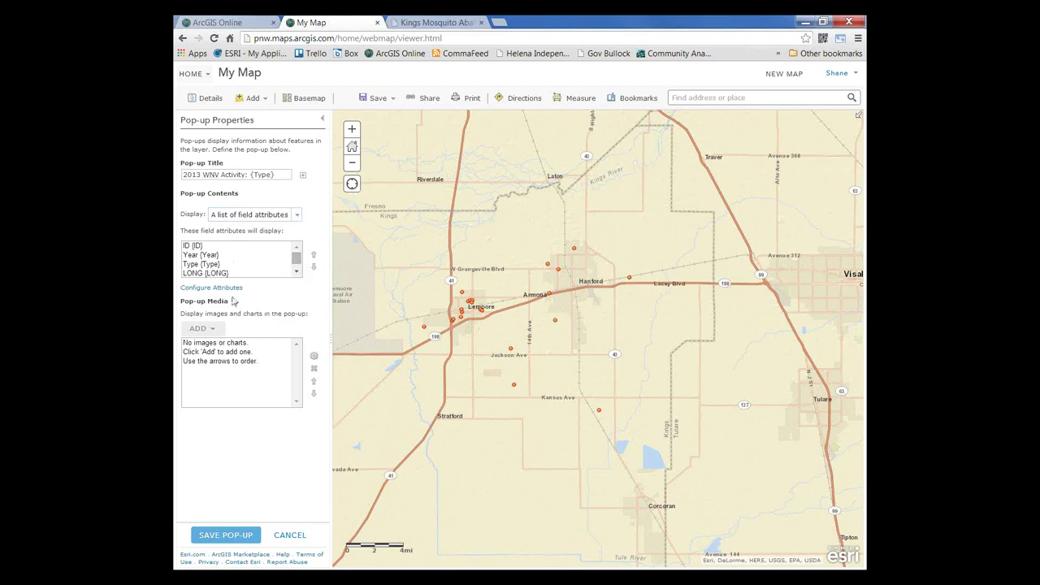
left_click(297, 215)
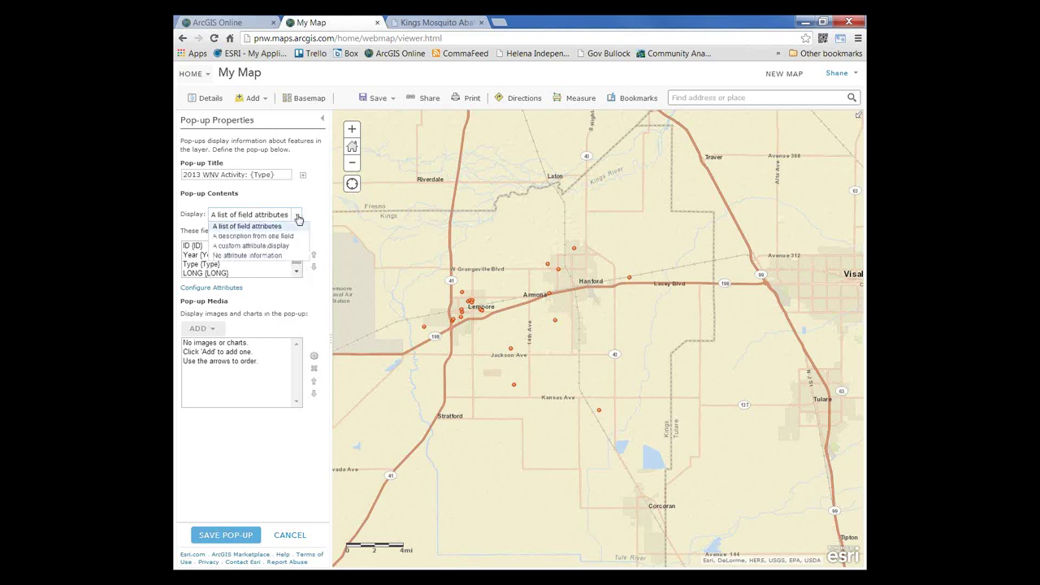
left_click(273, 258)
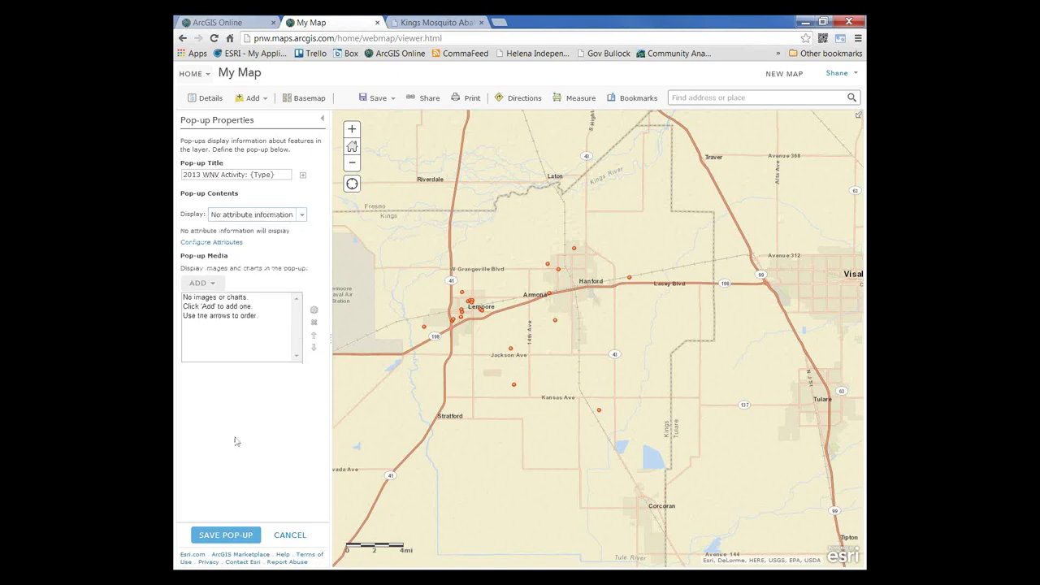
left_click(226, 536)
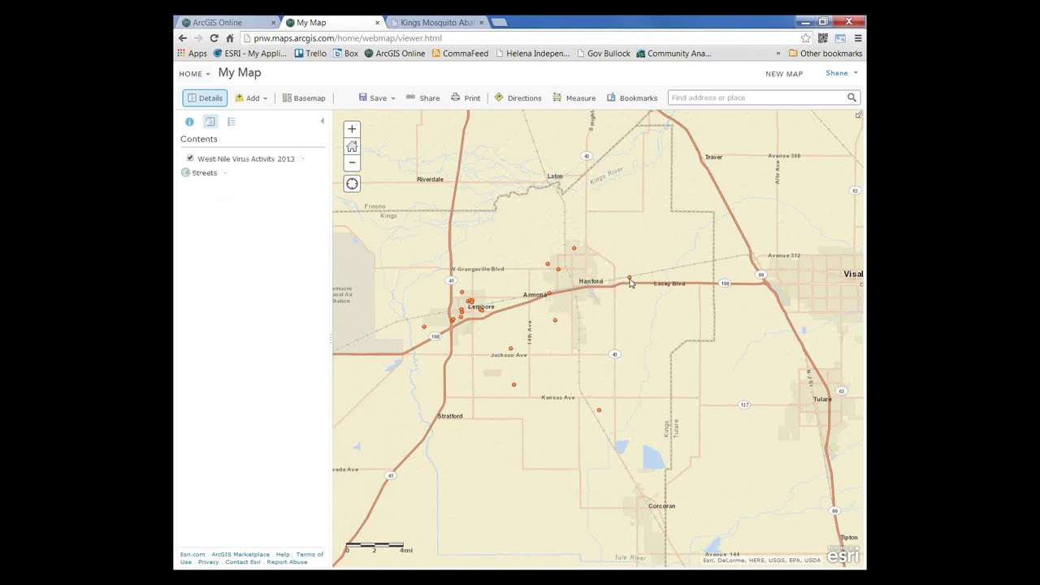
Step: Preview a mosquito pool point's new pop-up, then bring up the West Nile layer's options
left_click(629, 279)
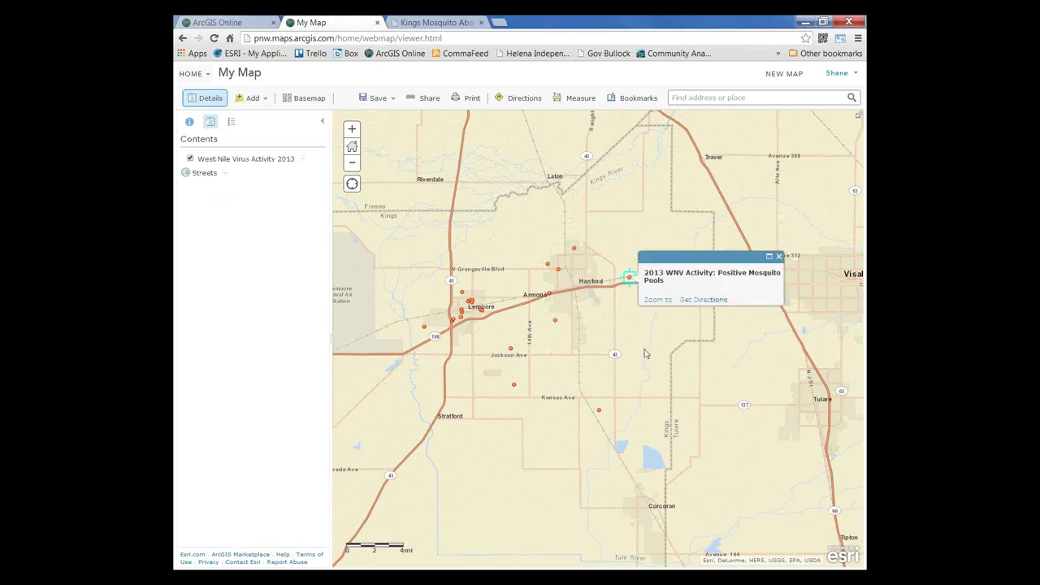
left_click(778, 256)
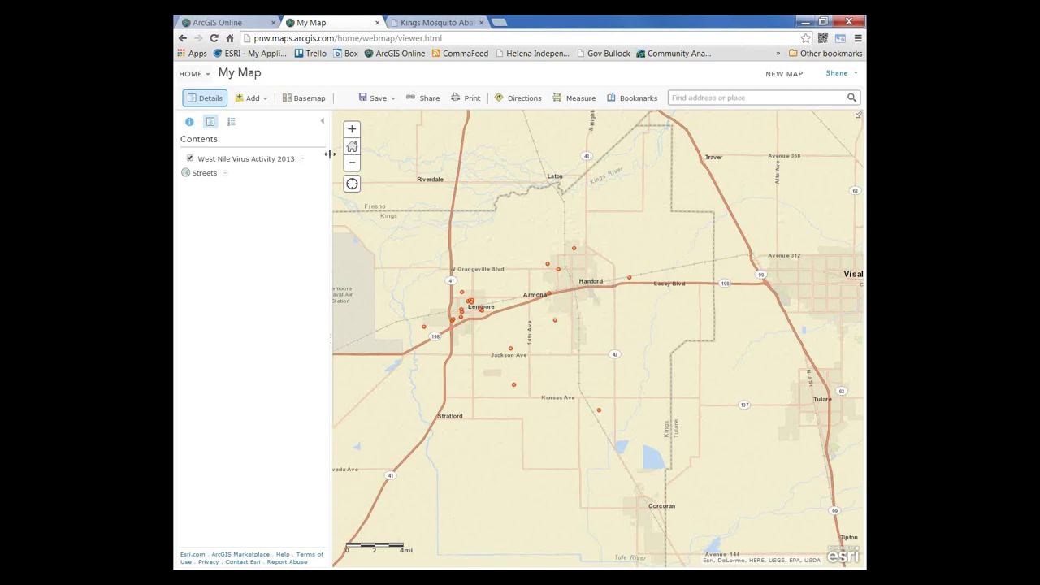
left_click(303, 160)
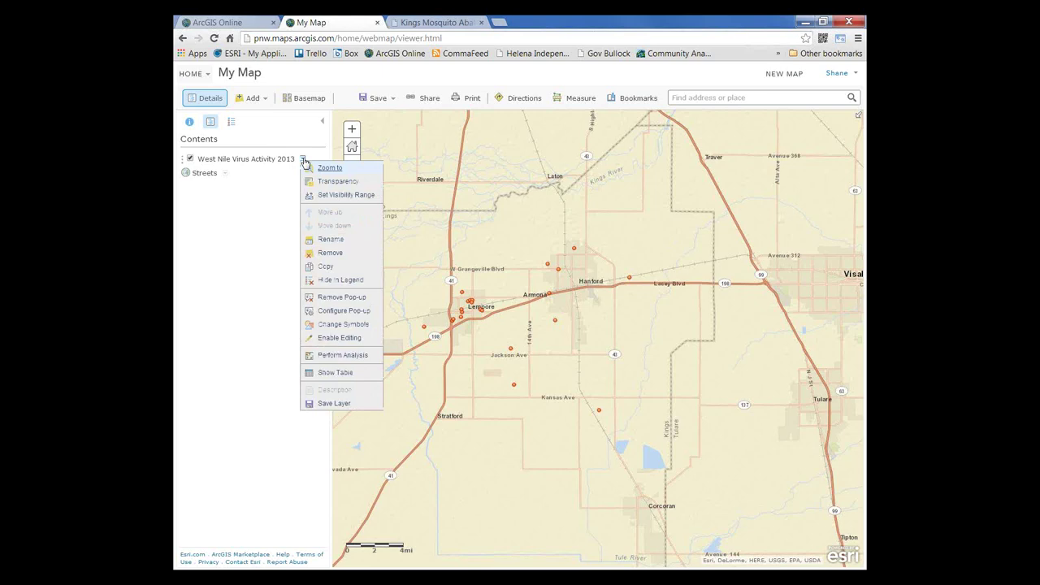
Step: Symbolize the West Nile points with unique symbols based on the Type field
left_click(337, 325)
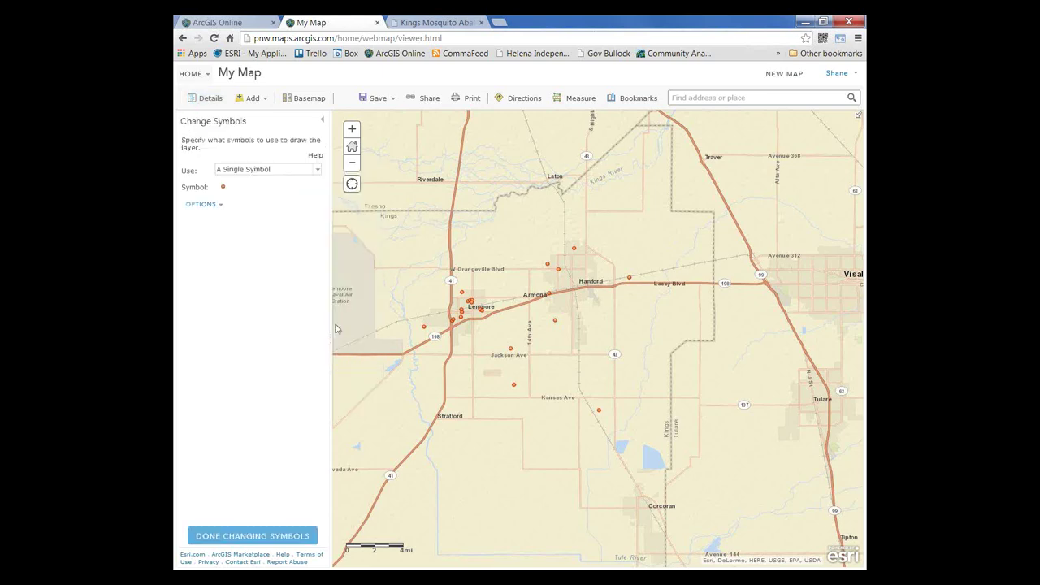
left_click(318, 170)
left_click(274, 190)
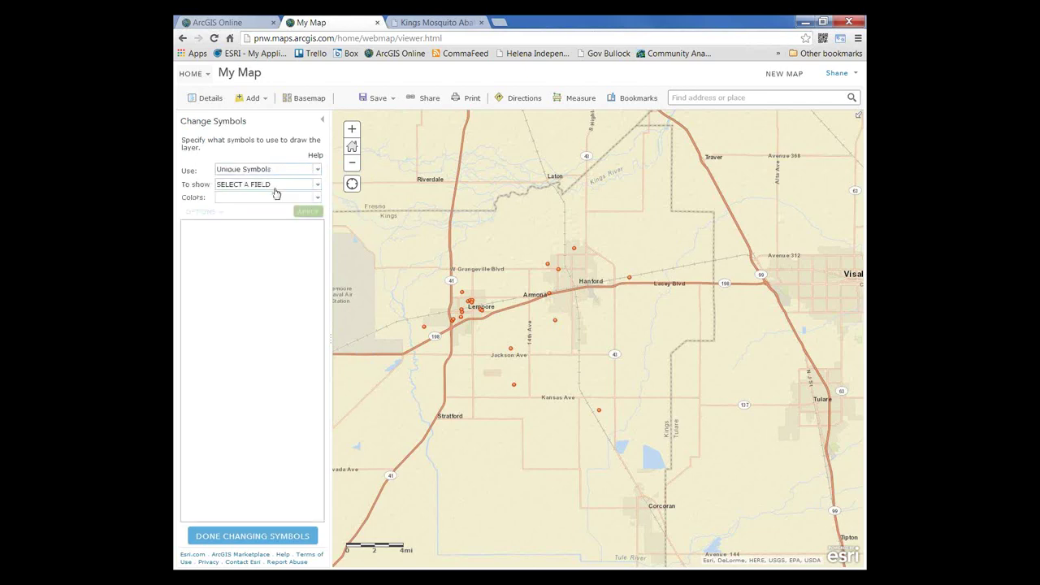
left_click(317, 185)
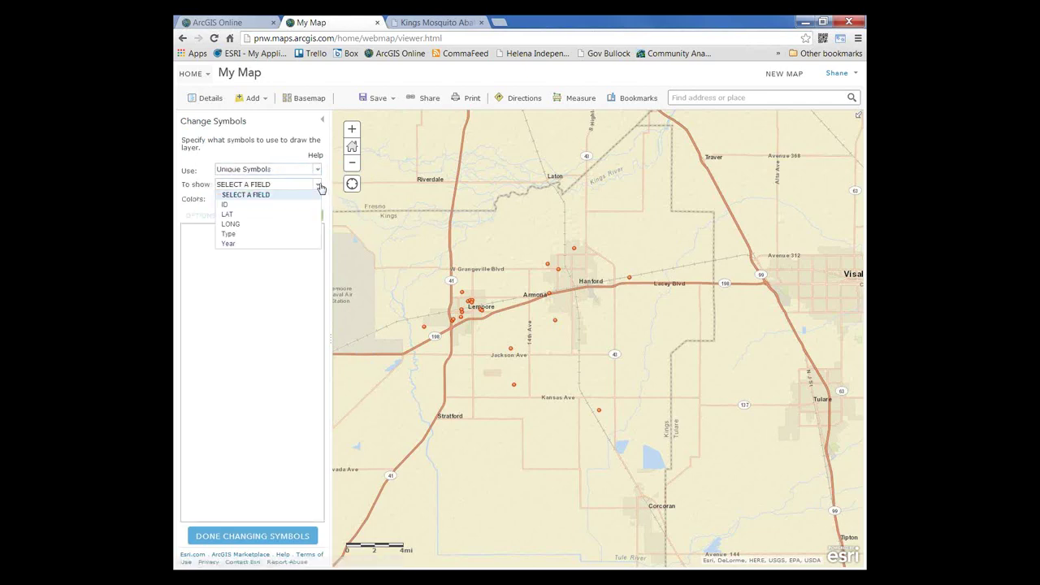
left_click(258, 233)
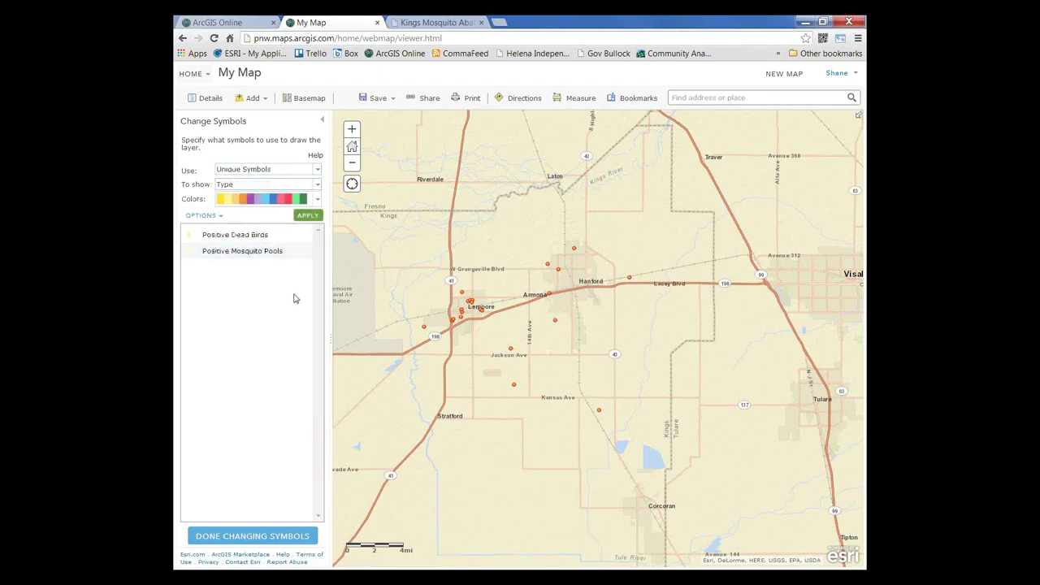
Step: Give Positive Dead Birds a black circle symbol at 30 px
left_click(190, 237)
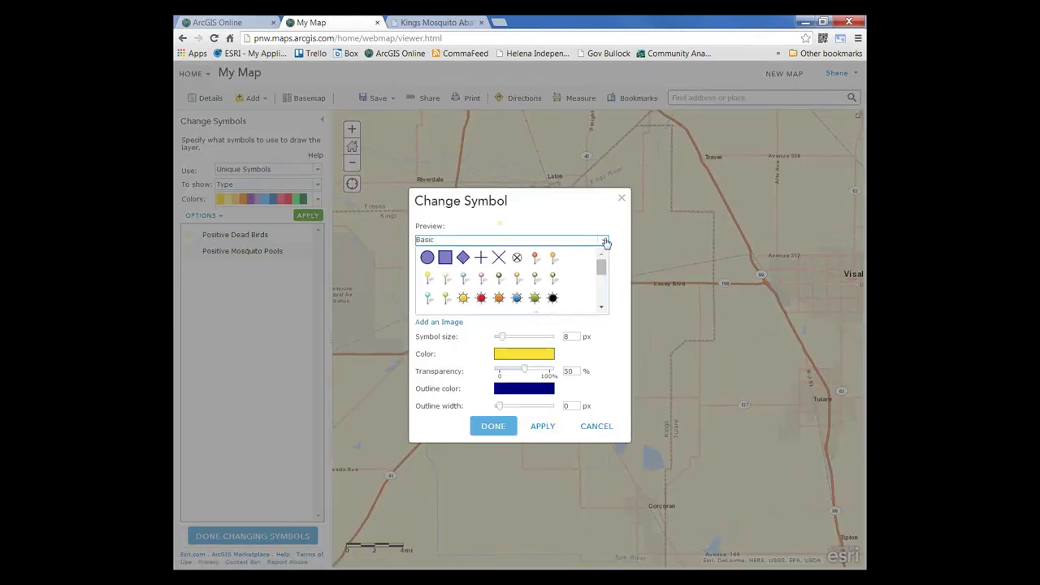
left_click(603, 240)
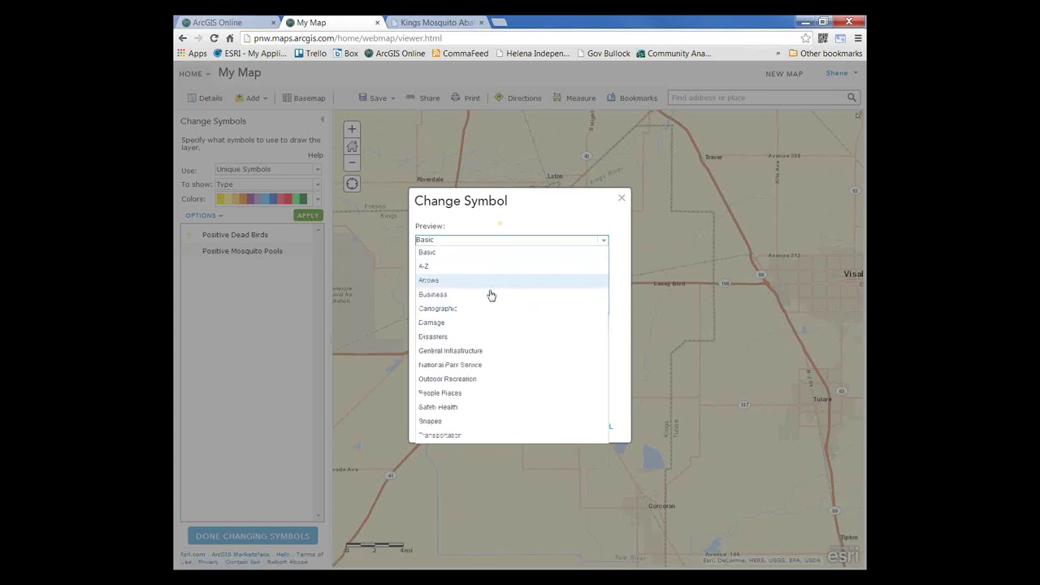
left_click(431, 421)
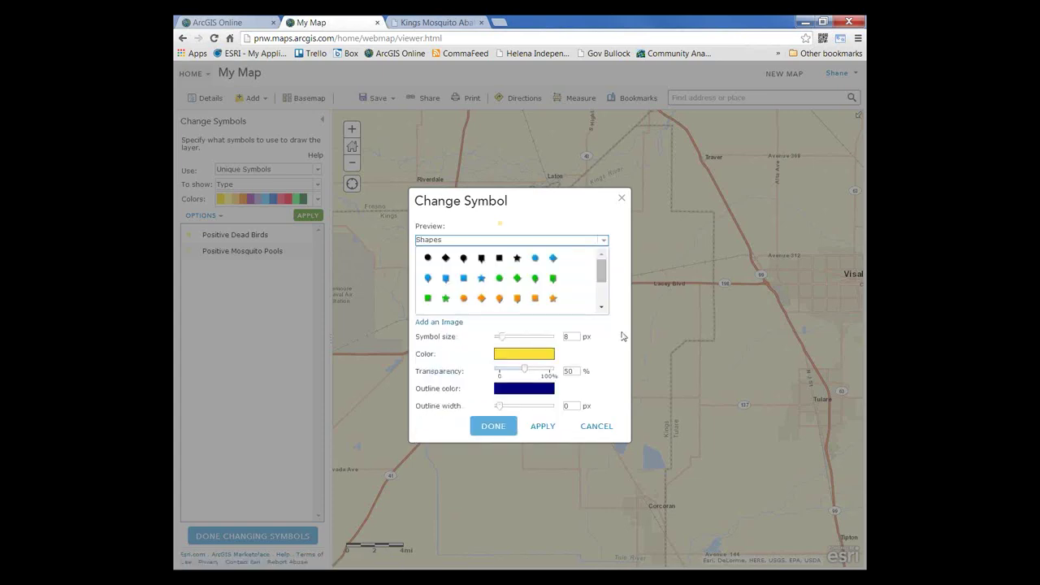
mouse_move(599, 271)
left_mouse_down()
mouse_move(599, 284)
mouse_move(600, 264)
left_mouse_up()
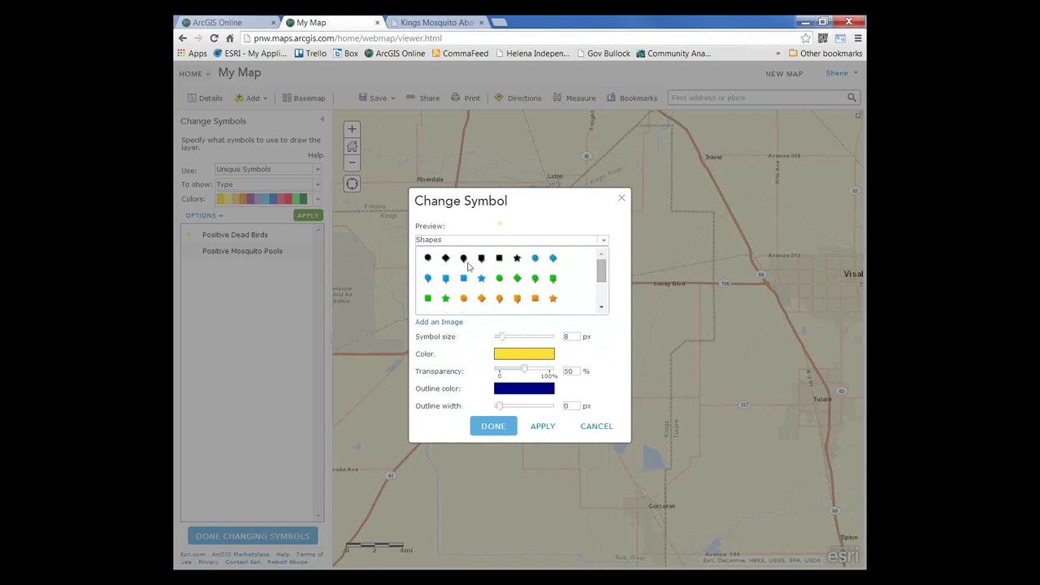
left_click(429, 258)
double_click(571, 337)
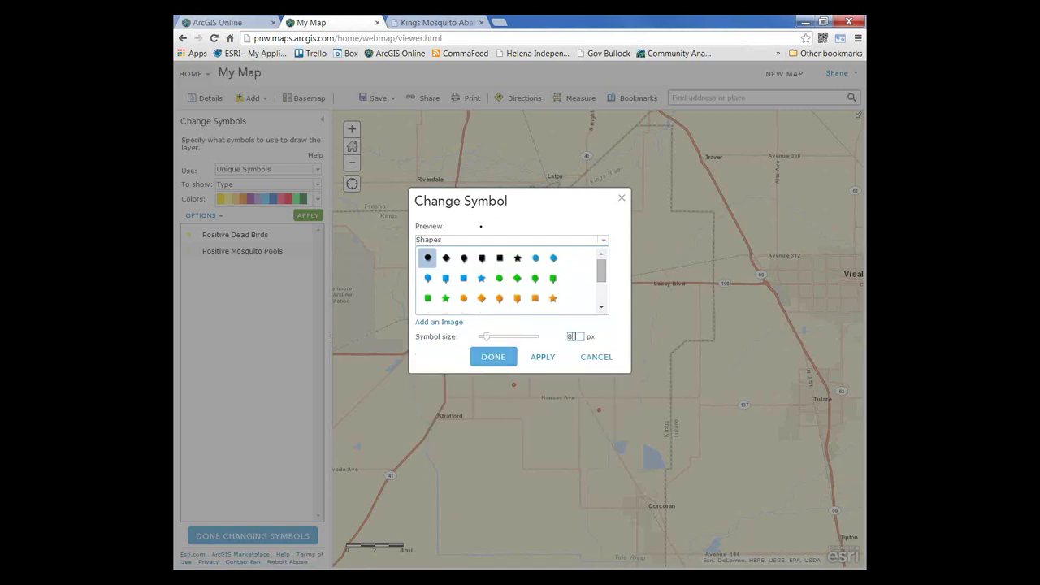
type("30")
left_click(502, 366)
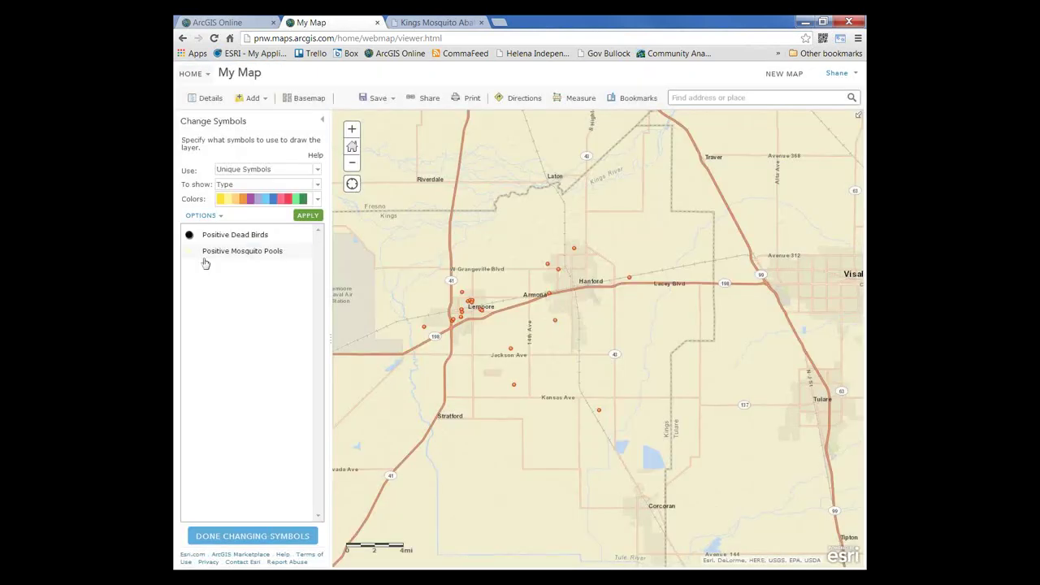
Step: Give Positive Mosquito Pools a red circle symbol at 30 px
left_click(190, 253)
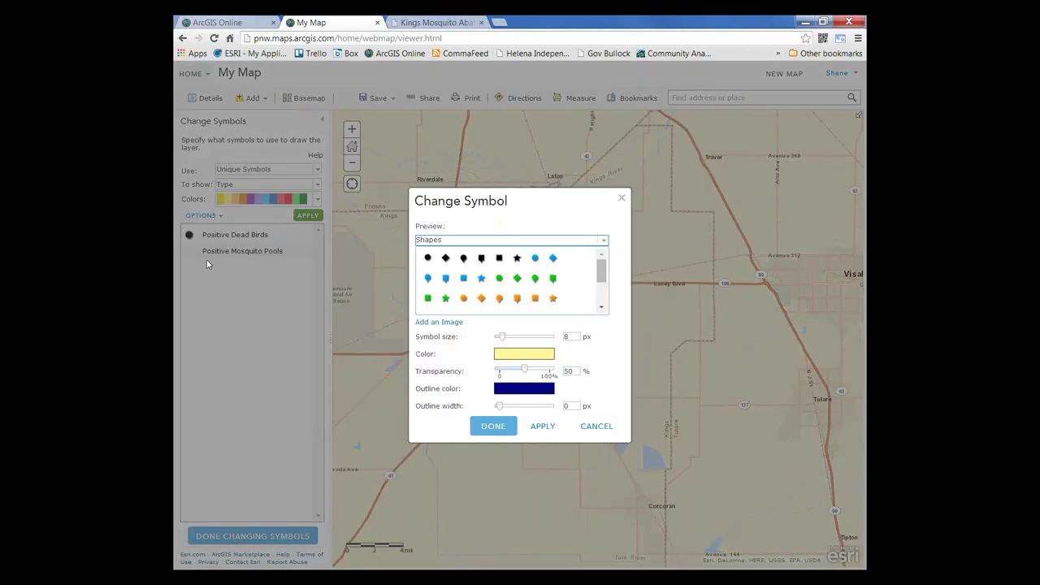
left_click_drag(600, 271, 600, 294)
left_click(534, 262)
left_click(576, 336)
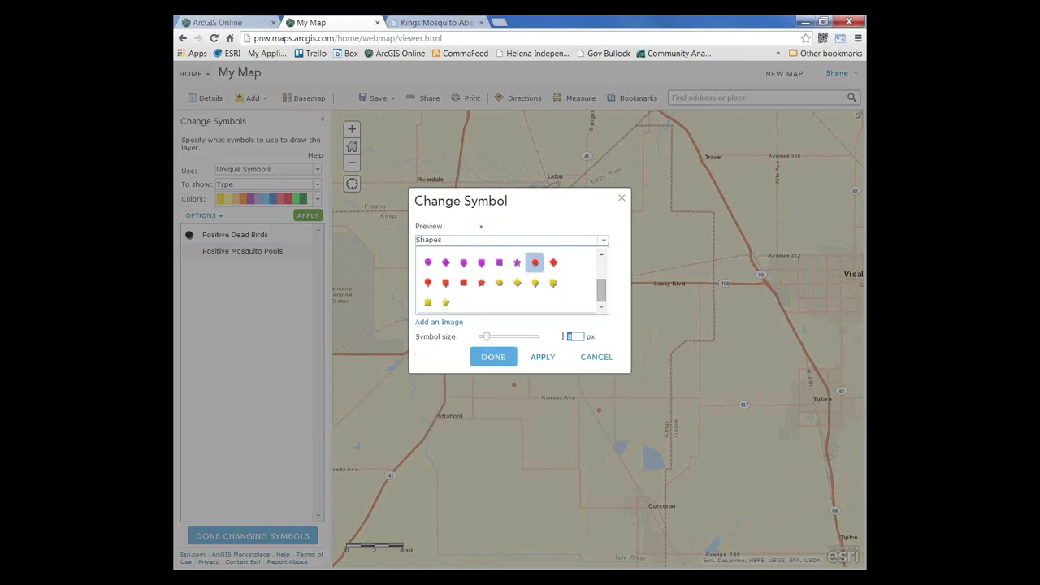
type("30")
left_click(490, 357)
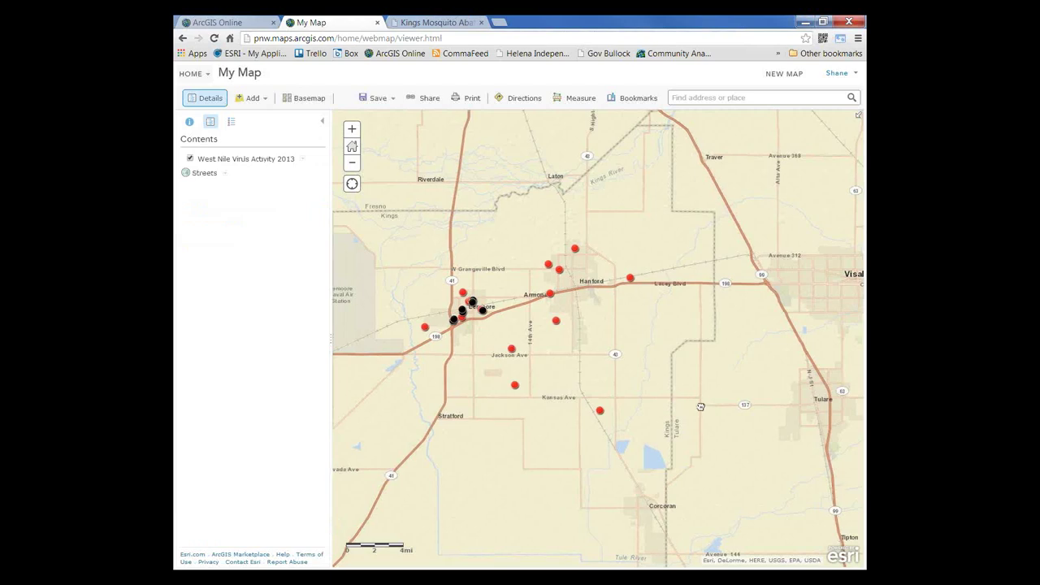
left_click_drag(700, 406, 744, 406)
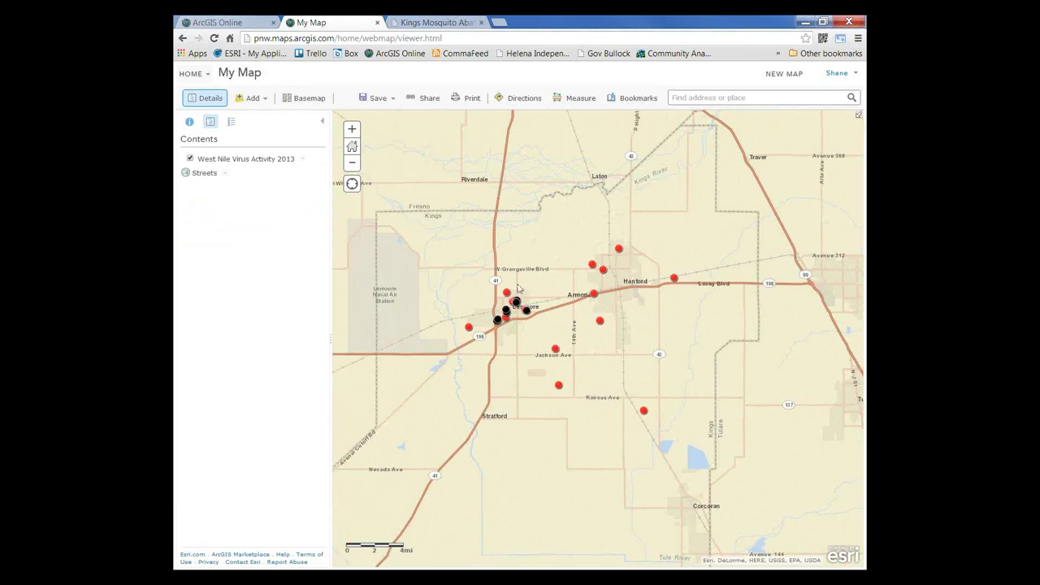
Step: Search layers for 'district' and add District Boundary to the map
left_click(264, 98)
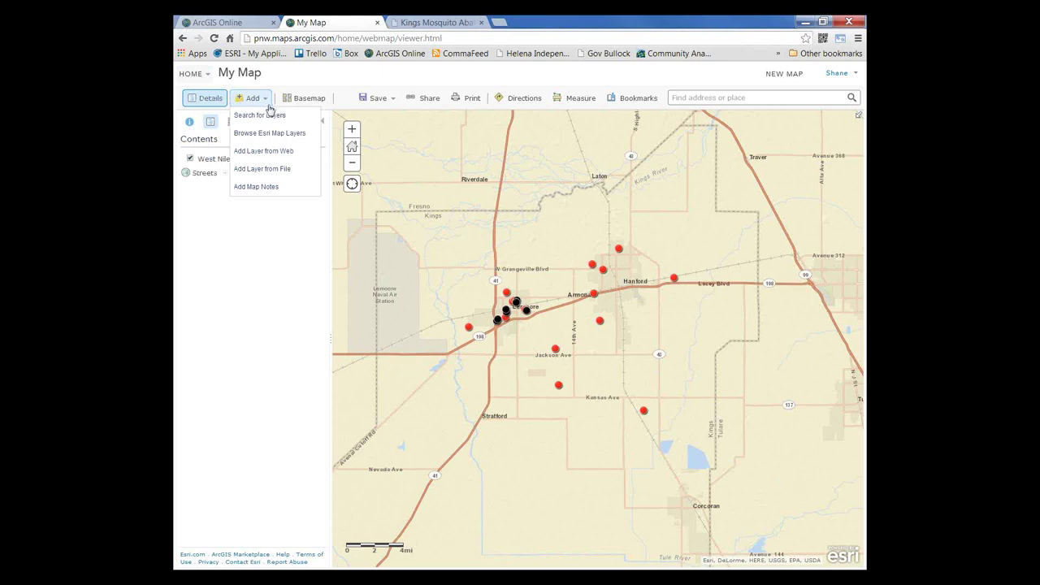
left_click(272, 119)
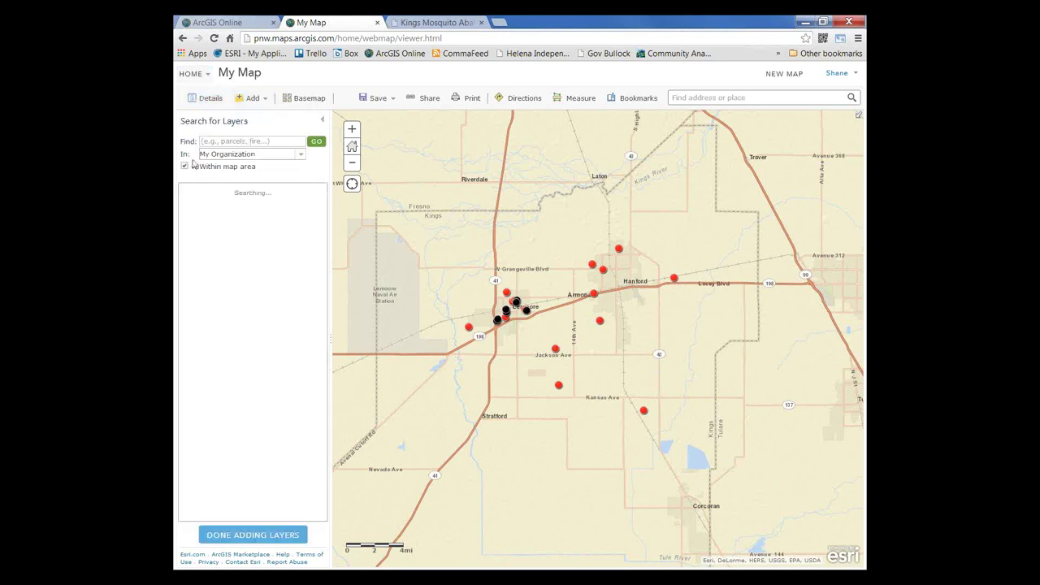
left_click(259, 141)
type("del")
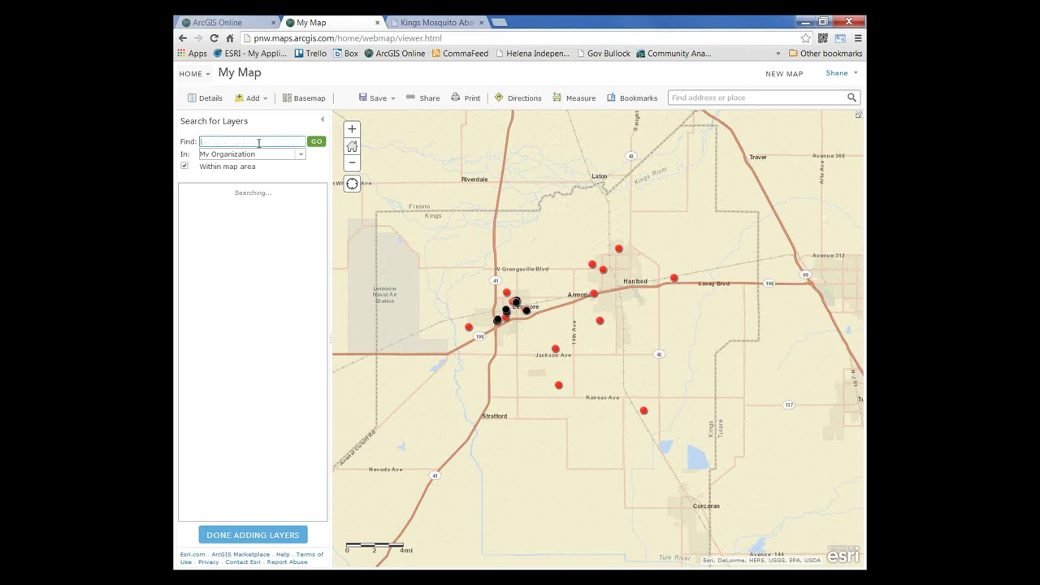
type("c")
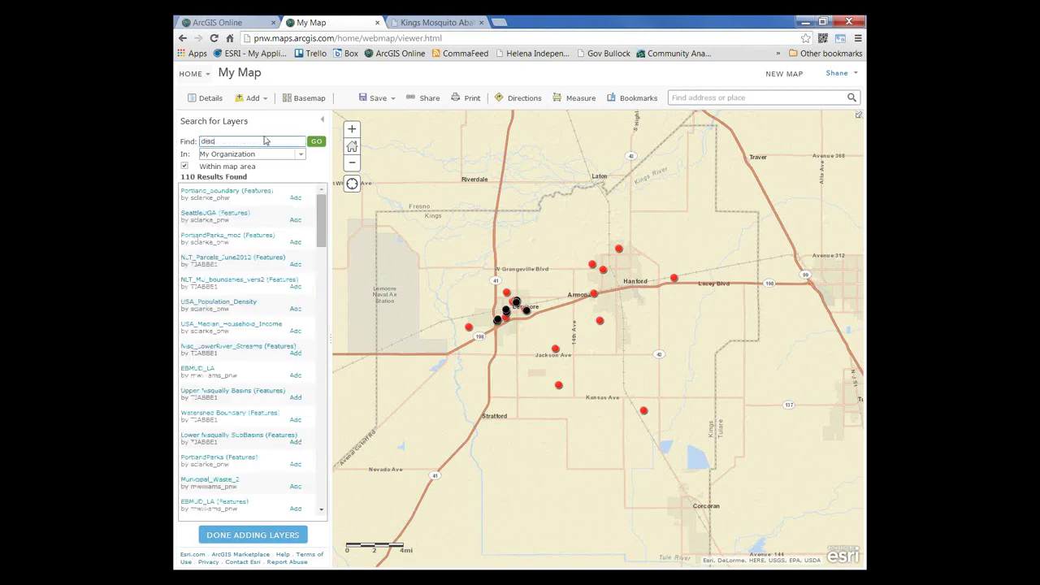
key("BackSpace")
type("trict")
key("Return")
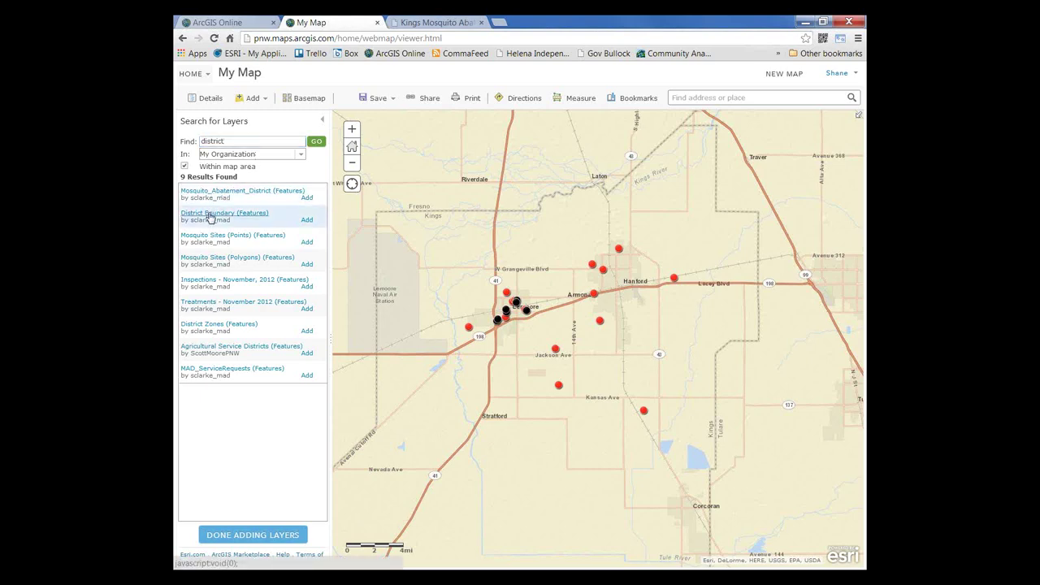
left_click(210, 215)
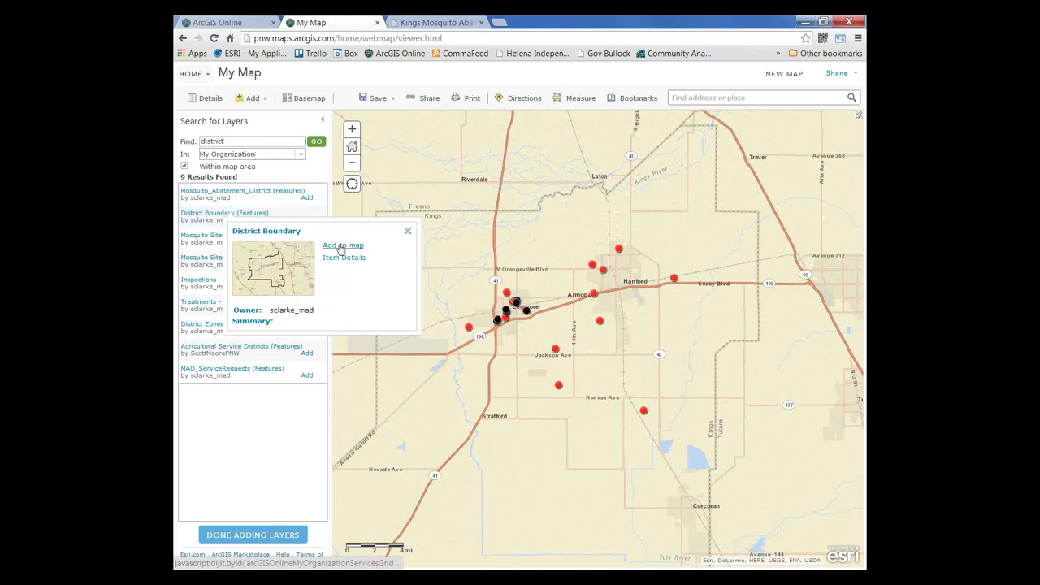
left_click(342, 245)
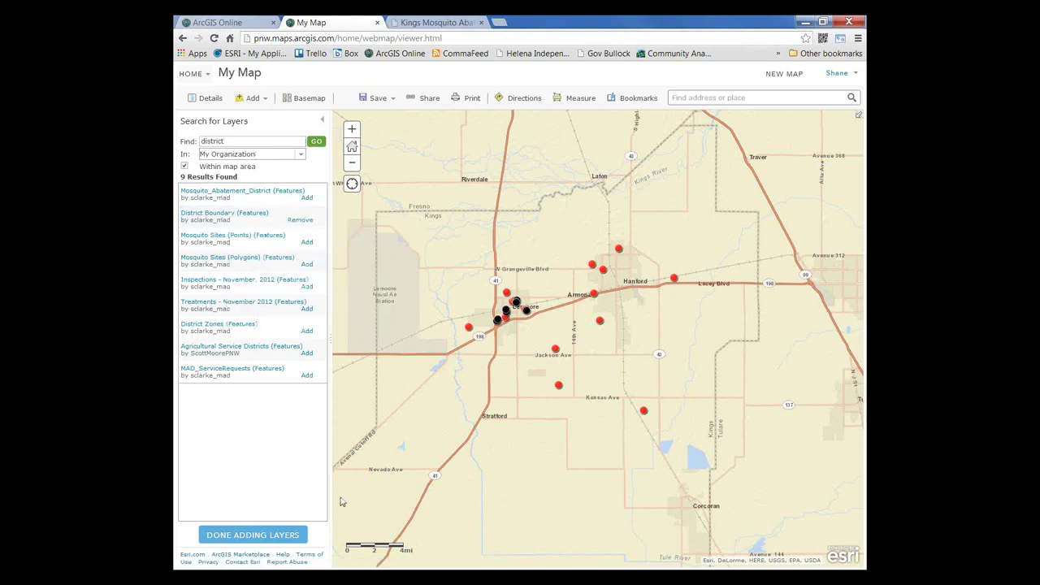
left_click(253, 538)
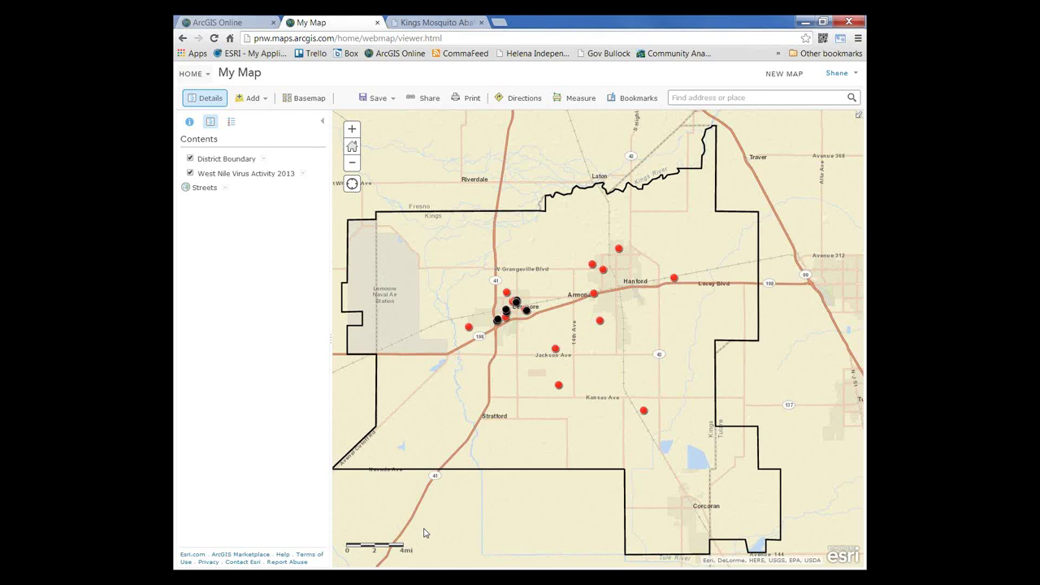
Step: Save as '2013 WNV Activity' with tags 2013, west nile, mosquito and the title as summary
left_click(377, 99)
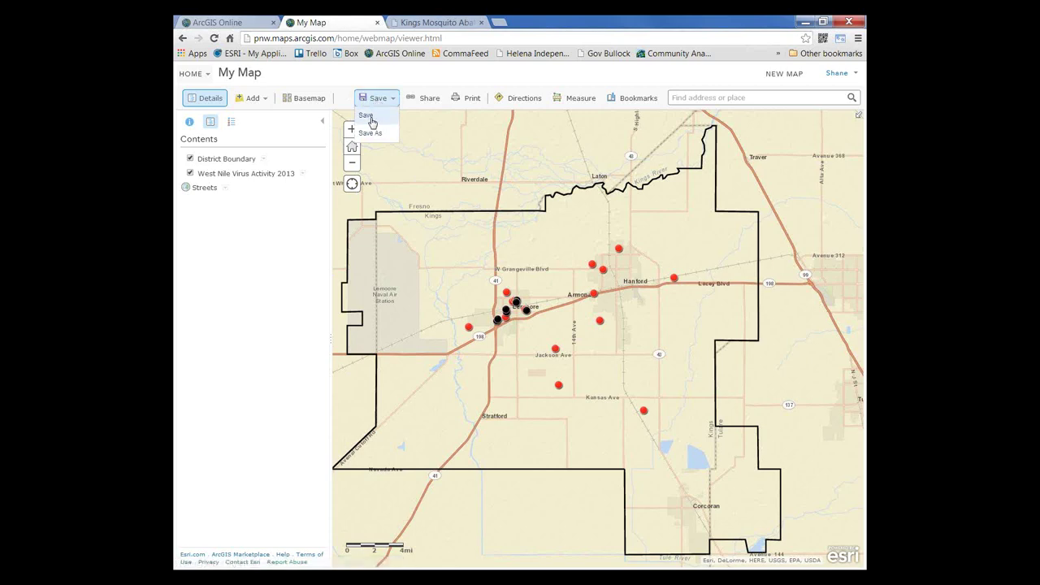
left_click(370, 134)
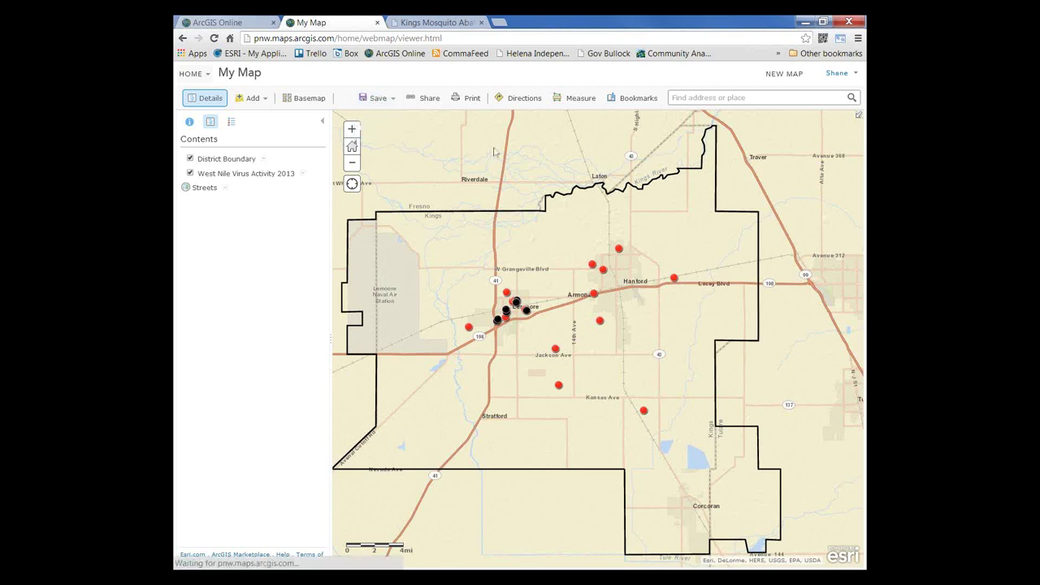
type("201")
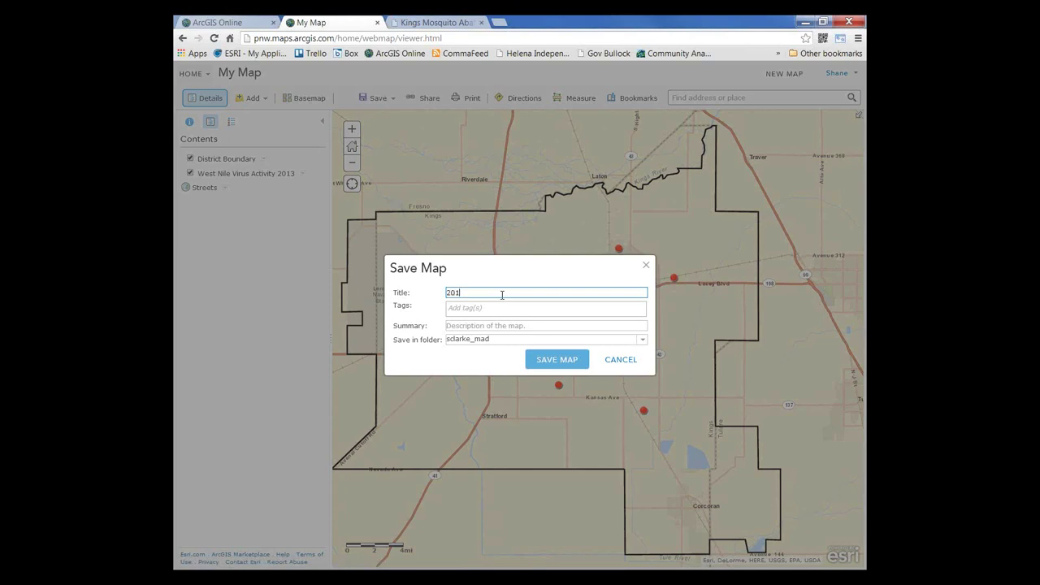
type("3 WNV Activity")
left_click(479, 308)
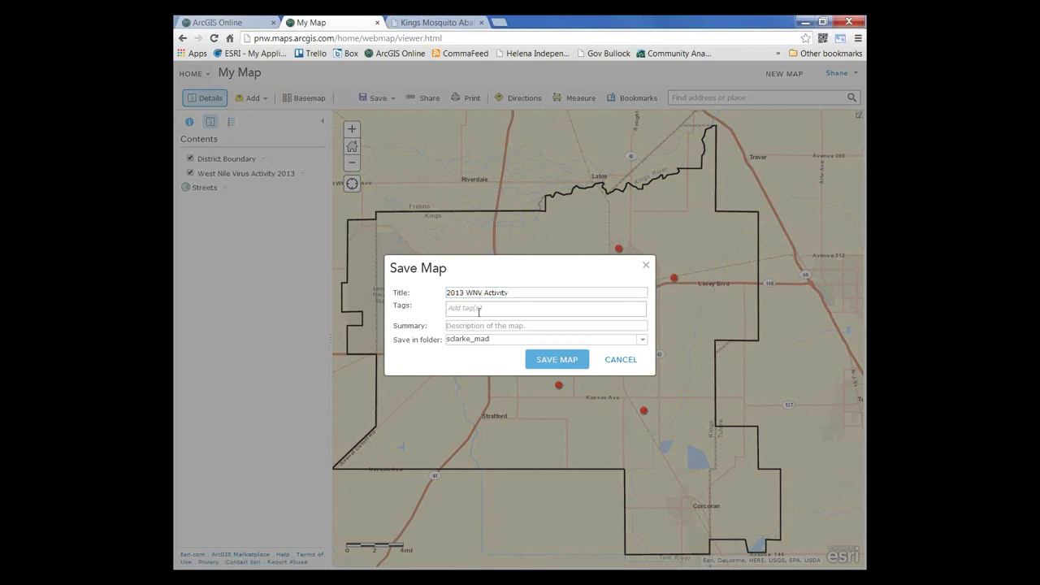
type("2013")
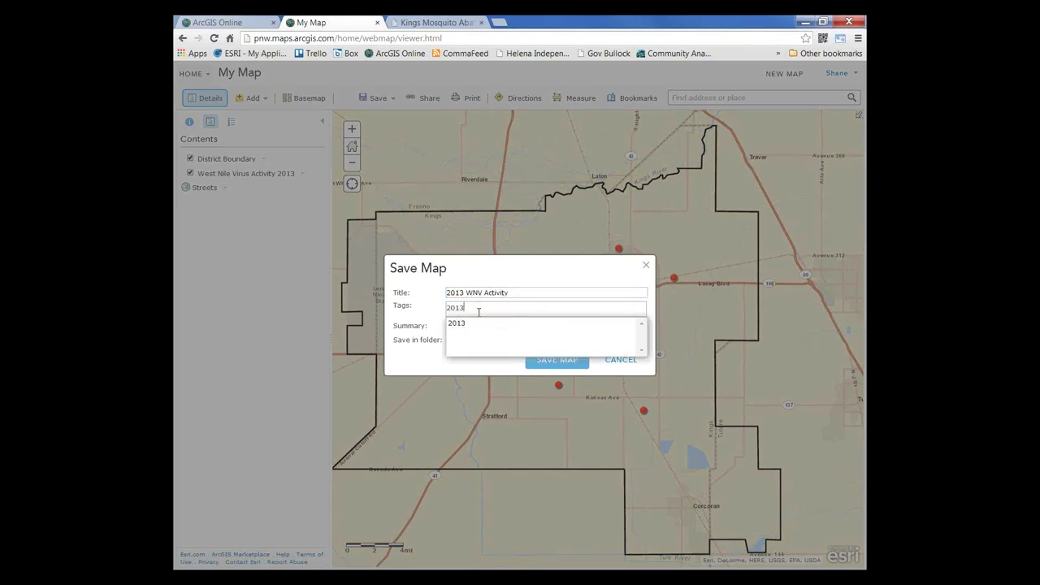
type(".we")
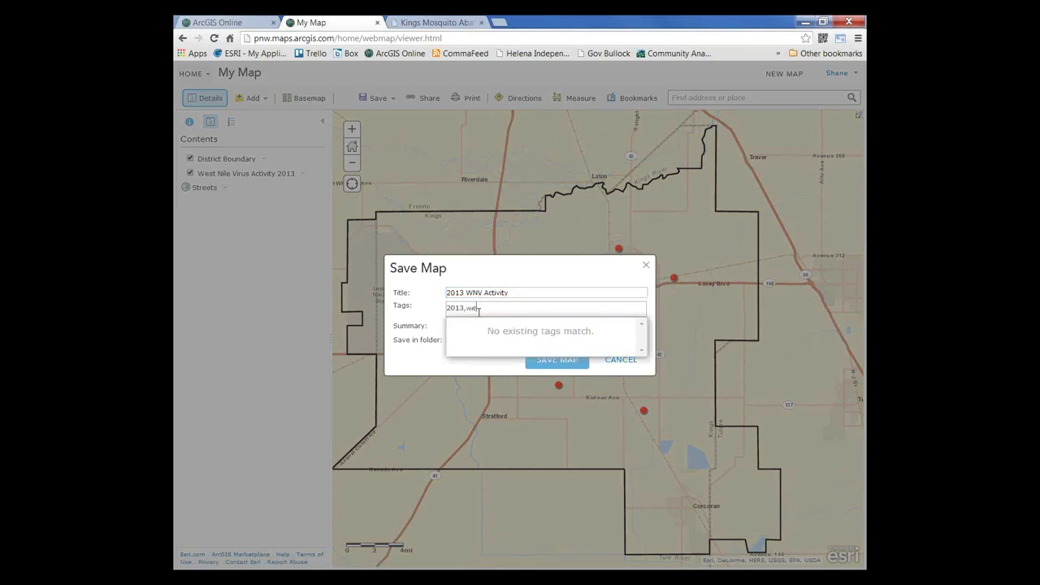
type("st nile,mosquito")
key("Return")
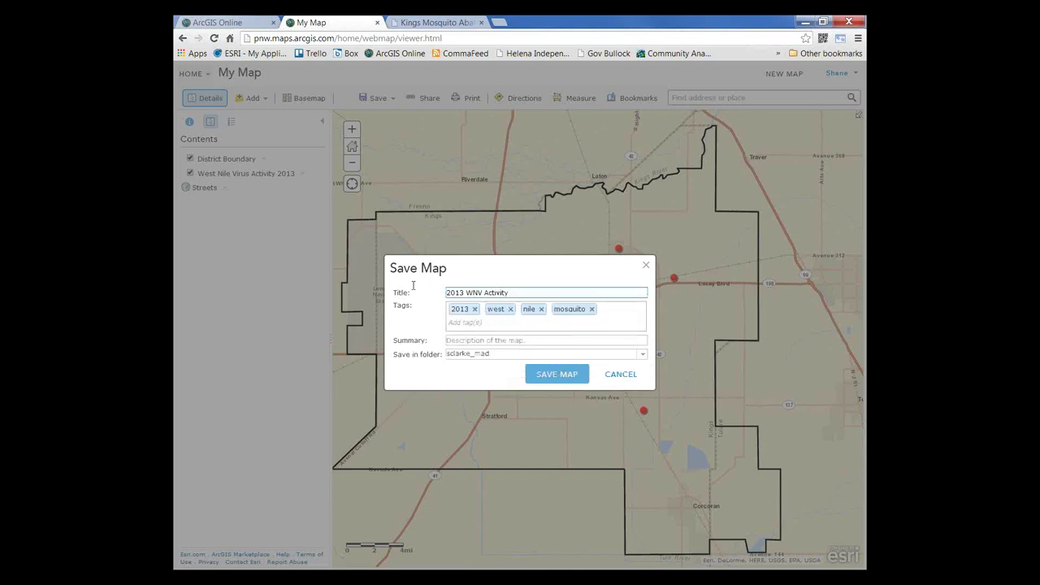
left_click_drag(514, 293, 439, 295)
key("ctrl+c")
left_click(465, 340)
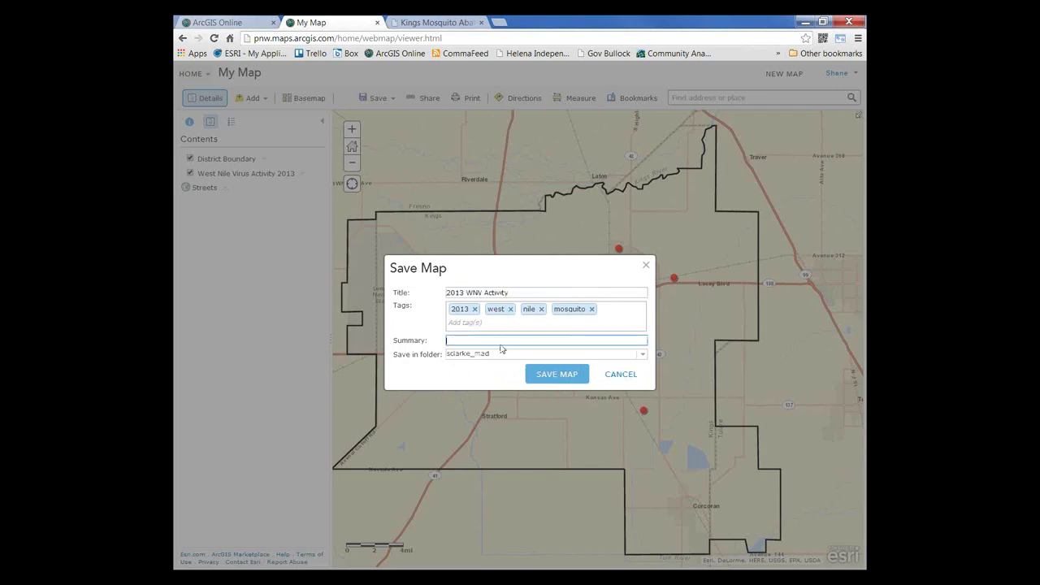
key("ctrl+v")
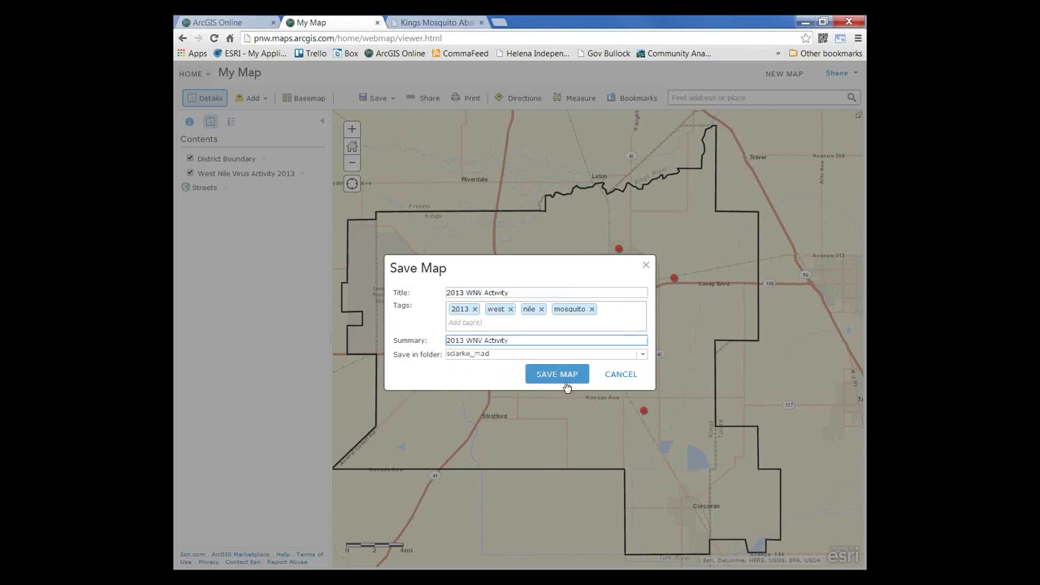
left_click(564, 377)
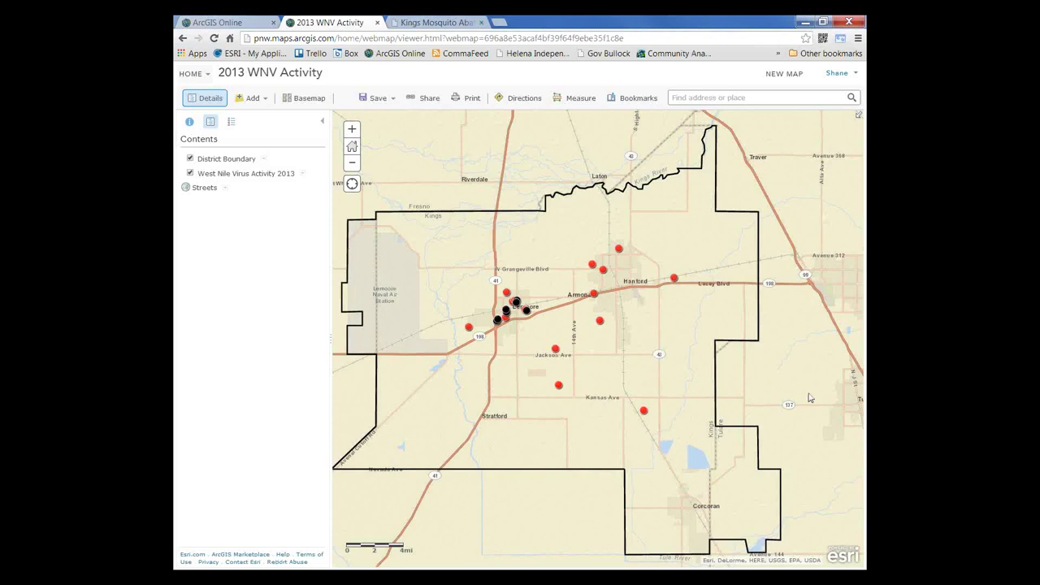
left_click_drag(809, 397, 822, 394)
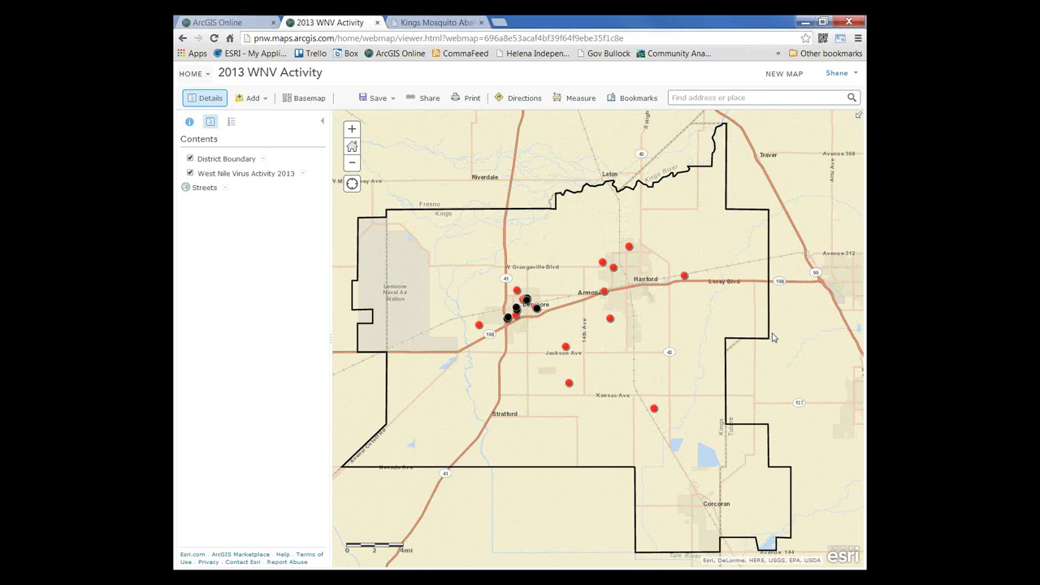
Step: Share the map with everyone and with the Mosquito Abatement District group
left_click(426, 98)
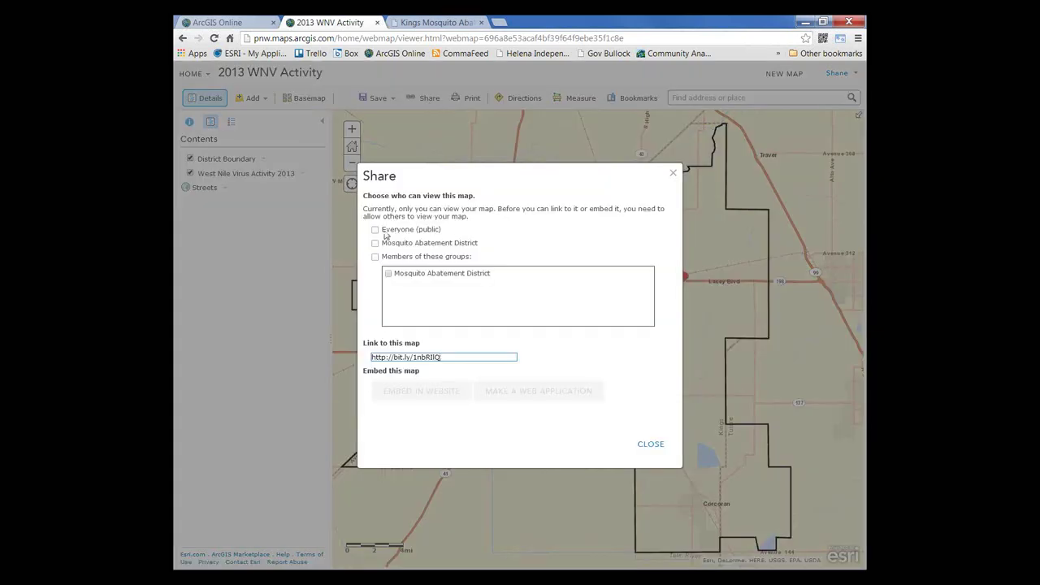
left_click(376, 230)
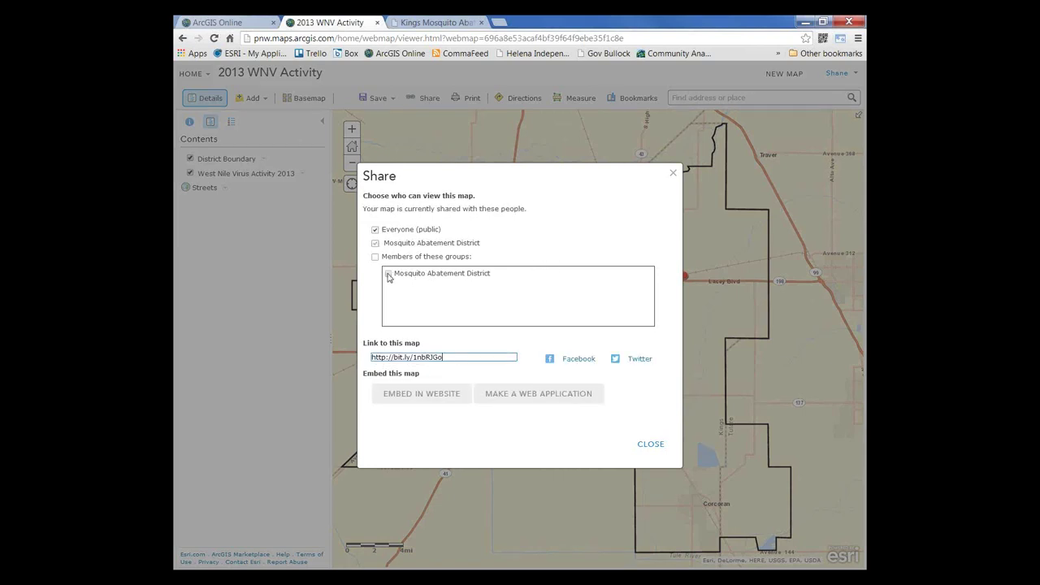
left_click(388, 274)
left_click(650, 445)
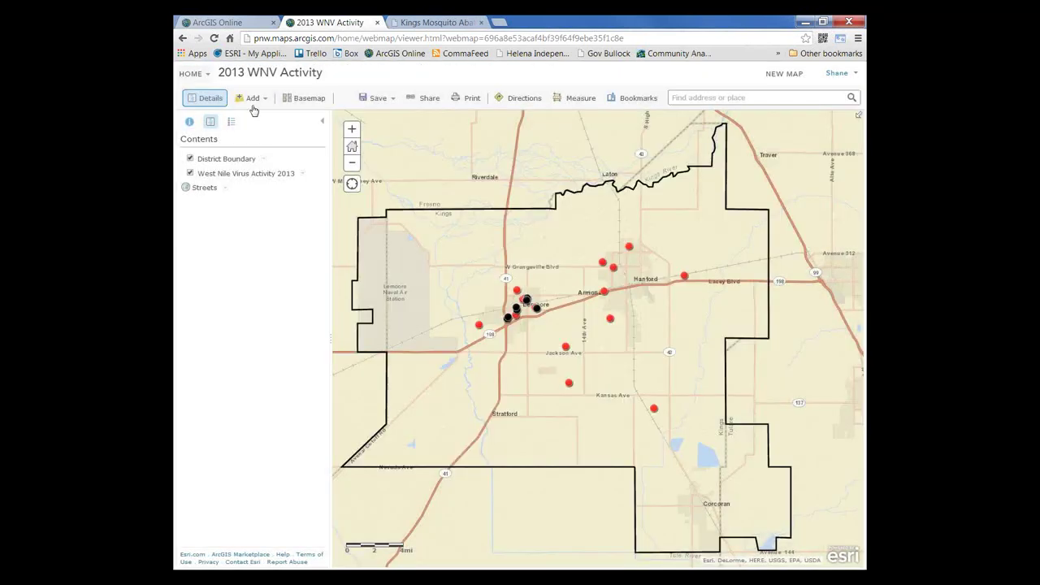
left_click(191, 73)
left_click(195, 89)
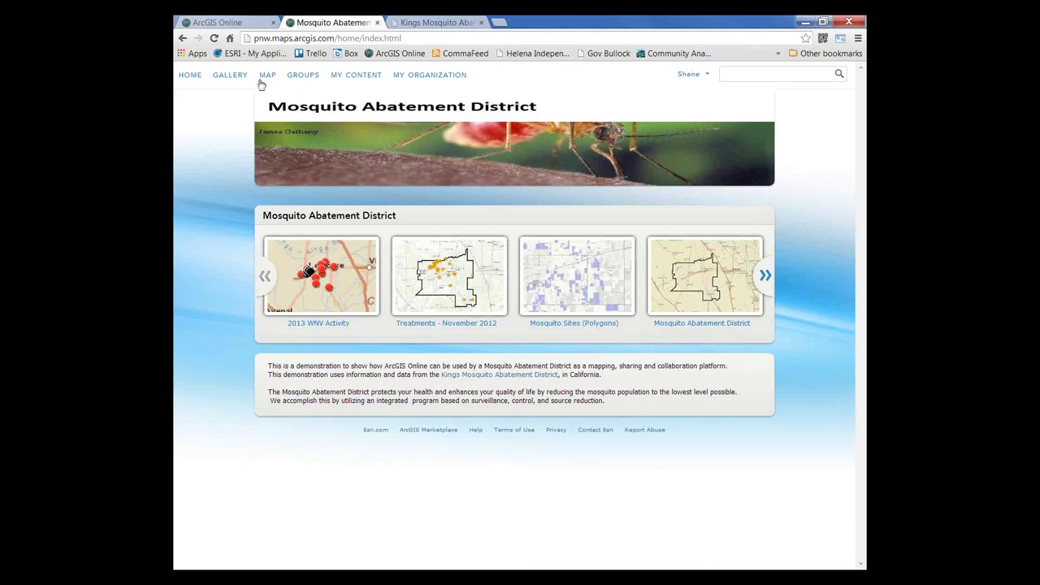
left_click(236, 77)
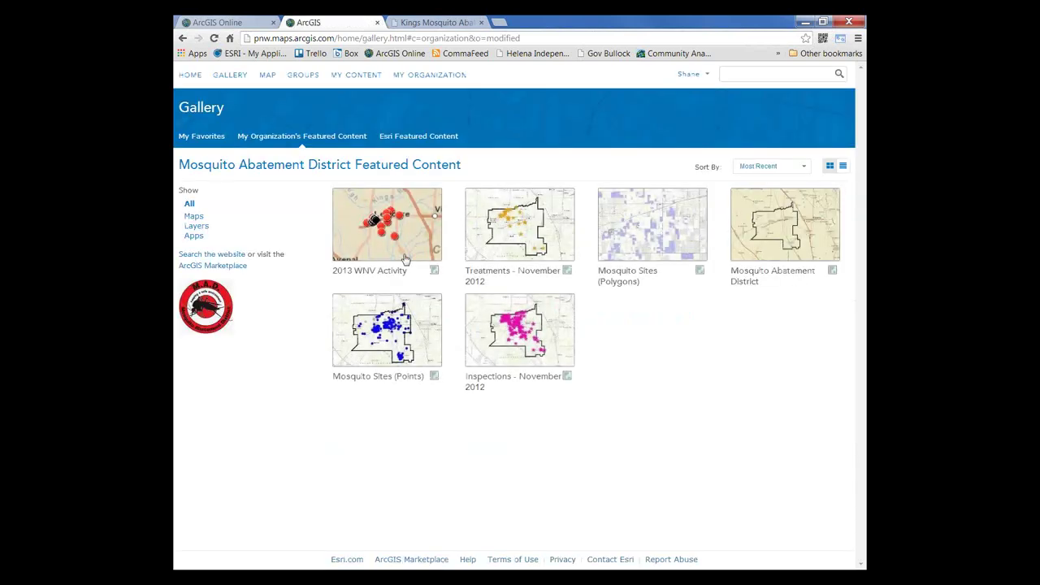
left_click(381, 226)
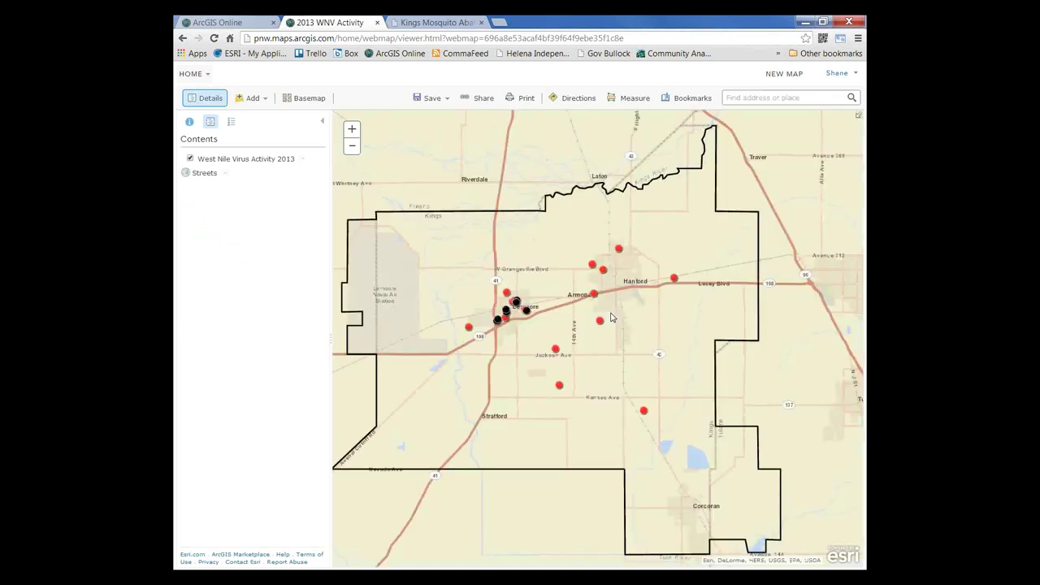
Step: Go to Current West Nile Virus Activity and view its July 25, 2013 PDF map
left_click(437, 22)
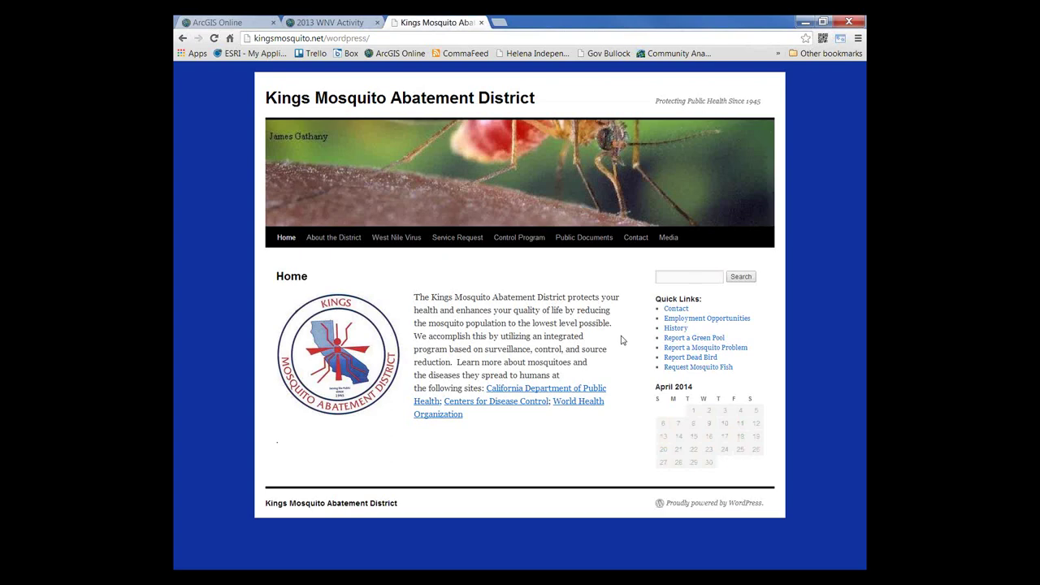
mouse_move(386, 247)
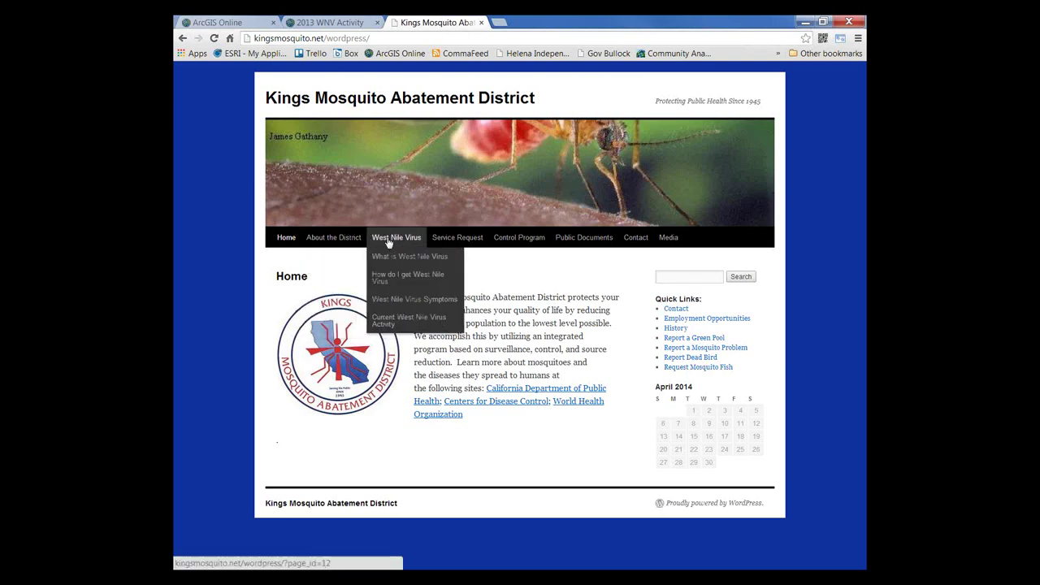
left_click(395, 322)
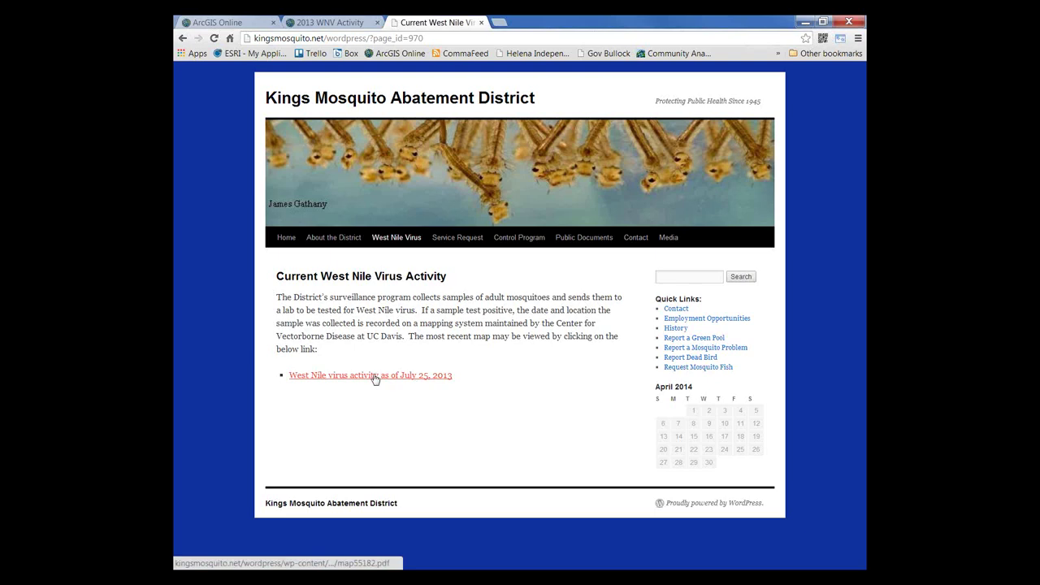
left_click(374, 376)
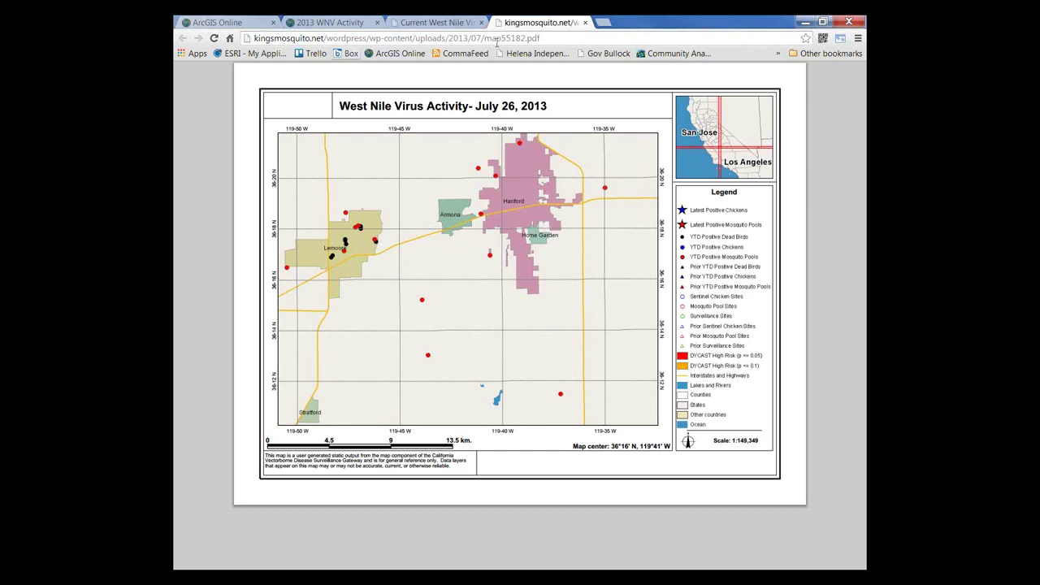
left_click(585, 24)
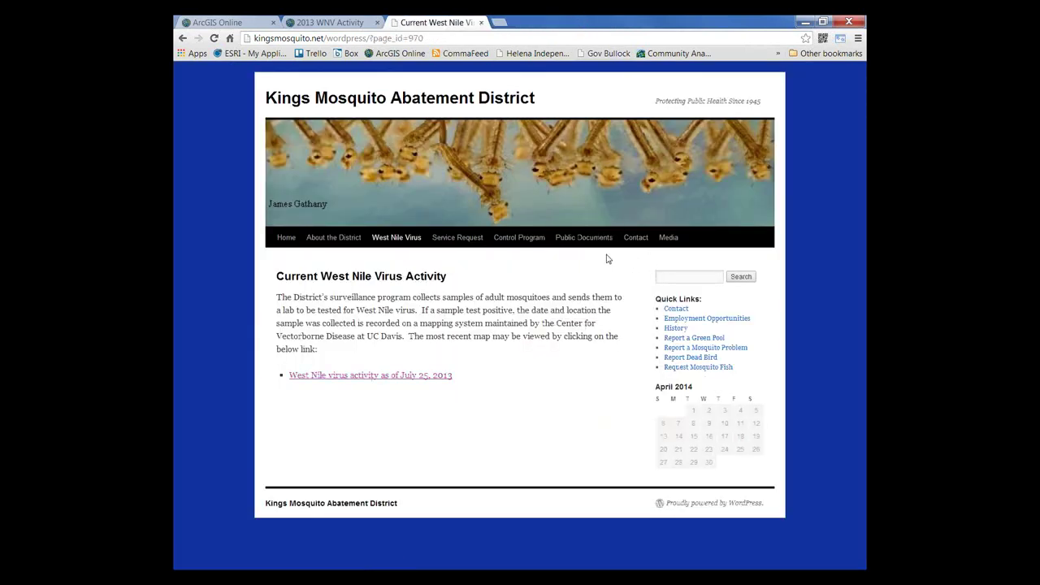
Step: Return to the 2013 WNV Activity map and select its short link in Share
left_click(342, 24)
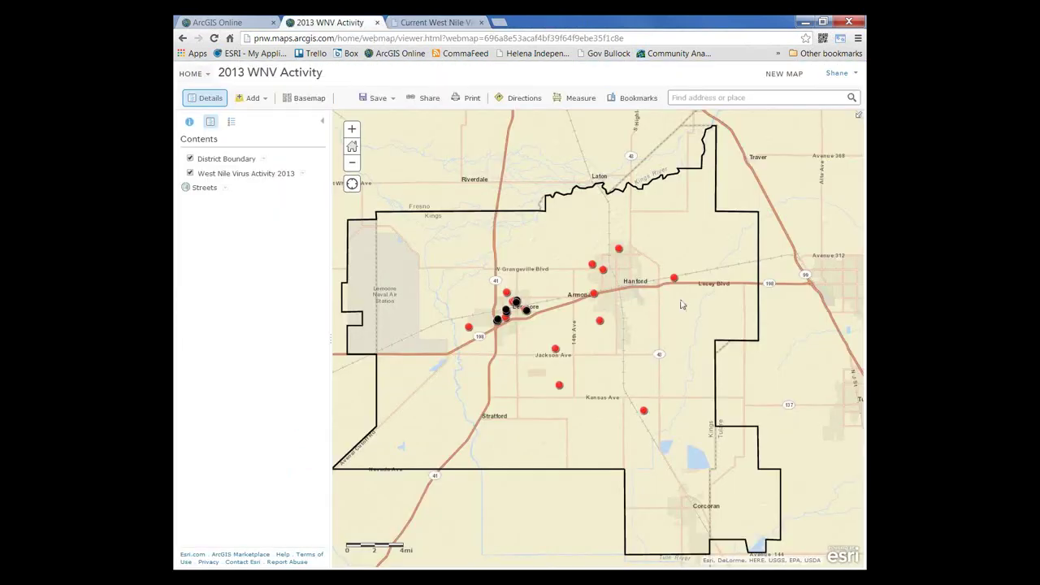
left_click_drag(673, 315, 688, 311)
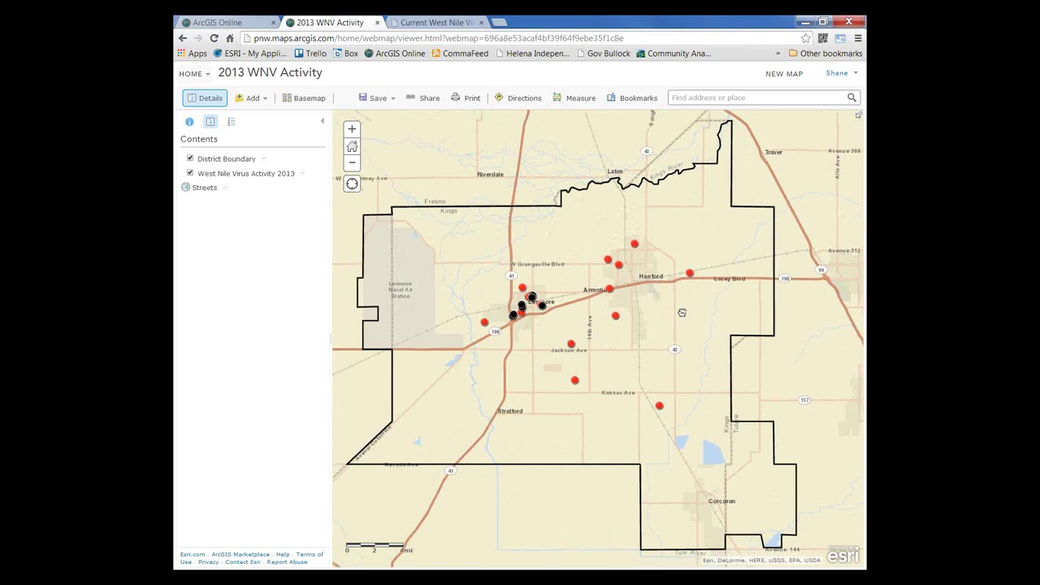
left_click(422, 98)
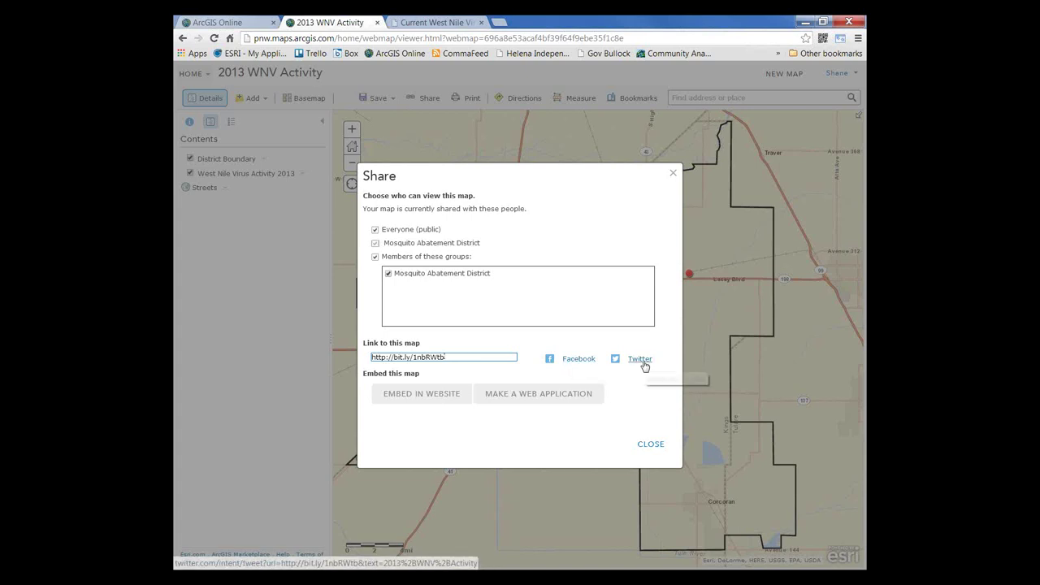
left_click(442, 357)
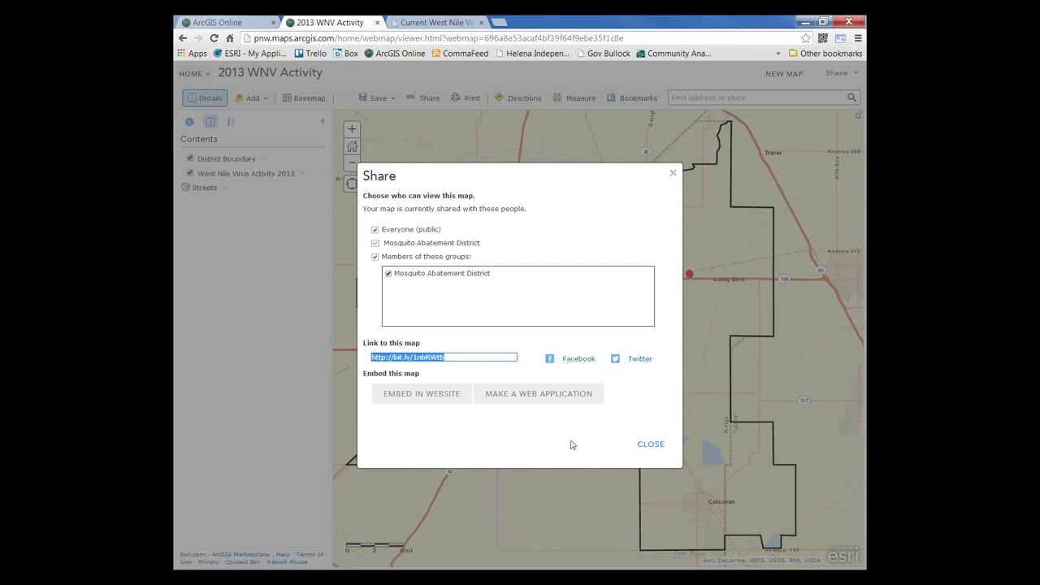
Step: Get embed code including zoom control, legend, location search and basemap selector
left_click(443, 395)
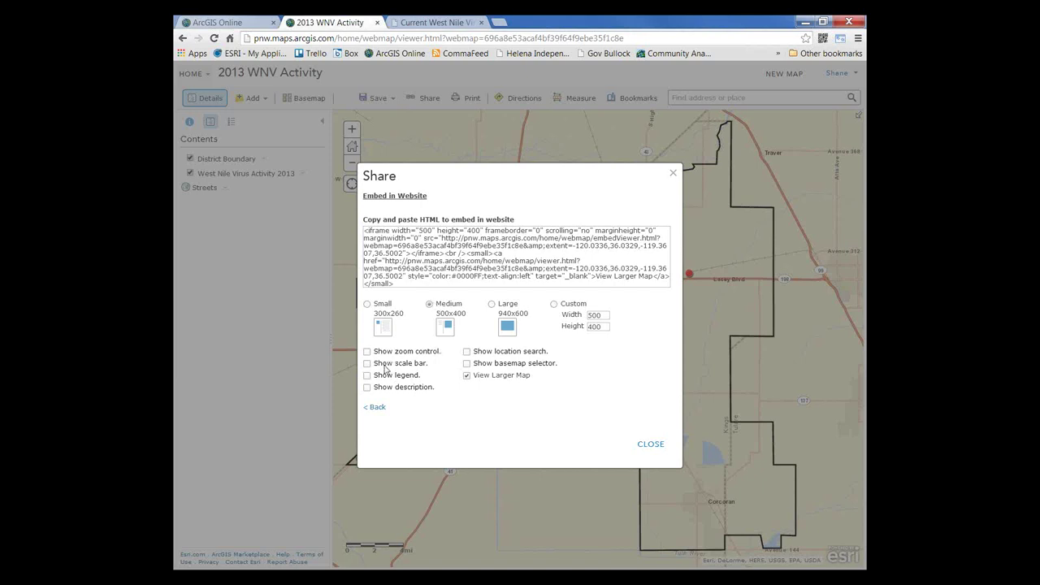
left_click(367, 351)
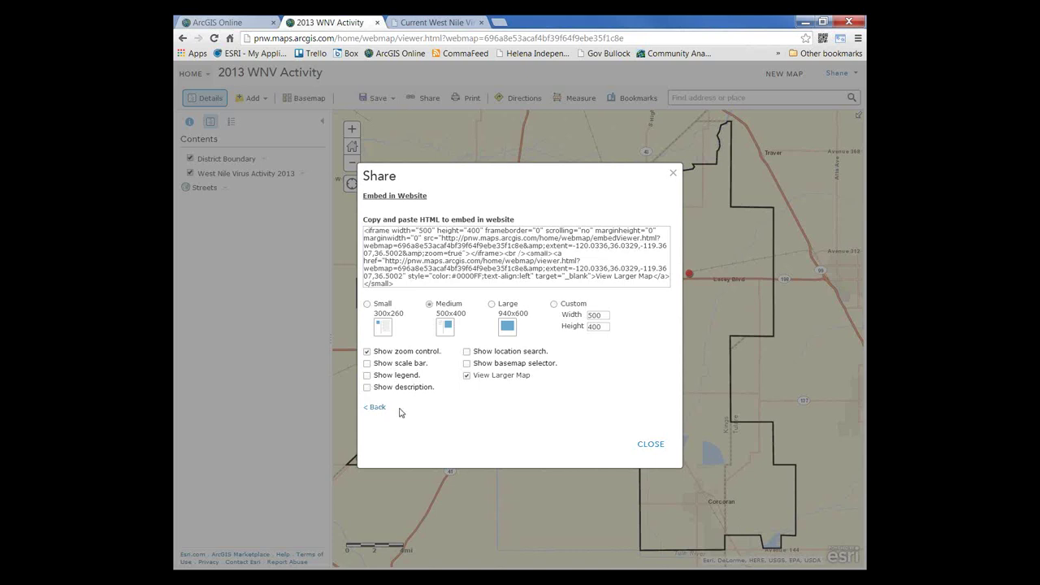
left_click(367, 375)
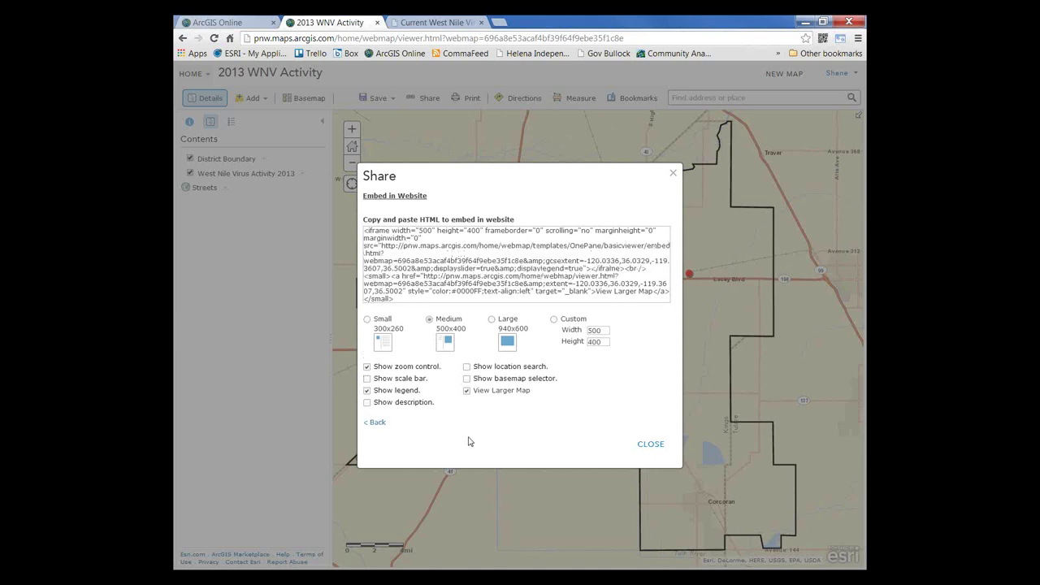
left_click(467, 367)
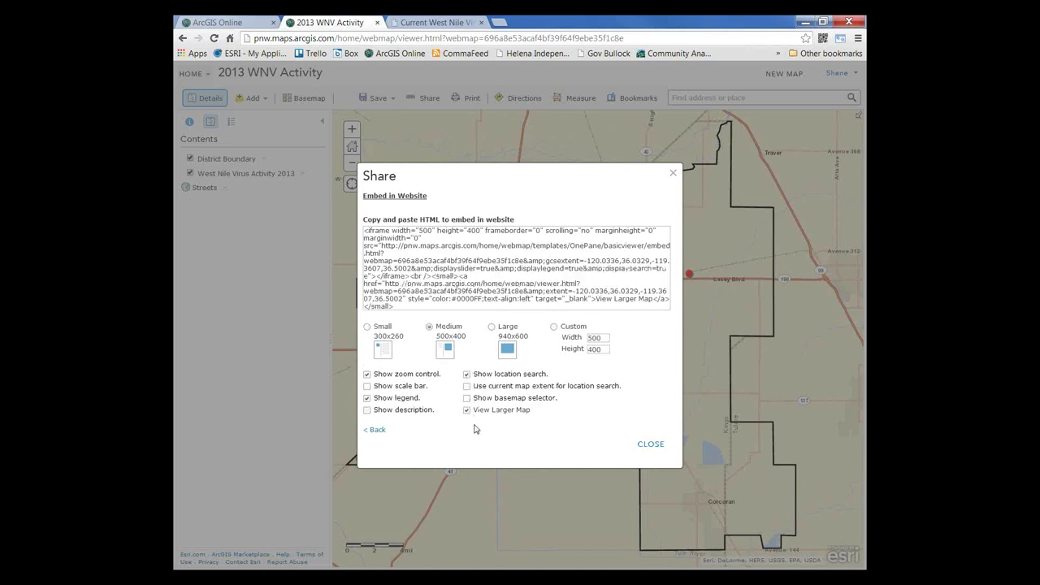
left_click(467, 398)
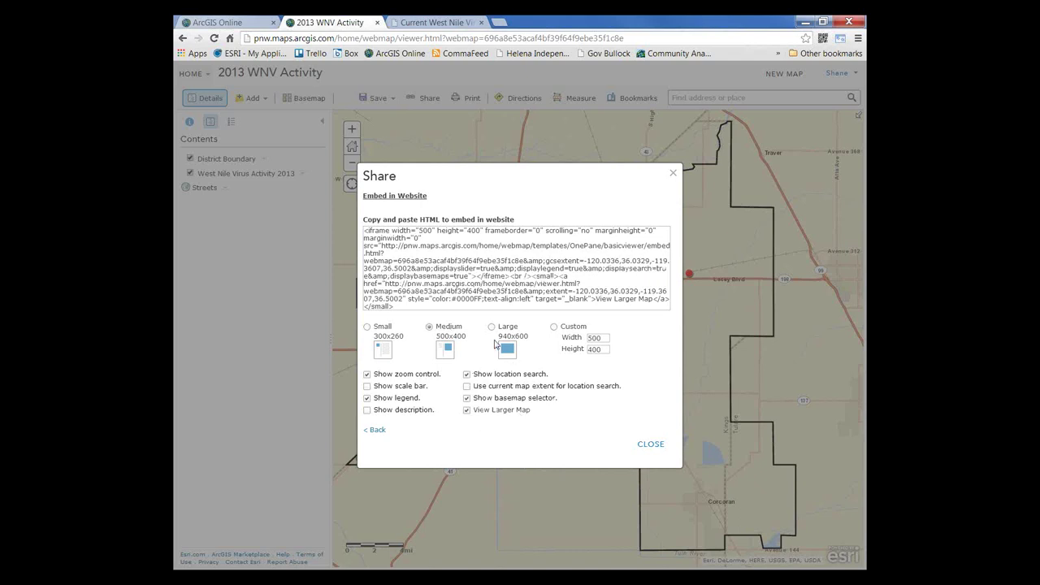
Step: Set a custom 600 × 500 embed size and select the HTML code
left_click(553, 327)
double_click(599, 337)
type("600")
double_click(593, 349)
type("500")
left_click_drag(398, 306, 365, 284)
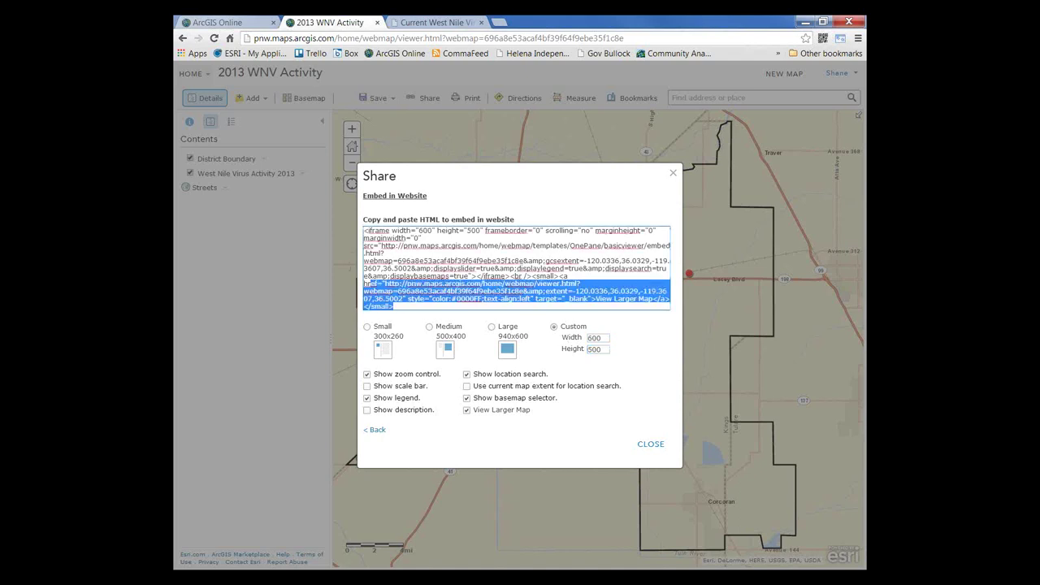
left_click(365, 283)
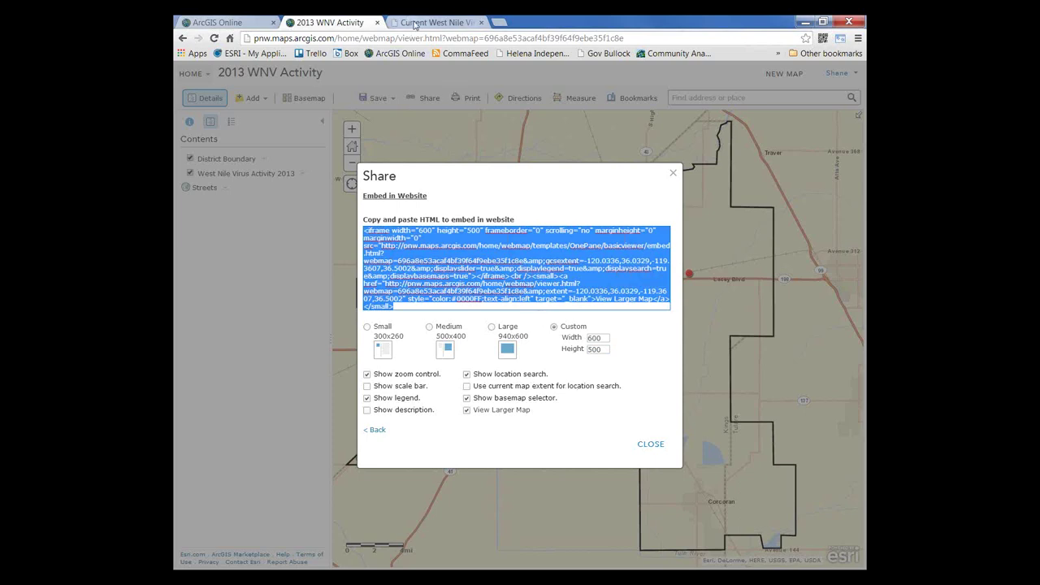
Step: Open Chrome developer tools on the Current West Nile Virus Activity page
left_click(413, 23)
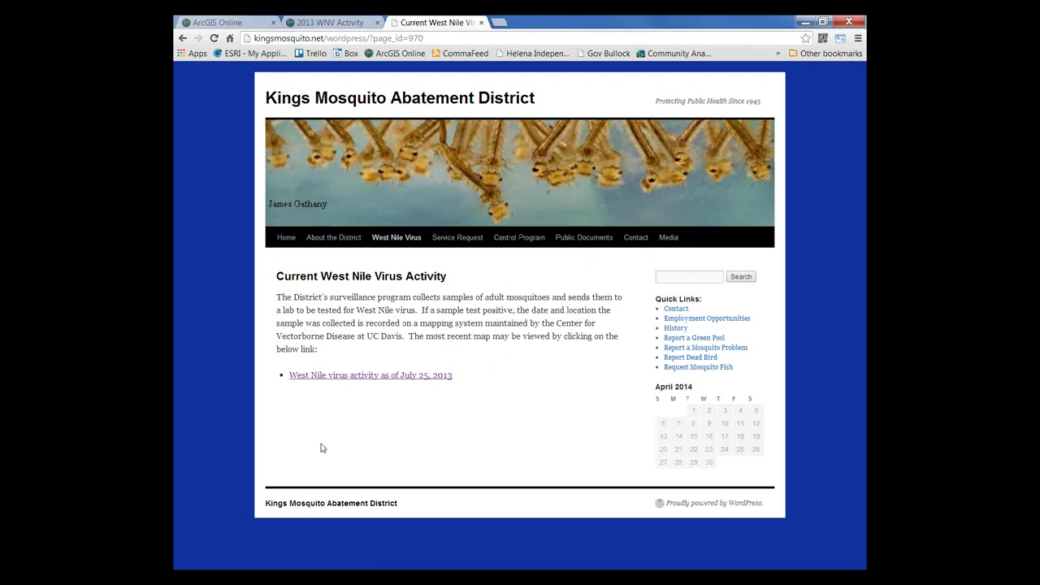
left_click(857, 39)
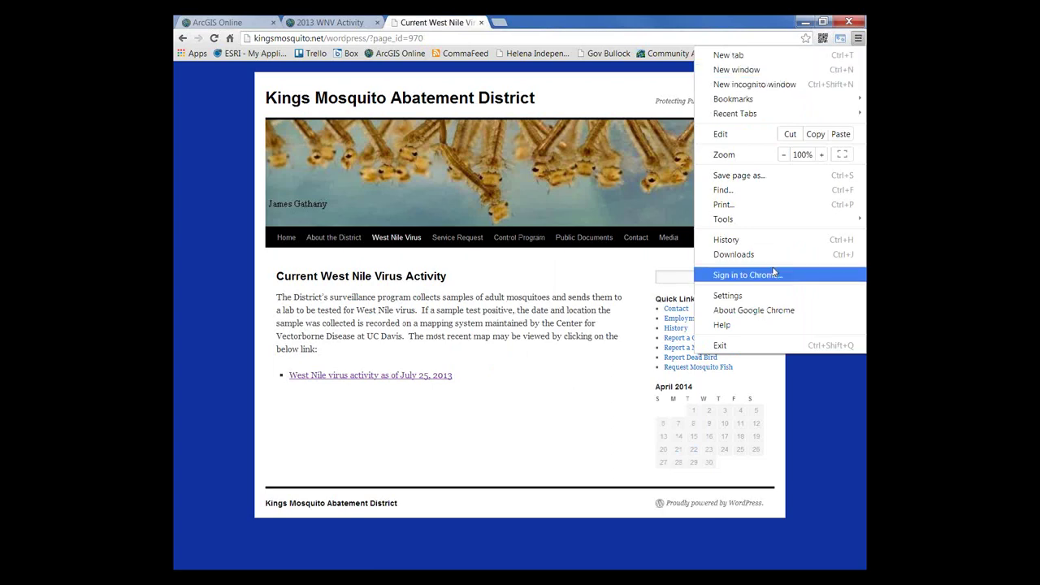
mouse_move(769, 223)
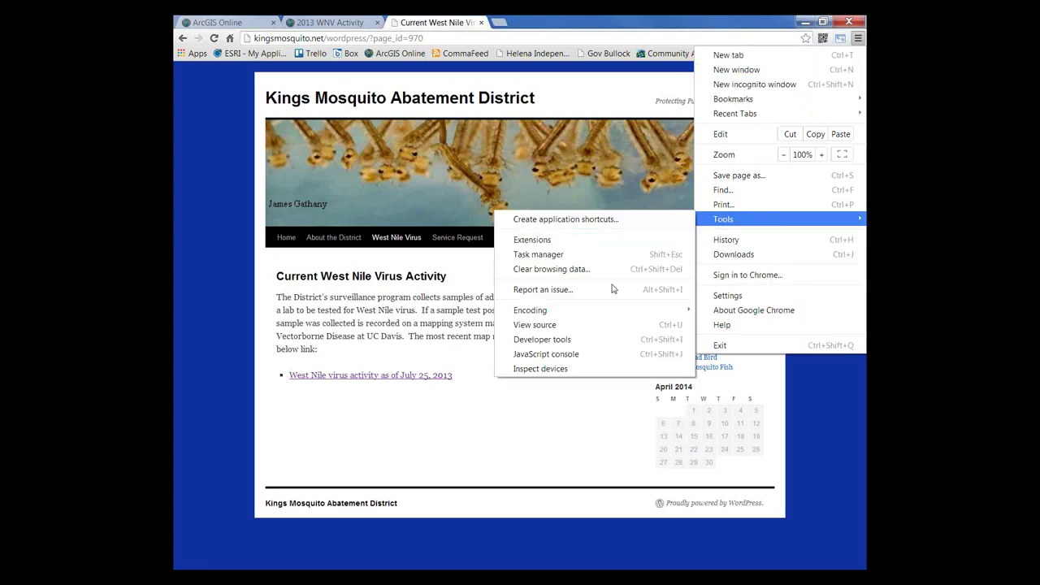
left_click(599, 339)
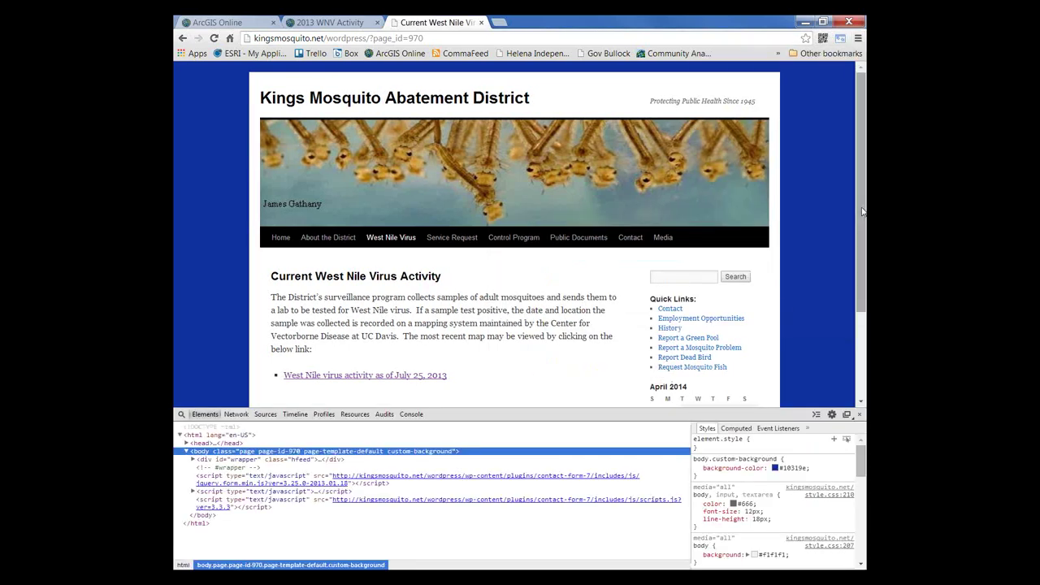
left_click(861, 216)
scroll(860, 228, "down", 3)
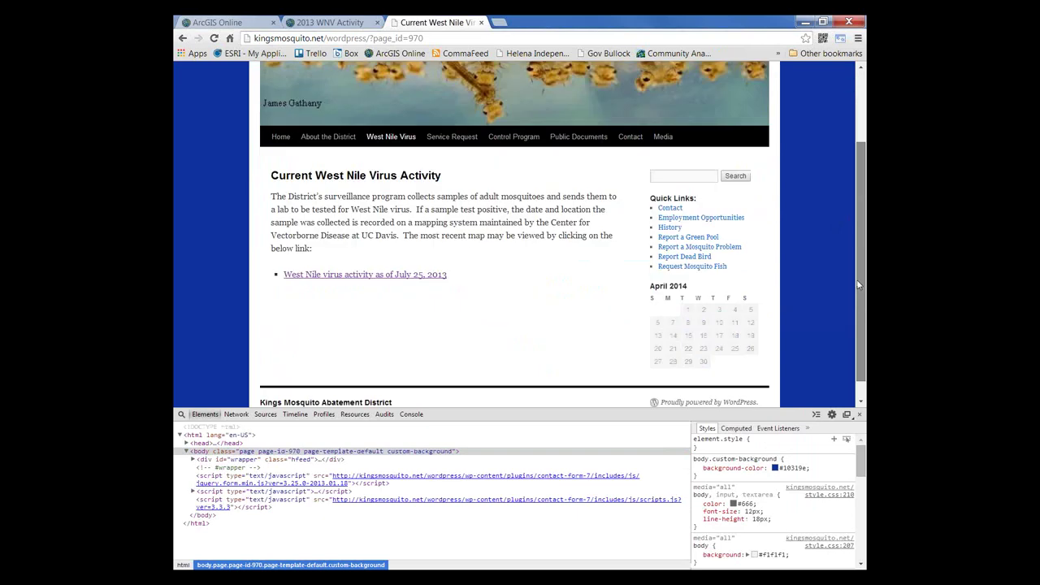
Step: Paste the ArcGIS iframe embed code into the div#footer HTML and apply it
left_click(181, 416)
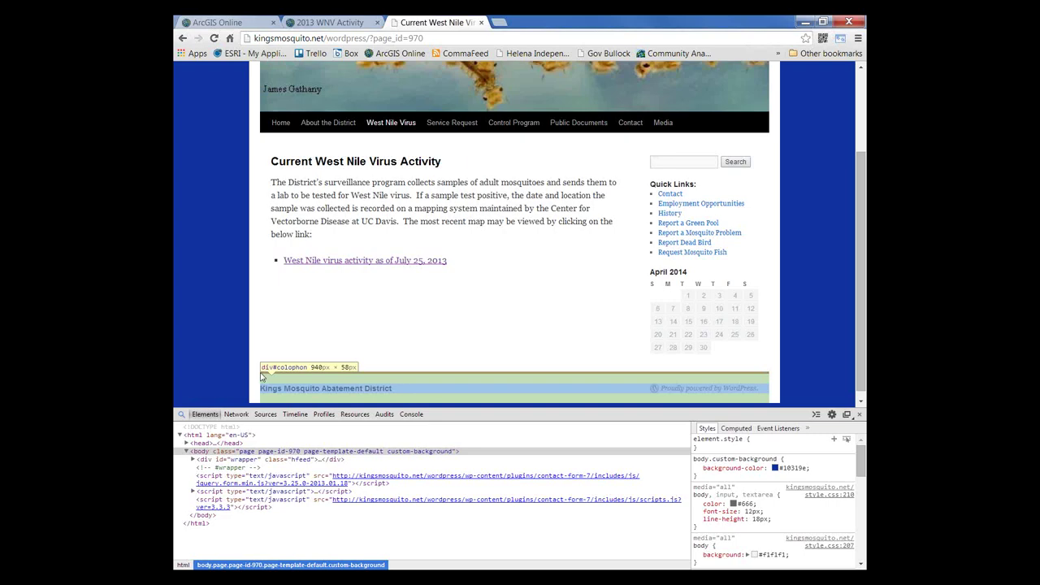
left_click(261, 376)
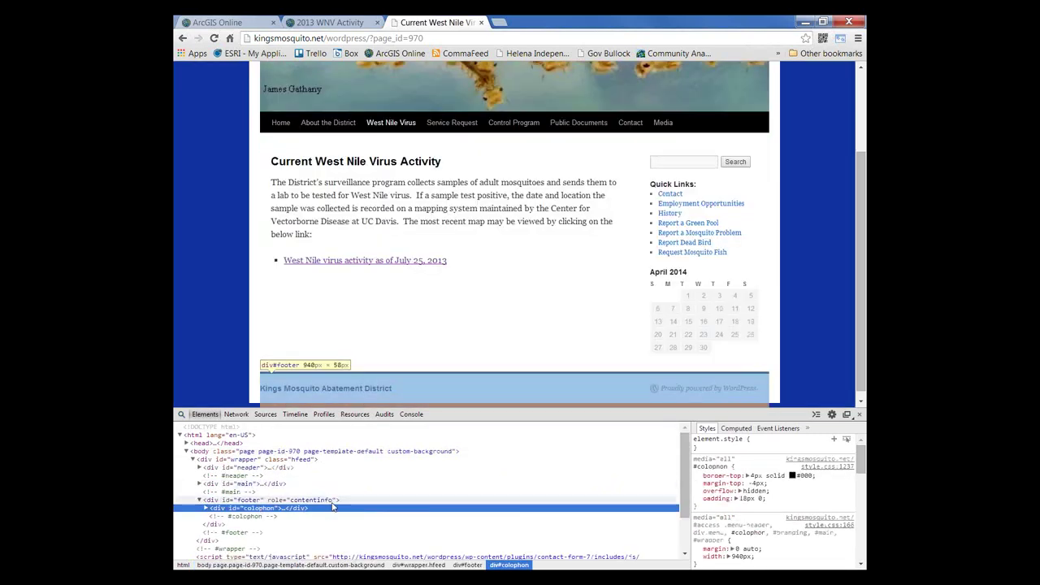
left_click(332, 500)
right_click(333, 499)
left_click(386, 352)
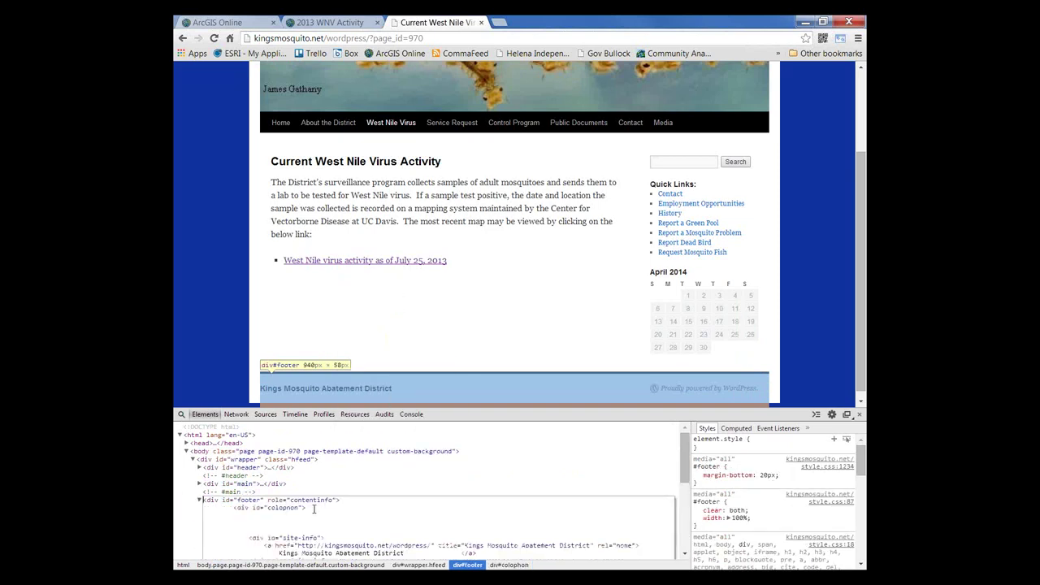
key("Return")
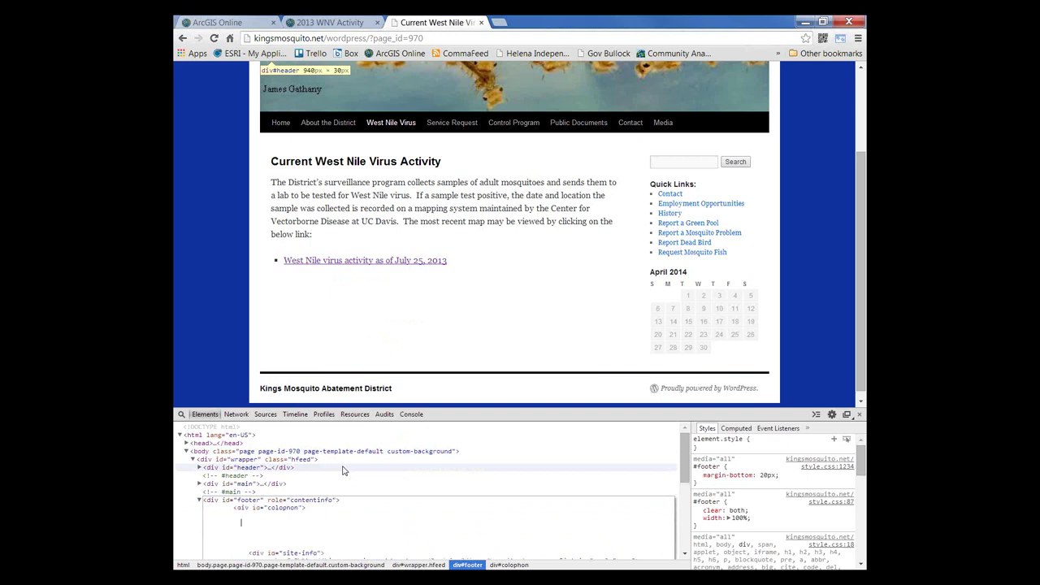
key("ctrl+v")
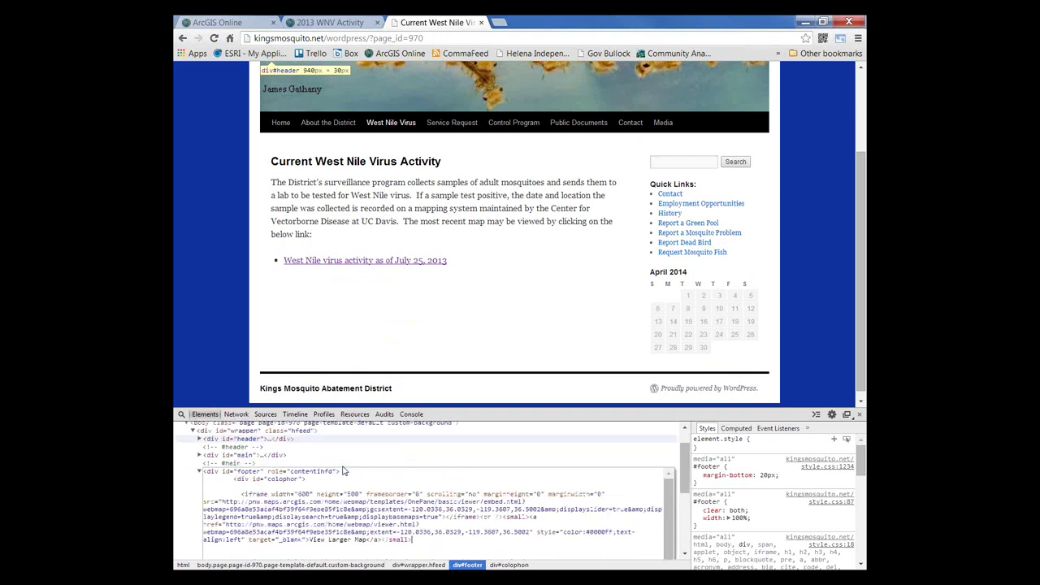
left_click(351, 454)
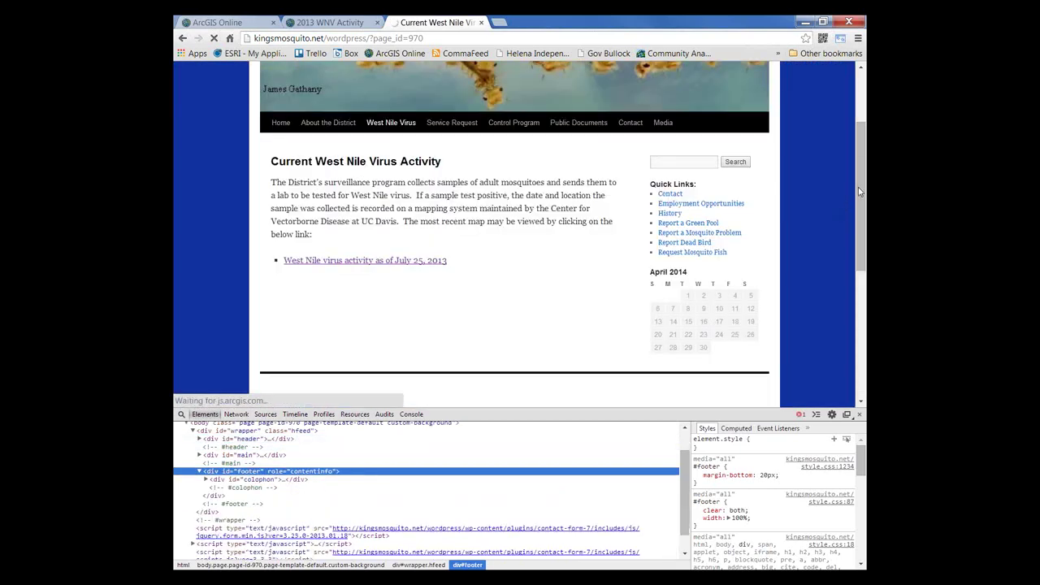
Step: Scroll down to the embedded 2013 WNV Activity map and pan it slightly
left_click(862, 238)
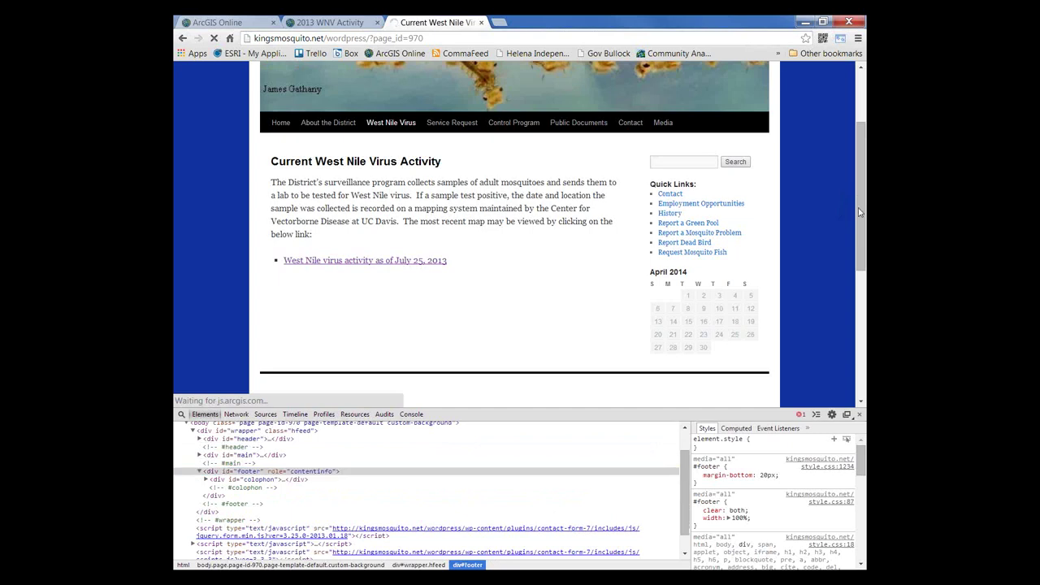
left_click(685, 493)
mouse_move(685, 493)
left_mouse_down()
mouse_move(686, 506)
mouse_move(683, 473)
left_mouse_up()
scroll(683, 473, "down", 1)
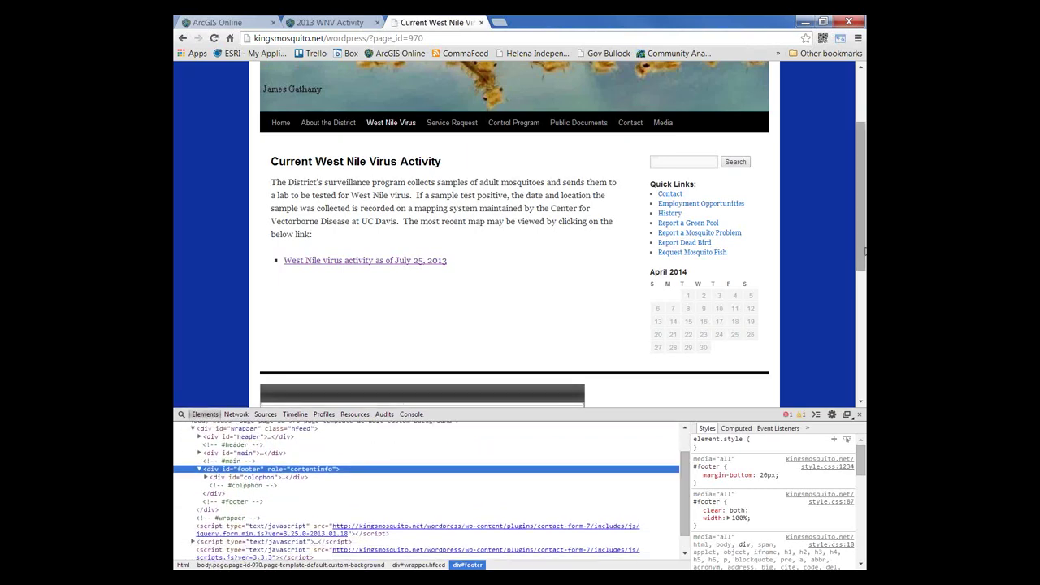
left_click(863, 251)
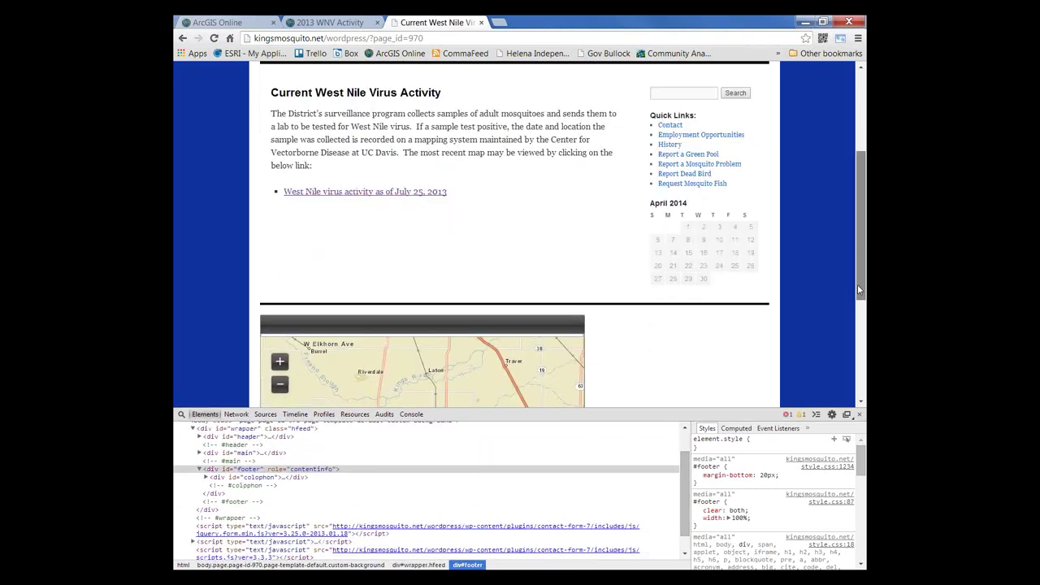
left_click_drag(857, 284, 852, 371)
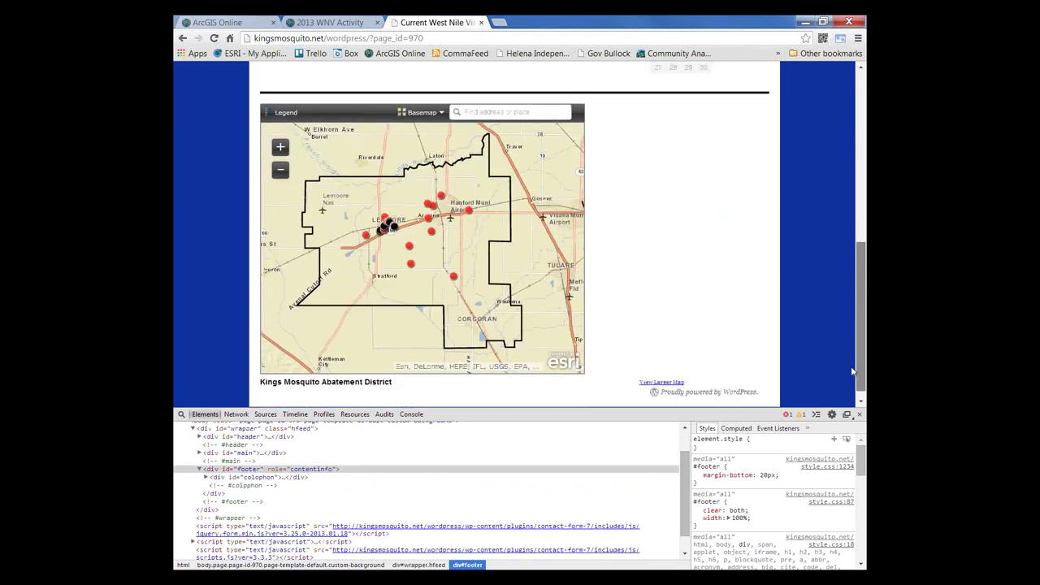
mouse_move(852, 371)
left_mouse_down()
mouse_move(852, 361)
mouse_move(848, 373)
left_mouse_up()
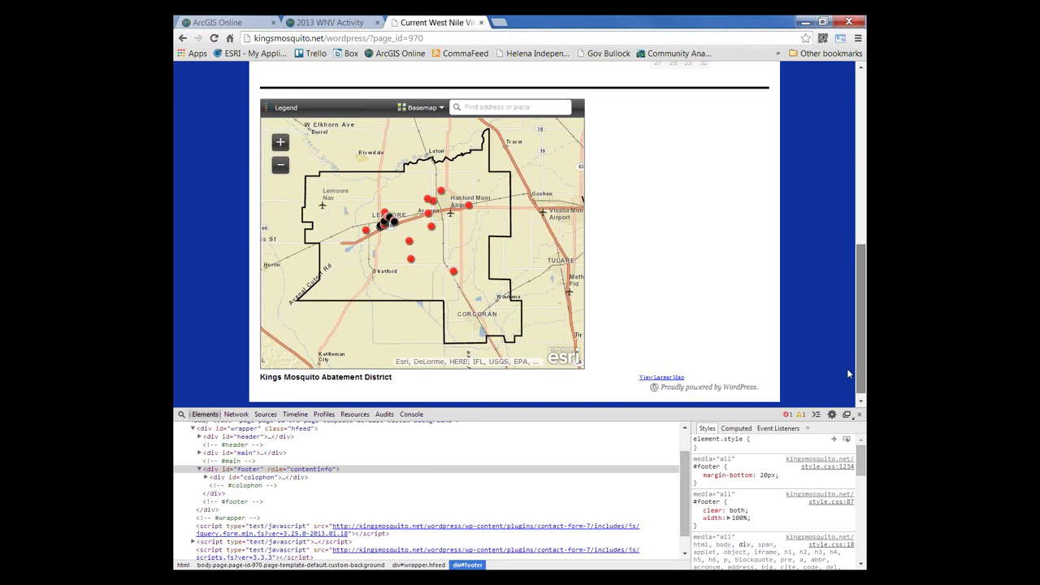
left_click_drag(846, 368, 847, 368)
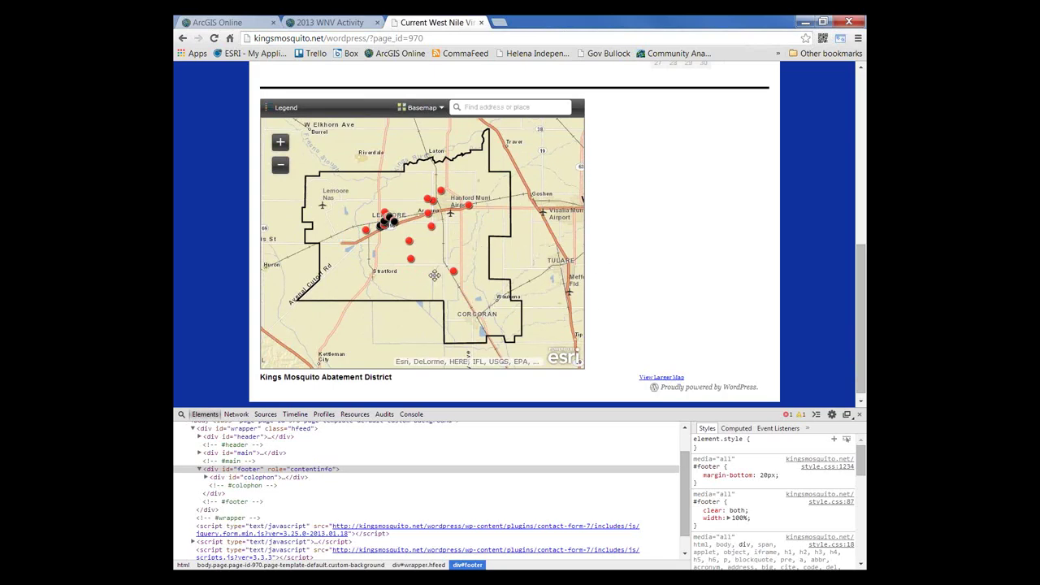
mouse_move(435, 274)
left_mouse_down()
mouse_move(474, 285)
mouse_move(435, 284)
mouse_move(437, 262)
left_mouse_up()
Step: Switch the embedded West Nile virus map's basemap to Topographic
left_click(421, 108)
scroll(488, 172, "down", 2)
scroll(479, 167, "up", 2)
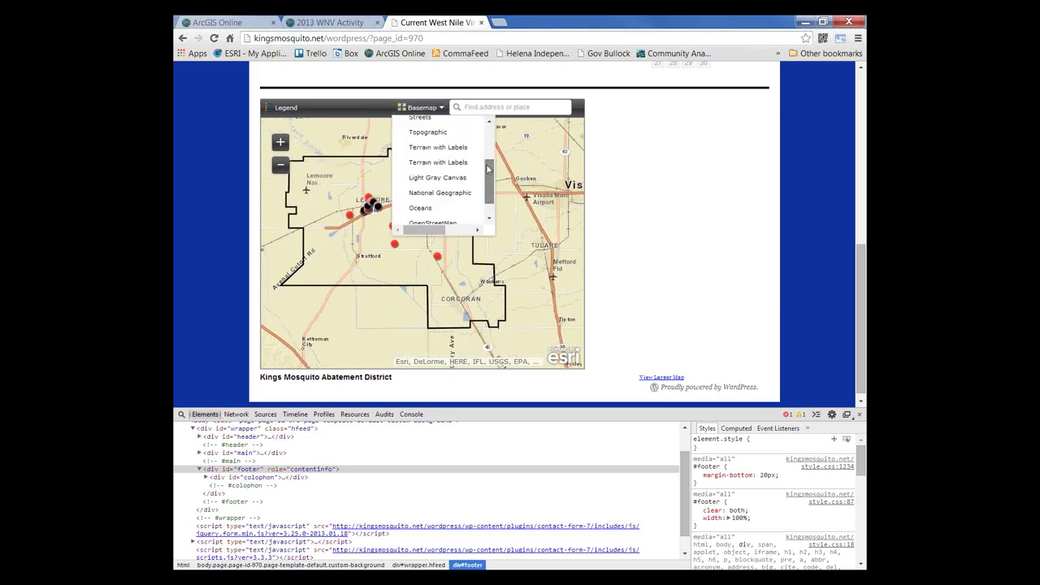
left_click(470, 154)
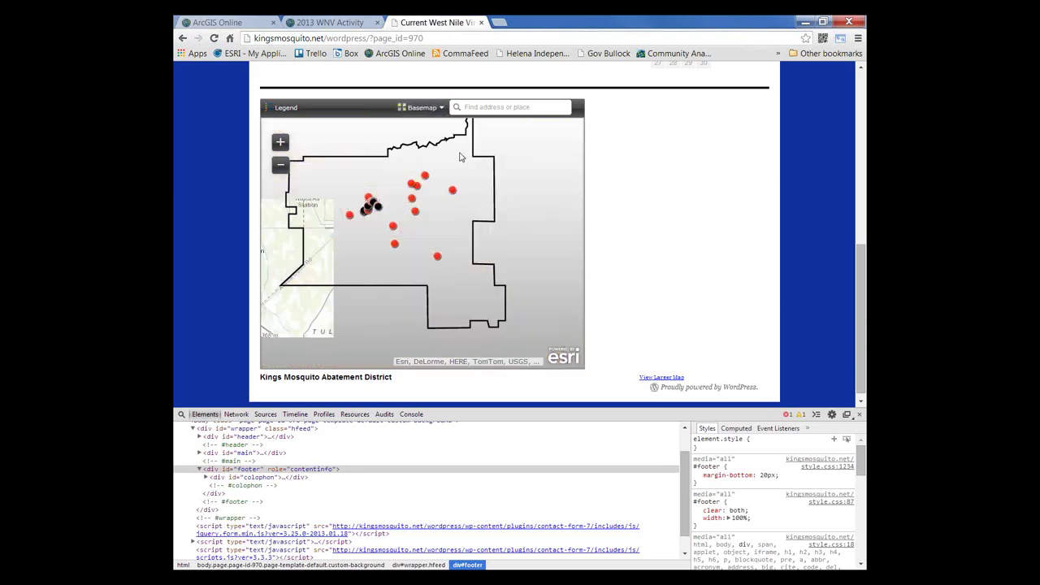
Step: Check a positive mosquito pool point's details and the map legend, then hide both
left_click(452, 189)
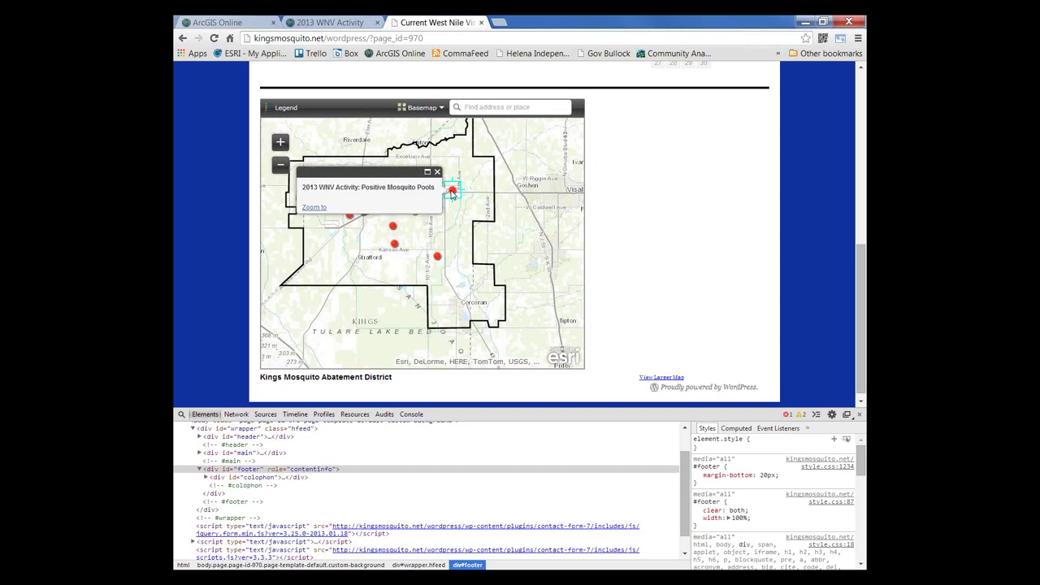
left_click(437, 173)
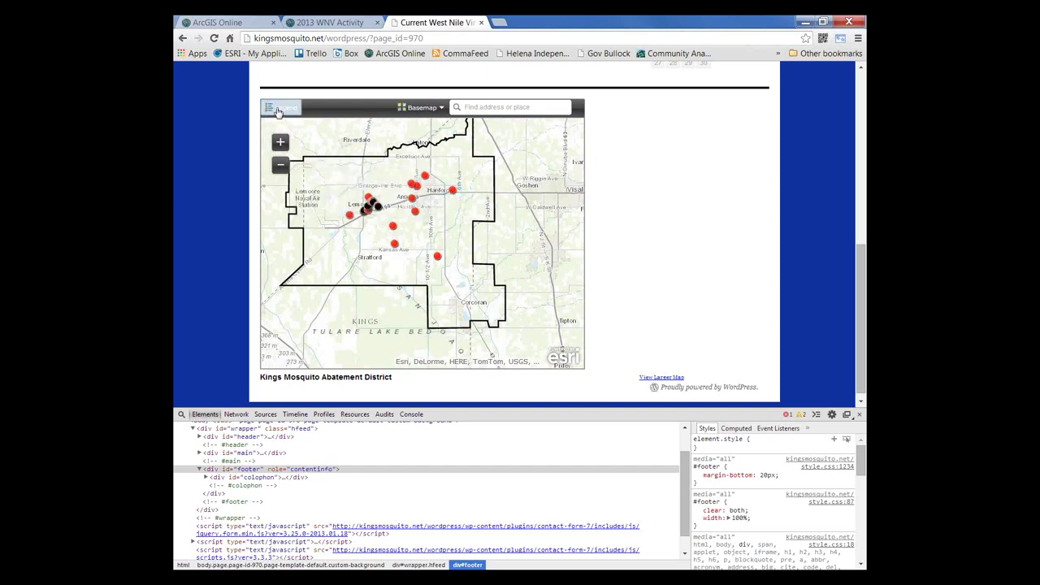
left_click(277, 110)
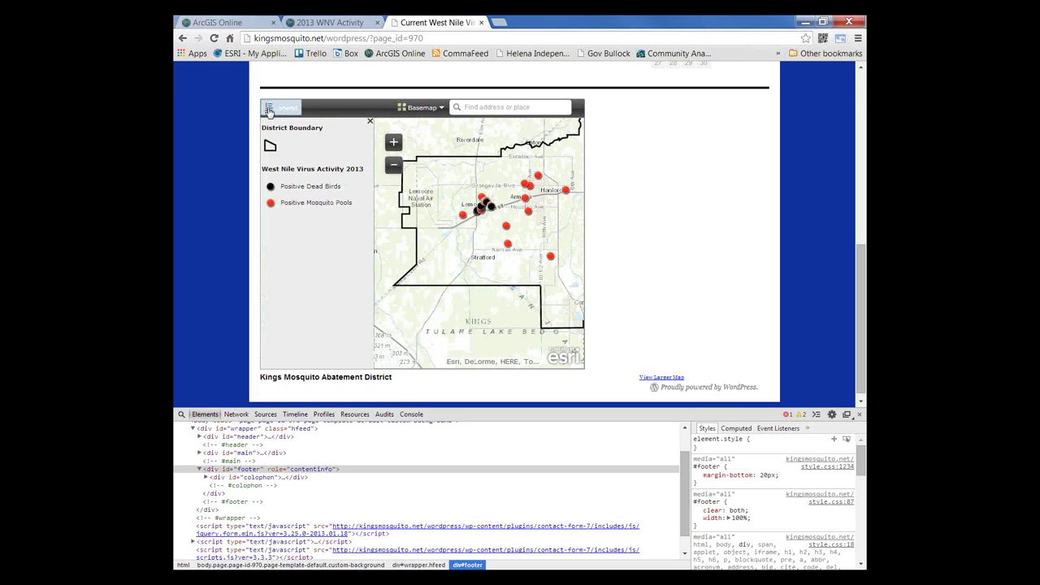
left_click(370, 122)
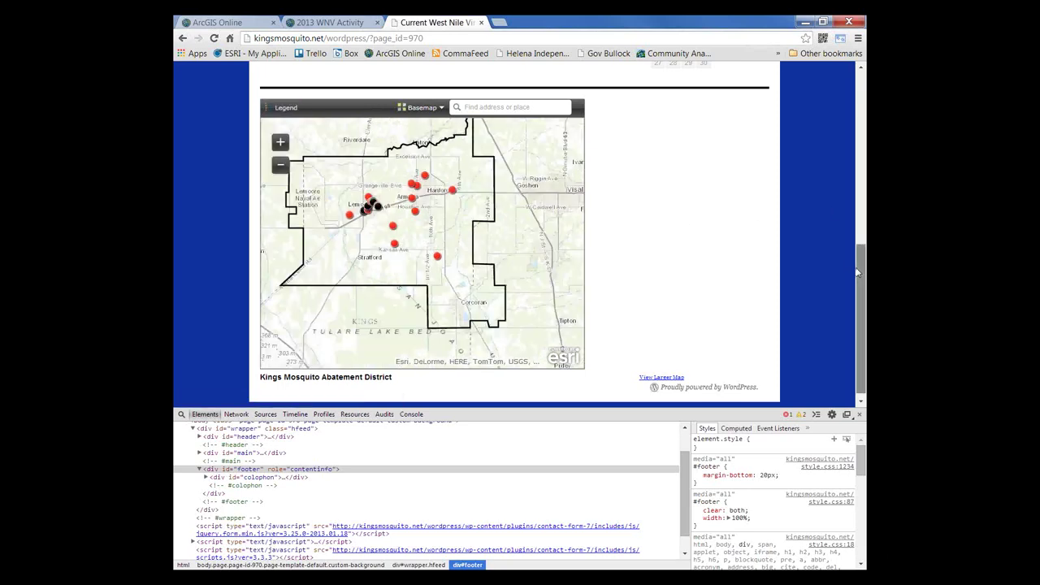
Step: Adjust the developer tools pane and close the developer tools
left_click_drag(858, 272, 858, 271)
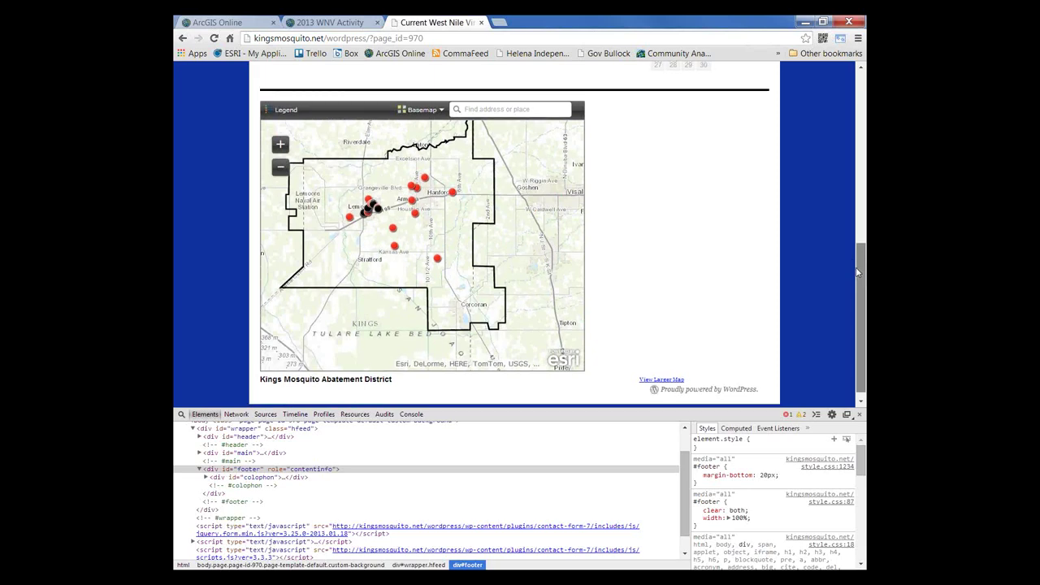
left_click_drag(523, 240, 535, 254)
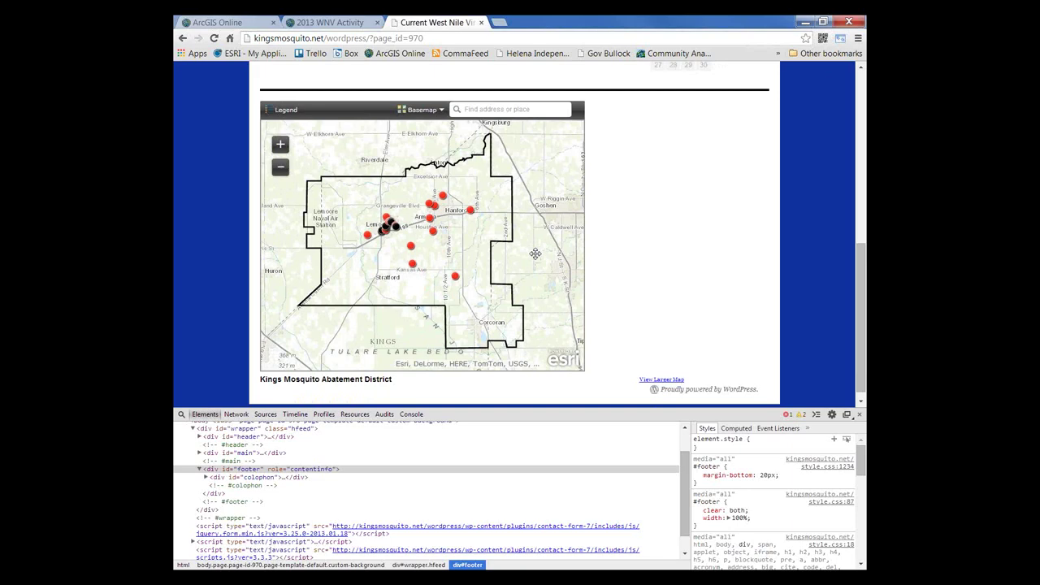
mouse_move(860, 276)
left_mouse_down()
mouse_move(856, 248)
mouse_move(858, 296)
left_mouse_up()
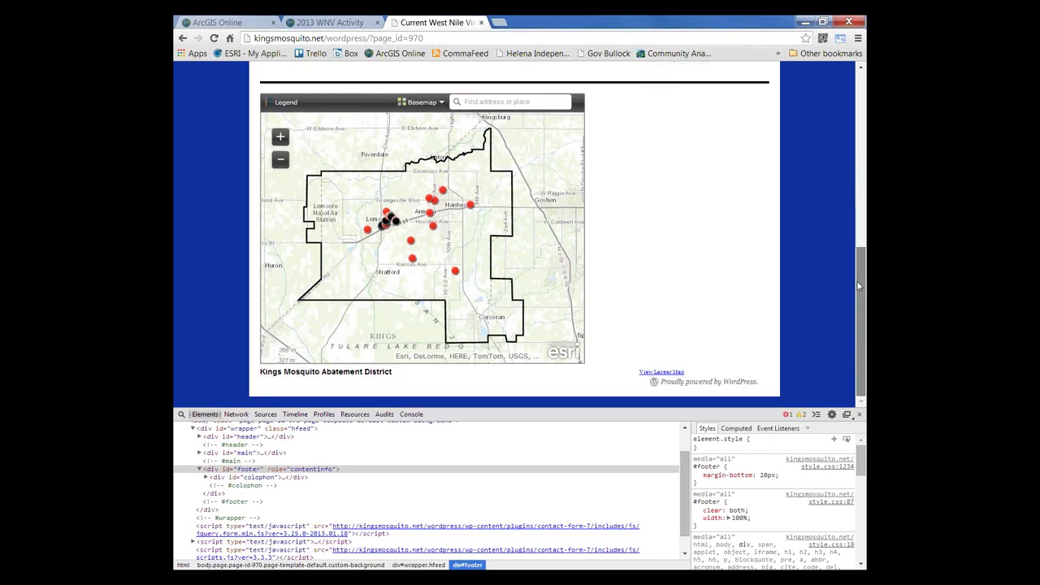
scroll(382, 293, "up", 4)
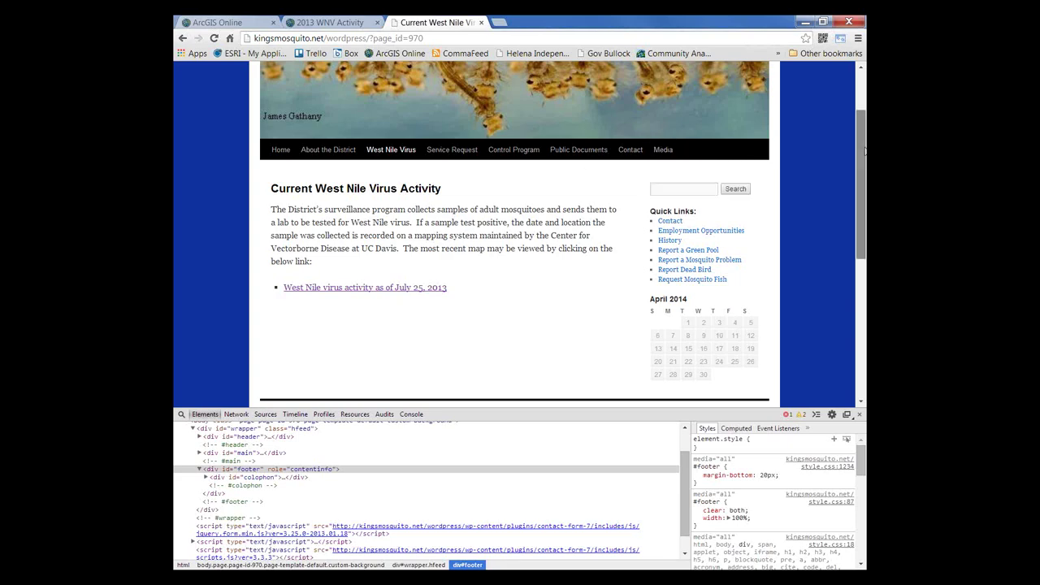
left_click_drag(864, 150, 842, 275)
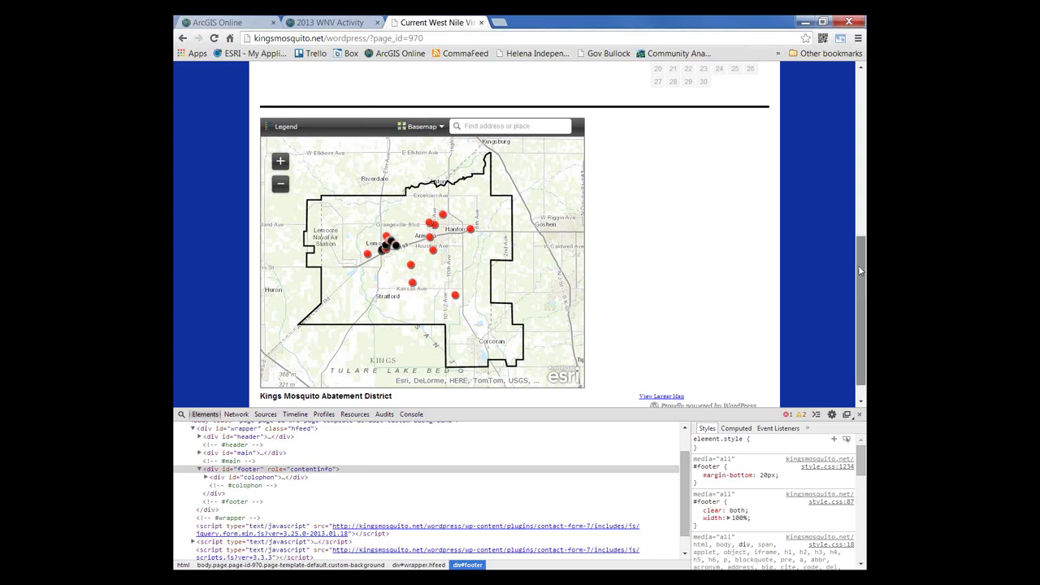
left_click_drag(860, 271, 855, 251)
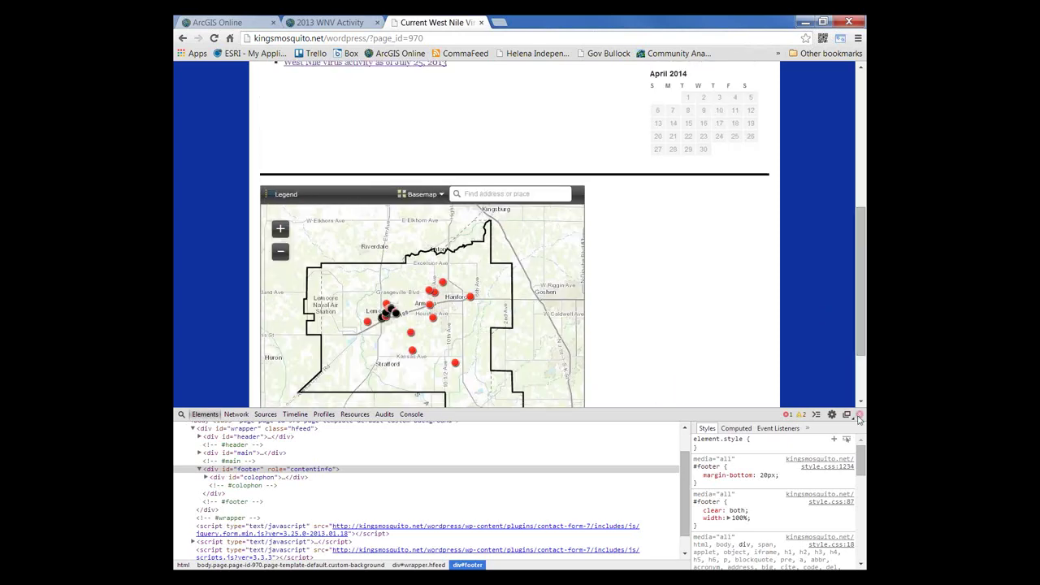
left_click(858, 415)
left_click_drag(863, 332, 861, 202)
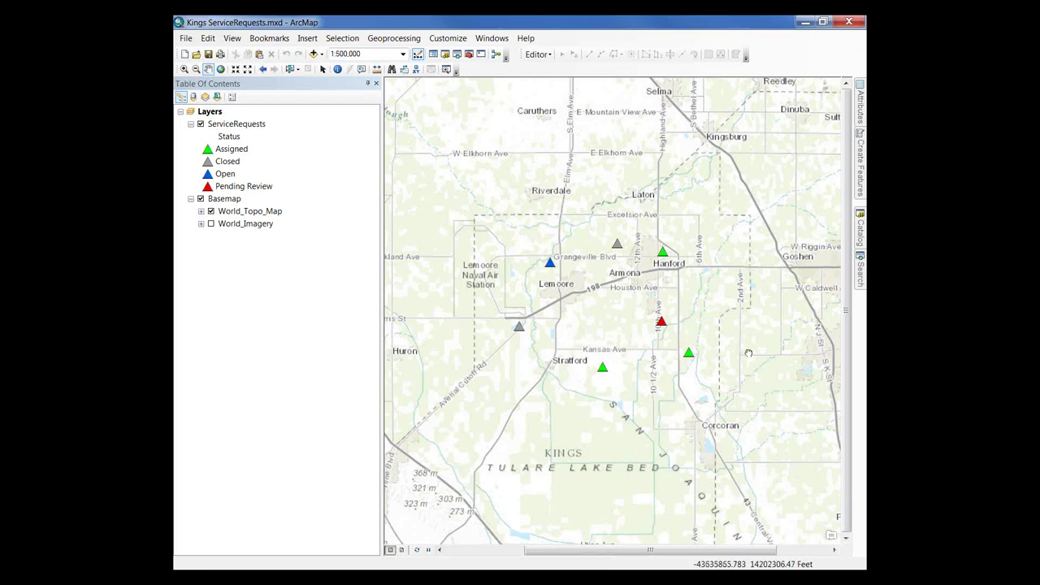
Step: Pan the Kings ServiceRequests map slightly to show the status-coloured request points
left_click_drag(748, 353, 710, 347)
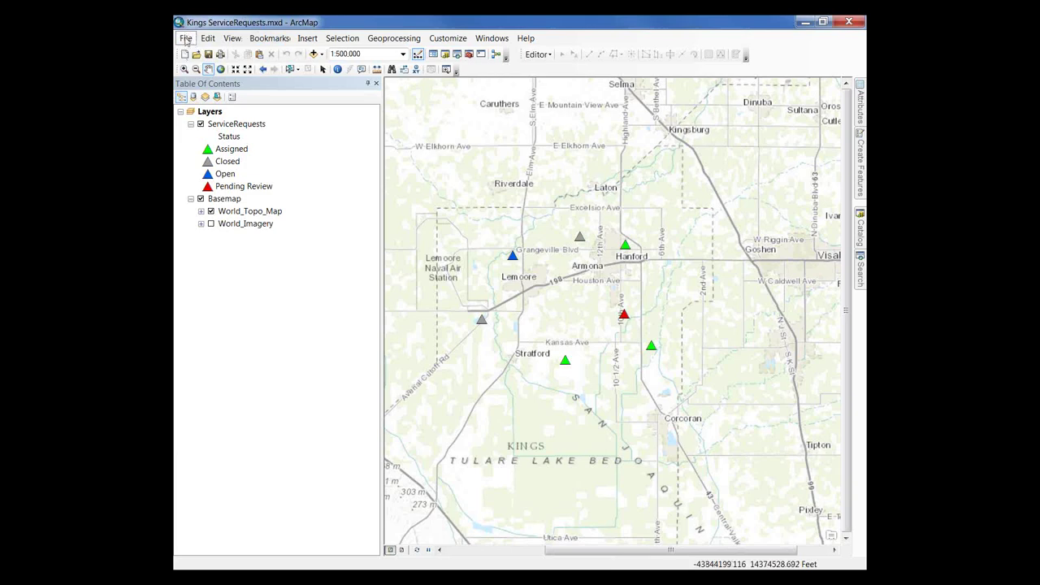
Step: Sign in from ArcMap's File menu with the ArcGIS account username and password
left_click(186, 38)
left_click(268, 155)
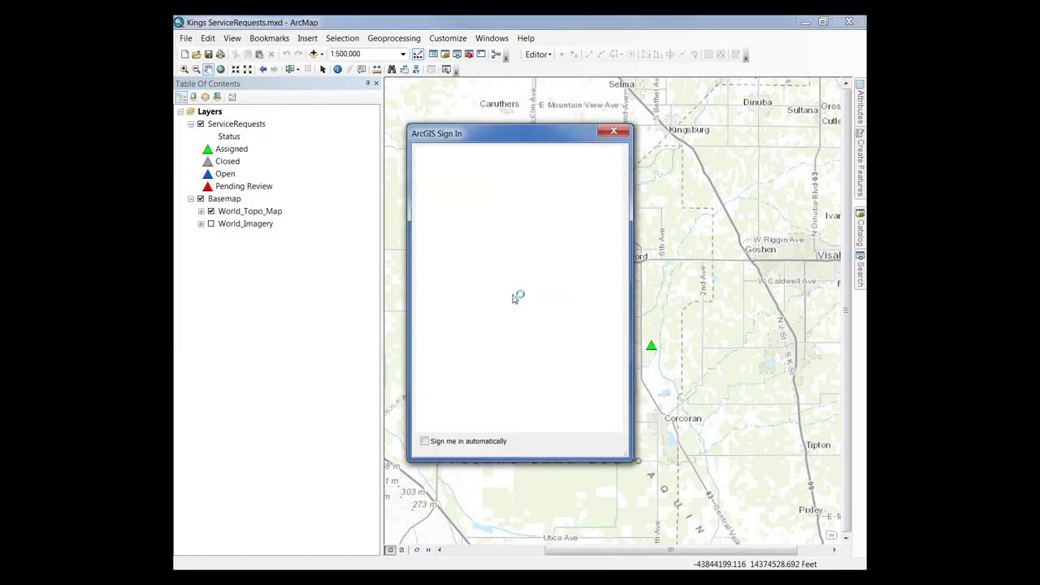
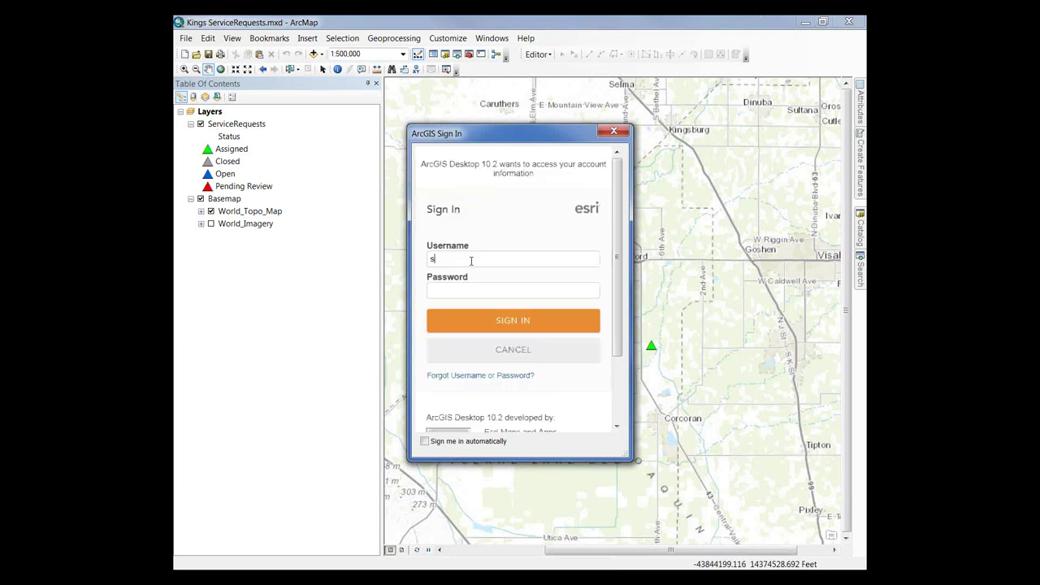
type("••••••••")
left_click(474, 319)
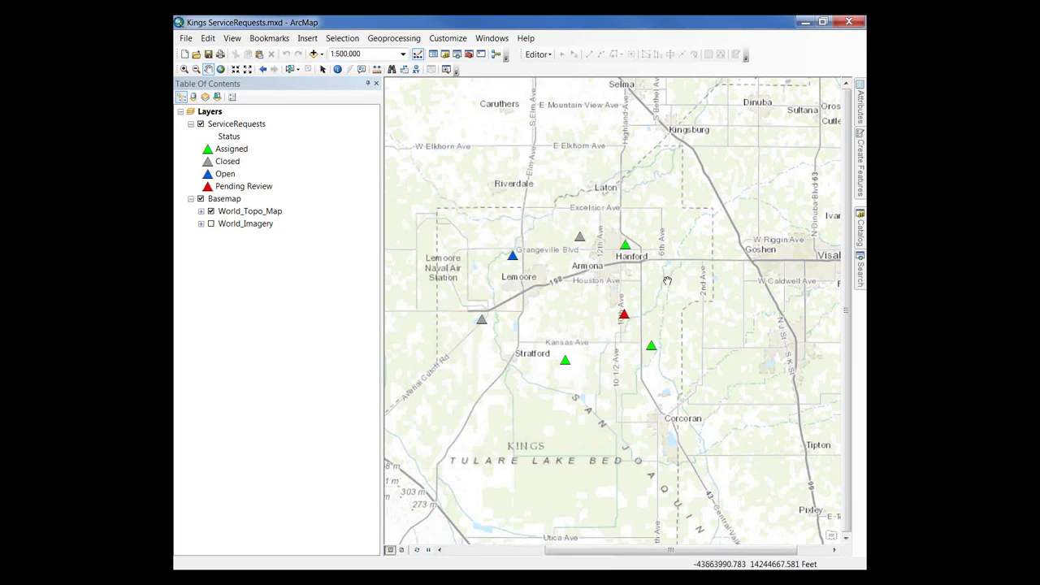
Step: Share the map as a new service Kings_ServiceRequests, keeping My Hosted Services as the connection
left_click(185, 40)
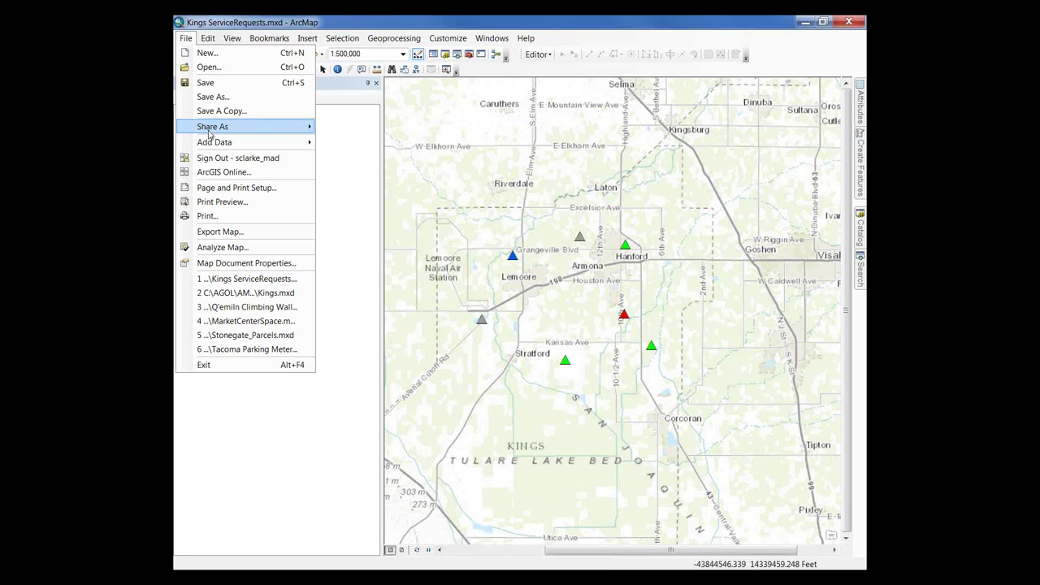
mouse_move(286, 127)
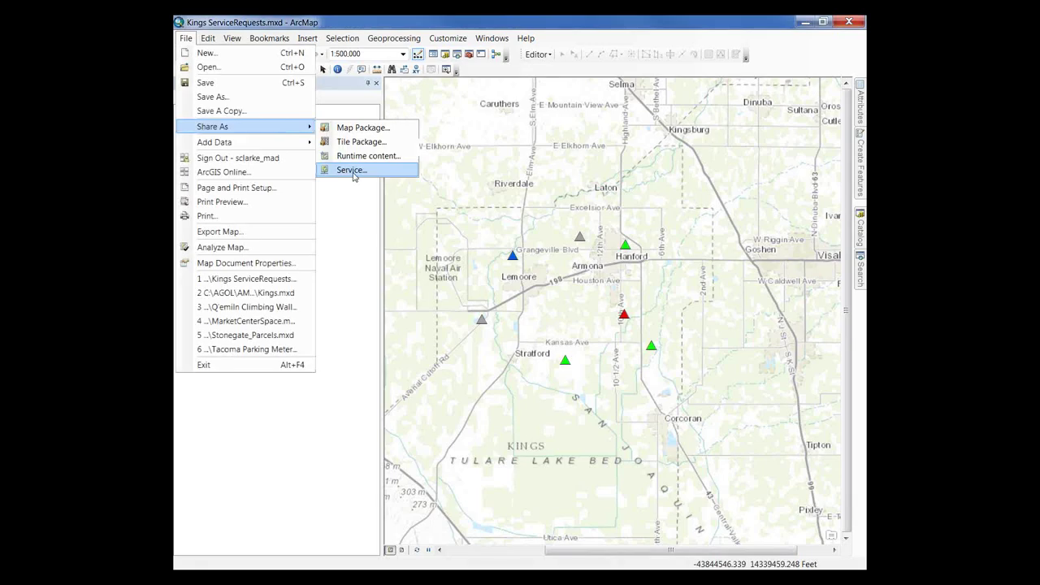
left_click(347, 170)
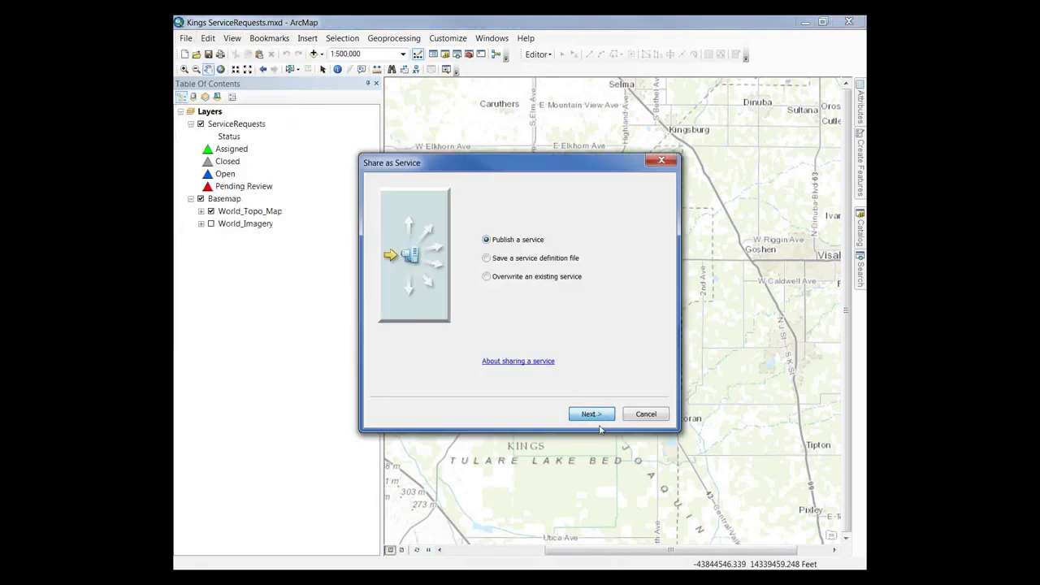
left_click(596, 415)
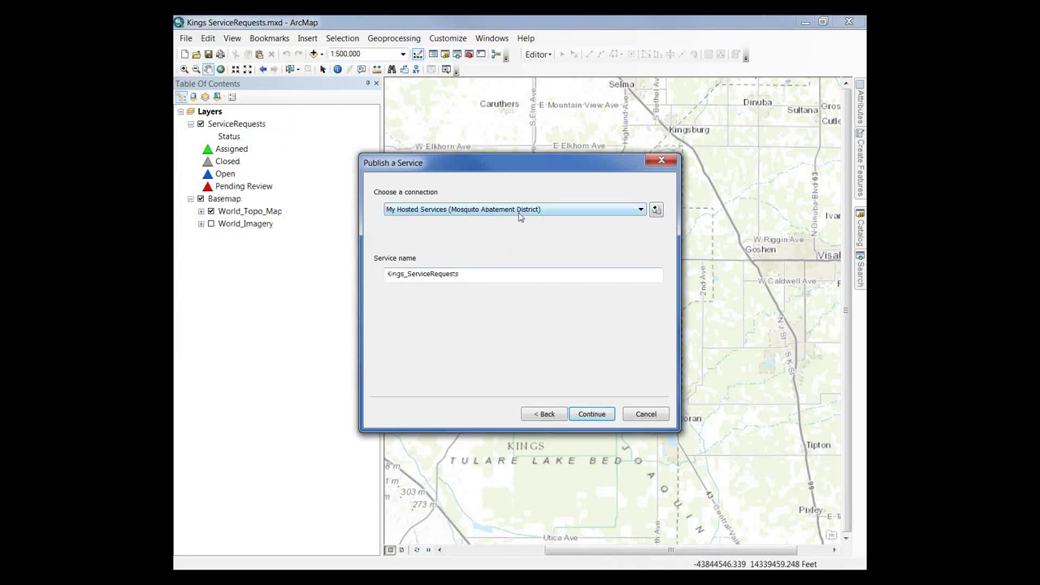
left_click(641, 211)
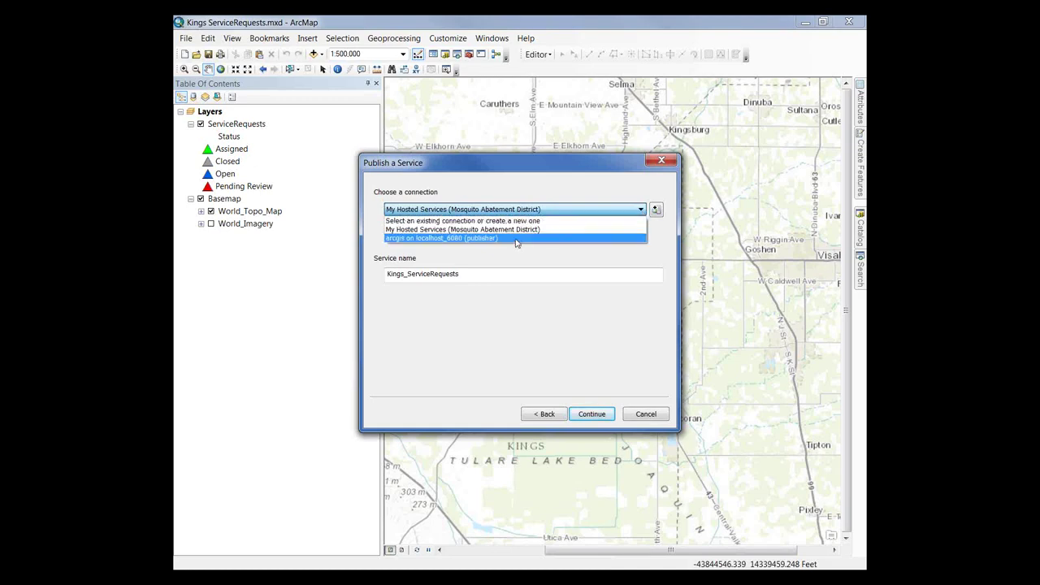
left_click(524, 230)
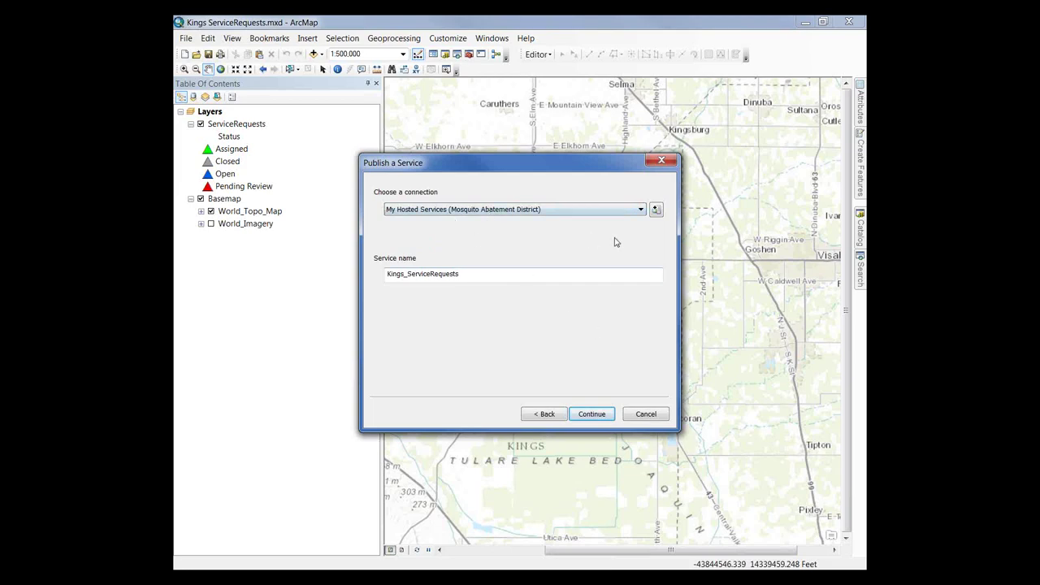
left_click(594, 418)
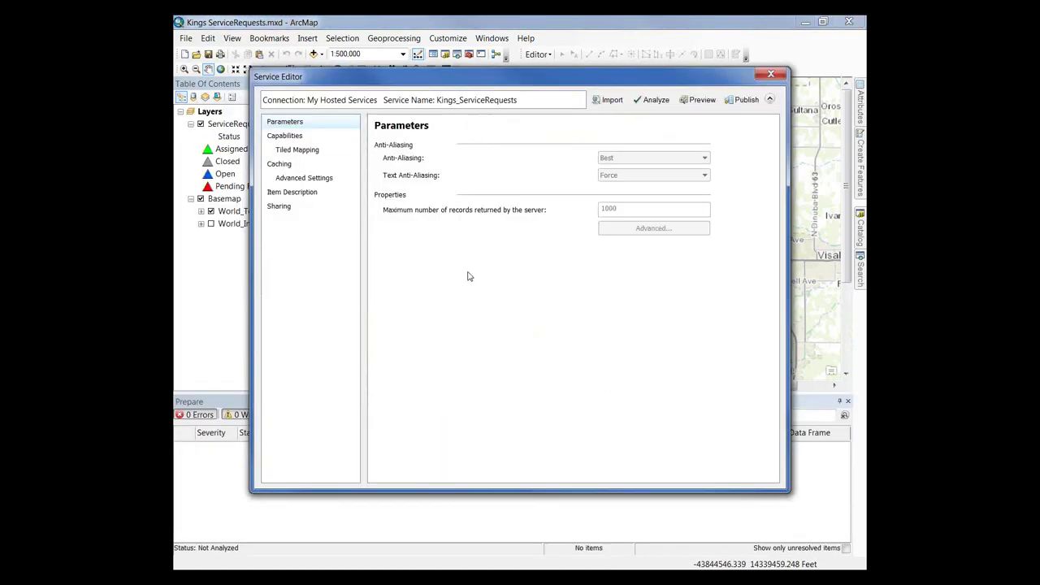
Step: Enable Feature Access, disable Tiled Mapping, and review the item's summary, tags and description
left_click(292, 135)
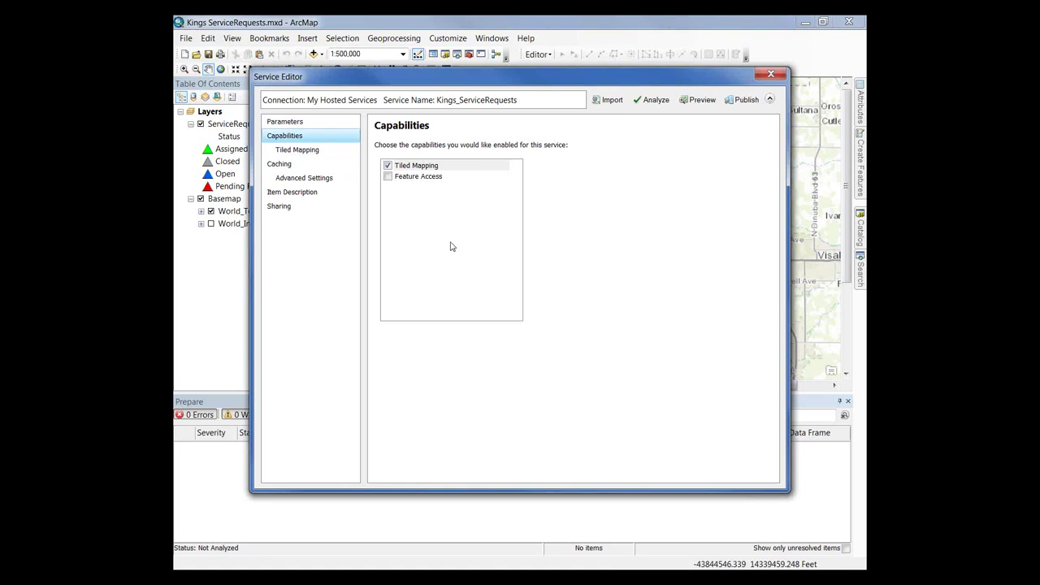
left_click(388, 176)
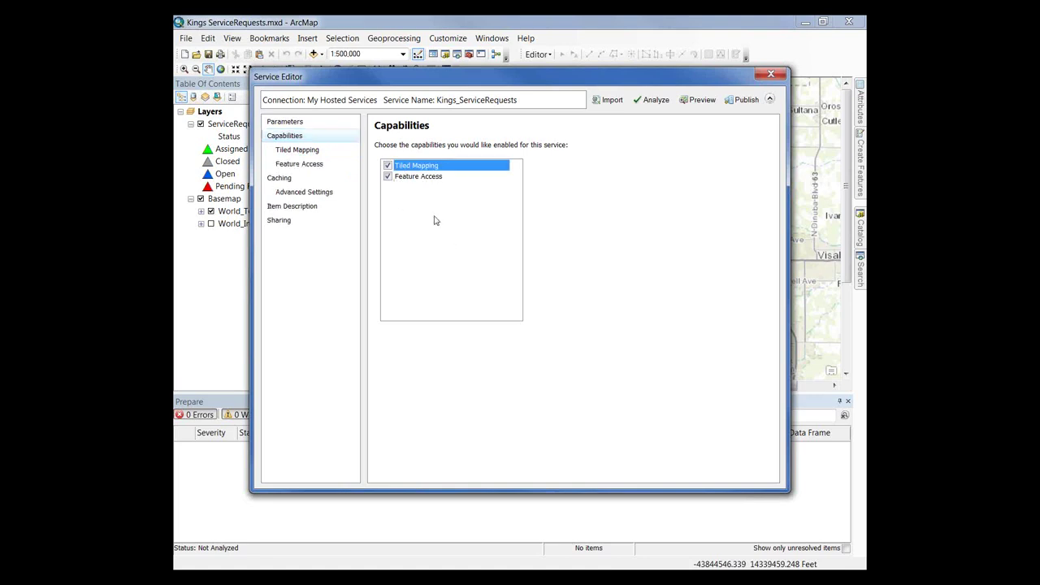
left_click(388, 165)
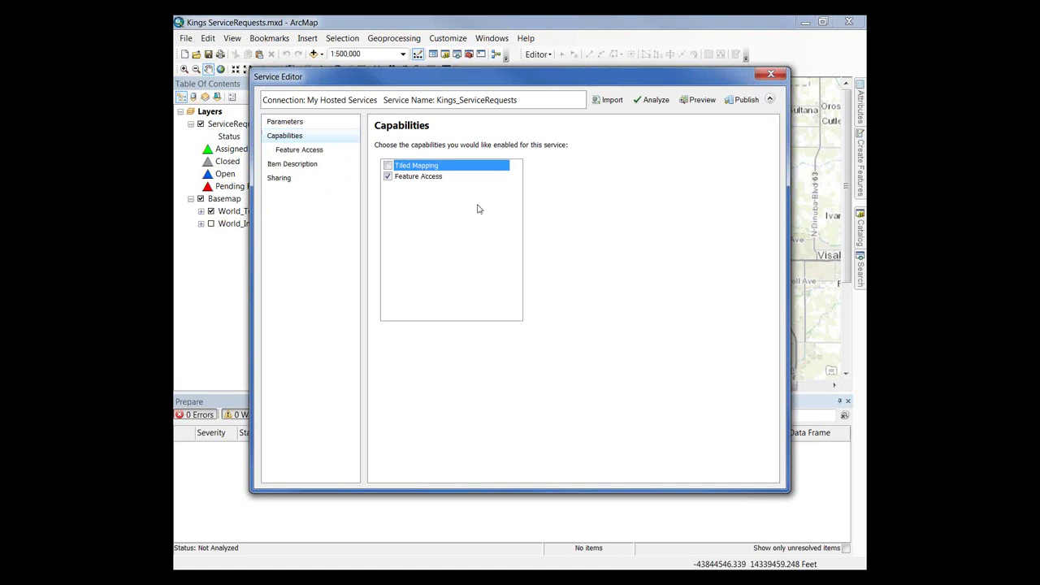
left_click(293, 164)
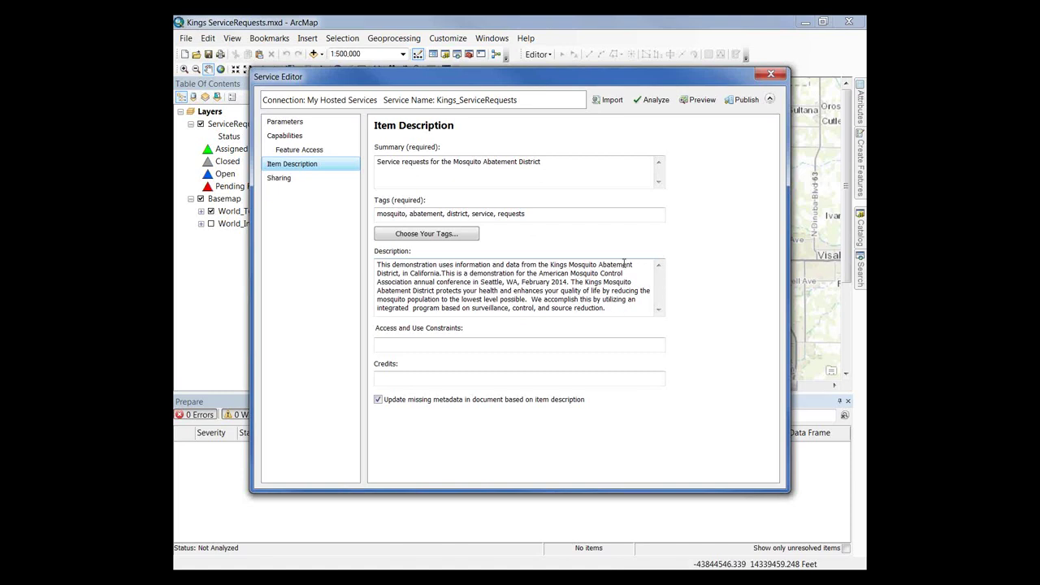
left_click(769, 100)
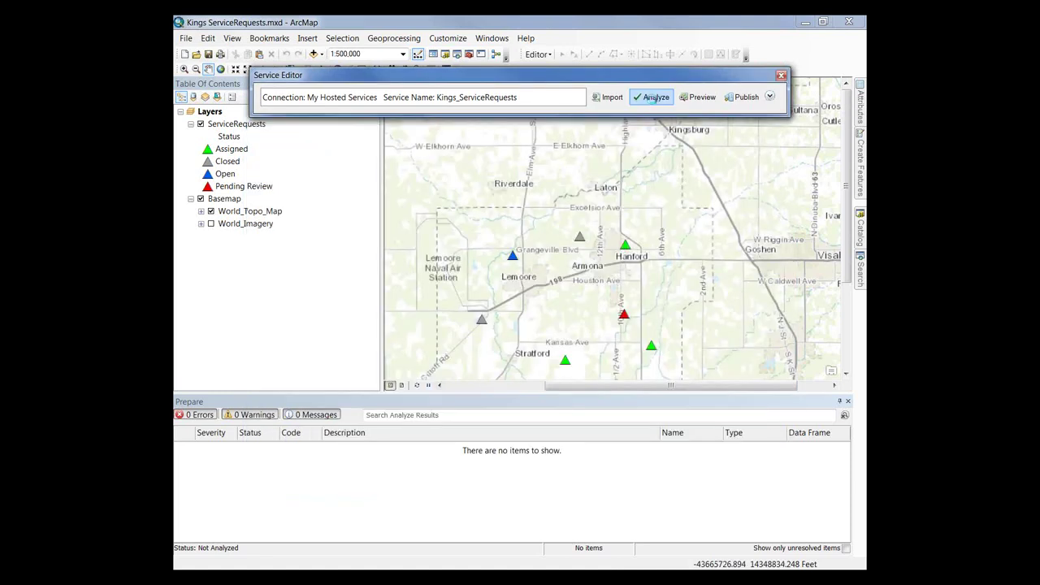
Step: Analyze the service and inspect the basemap publishing error
left_click(654, 97)
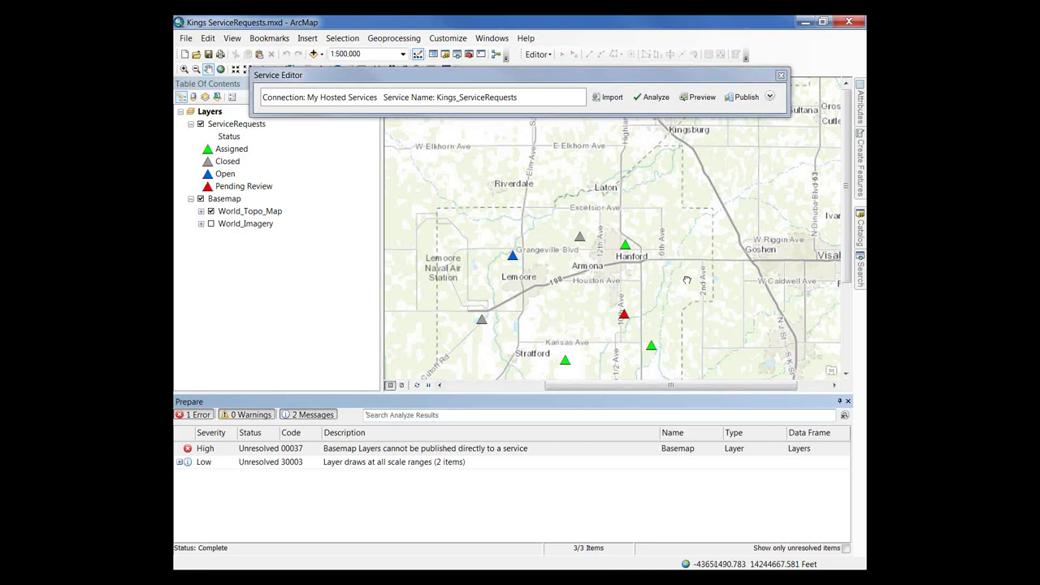
left_click_drag(686, 280, 691, 239)
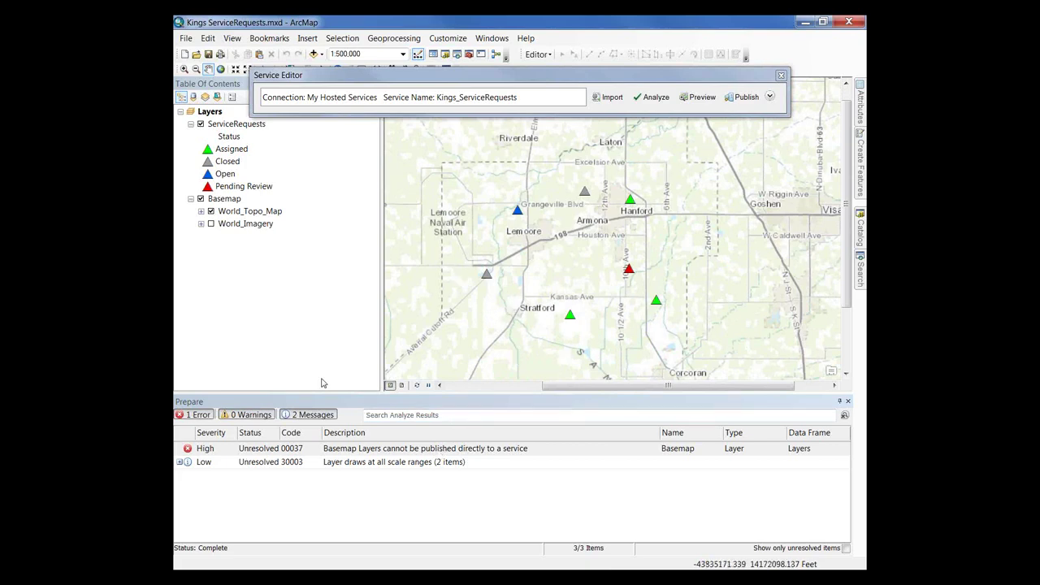
left_click(187, 449)
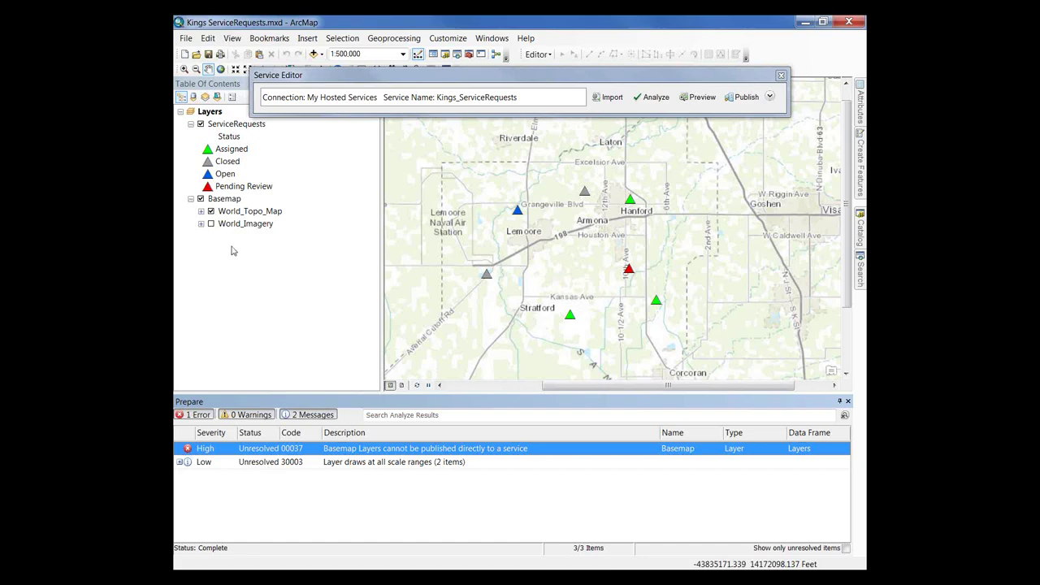
Step: Remove the Basemap group layer, re-analyze, and publish Kings_ServiceRequests
left_click(214, 200)
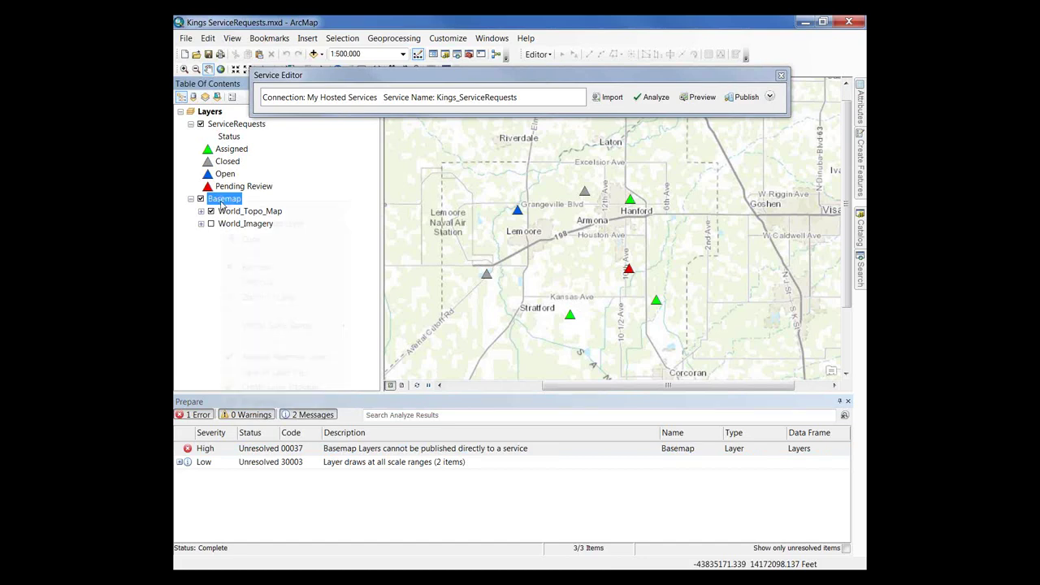
right_click(219, 200)
left_click(247, 268)
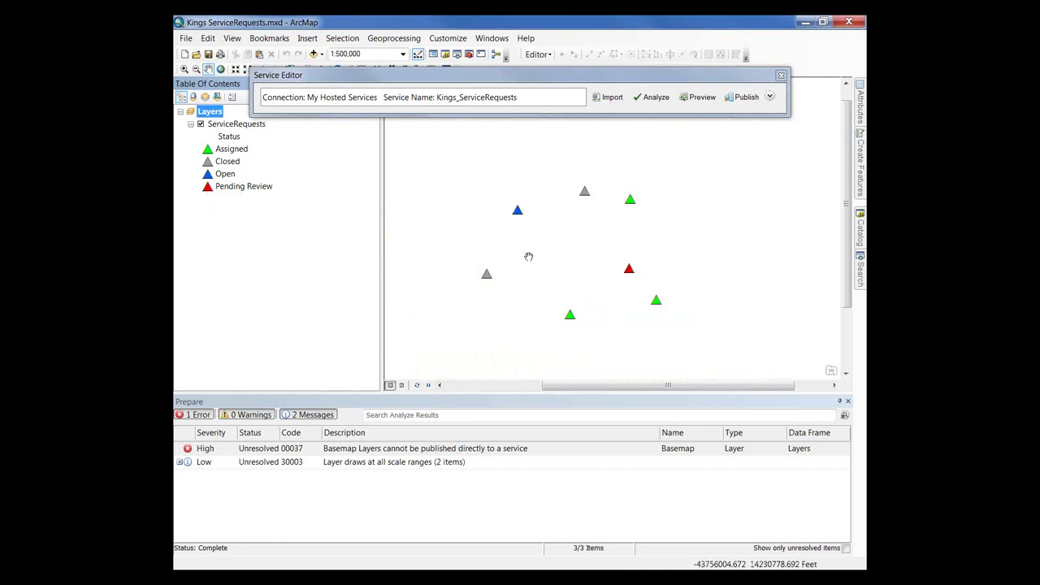
left_click(640, 99)
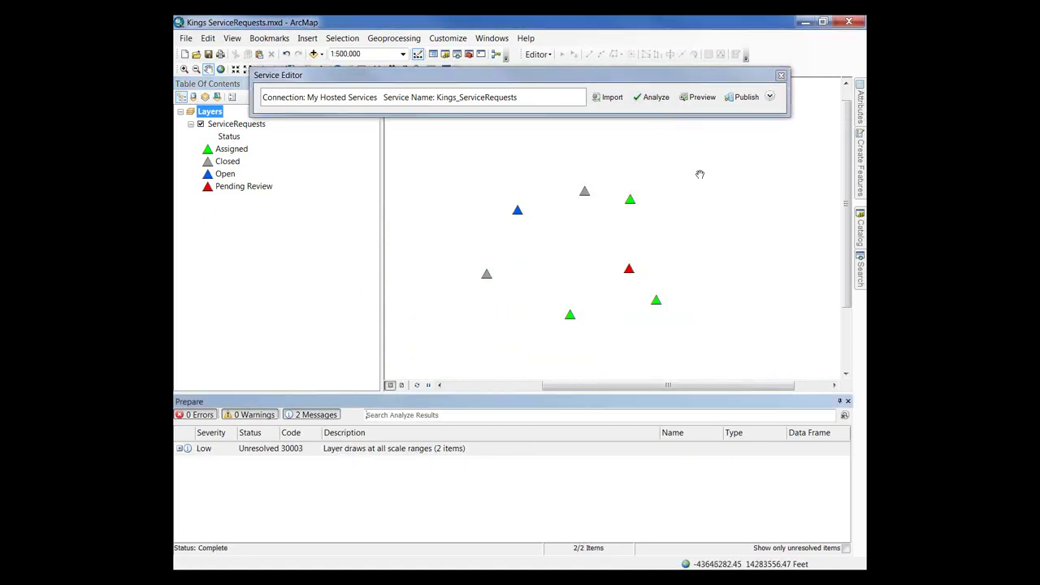
left_click(742, 99)
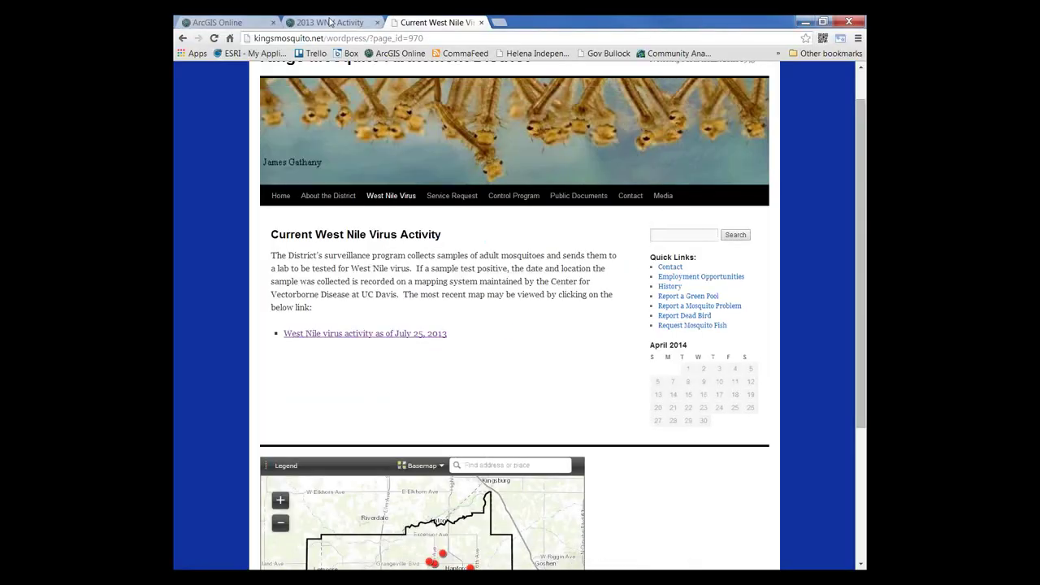
Step: Close the Share dialog on the 2013 WNV Activity map and open Kings_ServiceRequests from My Content
left_click(330, 22)
left_click(651, 445)
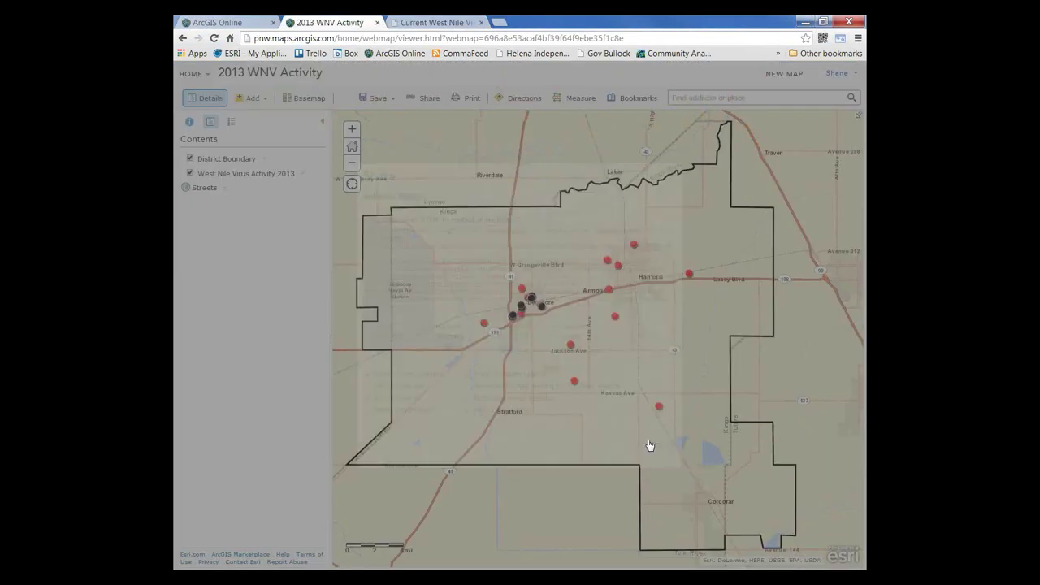
left_click(205, 74)
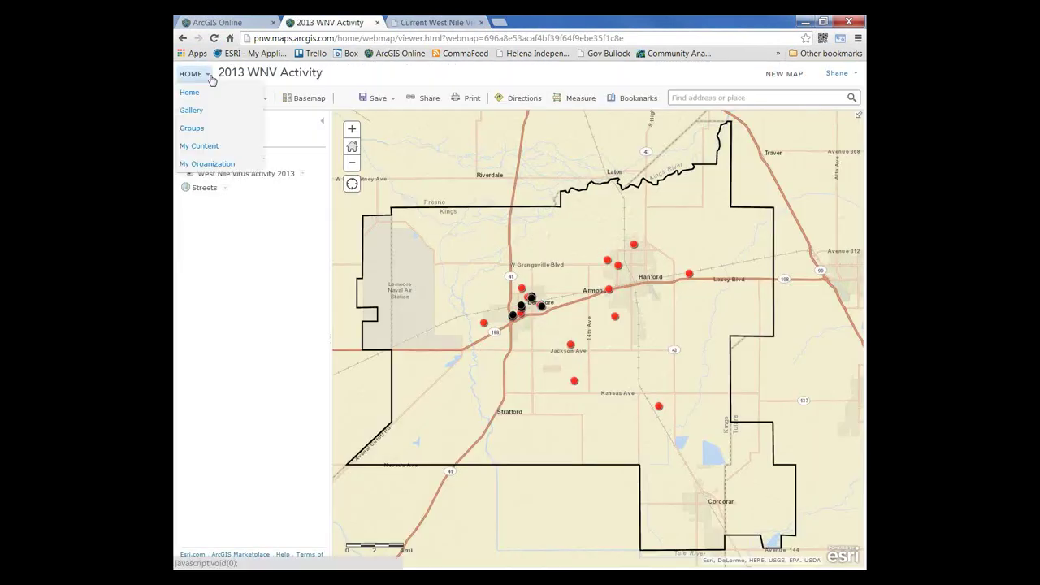
left_click(209, 149)
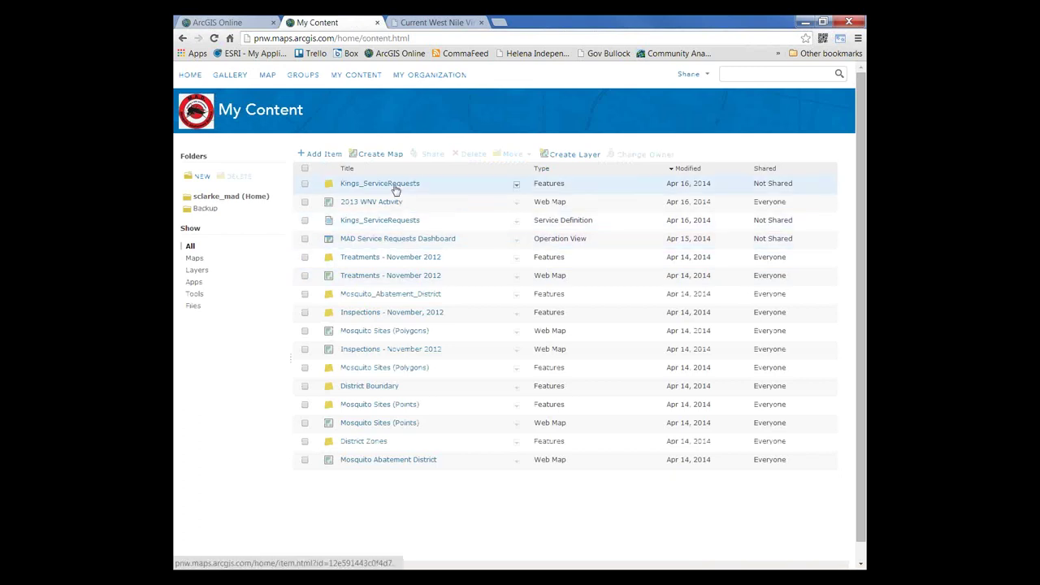
left_click(395, 185)
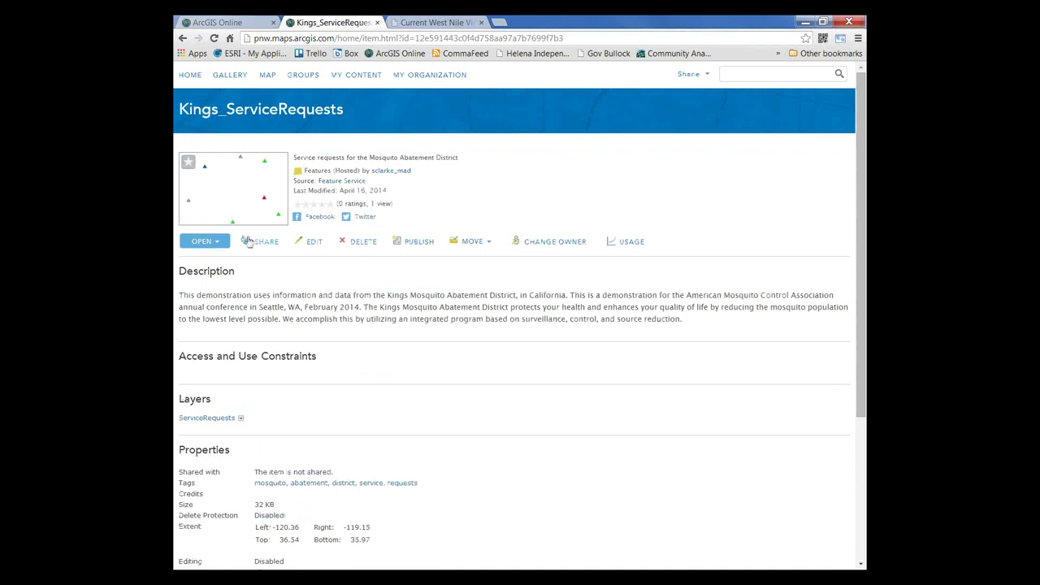
Step: Add Kings_ServiceRequests to a new map and inspect the popup of the request near Hanford
left_click(211, 244)
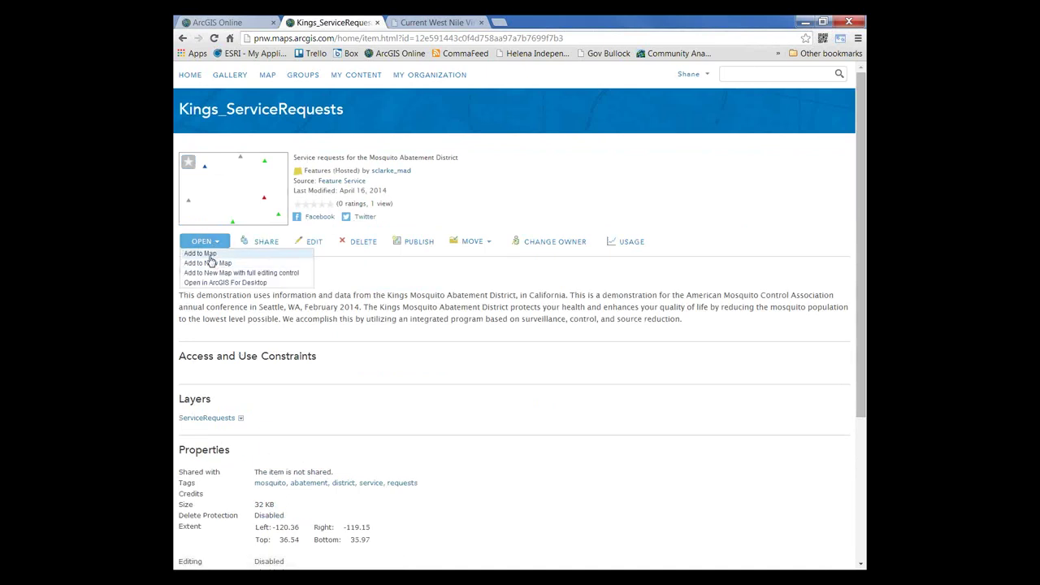
left_click(210, 264)
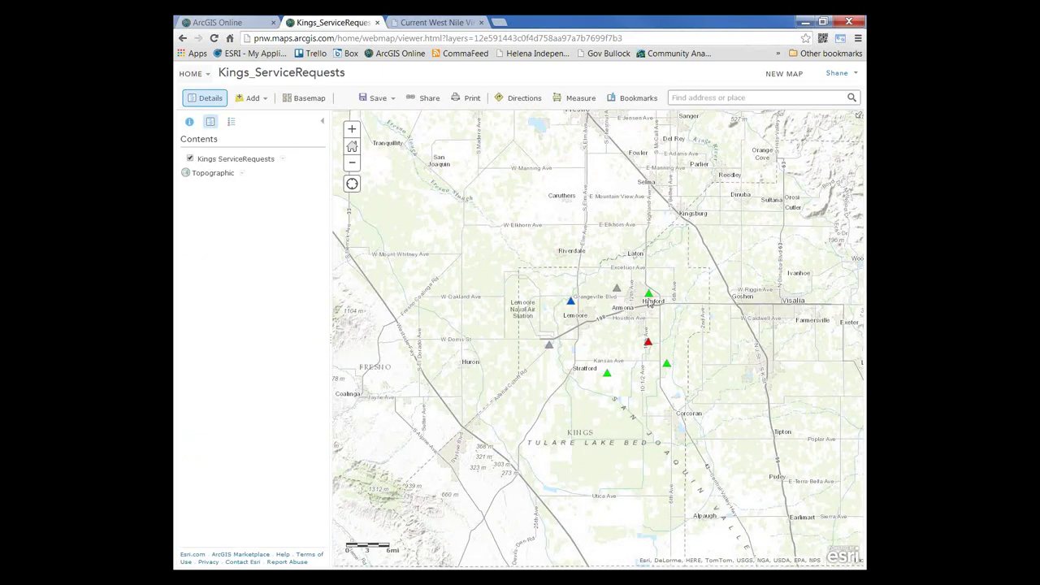
left_click(649, 296)
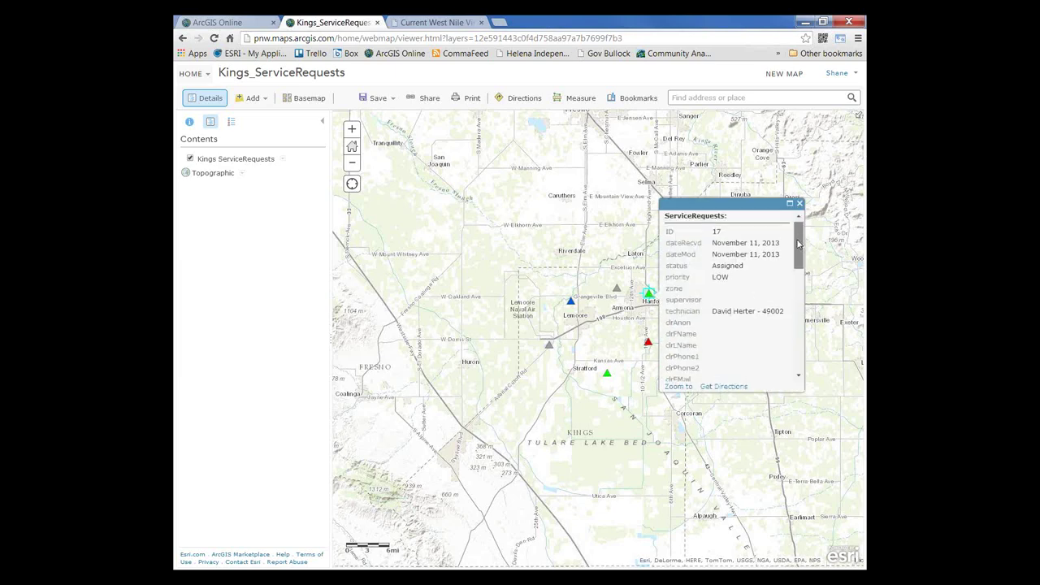
mouse_move(797, 244)
left_mouse_down()
mouse_move(798, 262)
mouse_move(798, 235)
left_mouse_up()
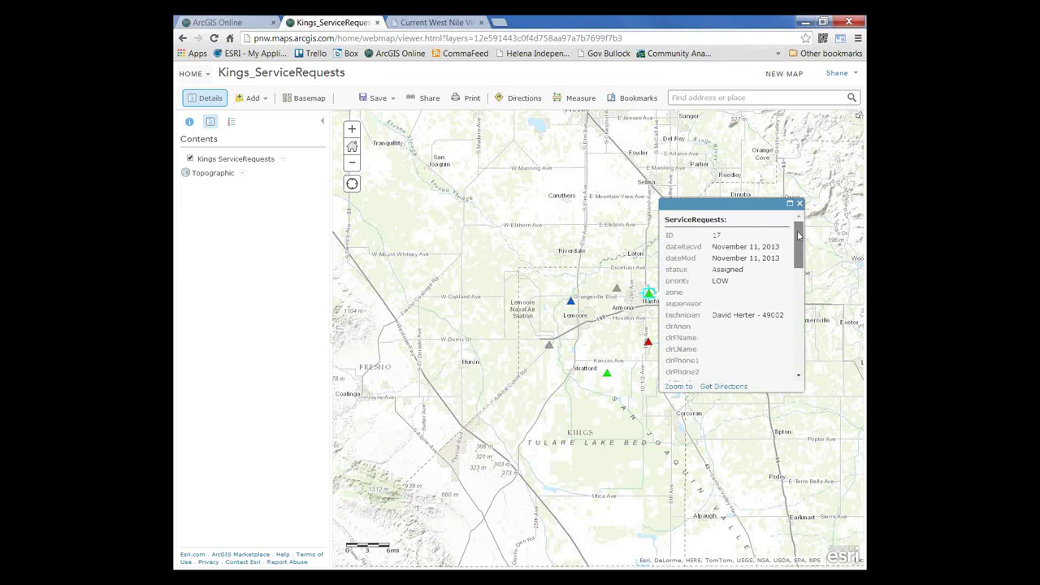
mouse_move(798, 236)
left_mouse_down()
mouse_move(797, 293)
mouse_move(795, 232)
left_mouse_up()
left_click(799, 203)
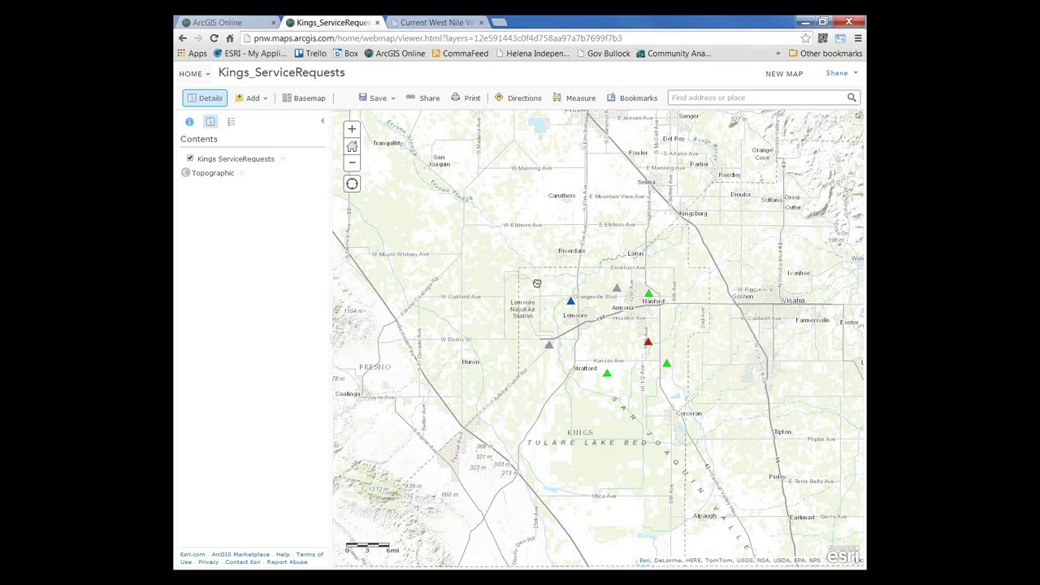
left_click_drag(537, 282, 531, 277)
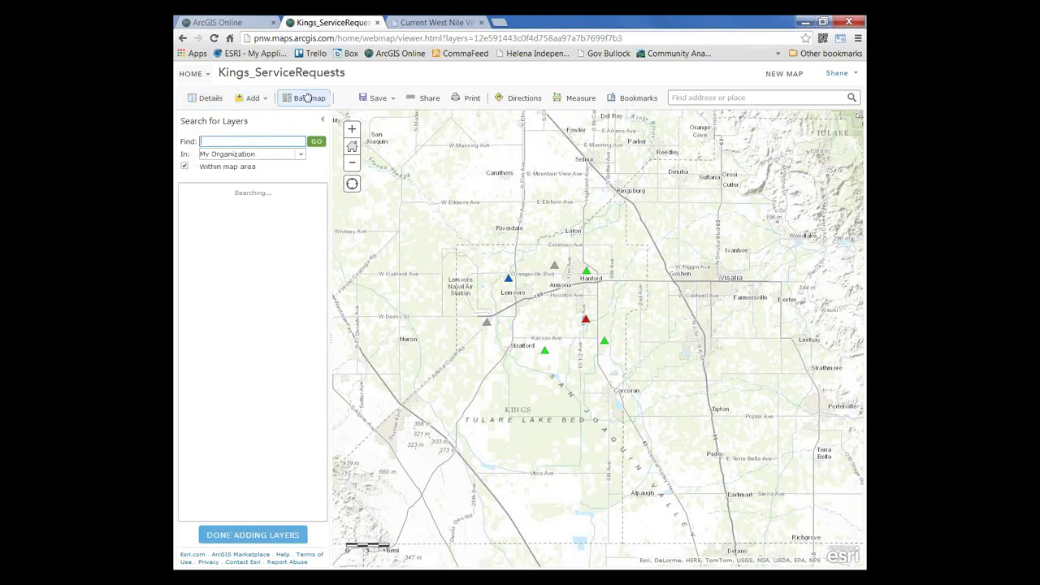
Step: Search for 'district', add the District Boundary layer, and return to the map contents
type("district")
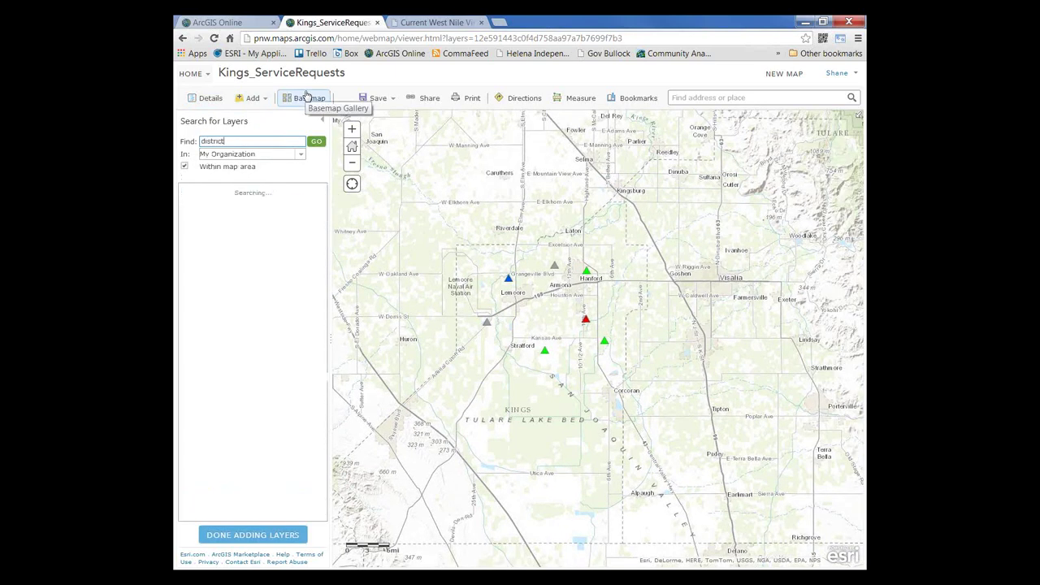
left_click(306, 220)
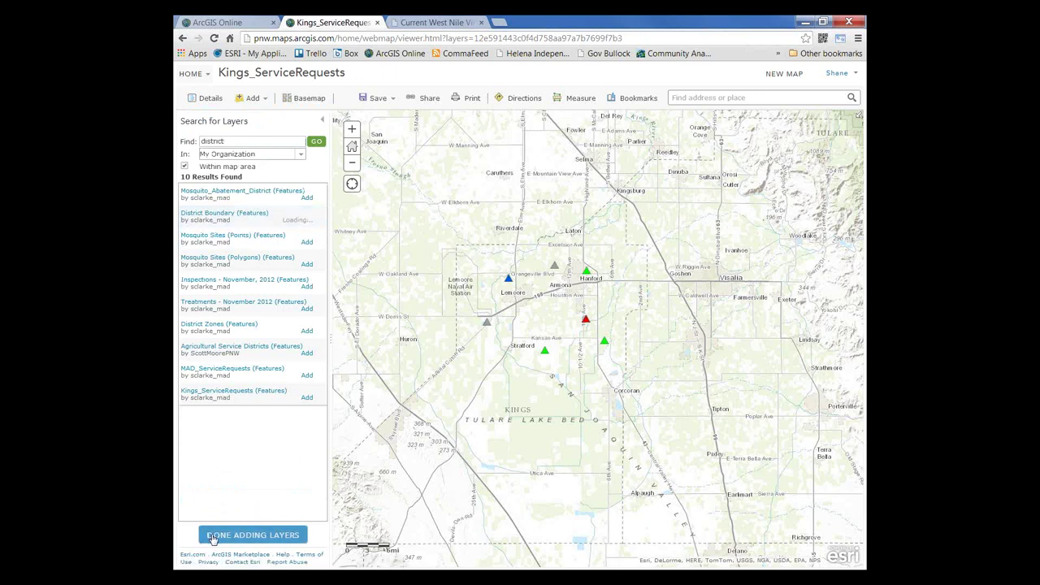
left_click(212, 535)
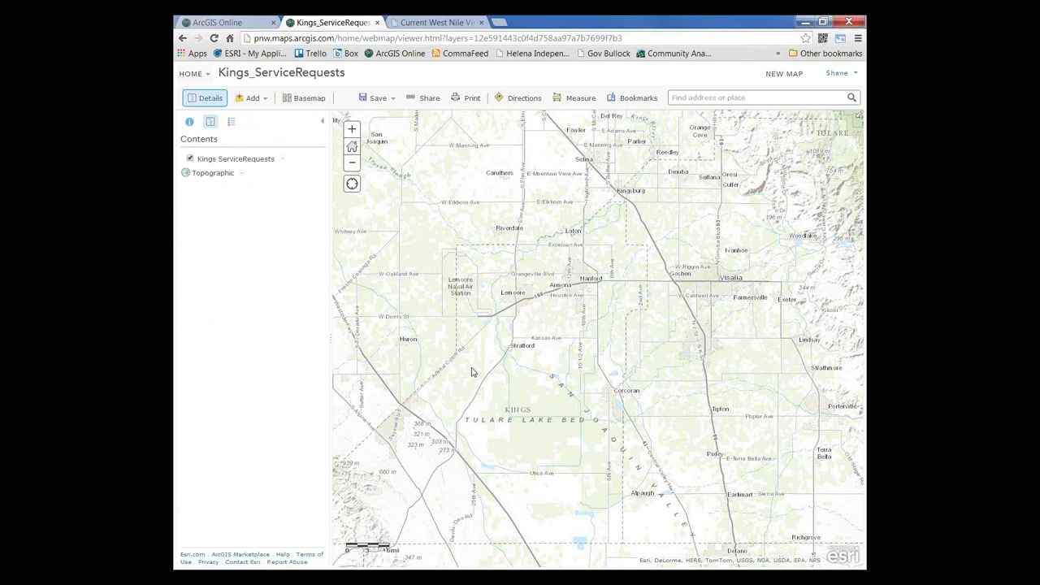
scroll(471, 372, "down", 1)
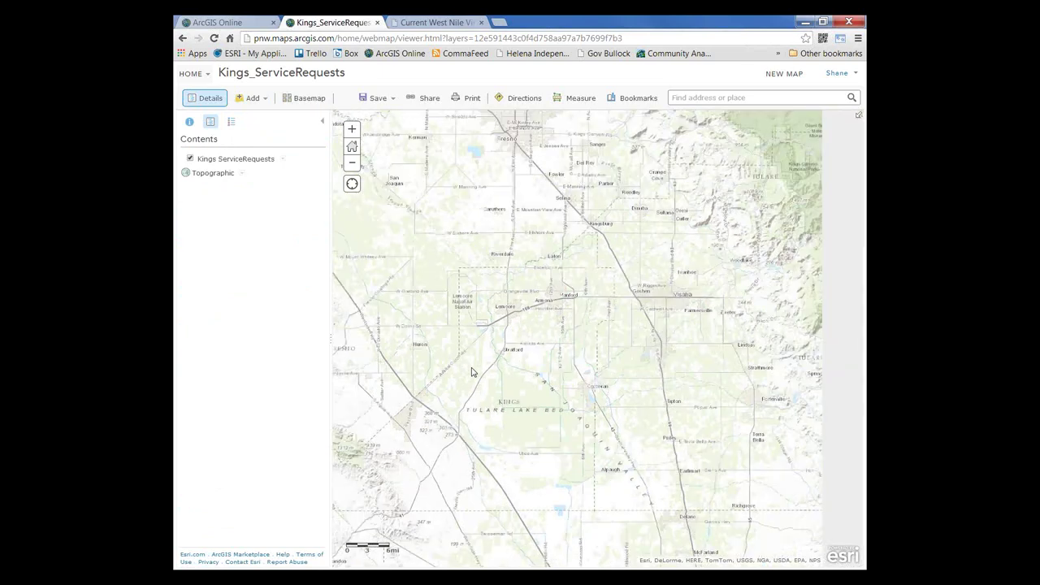
scroll(471, 372, "down", 1)
left_click_drag(471, 372, 525, 370)
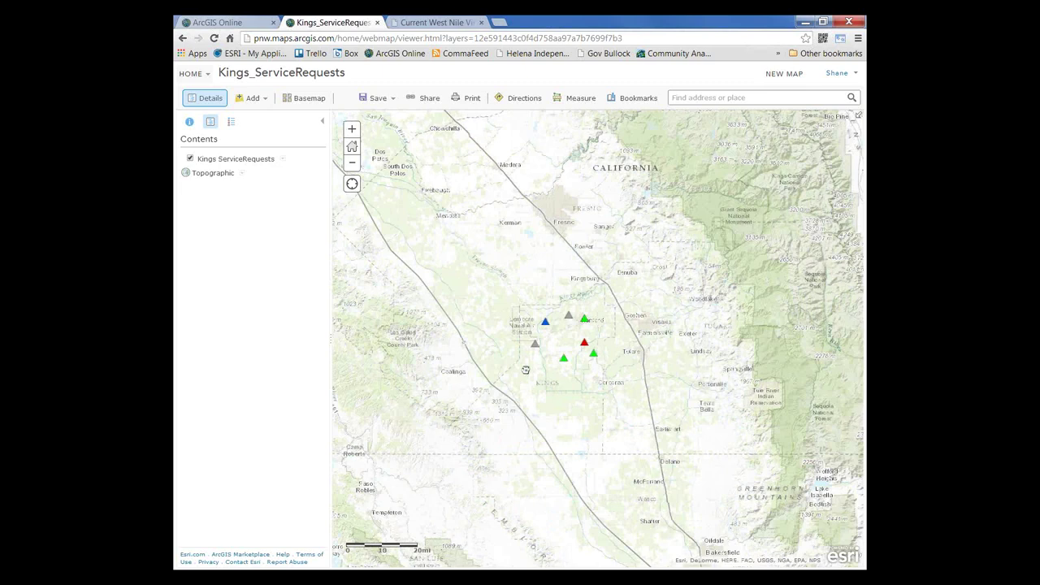
Step: Add District Boundary again from the layer search and dismiss the resulting error
left_click(252, 98)
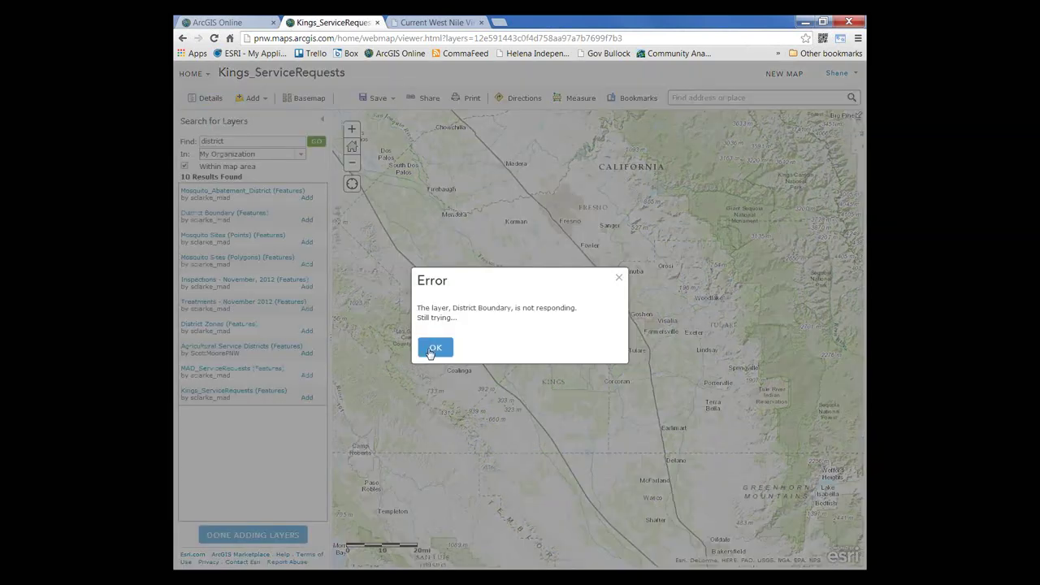
left_click(431, 348)
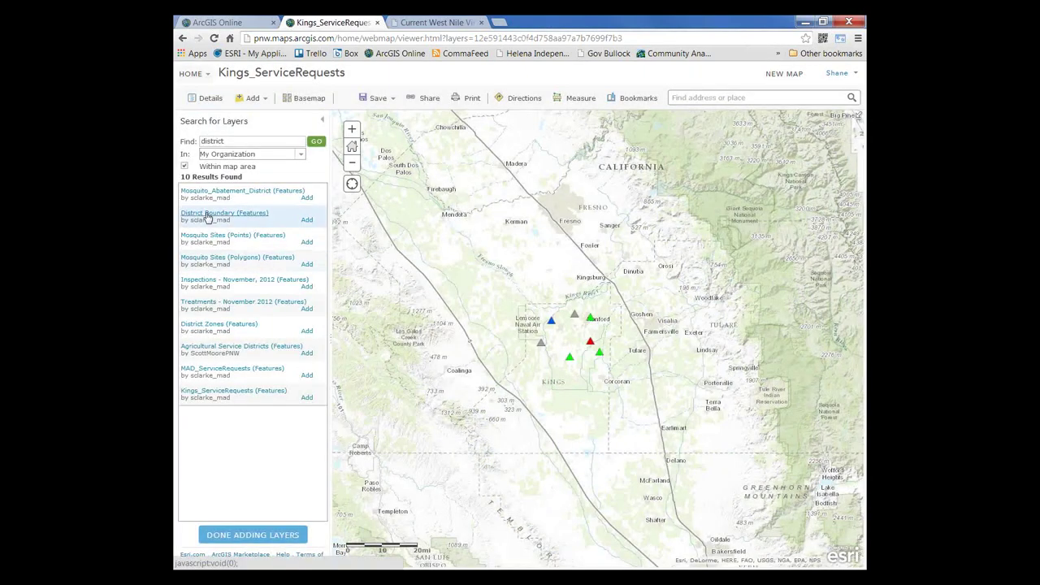
left_click(207, 215)
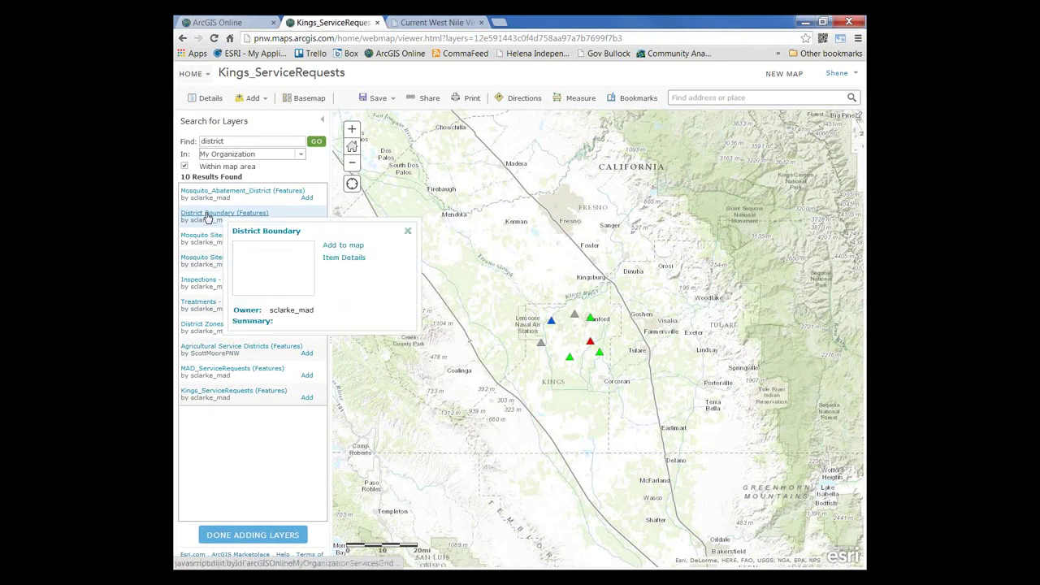
left_click(345, 244)
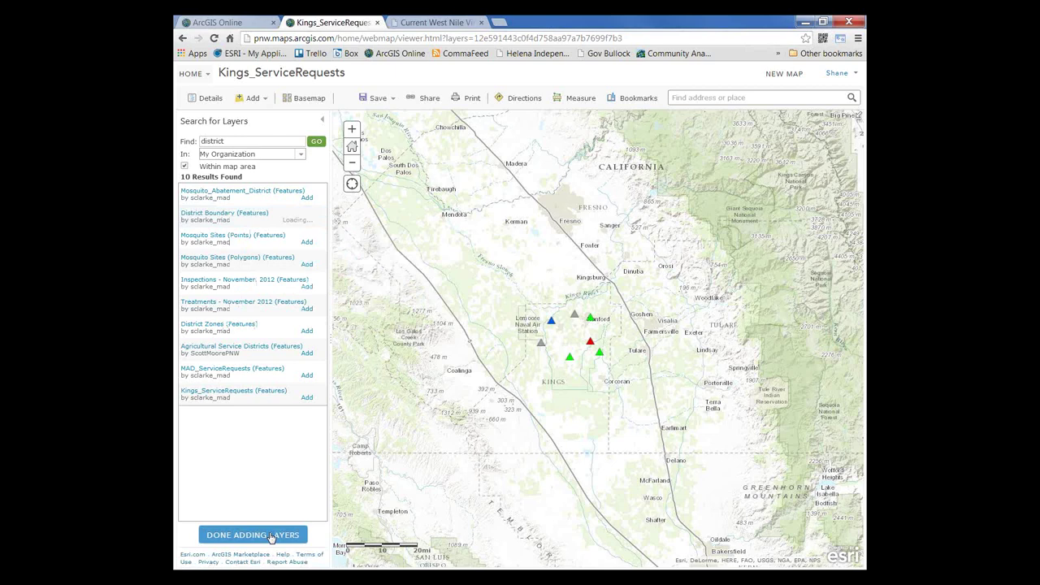
left_click(233, 193)
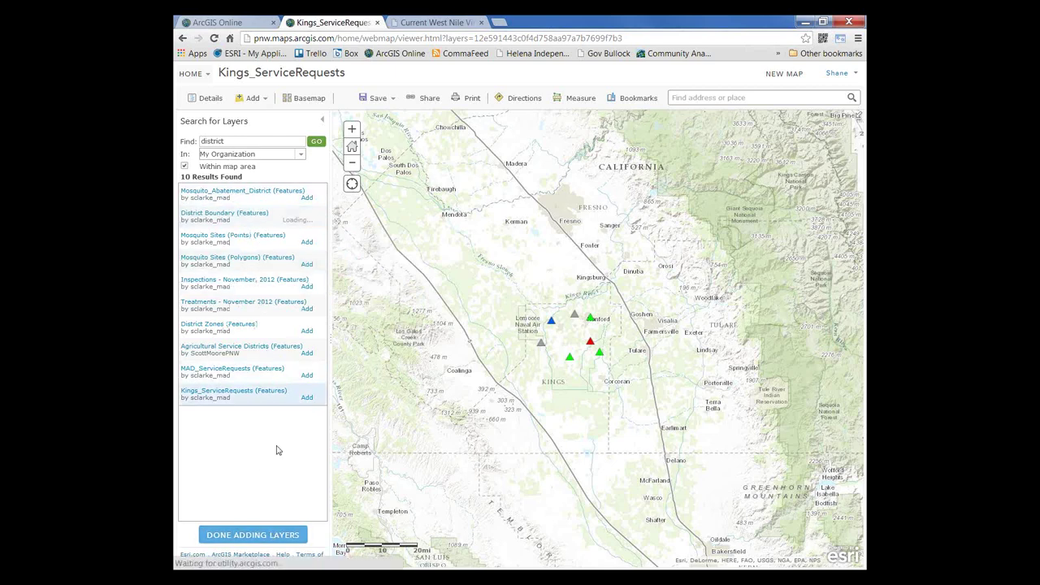
left_click(252, 534)
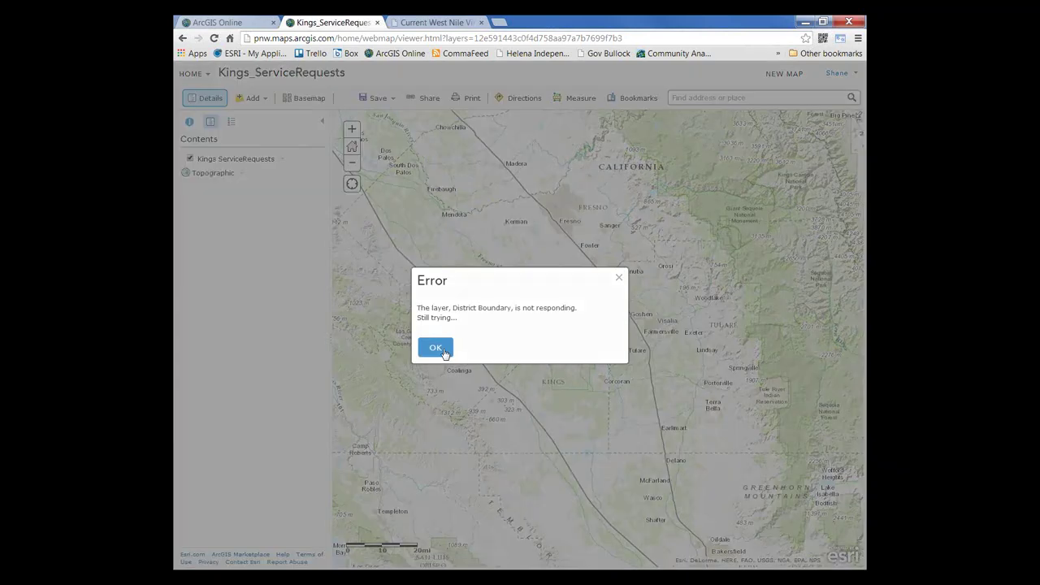
left_click(437, 348)
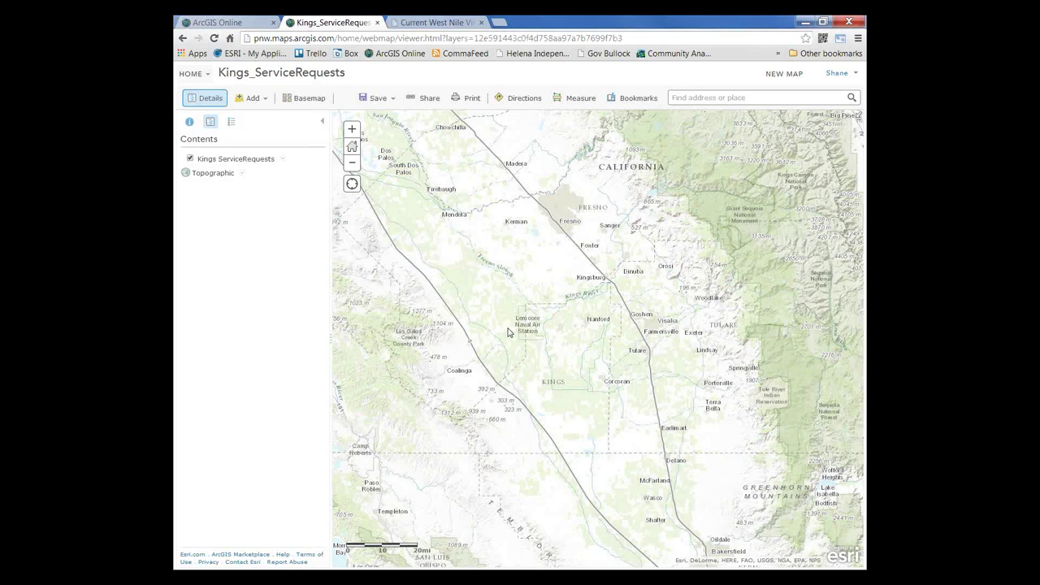
Step: Recentre the map on Kings County and open the Save As form
scroll(508, 332, "down", 1)
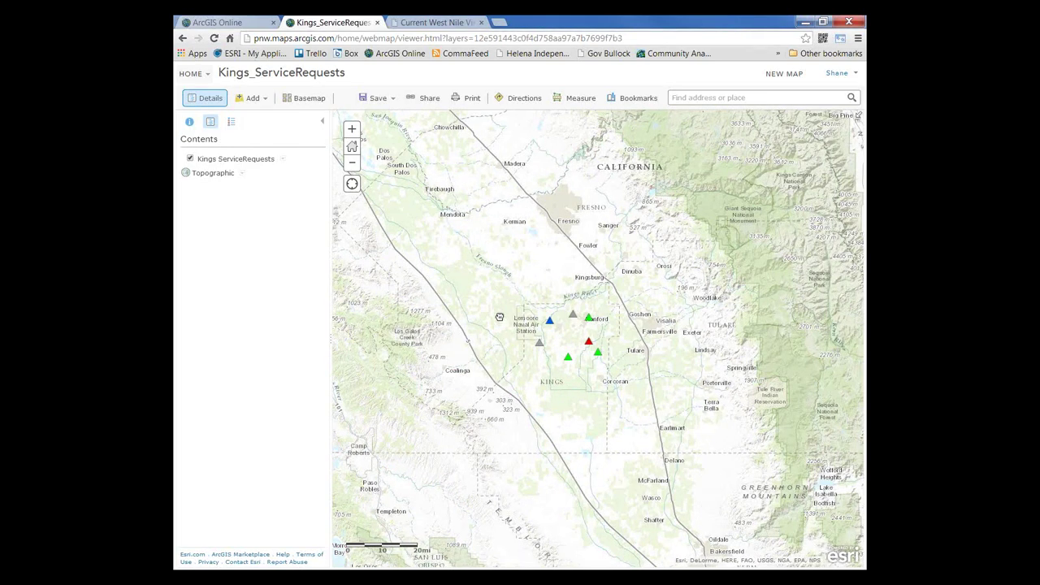
left_click_drag(499, 317, 481, 311)
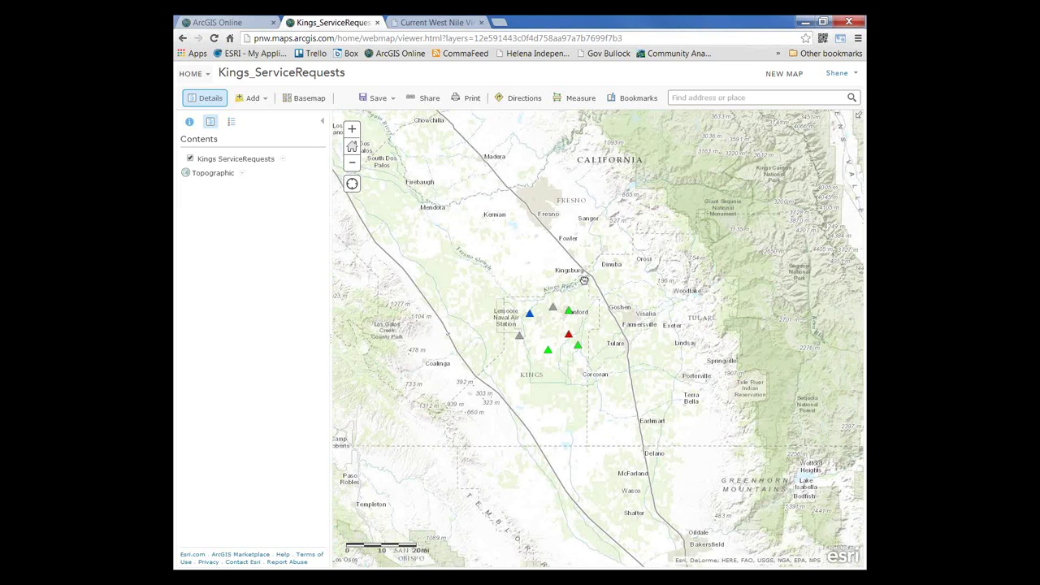
left_click(377, 97)
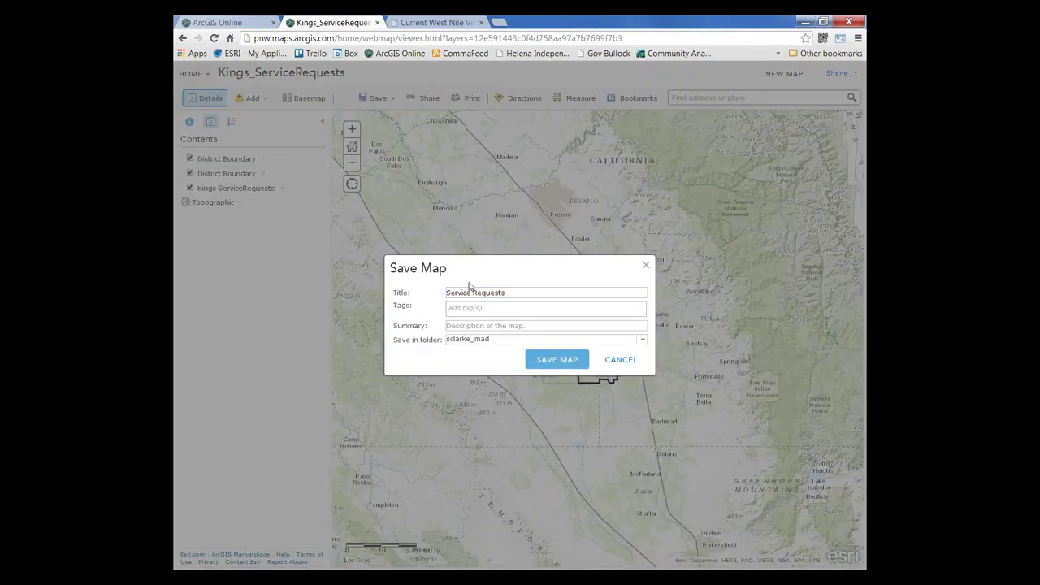
Step: Tag the map mad, service, requests, copy the title into Summary, and save it
type("mad,s")
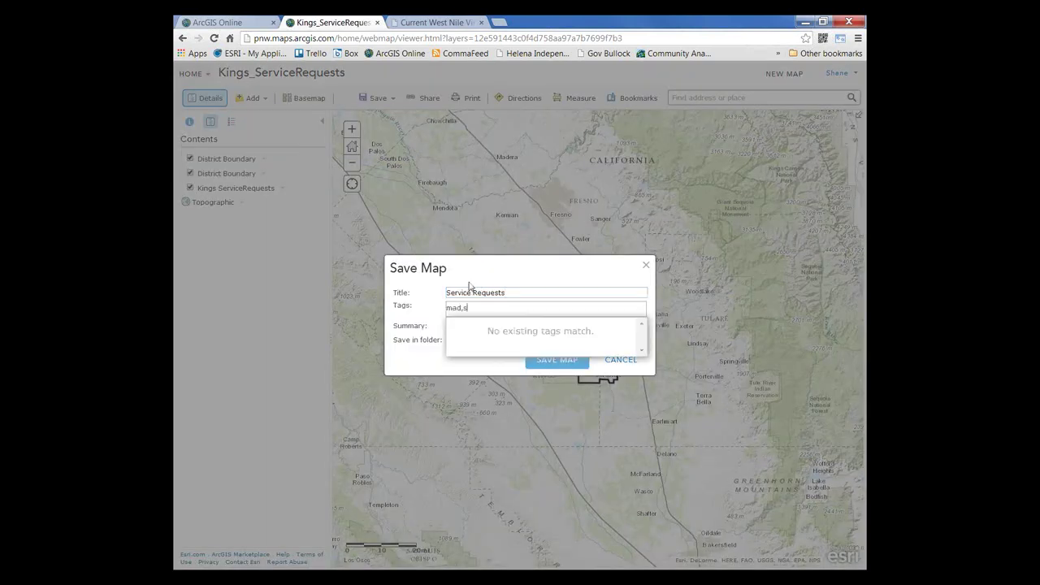
type("ervice,requests")
key("Return")
left_click_drag(512, 294, 431, 294)
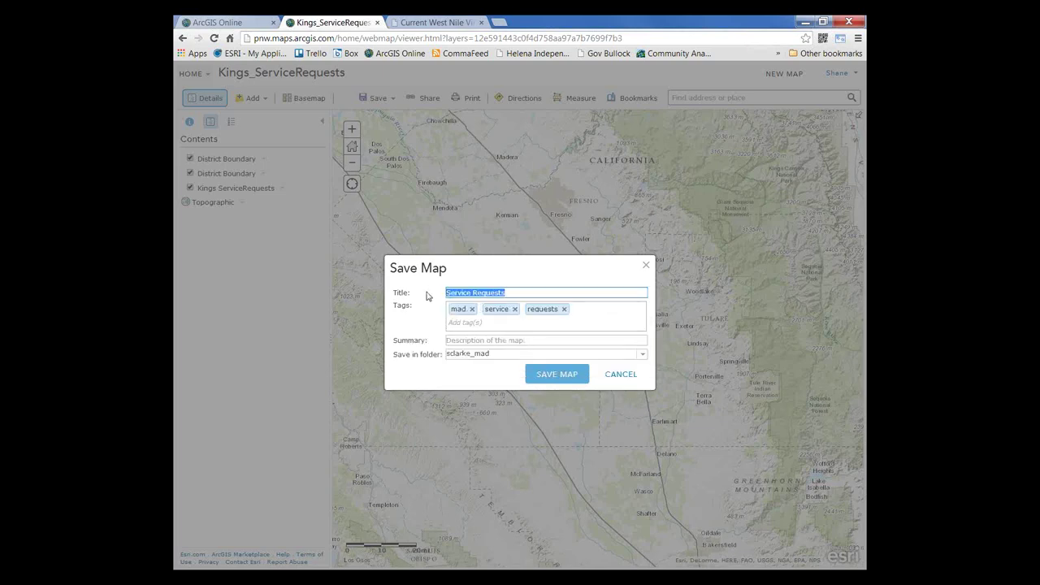
key("ctrl+c")
left_click(460, 340)
key("ctrl+v")
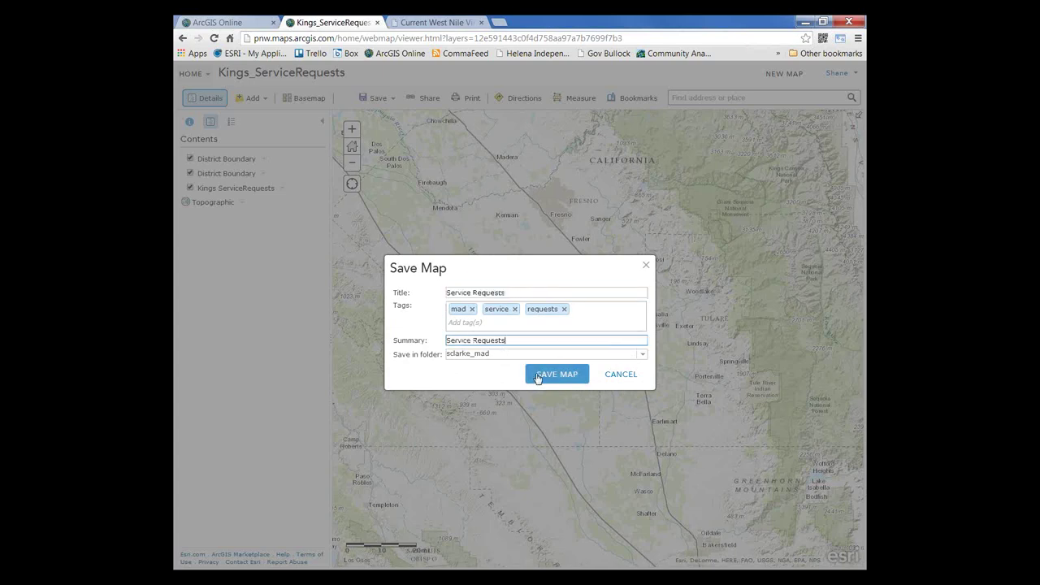
left_click(536, 376)
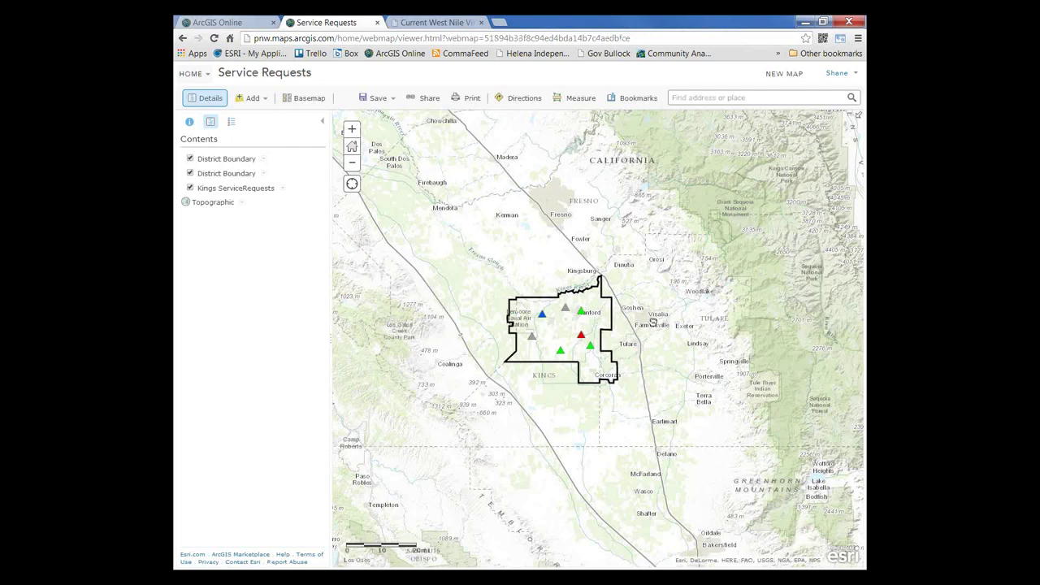
Step: Pan and zoom the map to centre on the district boundary
left_click_drag(652, 321, 645, 298)
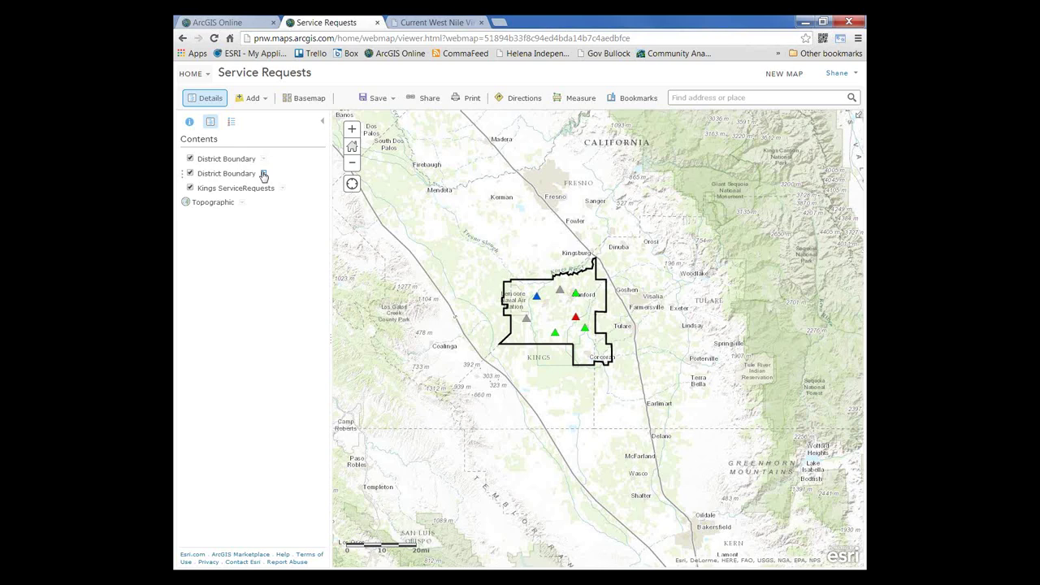
left_click_drag(577, 327, 568, 322)
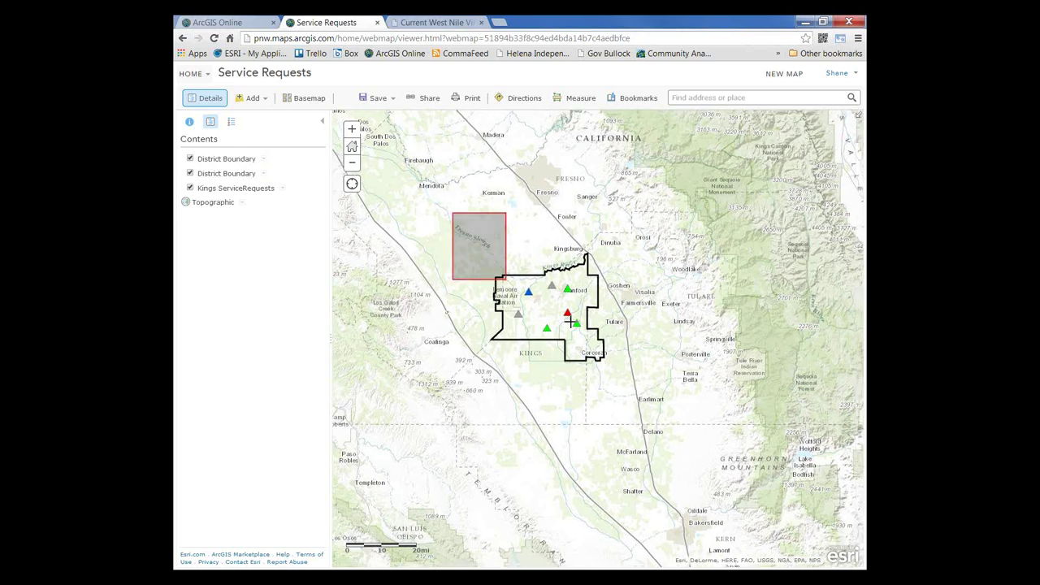
scroll(569, 322, "up", 1)
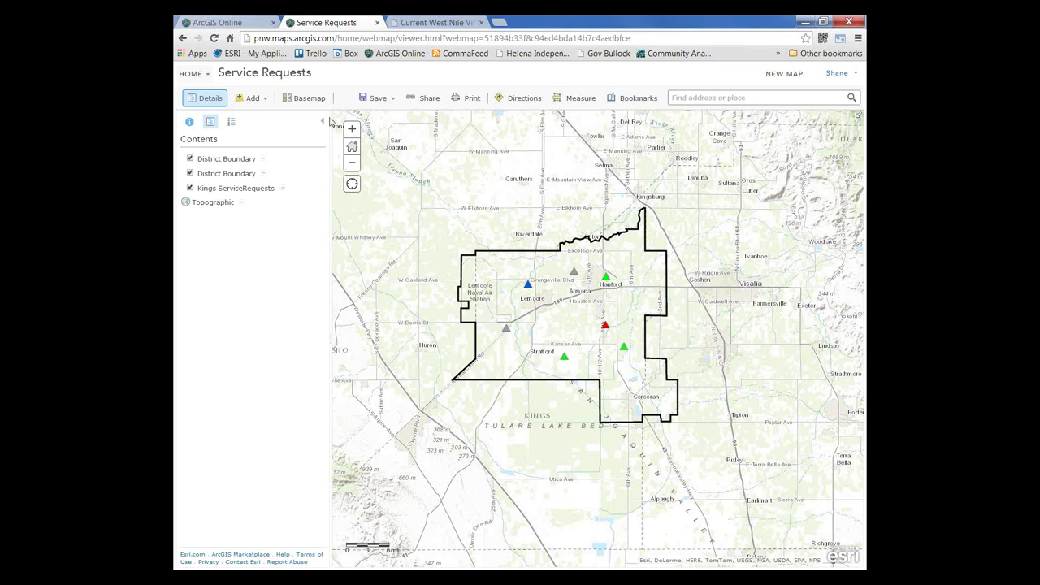
Step: Go to My Content and open the MAD Service Requests Dashboard operation view
left_click(195, 74)
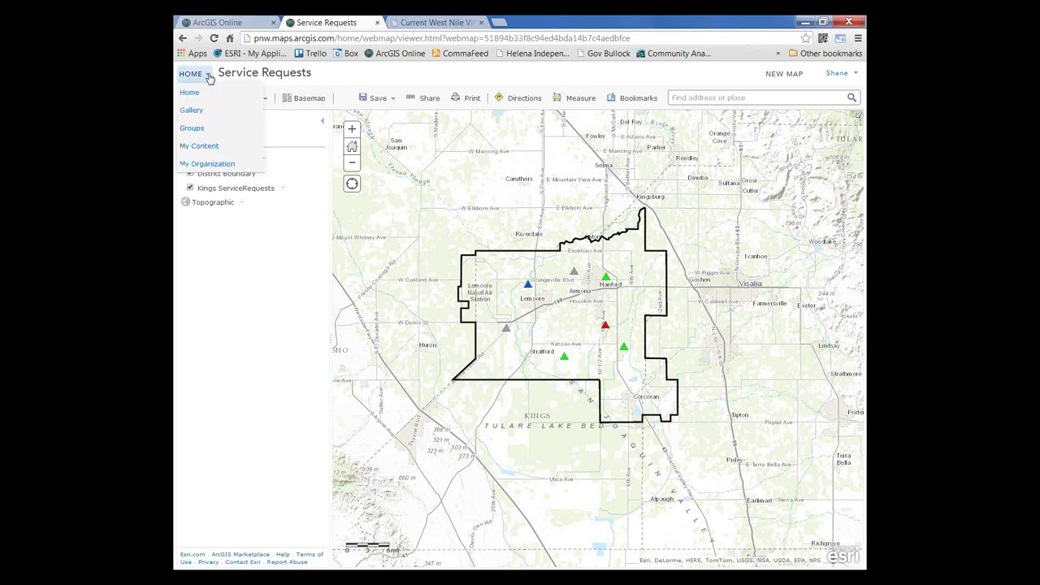
left_click(203, 147)
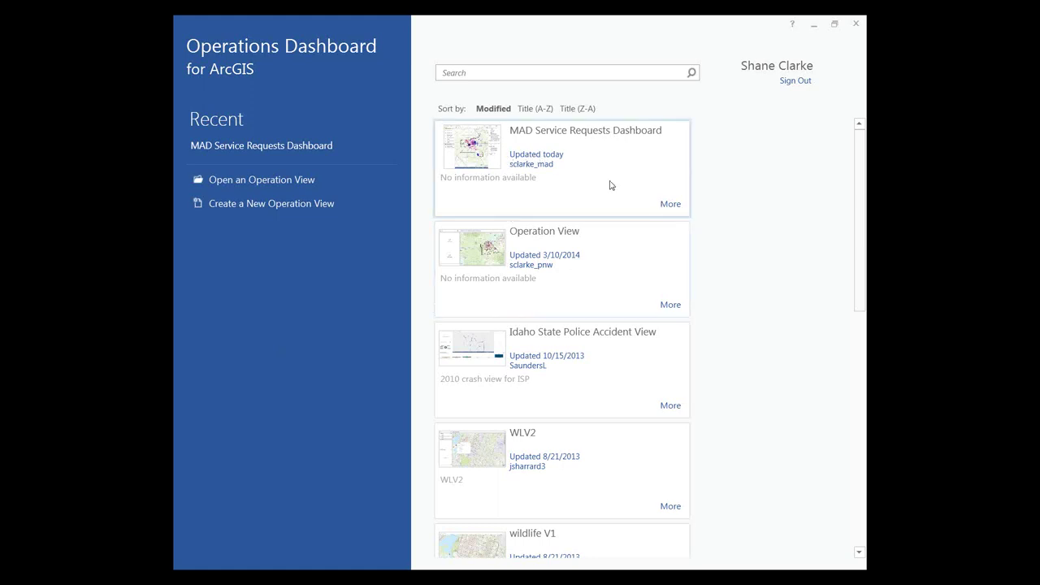
left_click(274, 183)
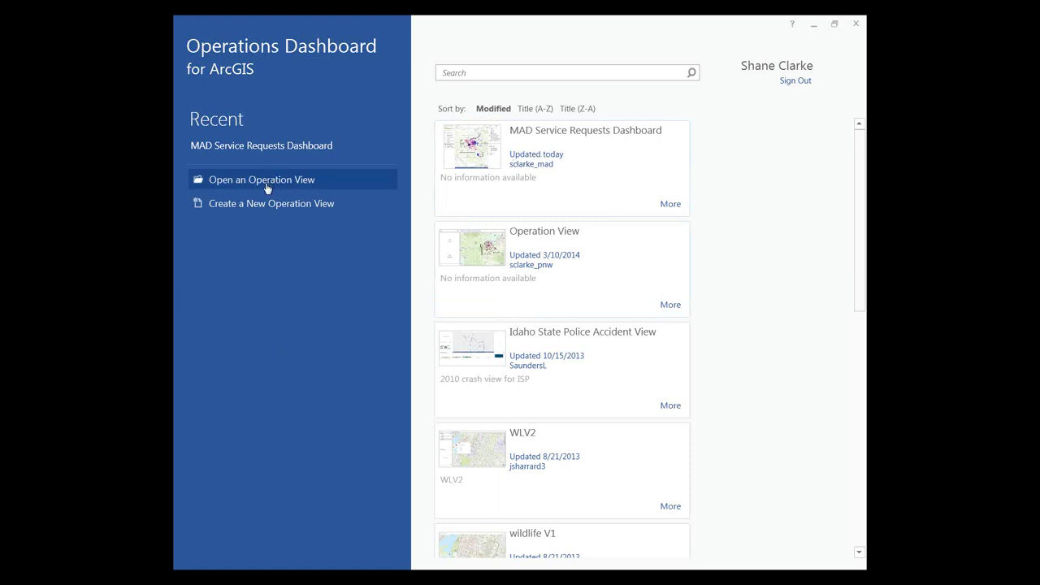
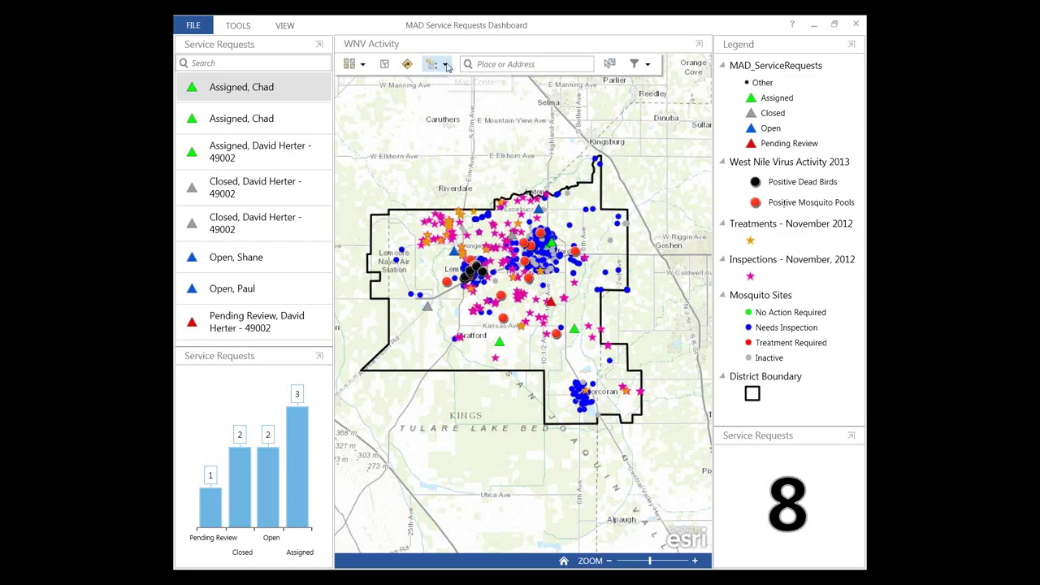
Step: Hide the Treatments, Inspections and Mosquito Sites layers in the map's contents list
left_click(446, 68)
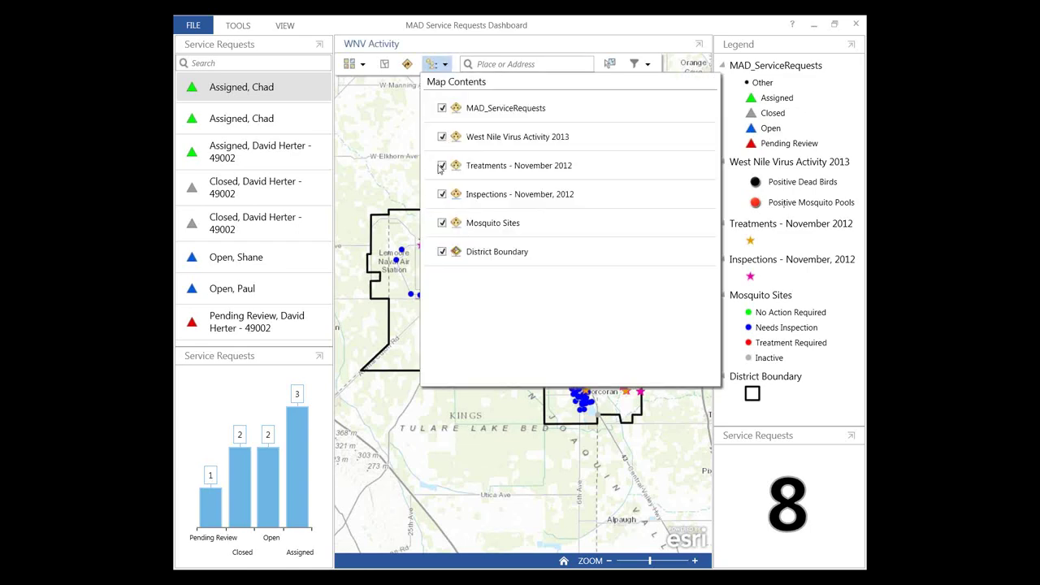
left_click(440, 167)
left_click(442, 194)
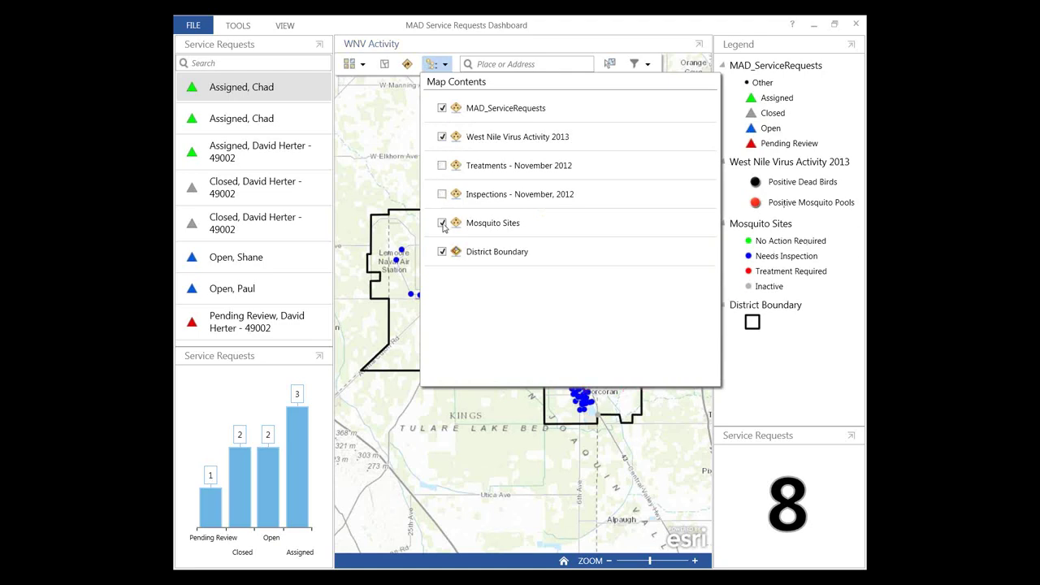
left_click(442, 224)
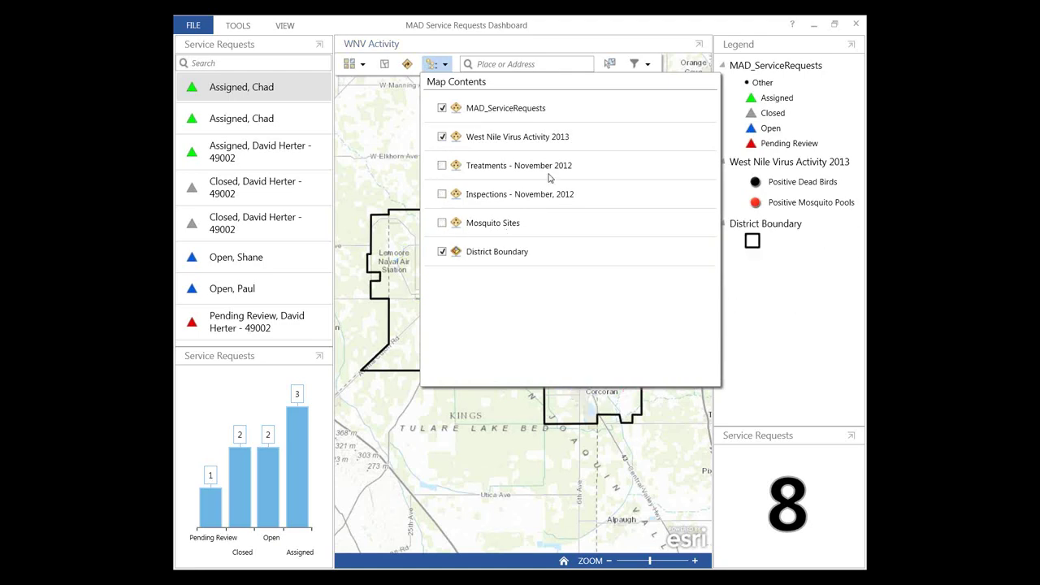
left_click(400, 109)
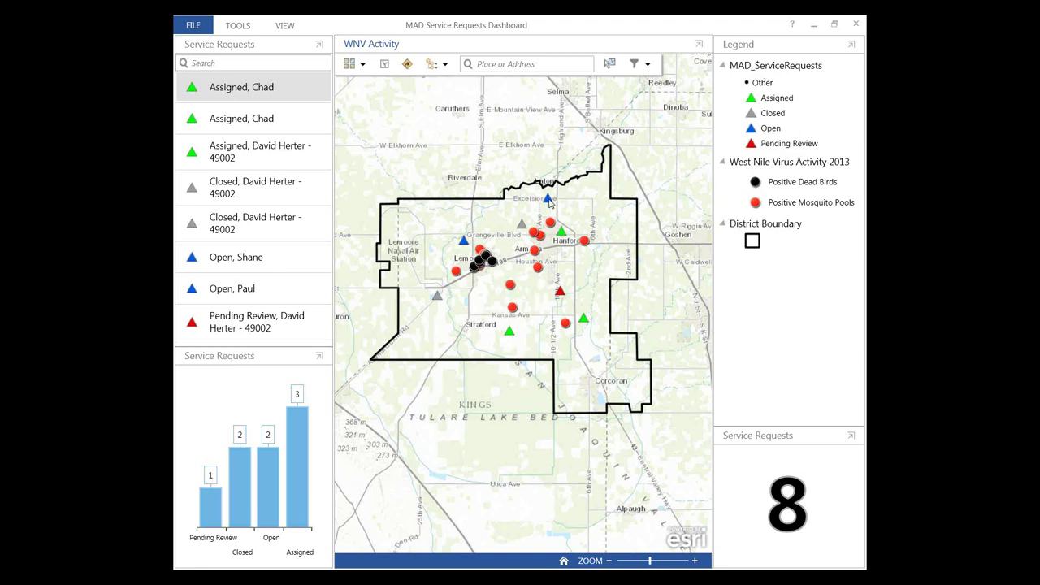
left_click(549, 201)
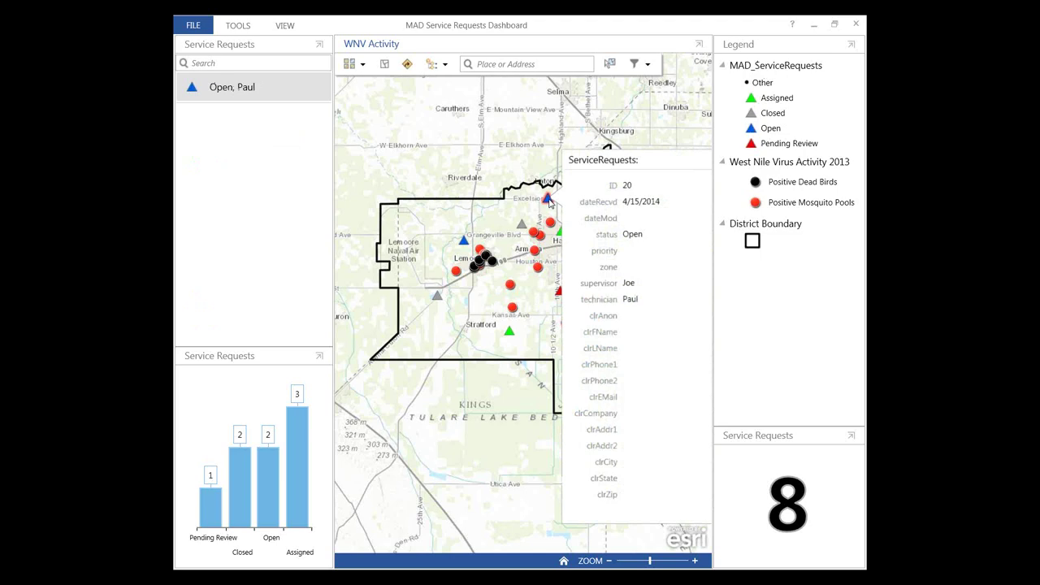
left_click(694, 160)
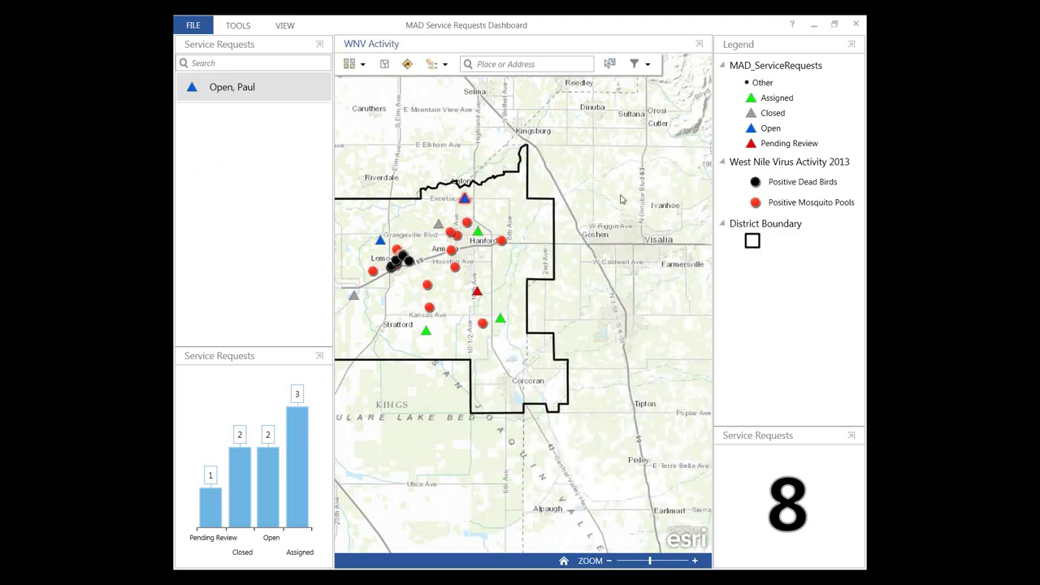
right_click(215, 91)
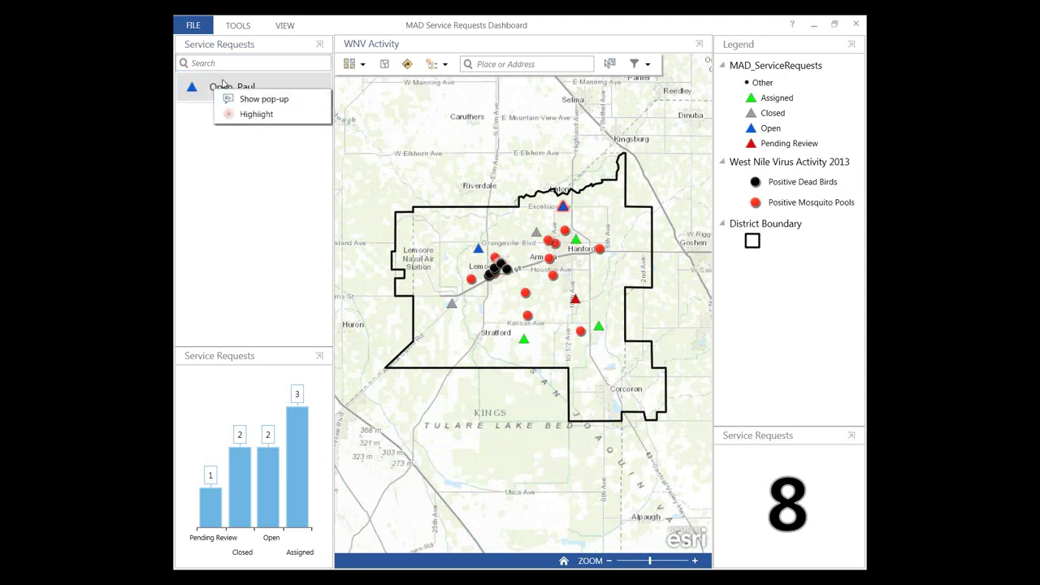
left_click(505, 178)
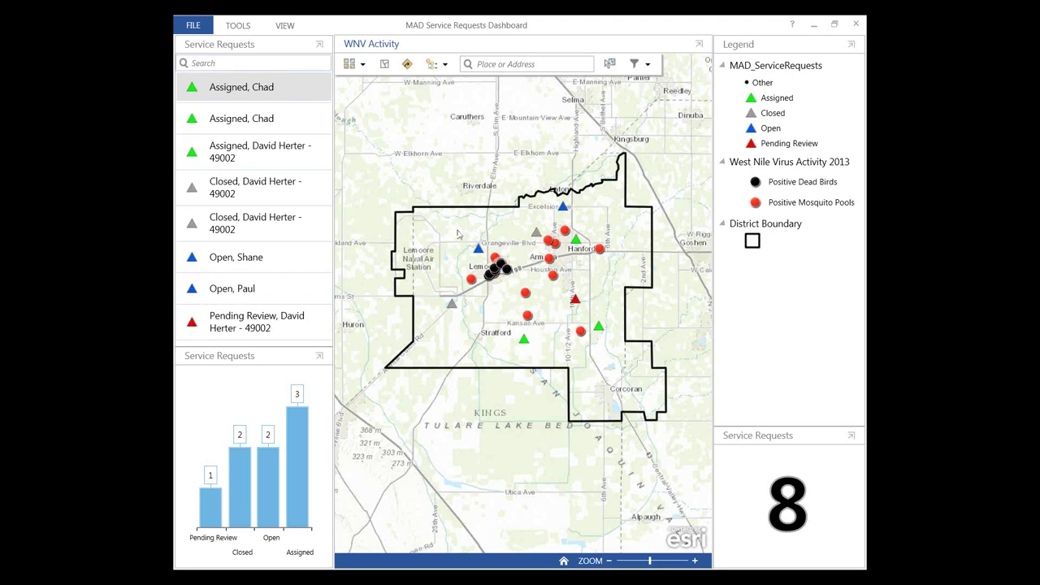
Step: Filter the map to Active Service Requests so the request count drops to 6
left_click(648, 65)
left_click(640, 120)
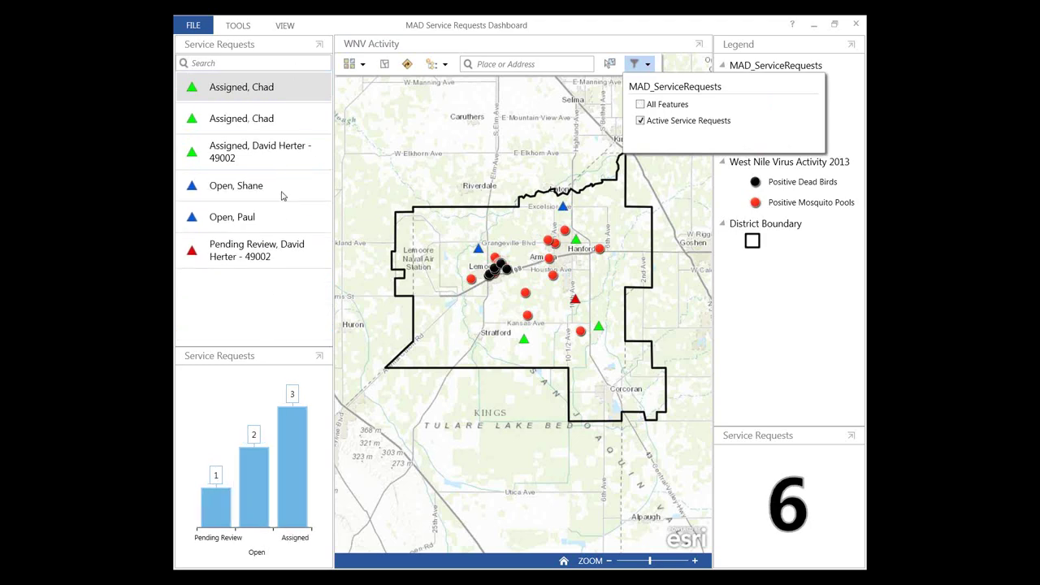
left_click(536, 108)
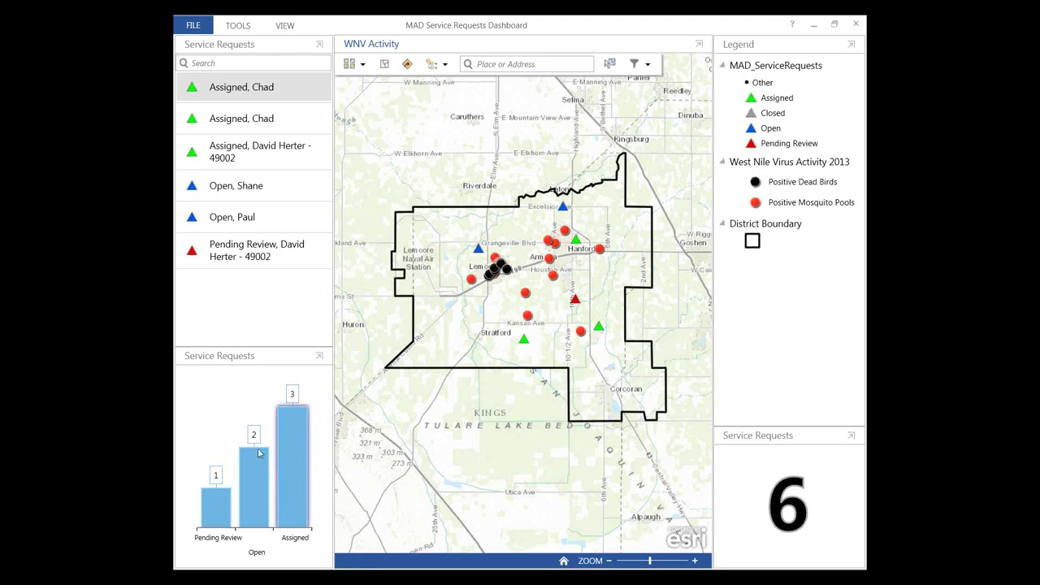
mouse_move(211, 510)
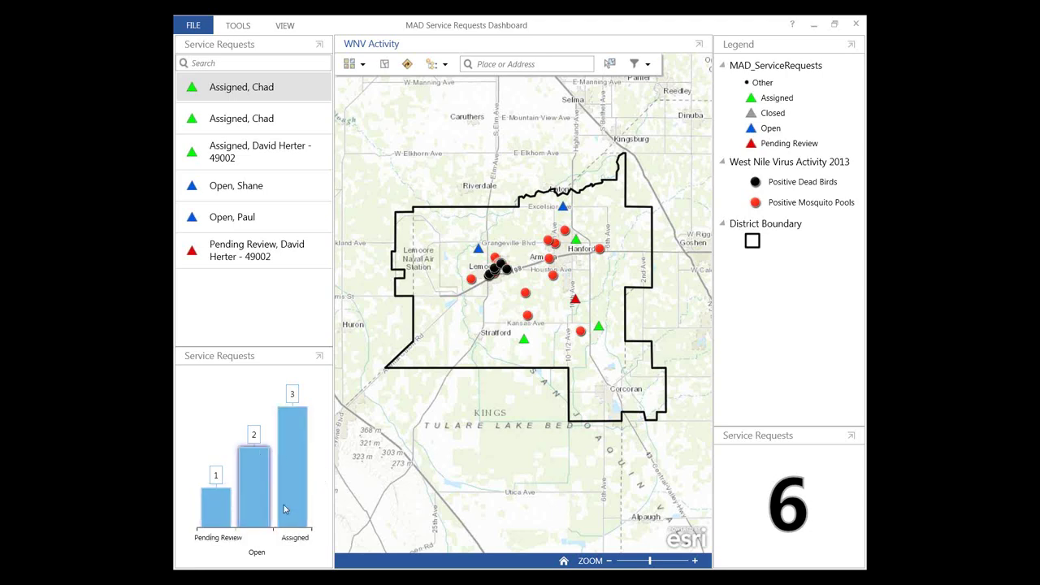
mouse_move(297, 439)
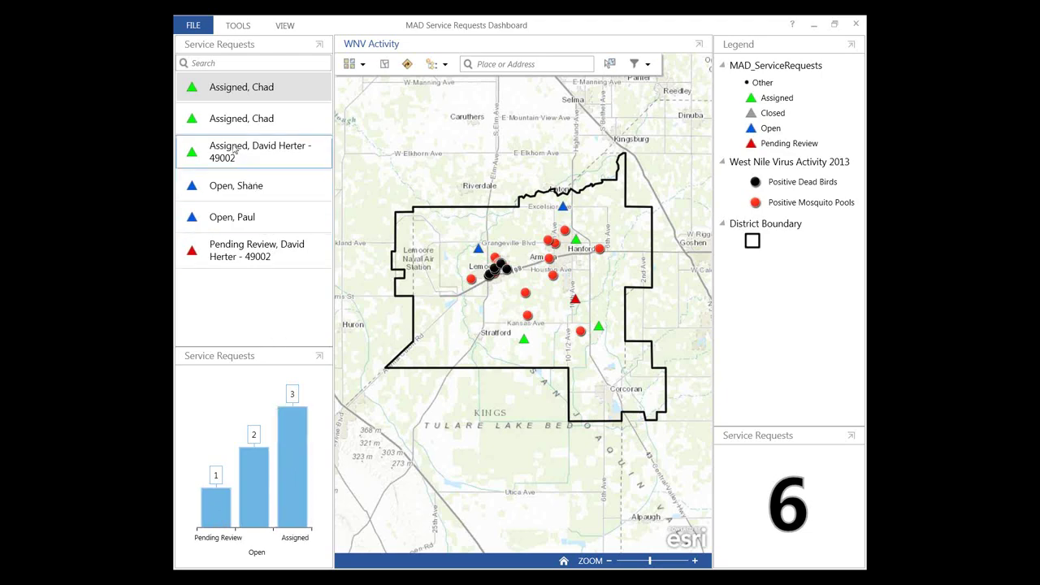
left_click(236, 172)
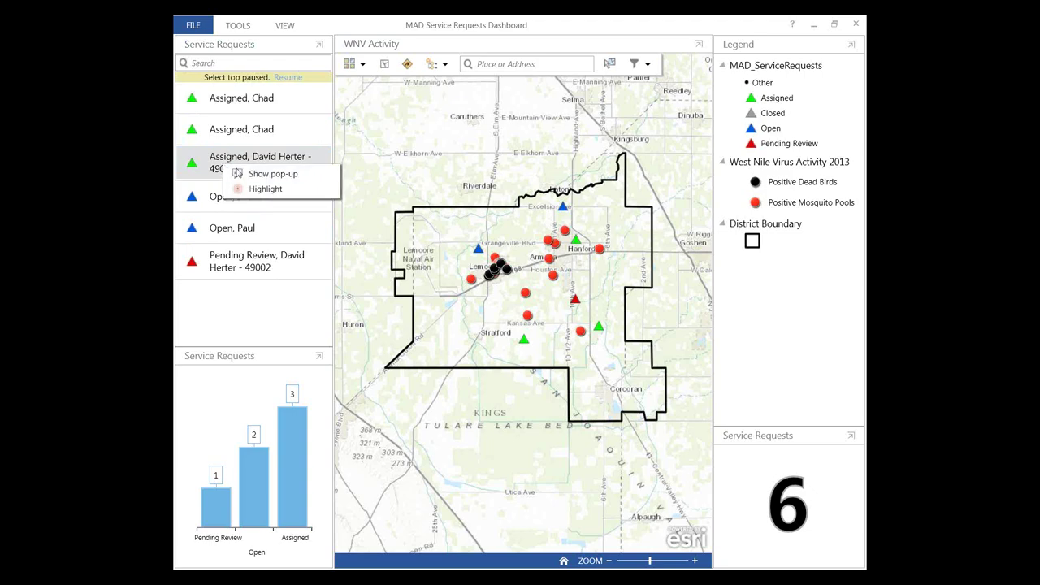
left_click(253, 190)
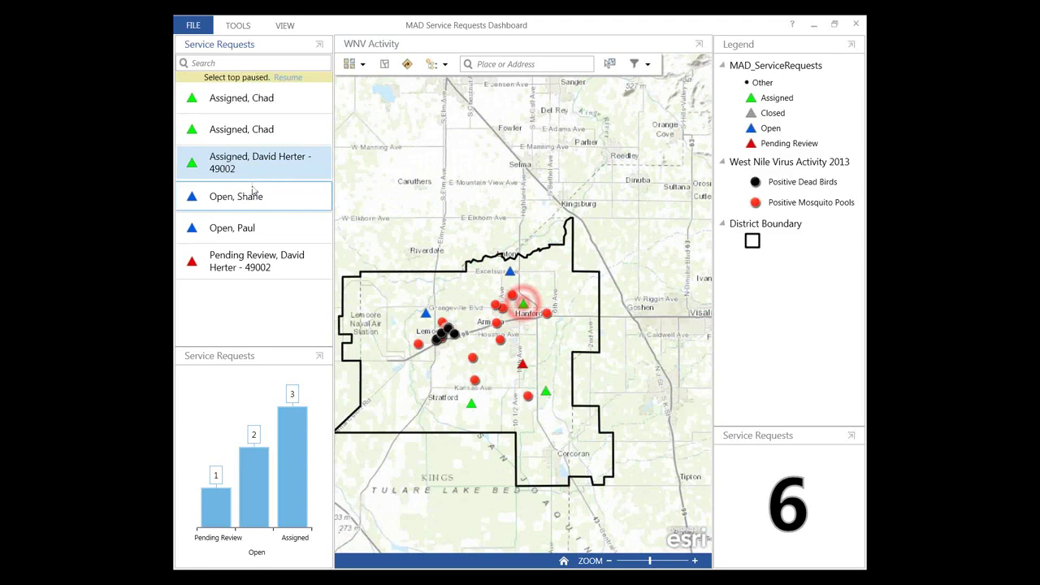
right_click(252, 161)
left_click(274, 171)
scroll(692, 370, "down", 10)
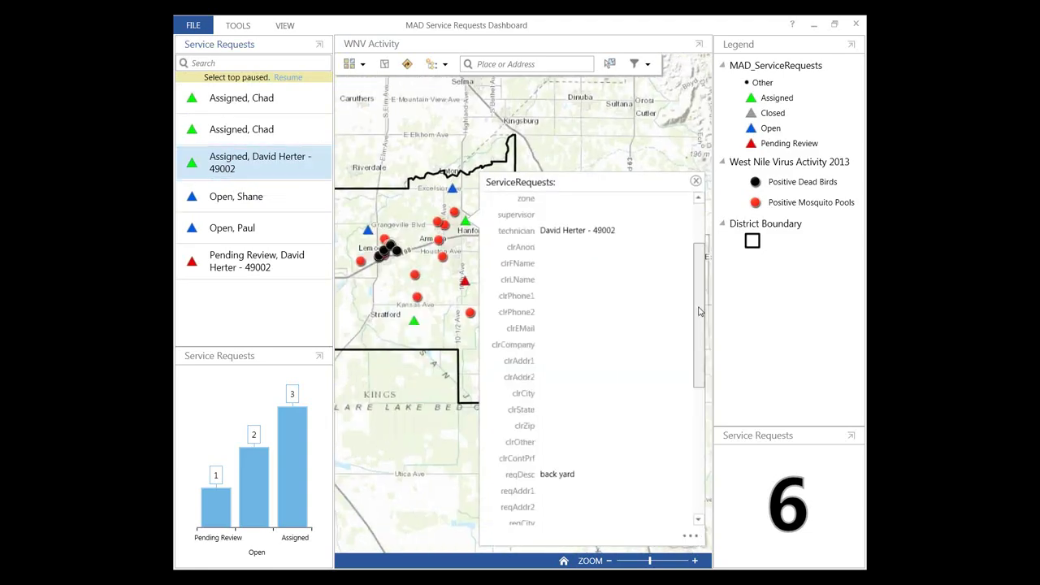
left_click(695, 181)
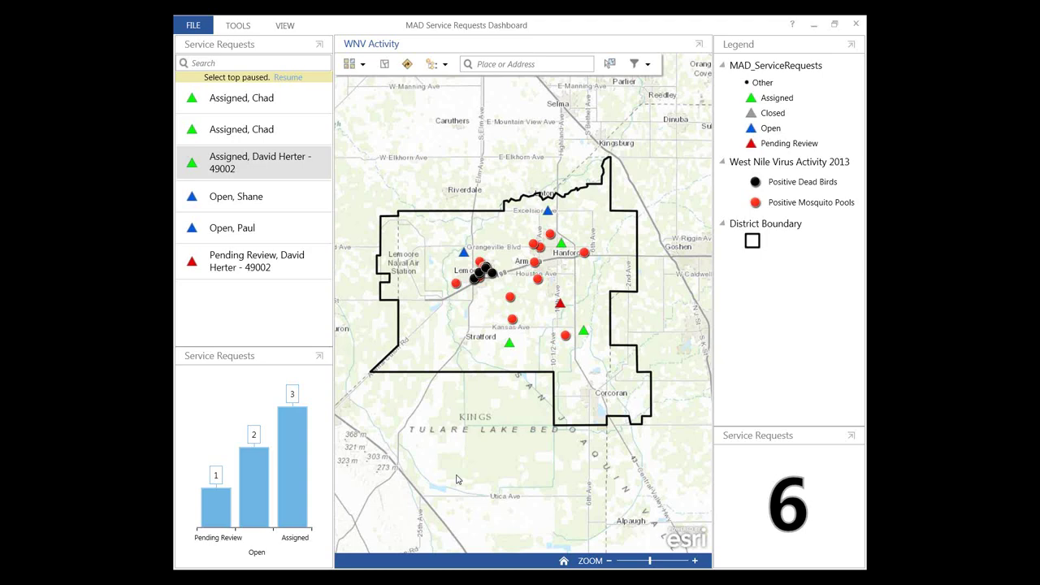
Step: Switch the operation view to edit mode and browse the Add Widget list without adding one
left_click(237, 29)
left_click(262, 49)
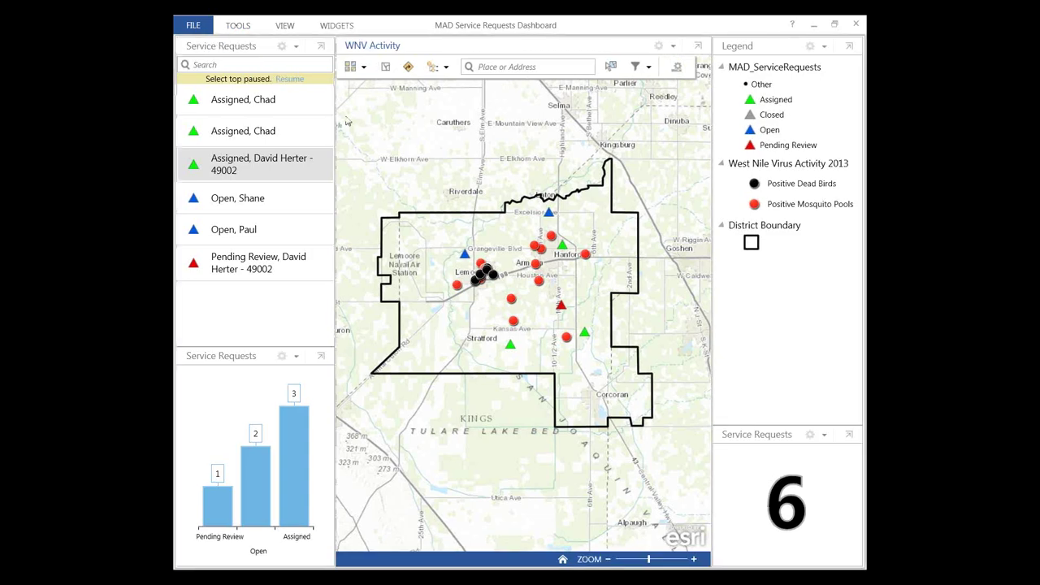
left_click(336, 25)
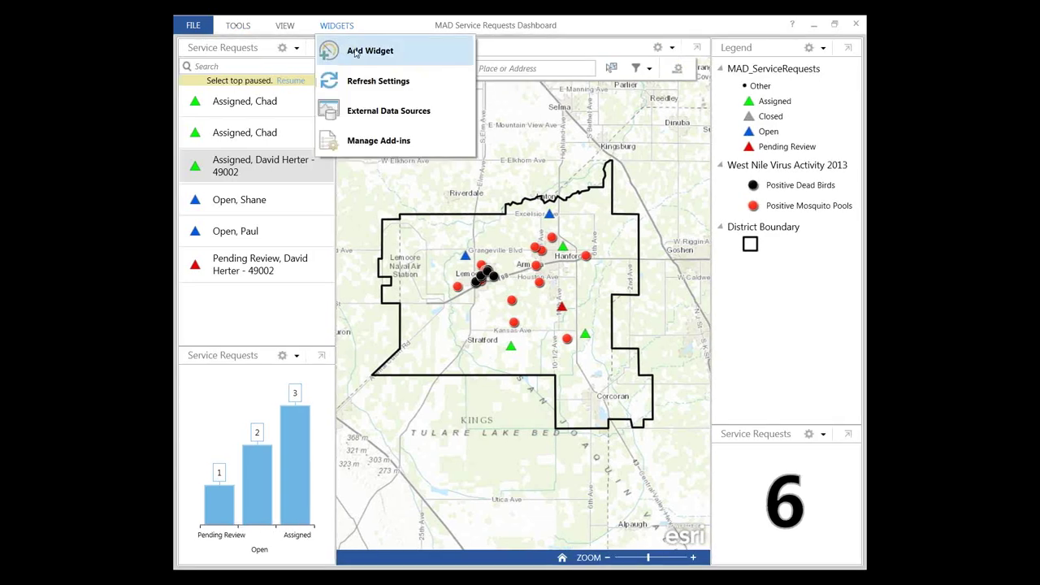
left_click(355, 51)
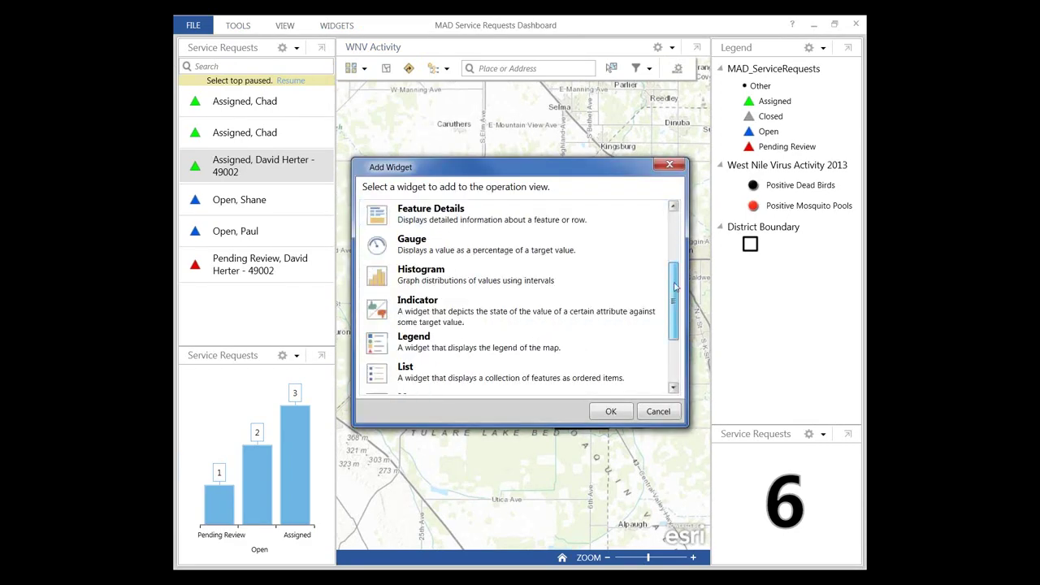
scroll(673, 357, "down", 5)
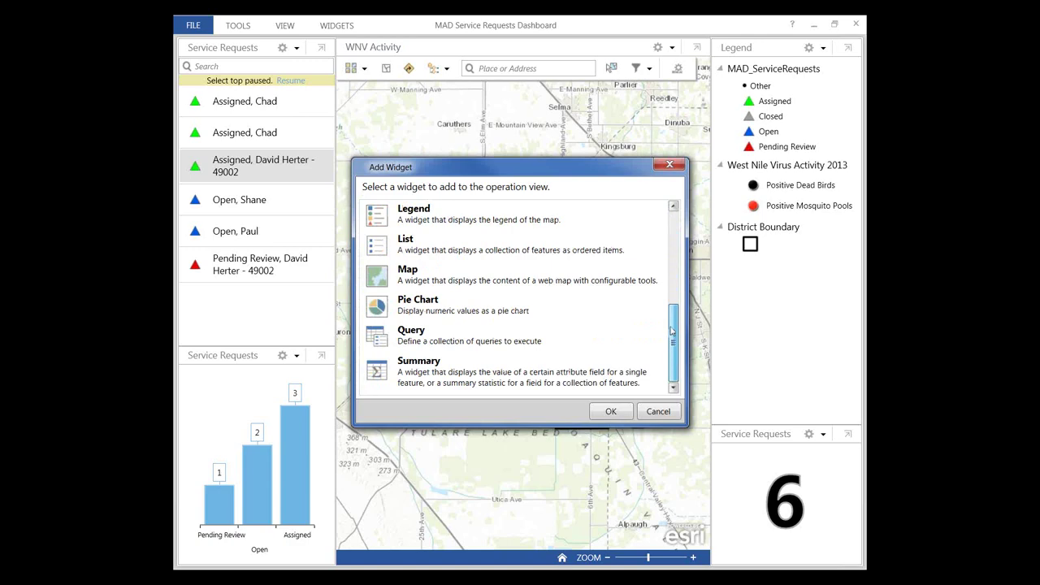
mouse_move(673, 329)
left_mouse_down()
mouse_move(673, 236)
mouse_move(671, 318)
left_mouse_up()
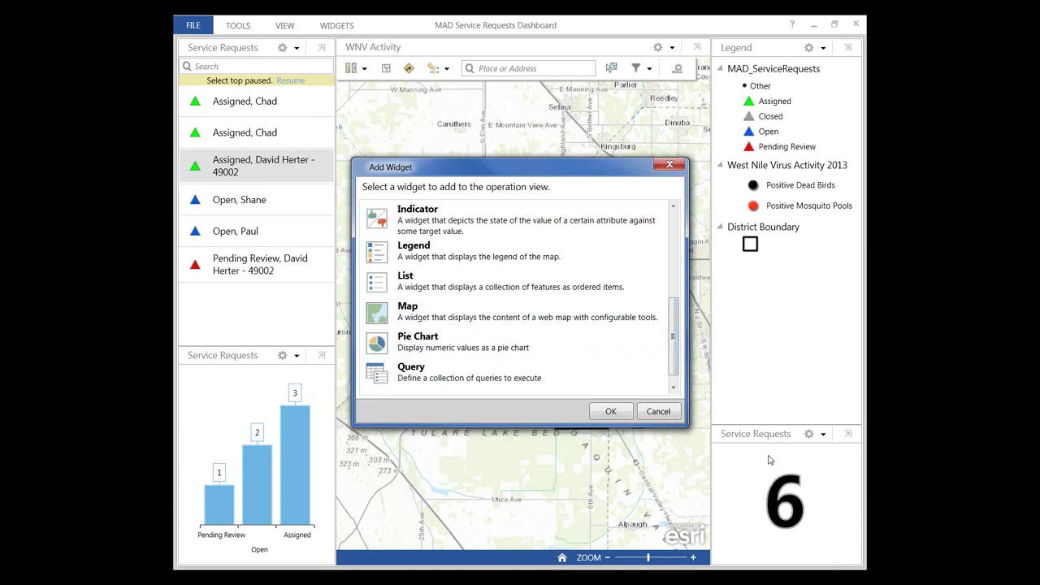
scroll(495, 365, "down", 2)
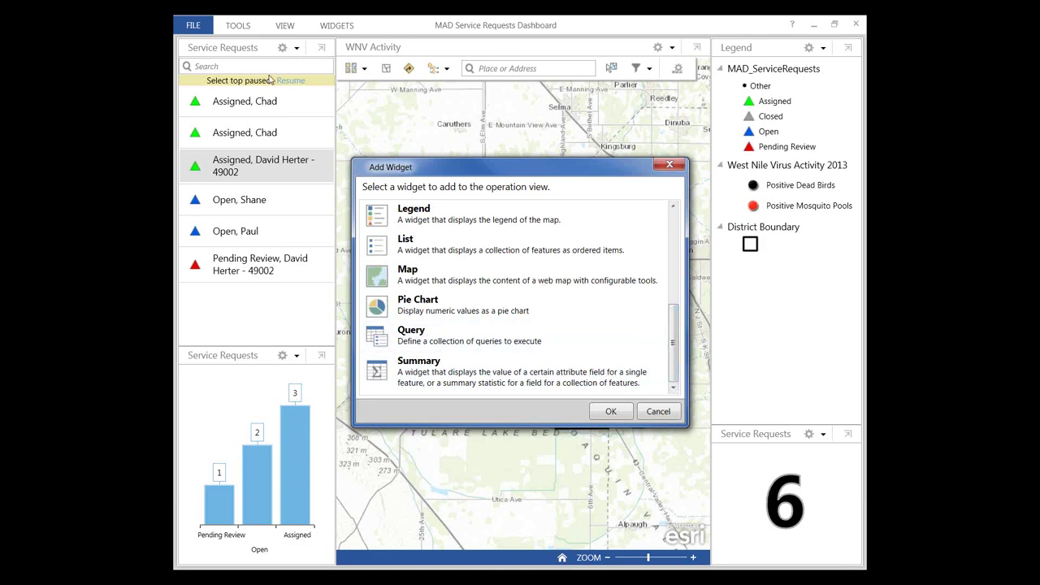
left_click(669, 167)
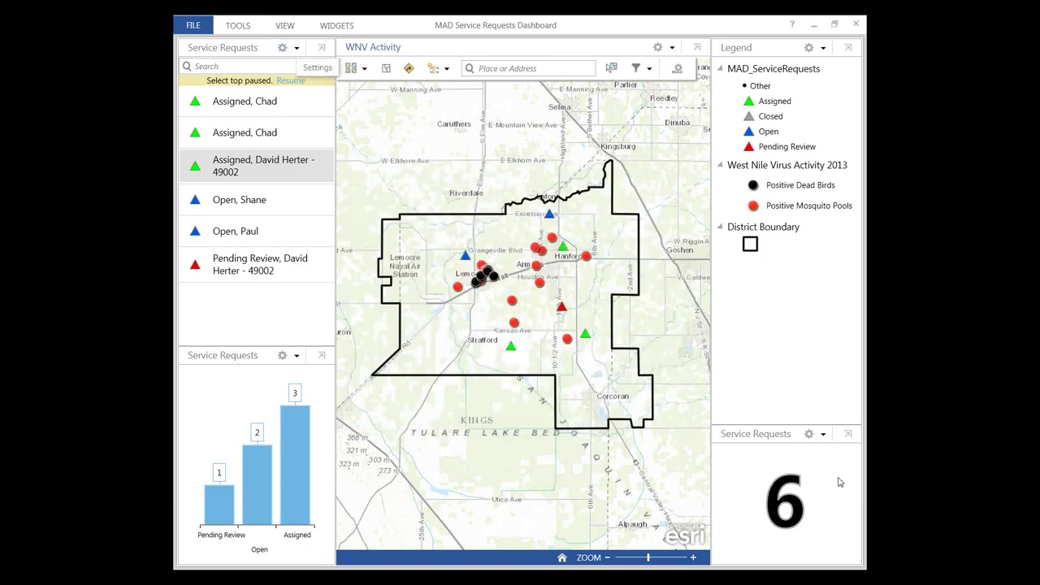
left_click(822, 435)
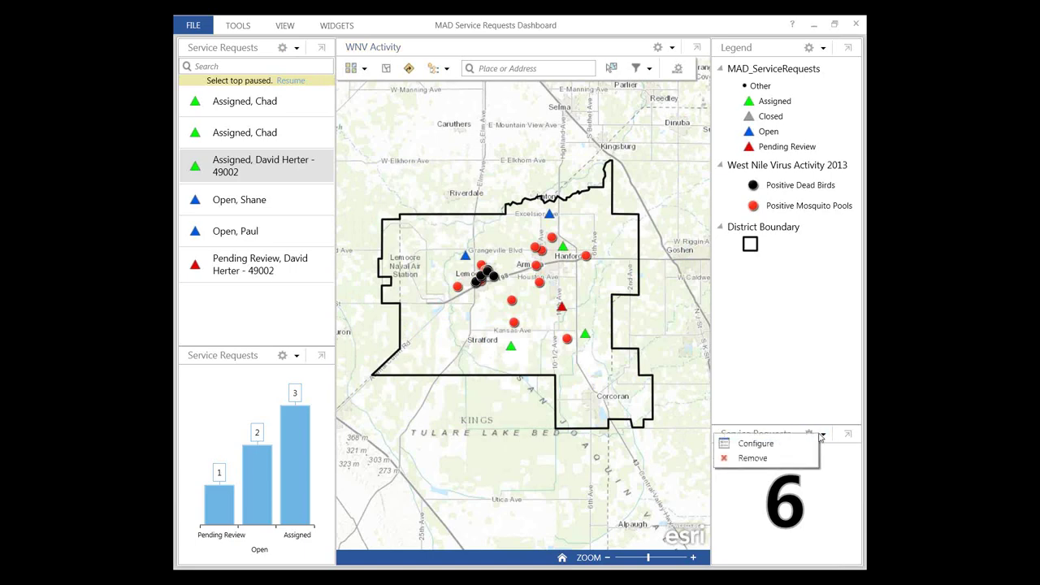
left_click(755, 444)
left_click(397, 334)
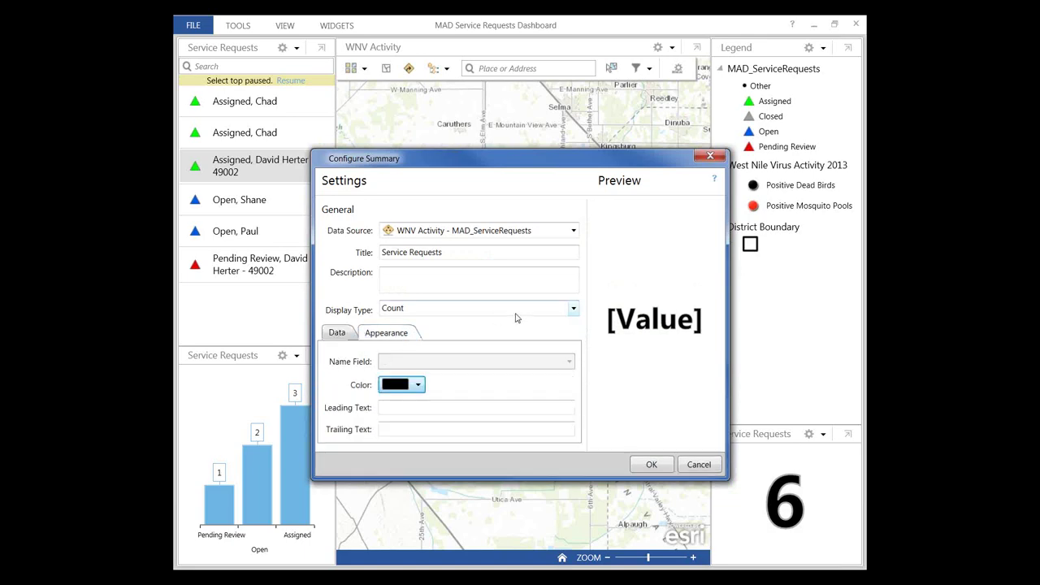
left_click(574, 307)
left_click(569, 341)
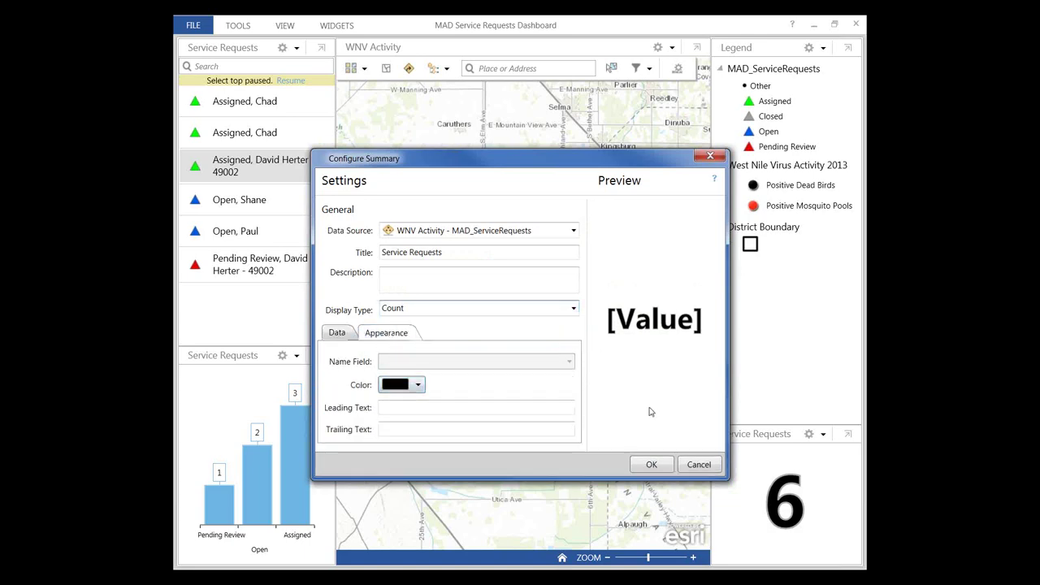
left_click(698, 465)
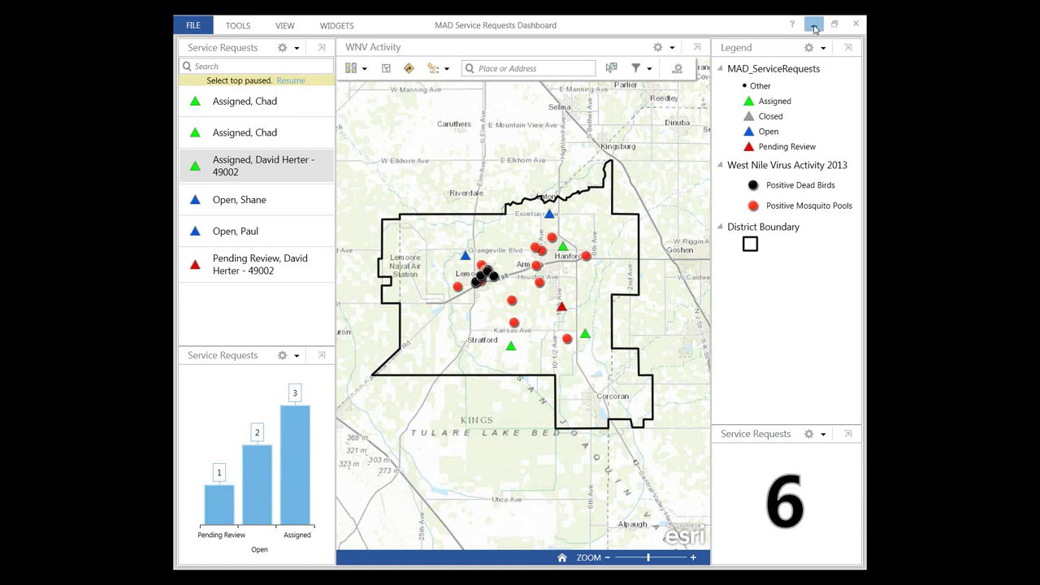
Step: Leave the dashboard for the browser and open the Mosquito Abatement District organization home page
left_click(813, 25)
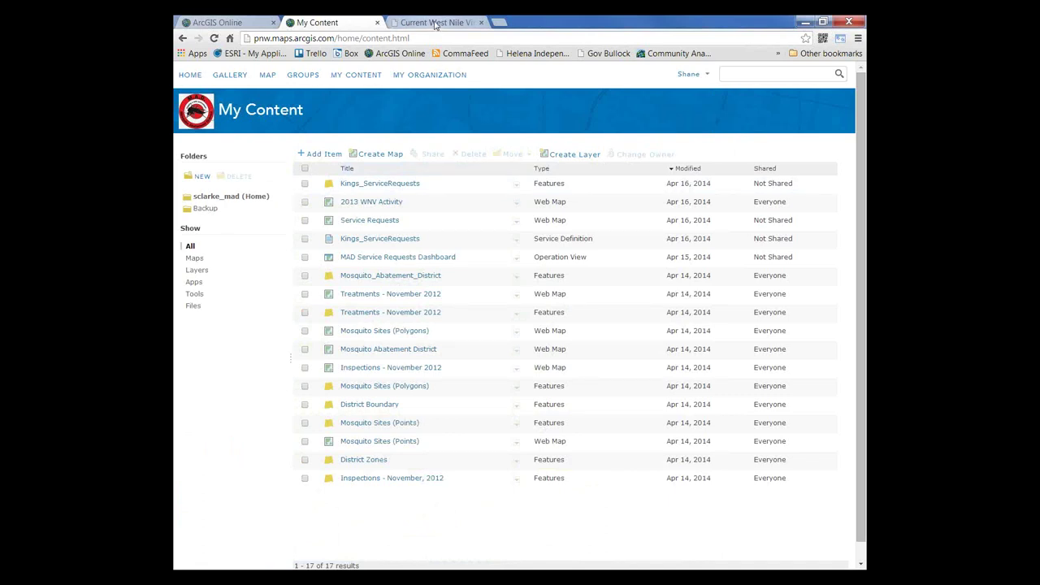
left_click(434, 24)
left_click(280, 196)
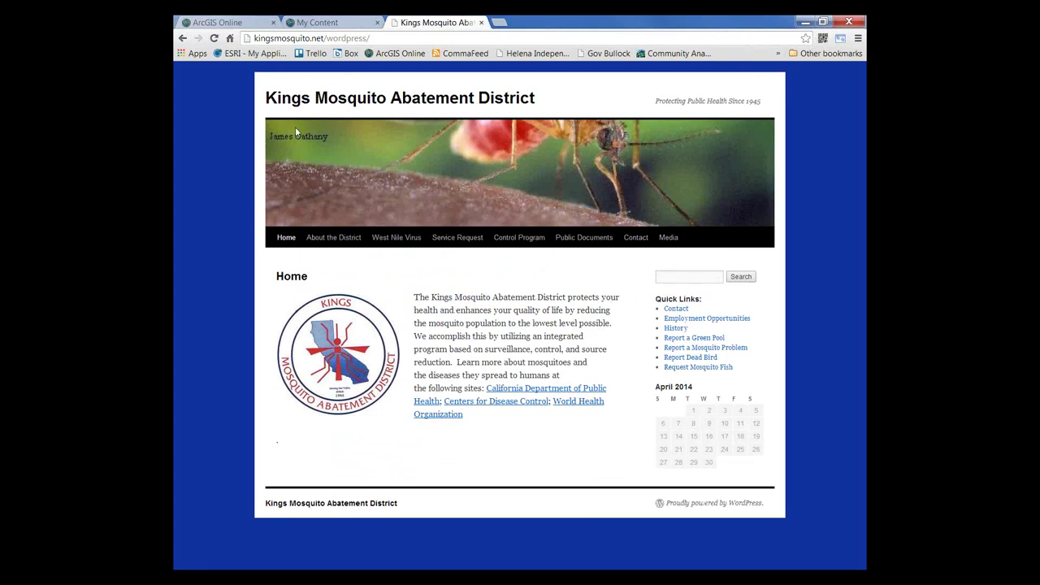
left_click(332, 23)
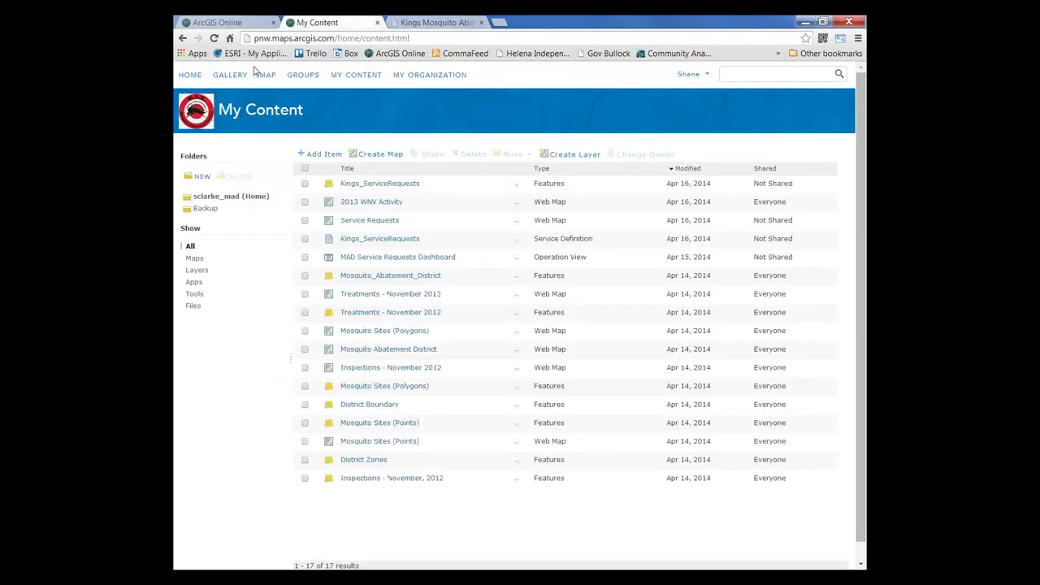
left_click(191, 75)
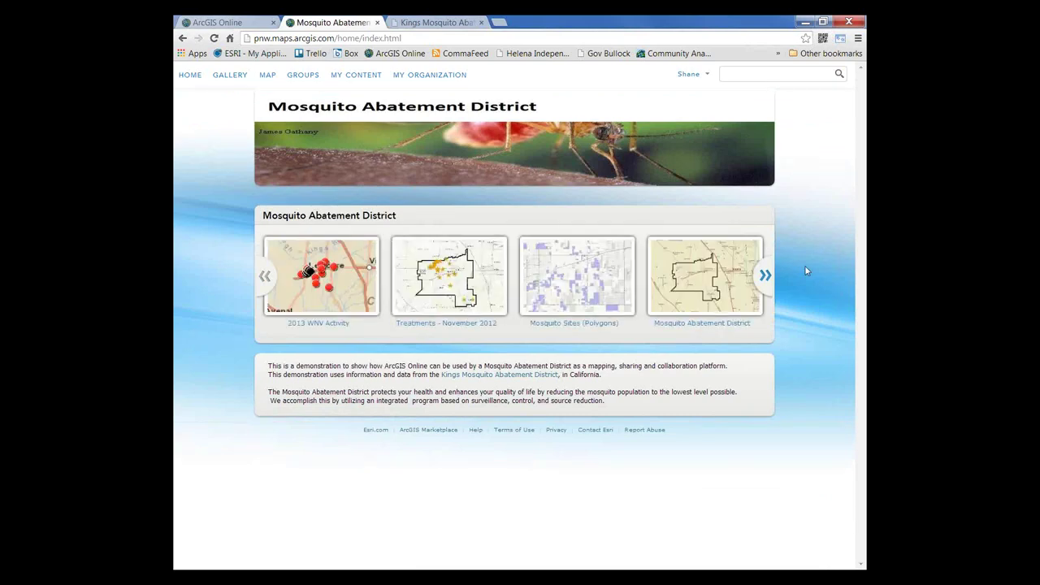
Step: Glance at the Kings Mosquito Abatement District website, then list my ArcGIS Online groups
left_click(451, 23)
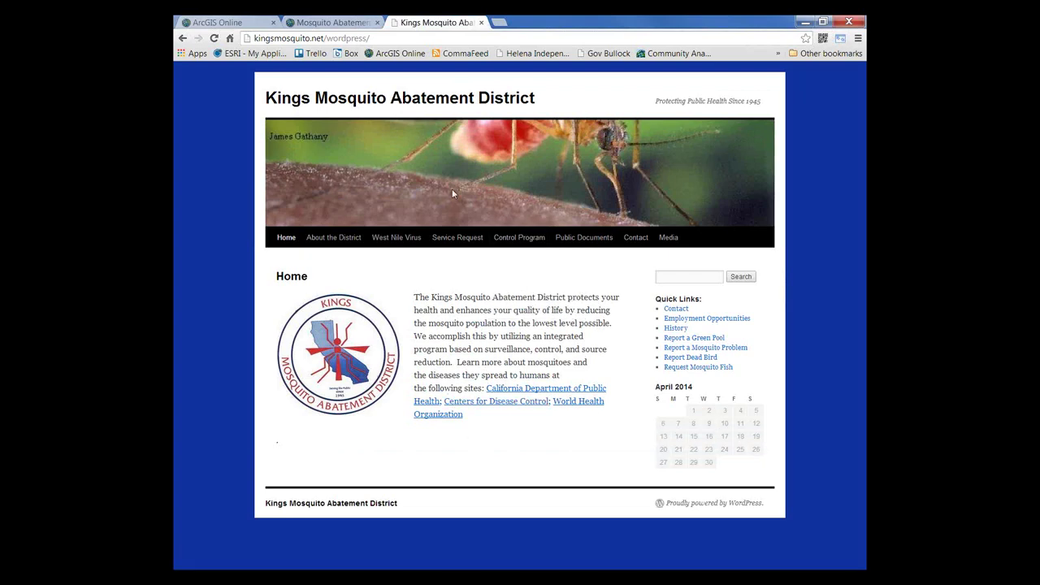
left_click(355, 22)
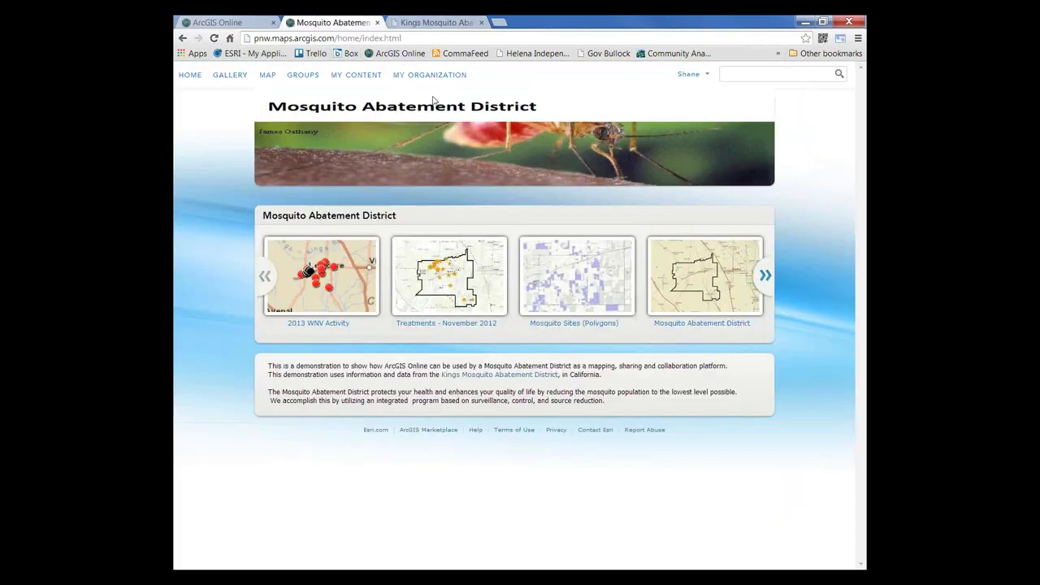
left_click(300, 76)
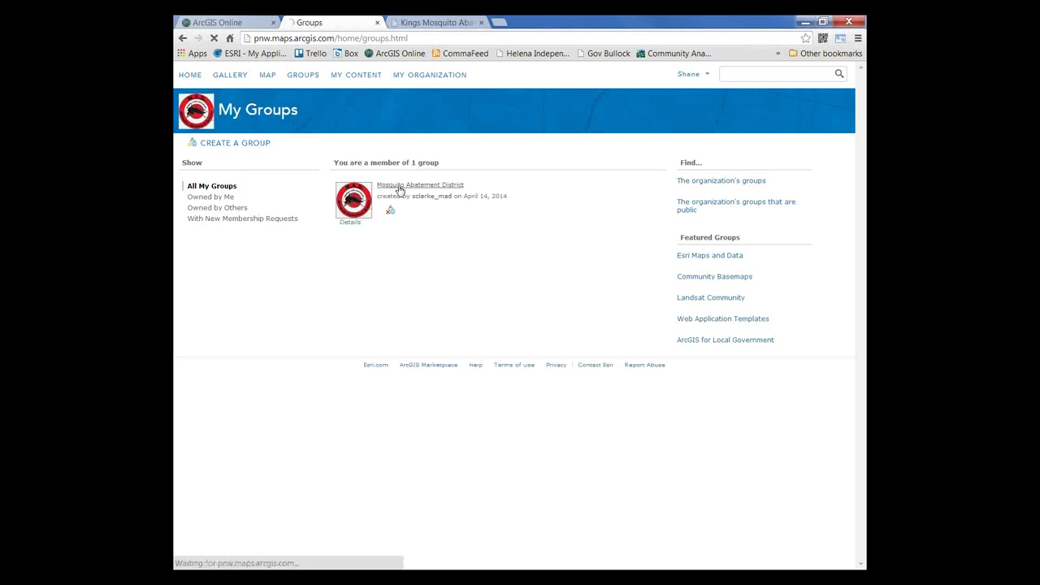
Step: Open the Mosquito Abatement District group page and bring up its Share dialog
left_click(397, 186)
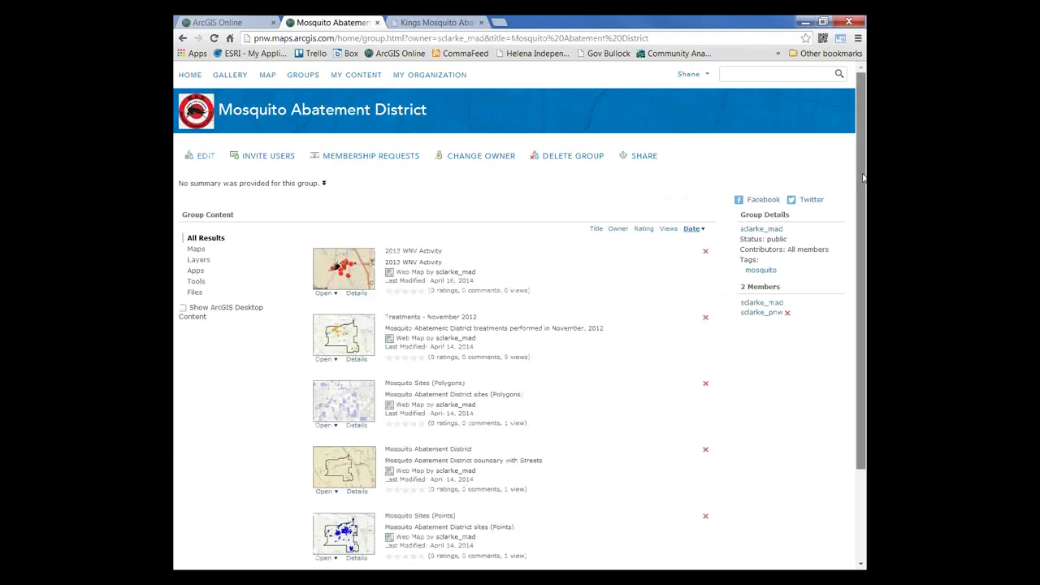
left_click_drag(864, 177, 638, 159)
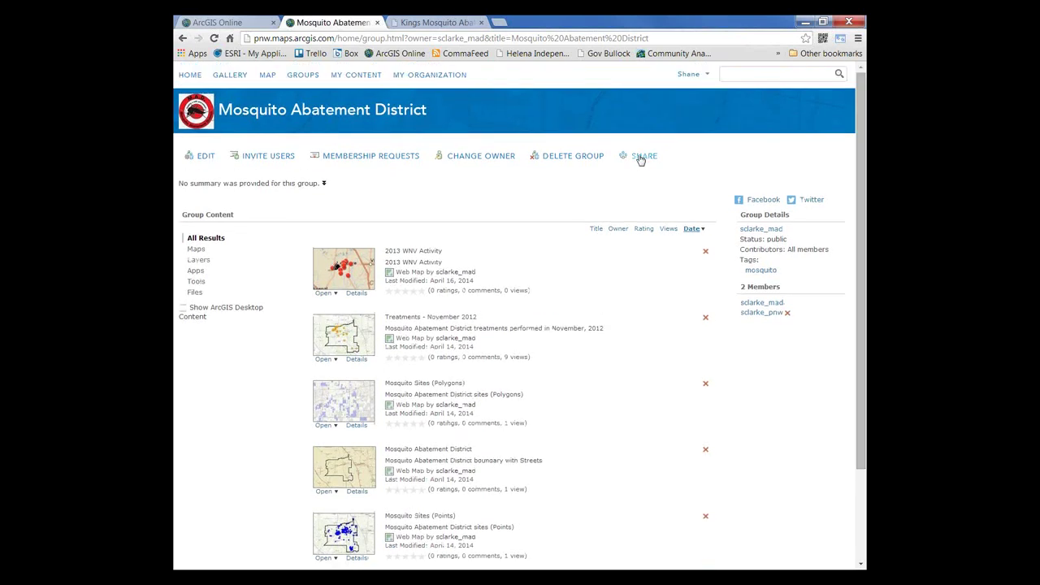
left_click(641, 160)
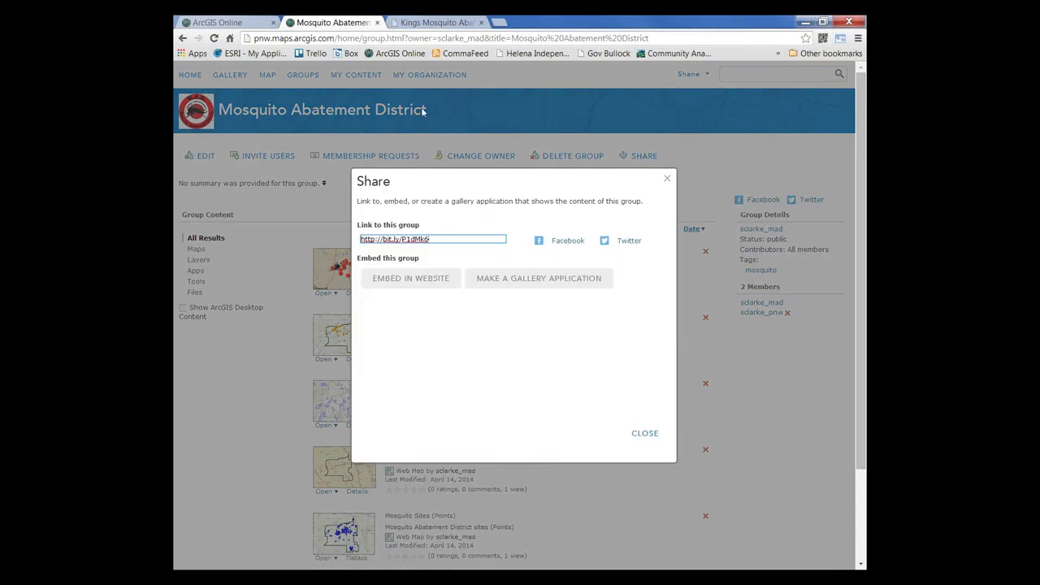
left_click(511, 282)
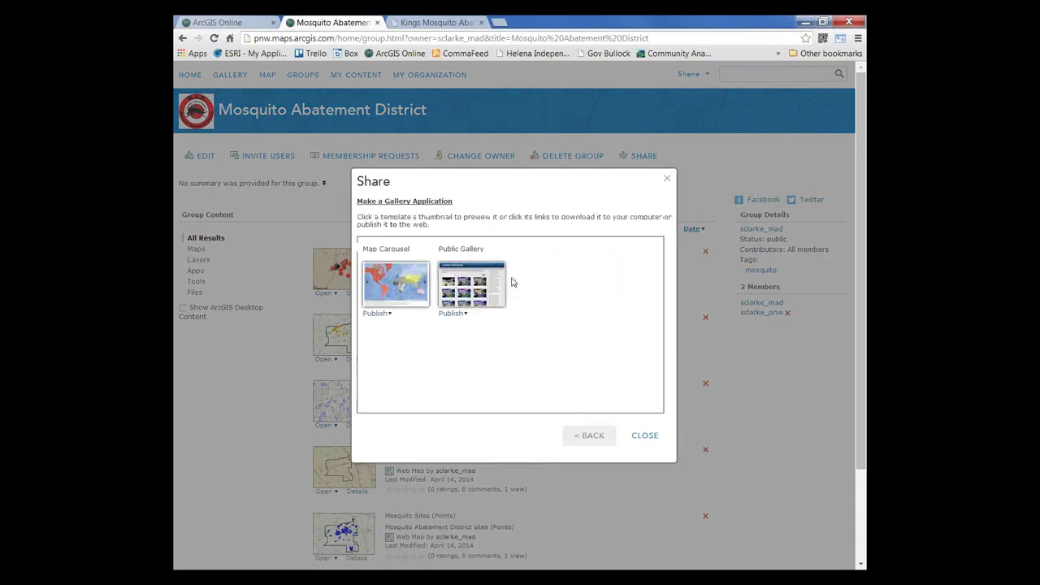
left_click(465, 316)
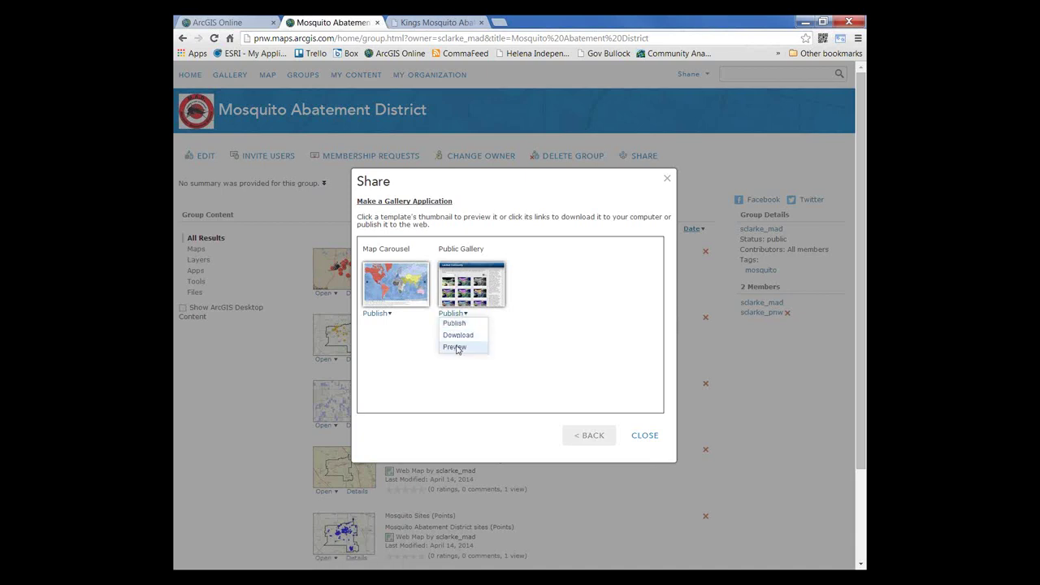
left_click(456, 347)
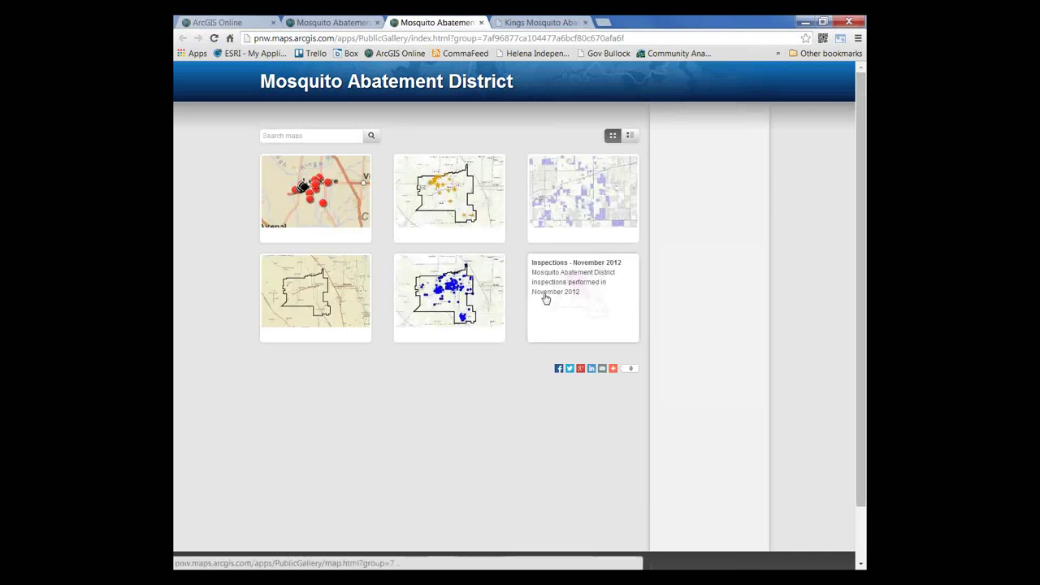
left_click(482, 22)
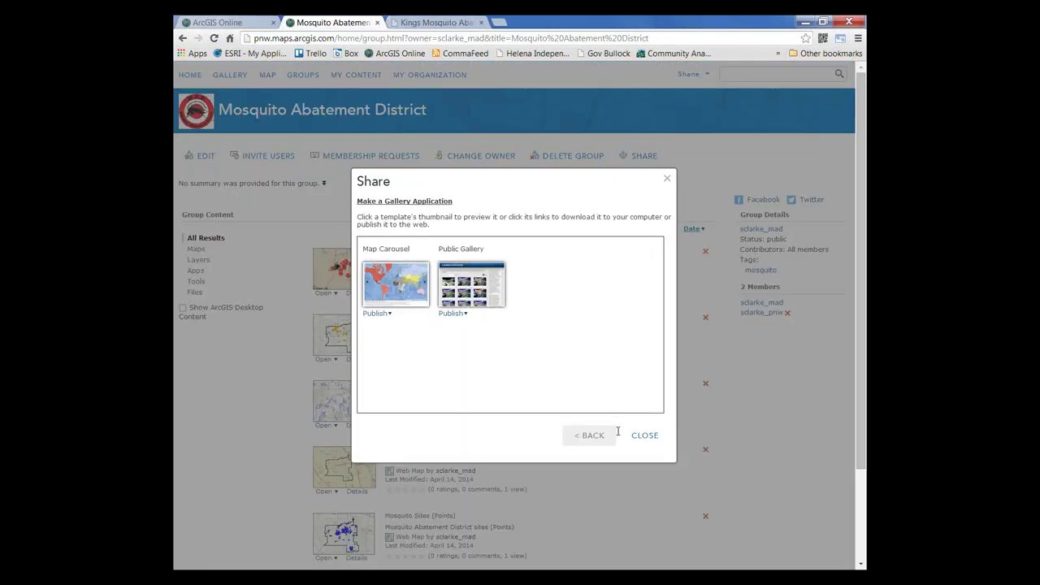
left_click(590, 436)
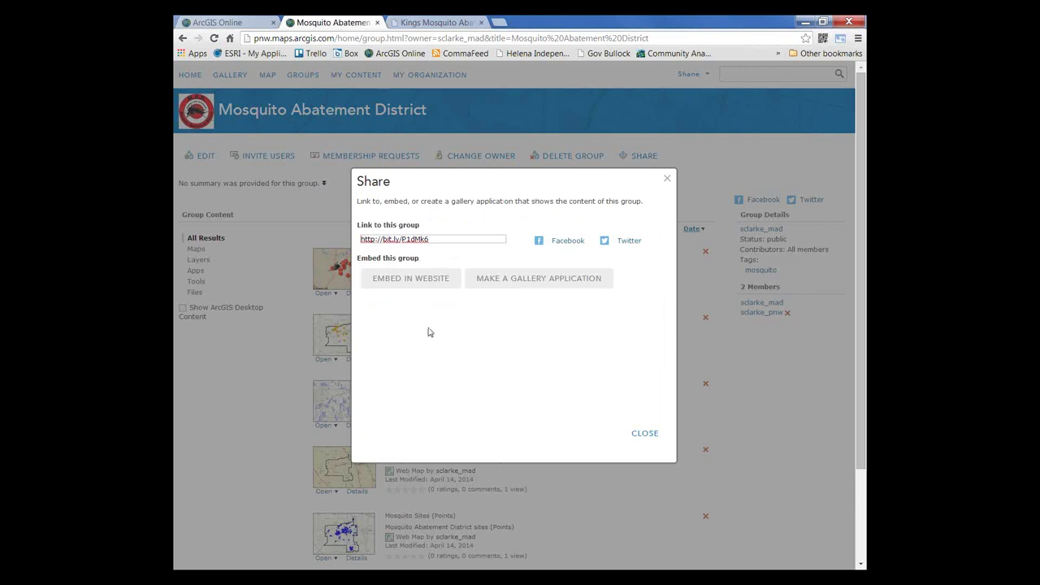
left_click(411, 279)
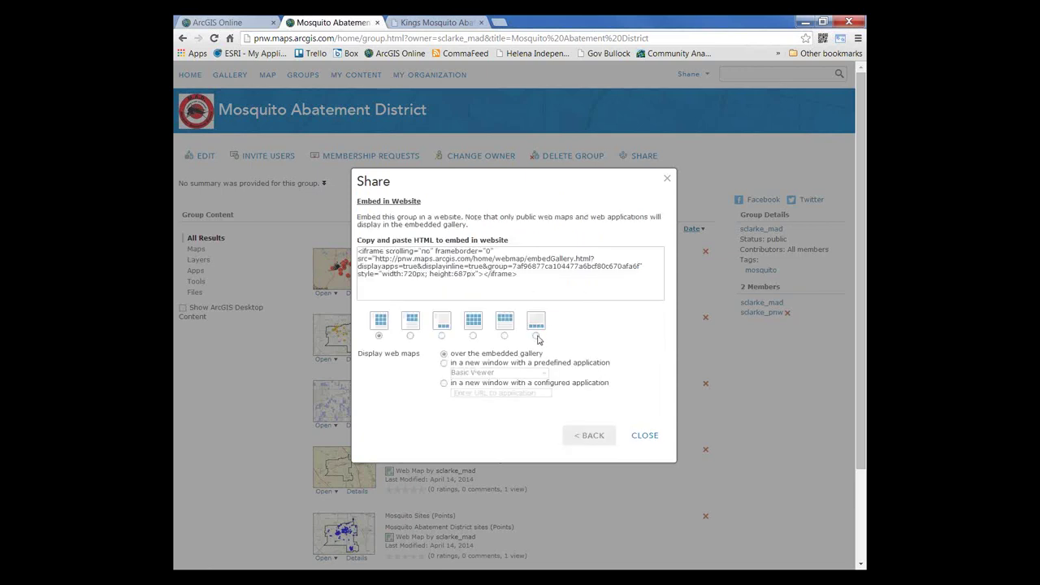
left_click(536, 336)
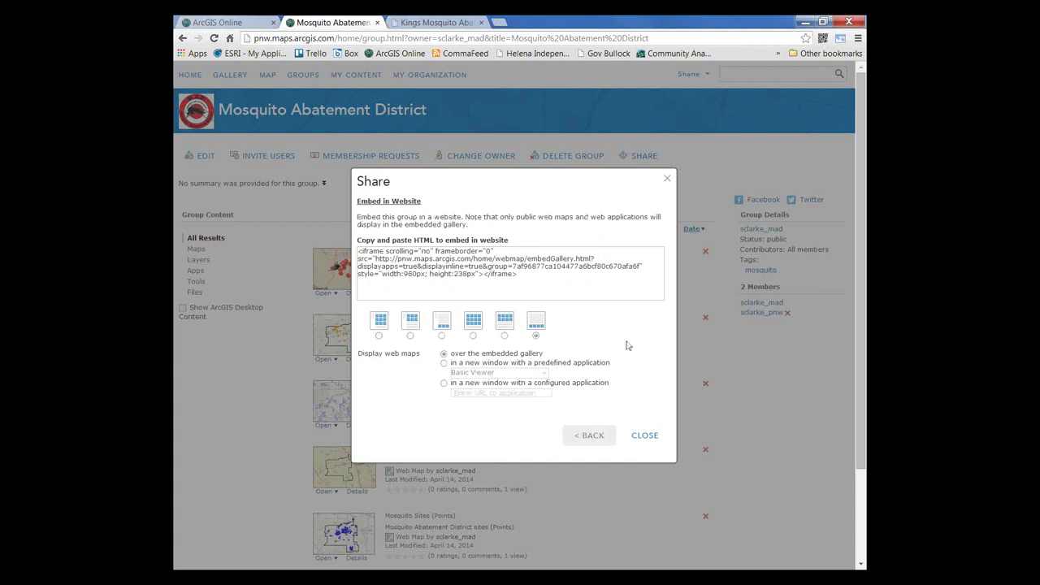
left_click(443, 364)
left_click_drag(552, 280, 345, 249)
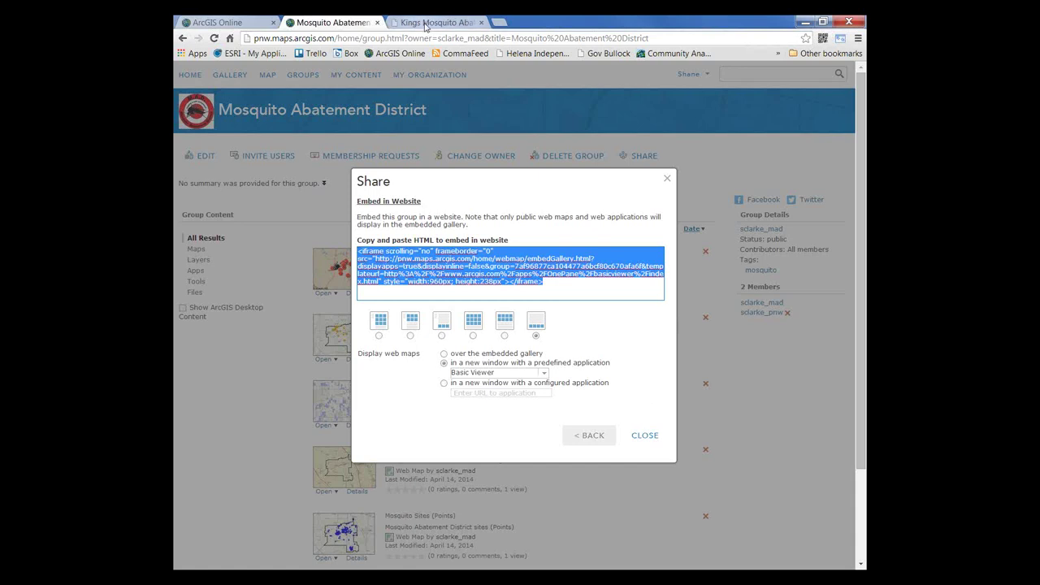
left_click(424, 24)
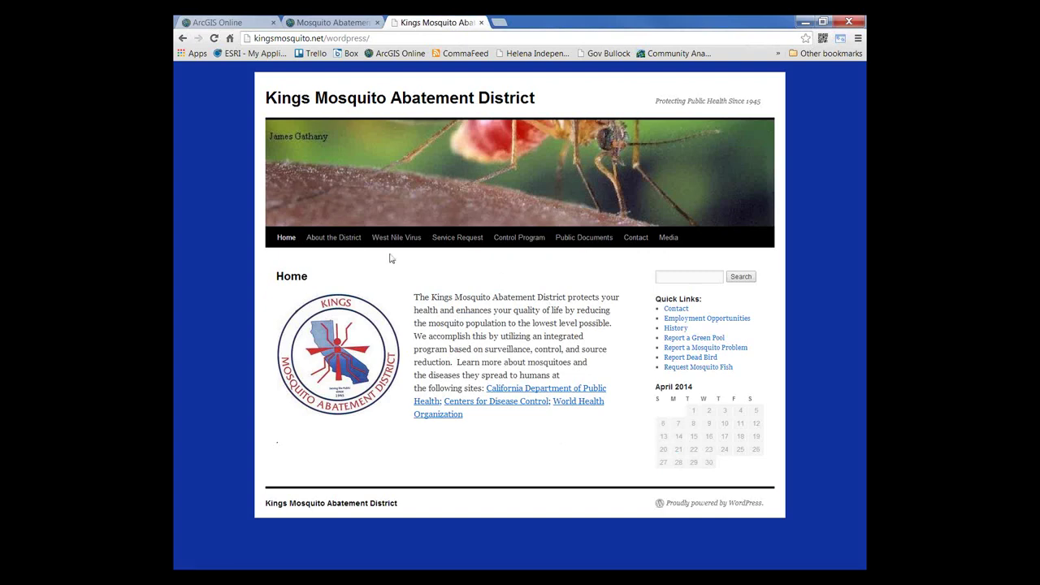
mouse_move(414, 245)
left_click(333, 22)
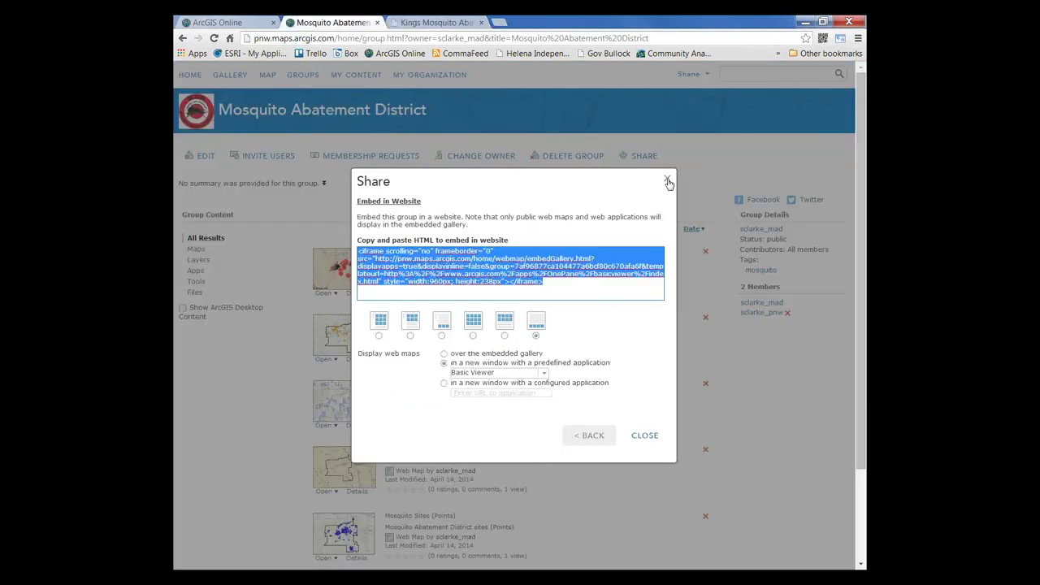
left_click(667, 181)
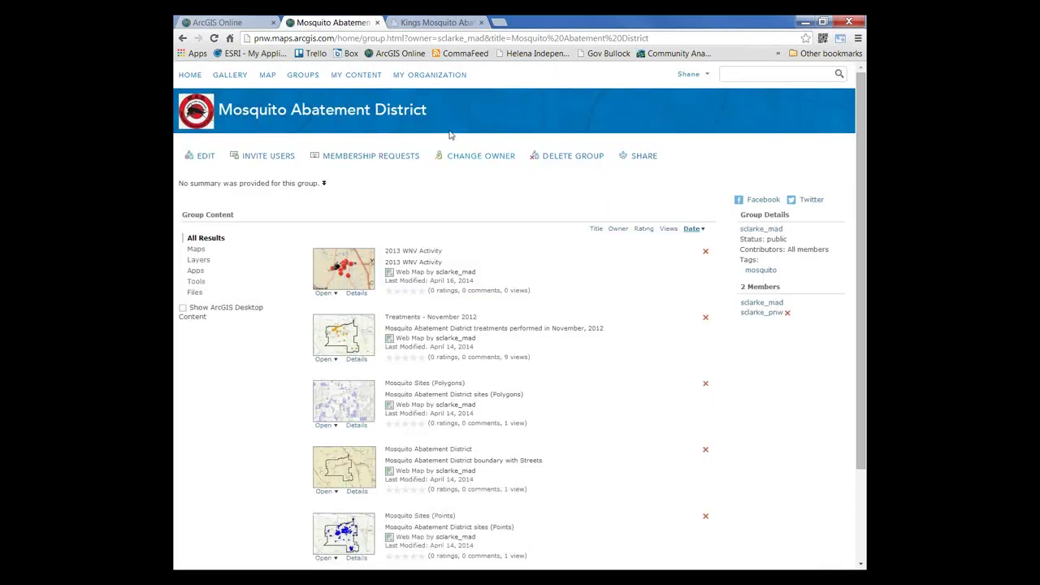
Step: From My Content, open the Mosquito Sites (Points) feature layer's details page
left_click(346, 76)
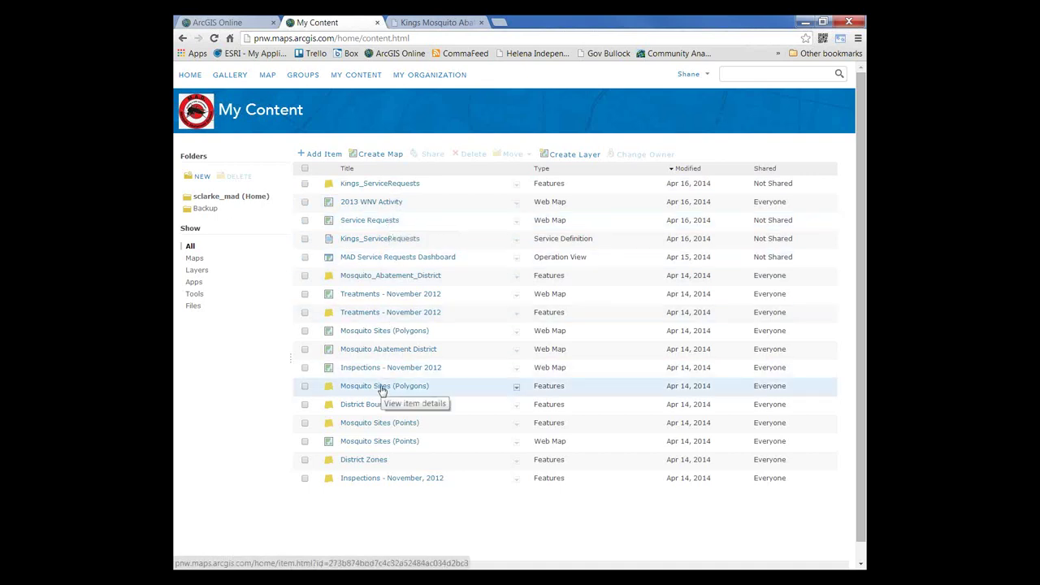
left_click(375, 424)
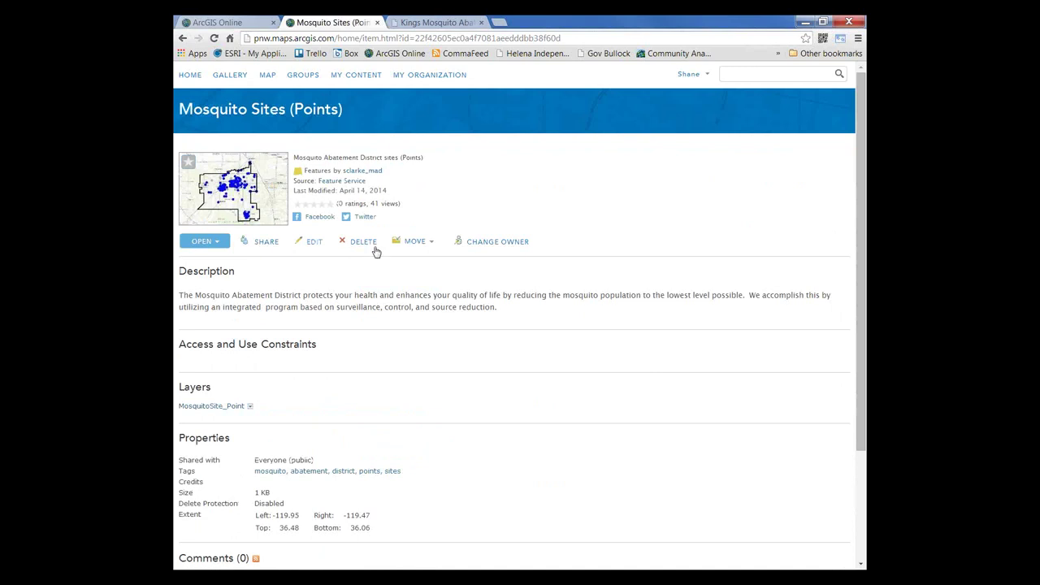
Step: Share Mosquito Sites (Points) with Everyone (public) and the Mosquito Abatement District group
left_click(255, 246)
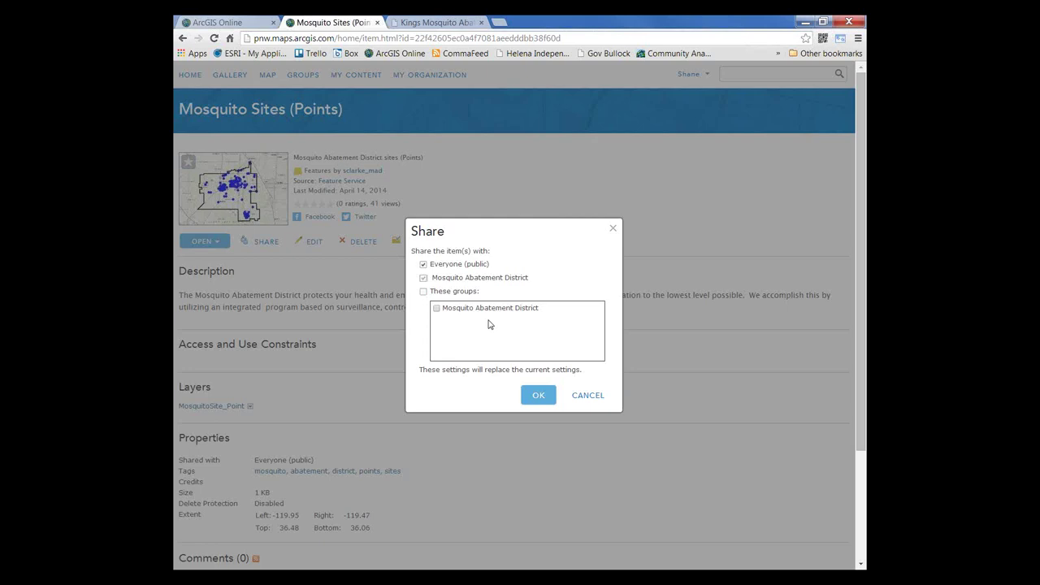
left_click(539, 396)
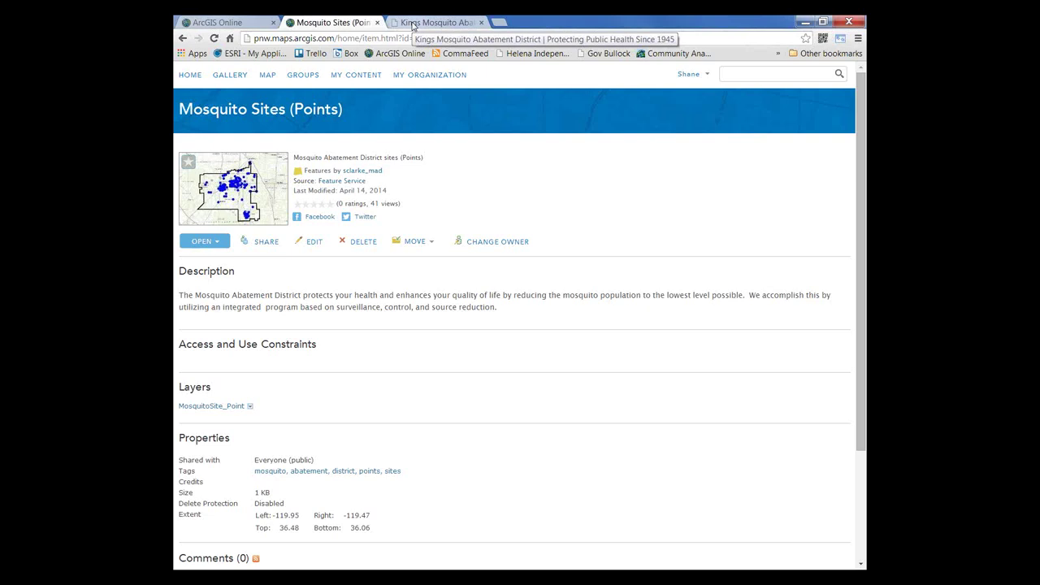
Step: Load storymaps.esri.com in a new browser tab
left_click(499, 24)
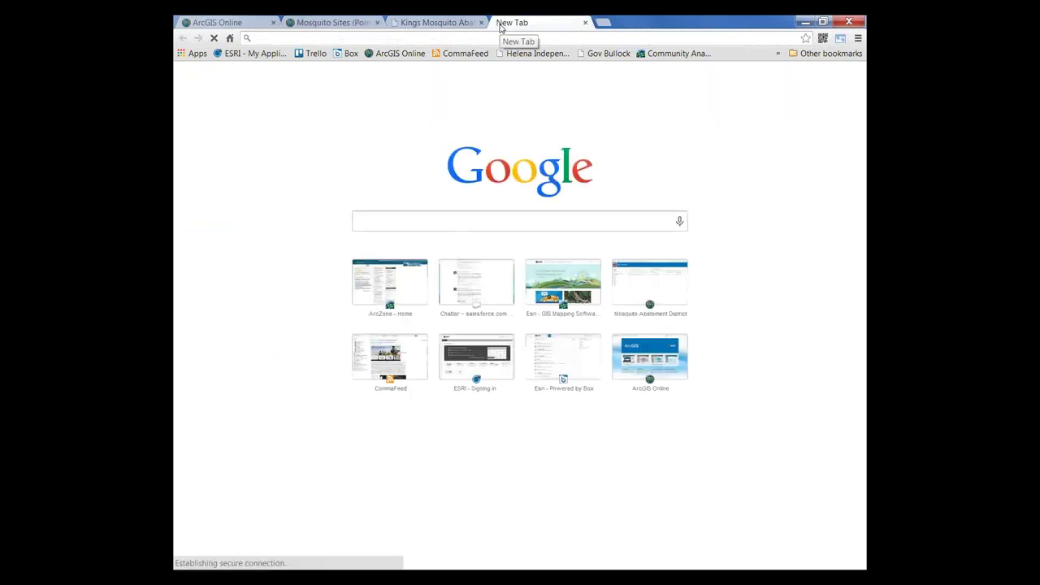
type("esri.sto")
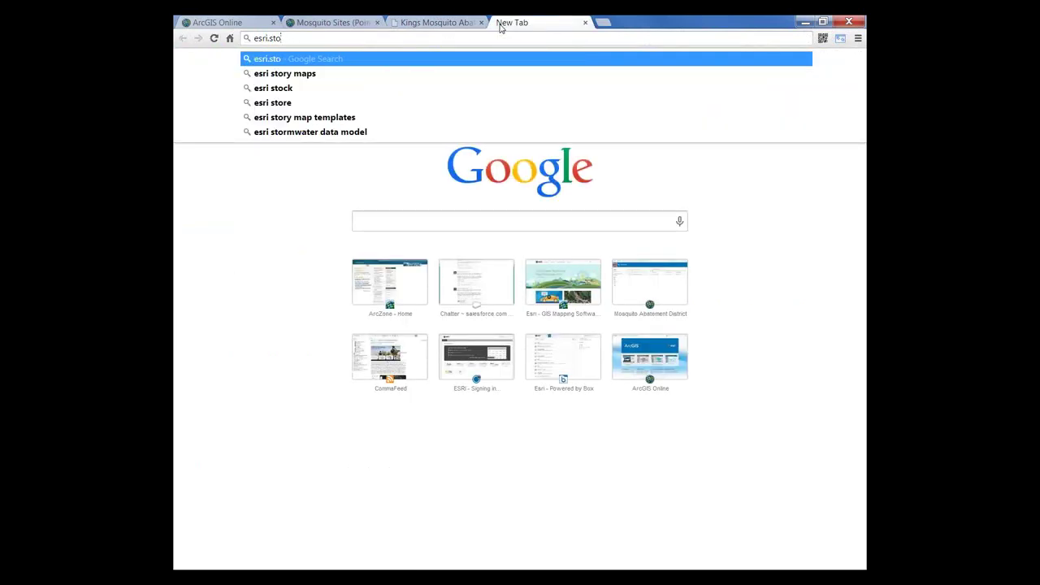
type("ry")
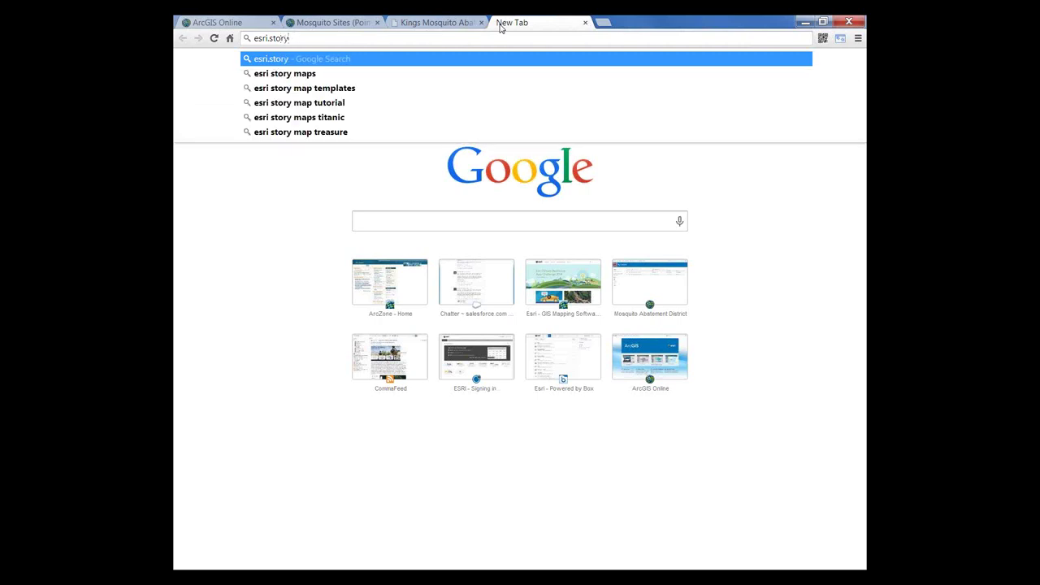
type("maps.c")
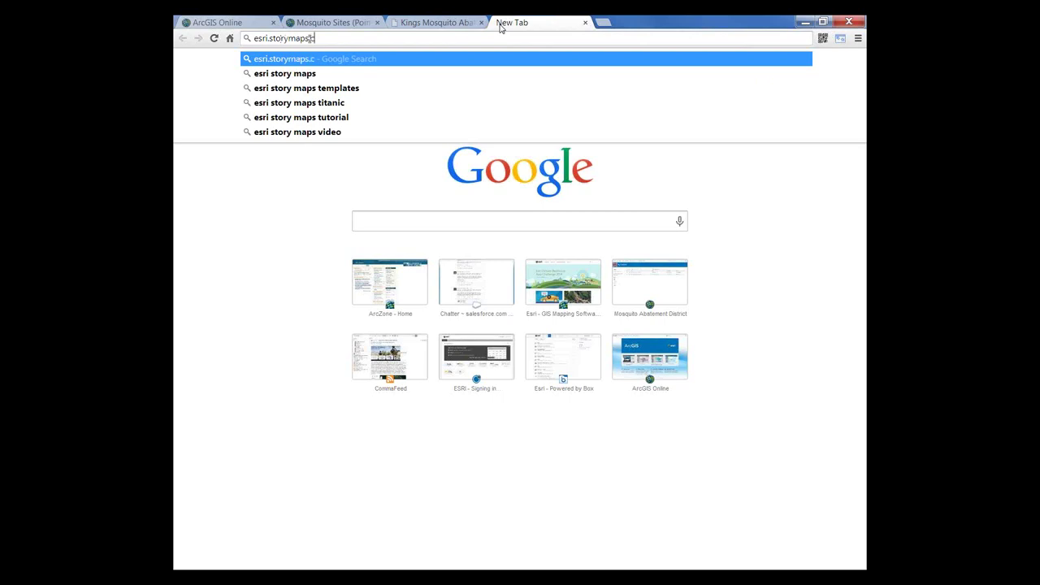
type("om")
key("Return")
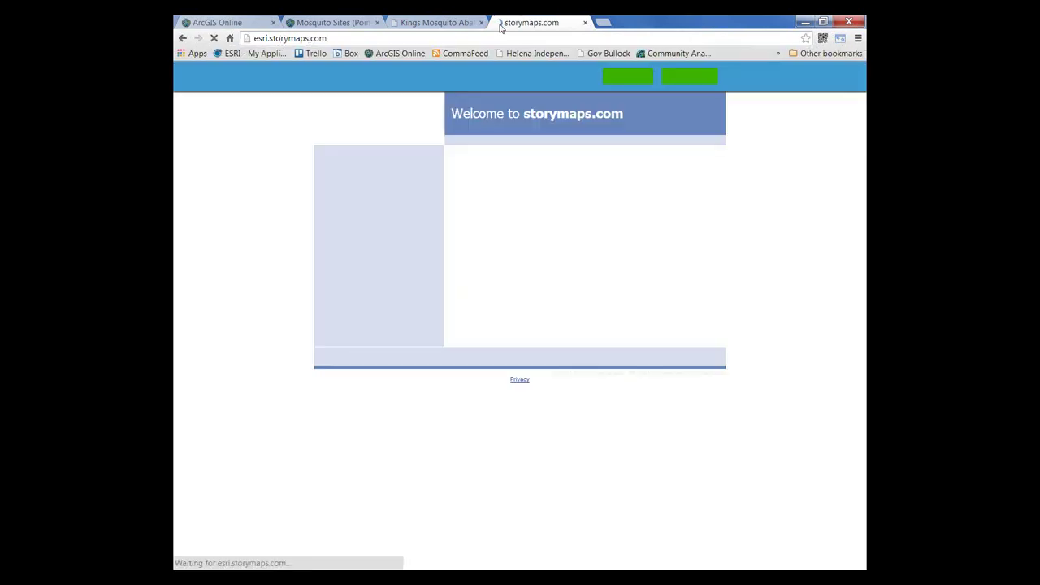
left_click(276, 39)
type("s")
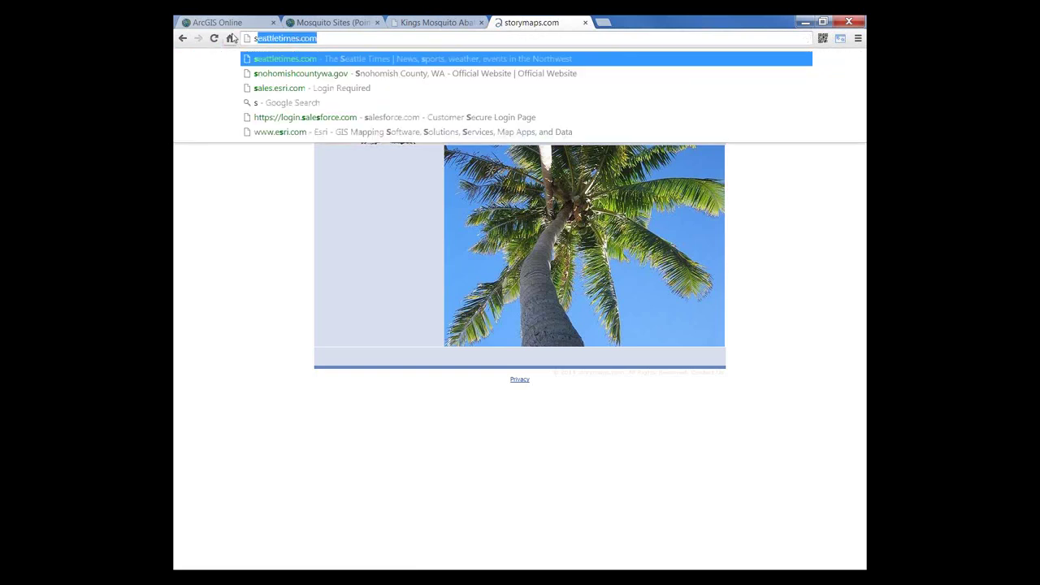
type("torya")
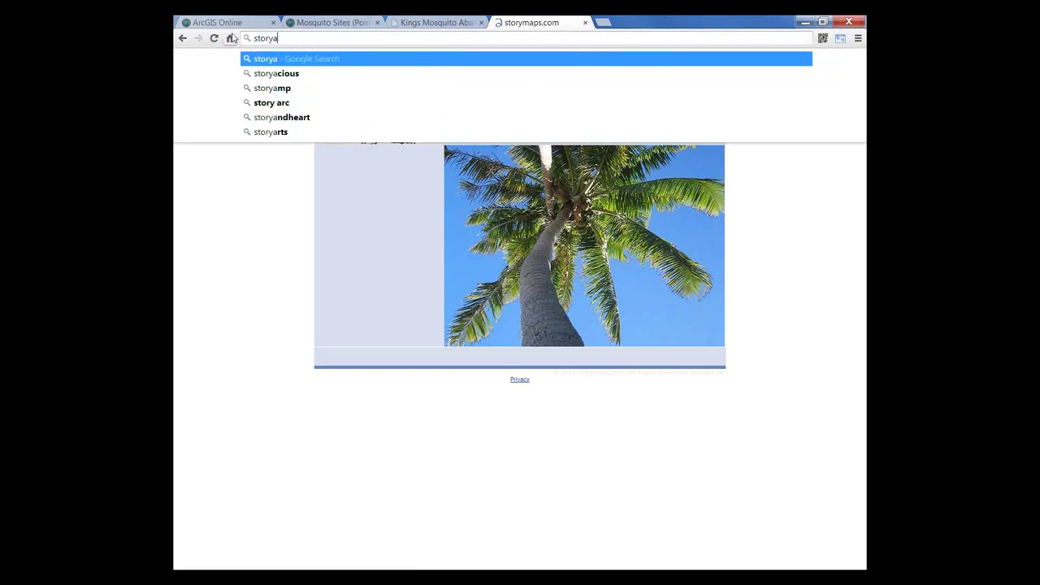
key("BackSpace")
type("maps.e")
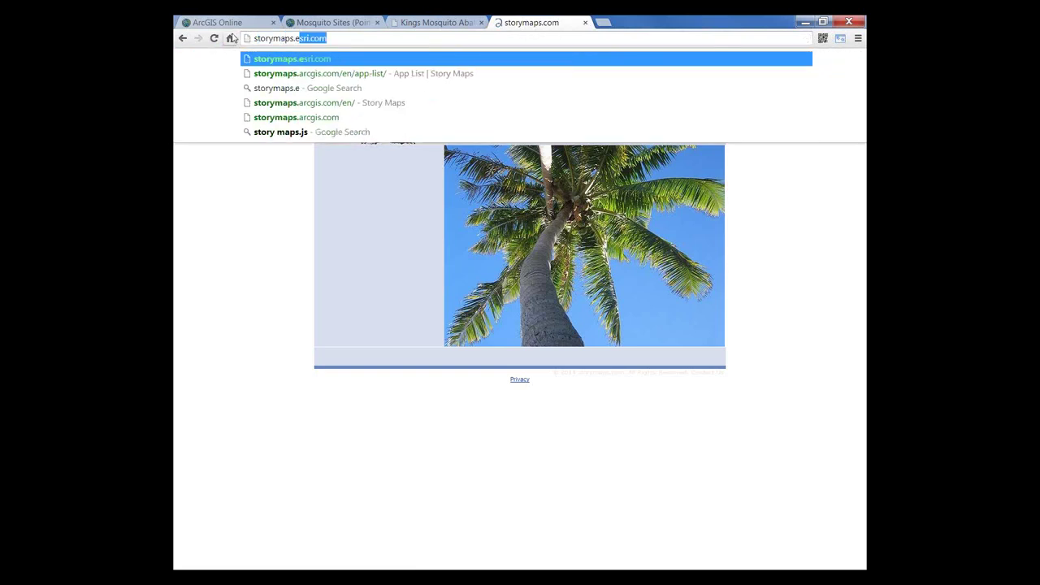
type("sri.com")
key("Return")
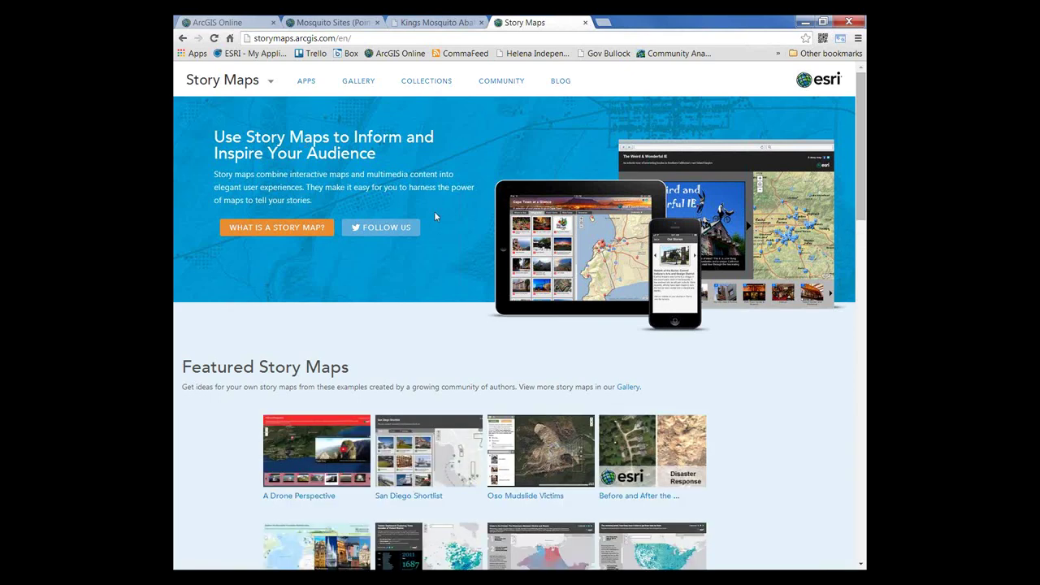
Step: Browse the story map Gallery and App List, then return to the Mosquito Sites (Points) tab
scroll(434, 216, "down", 1)
scroll(433, 216, "up", 1)
left_click(355, 84)
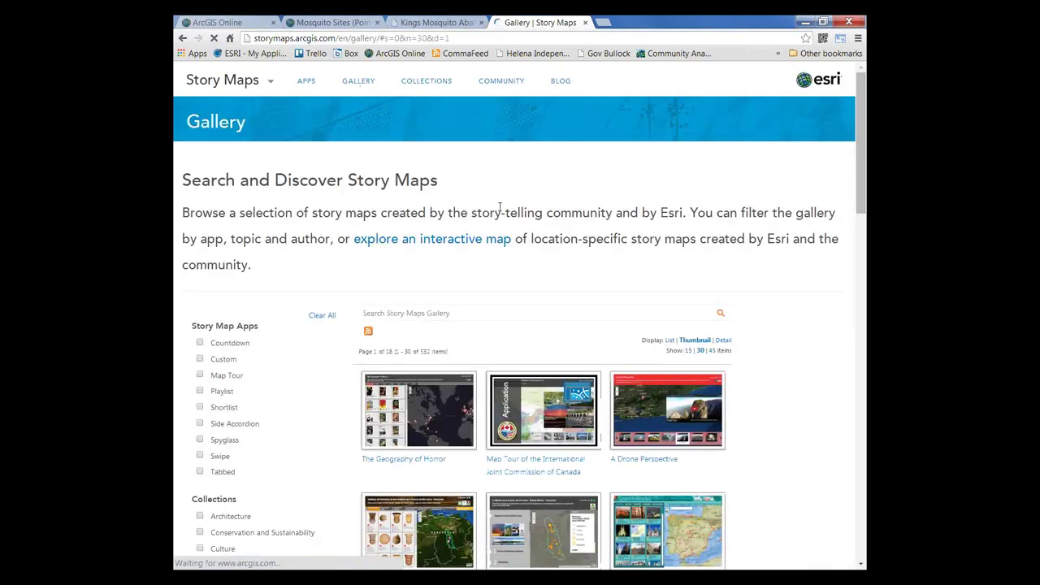
left_click(305, 85)
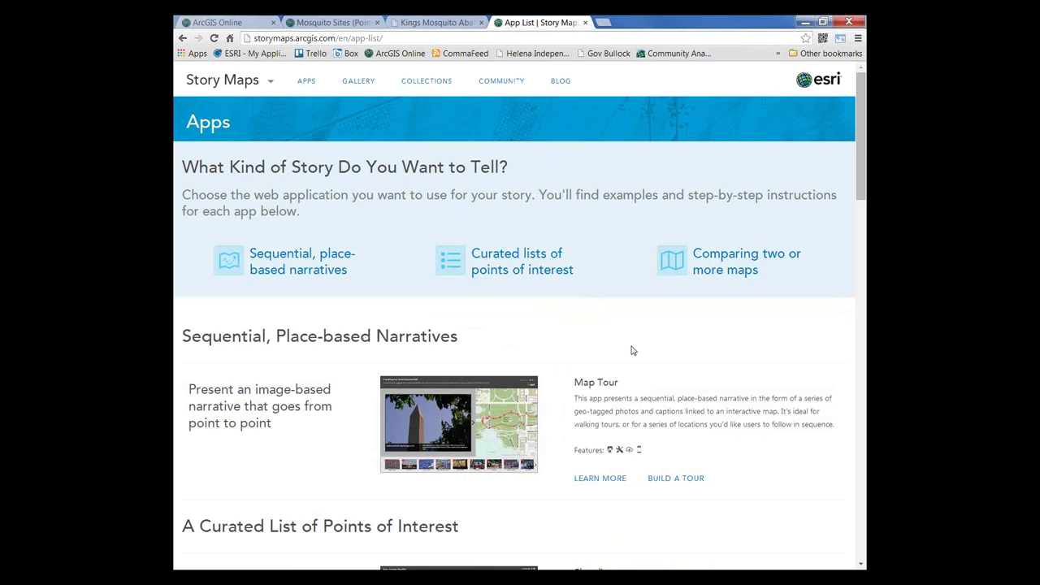
scroll(632, 350, "down", 1)
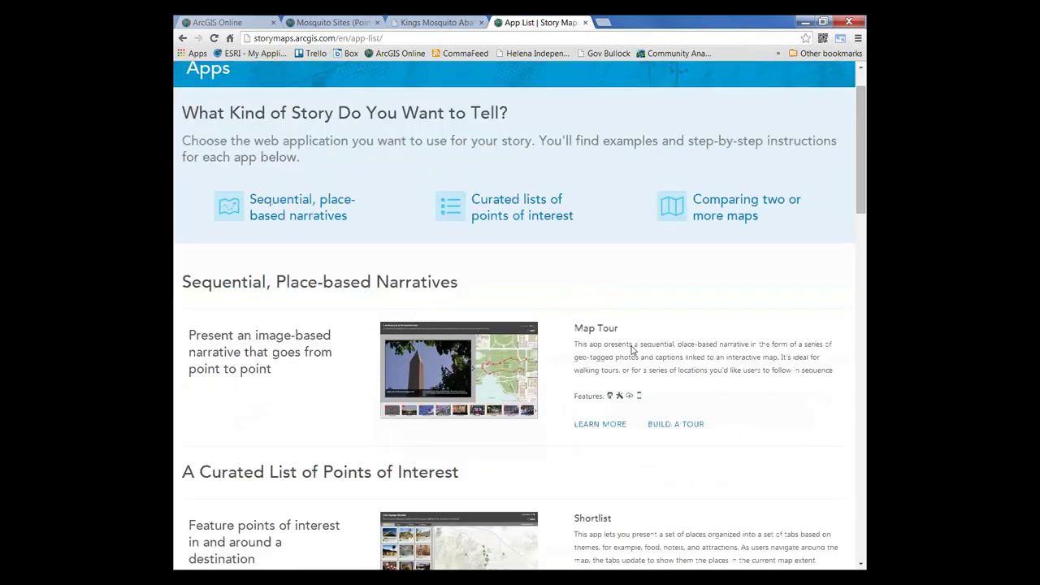
scroll(632, 350, "down", 4)
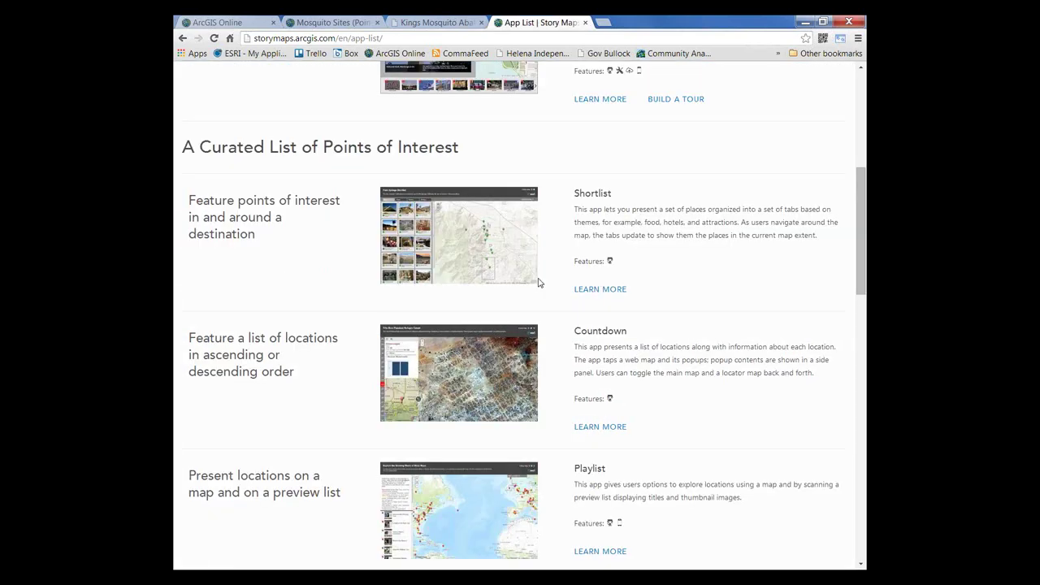
scroll(646, 262, "down", 1)
scroll(647, 262, "down", 3)
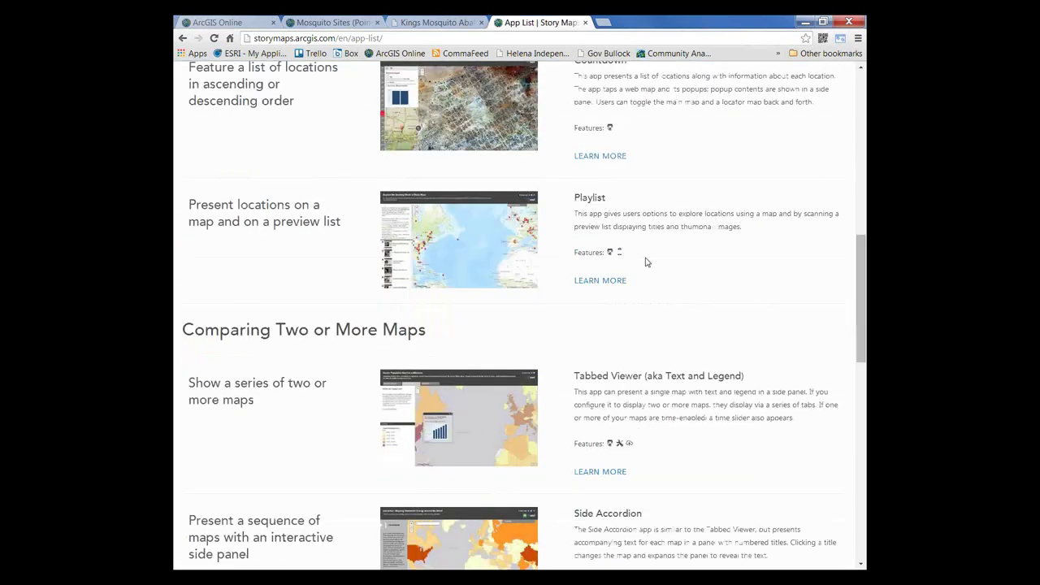
scroll(647, 261, "down", 1)
scroll(615, 335, "up", 1)
scroll(615, 335, "up", 3)
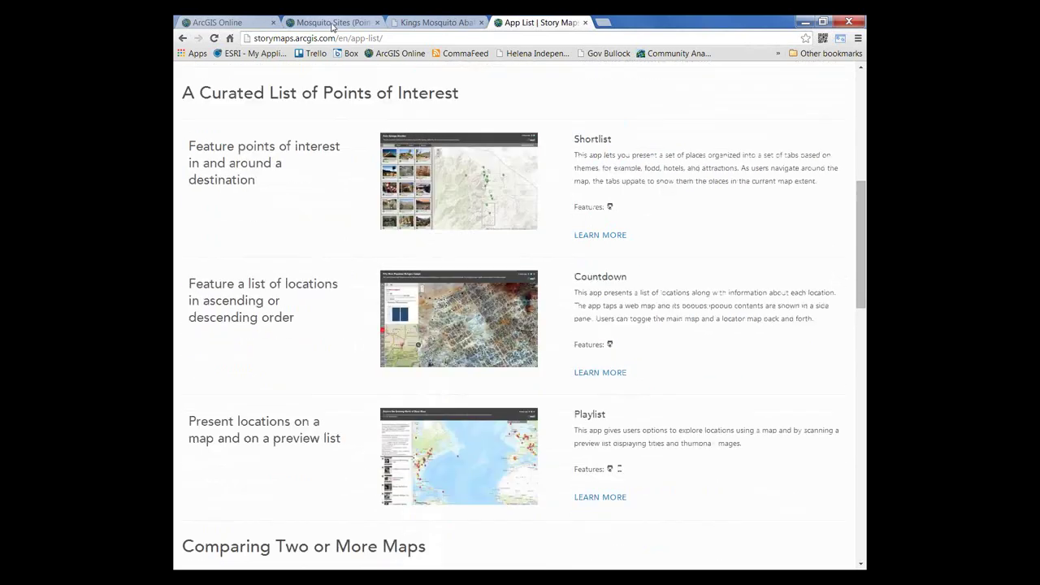
left_click(331, 24)
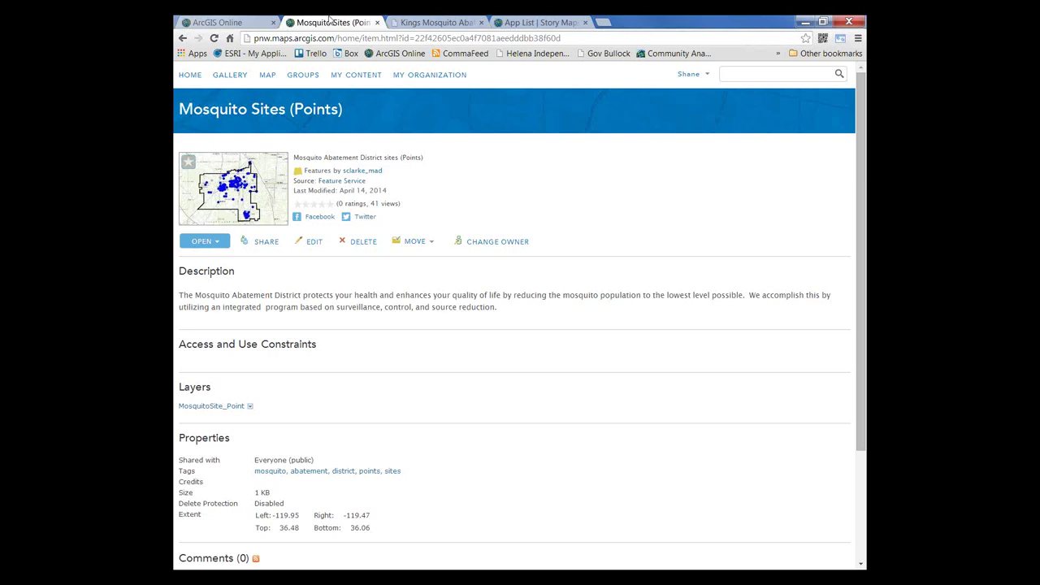
Step: Open the 2013 WNV Activity item from My Content in the ArcGIS.com map viewer
left_click(365, 75)
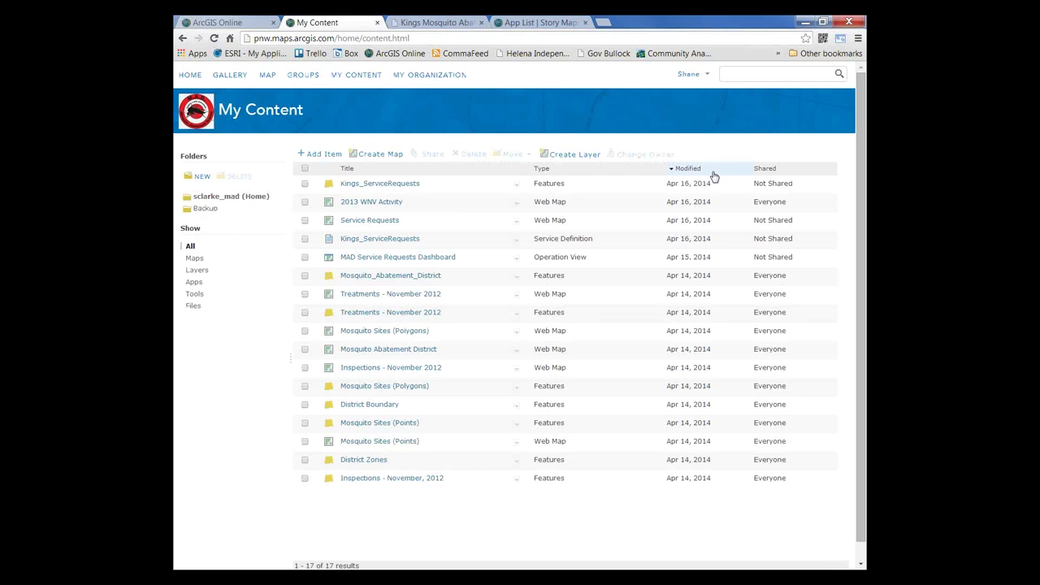
left_click(366, 209)
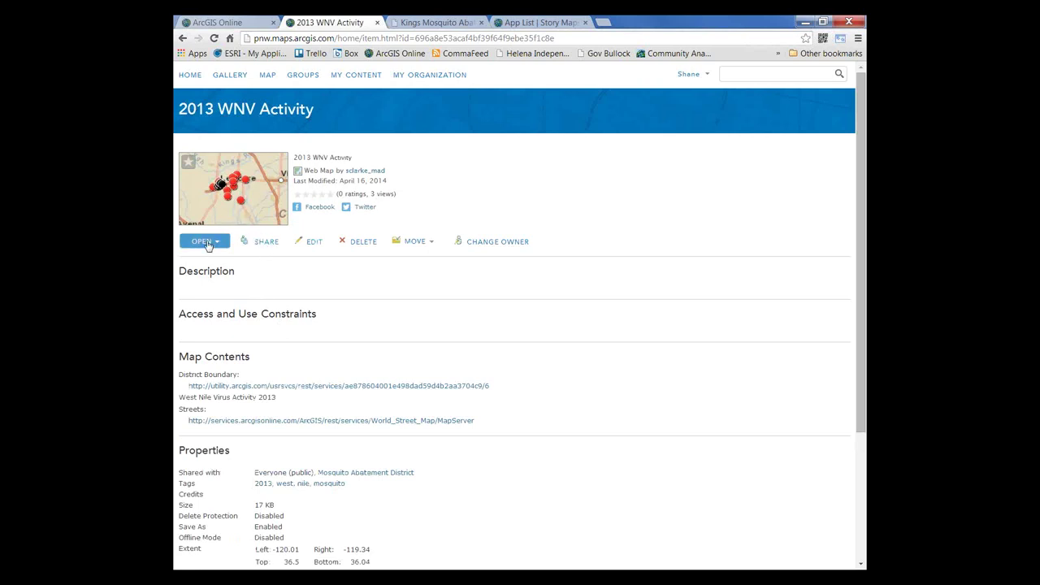
left_click(207, 243)
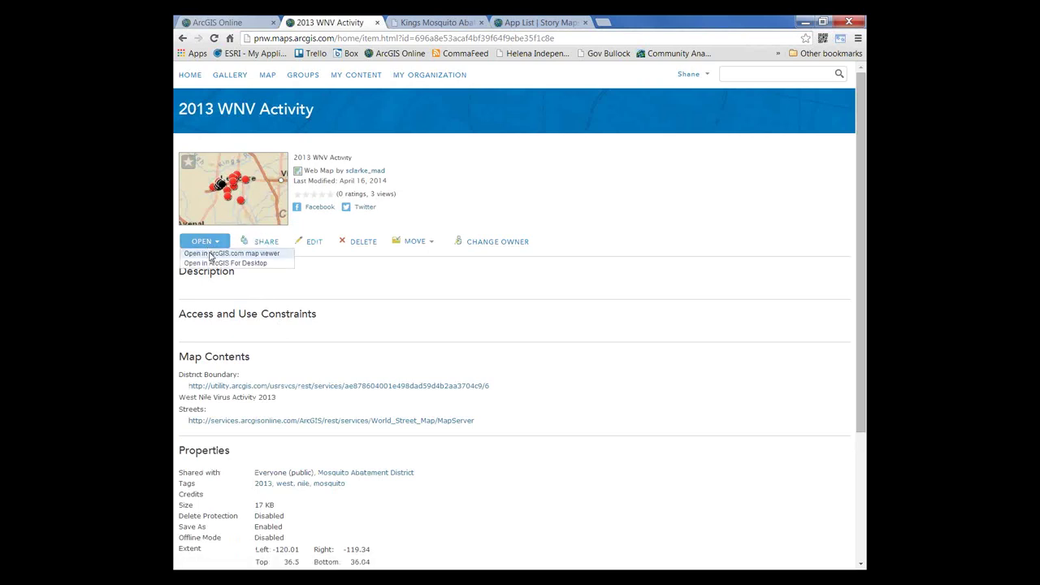
left_click(210, 255)
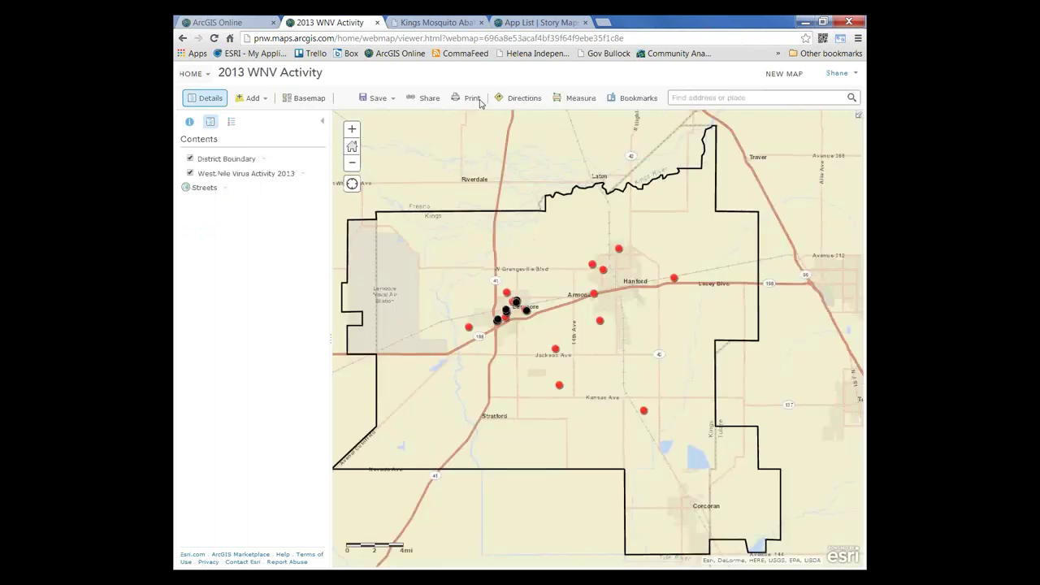
Step: Check the map's print preview, then begin making a web app and browse the templates
left_click(524, 98)
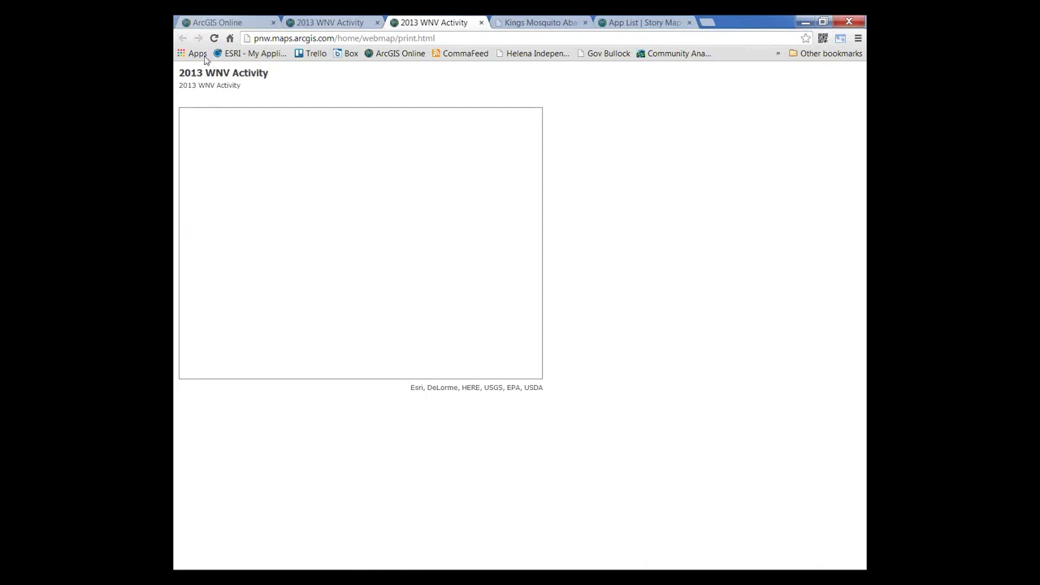
left_click(481, 22)
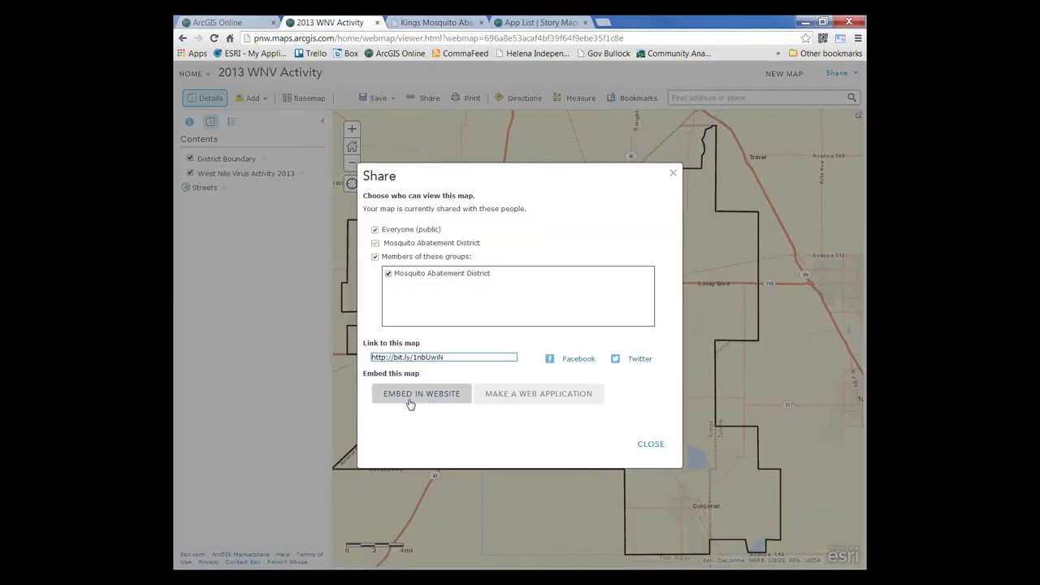
left_click(524, 398)
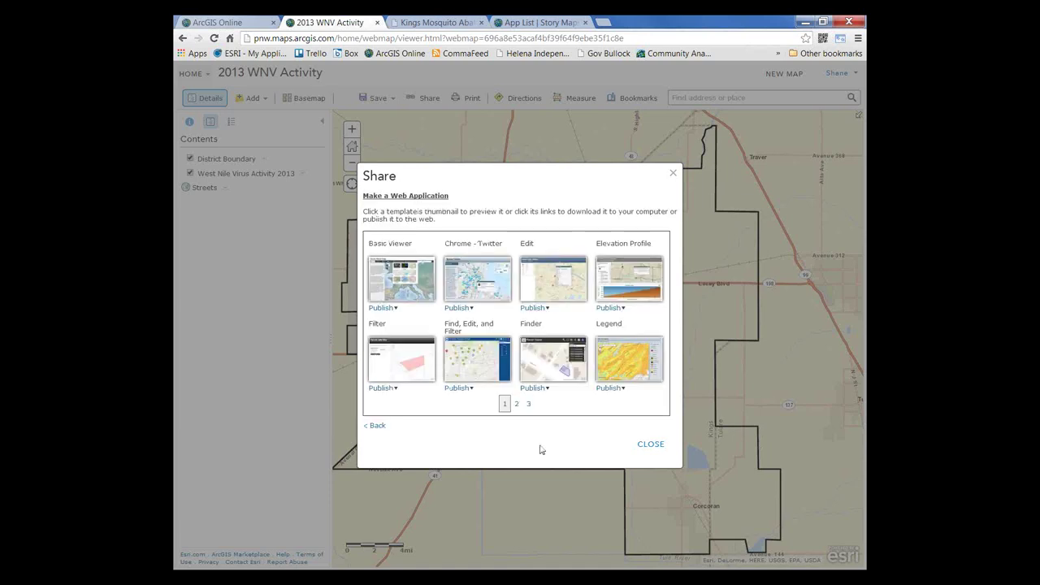
left_click(515, 405)
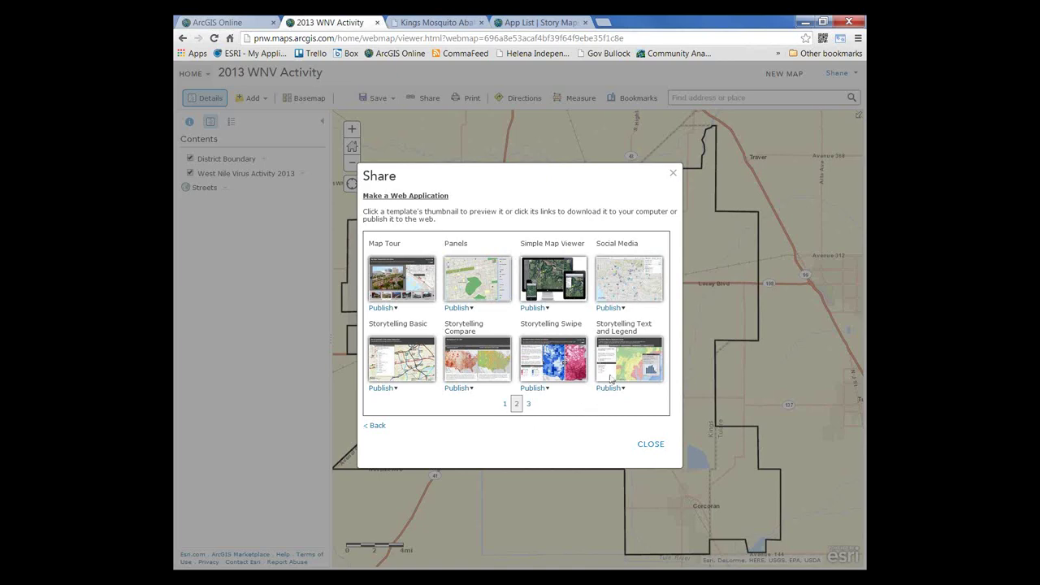
Step: Publish with the Storytelling Text and Legend template and open the new app's item page
mouse_move(620, 367)
left_click(611, 388)
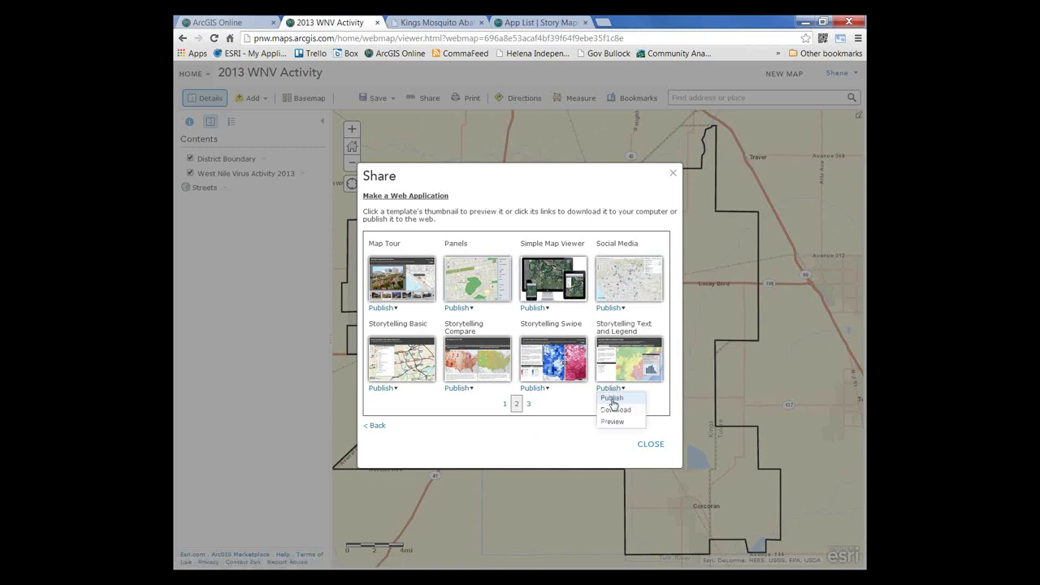
left_click(613, 404)
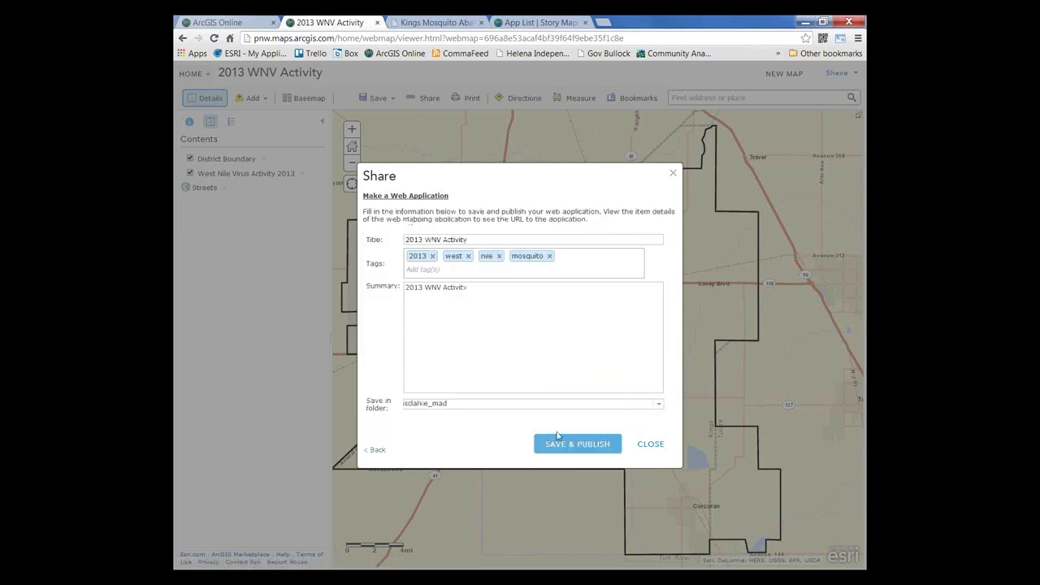
left_click(566, 446)
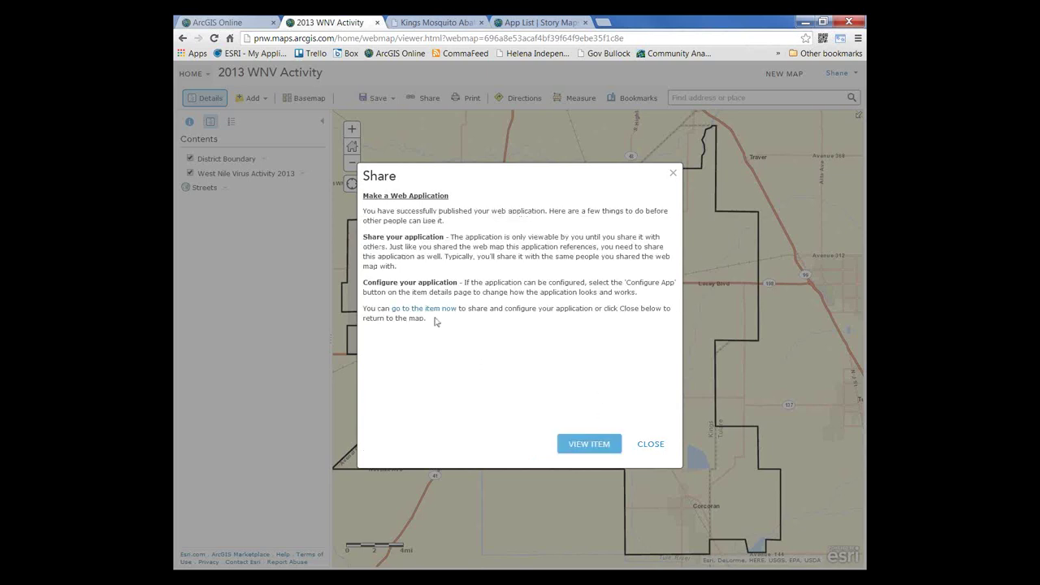
left_click(436, 310)
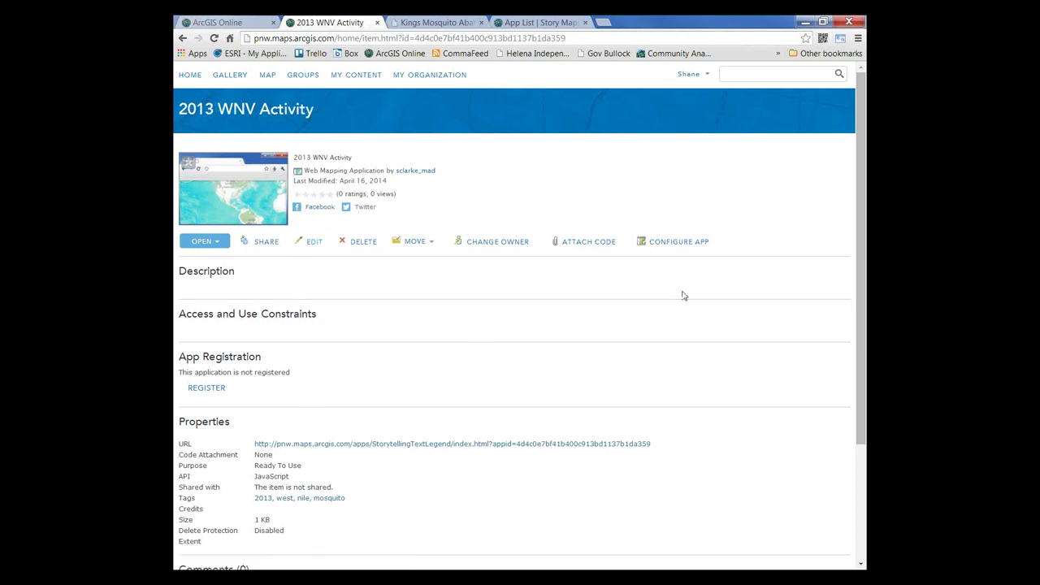
Step: Retitle the app '2013 West Nile Virus Activity' in its configuration and apply the change
left_click(667, 246)
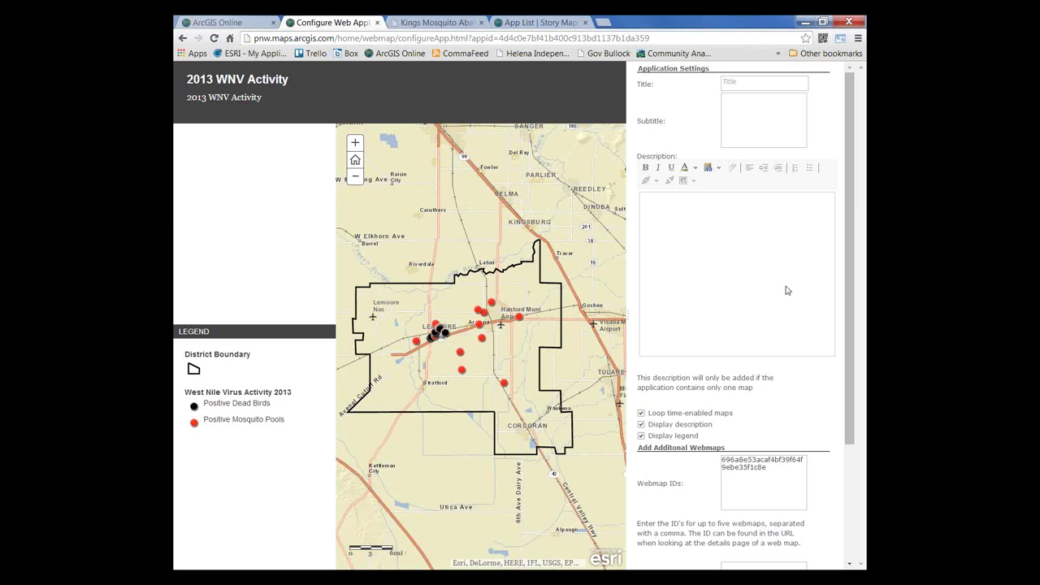
left_click(741, 82)
type("2013")
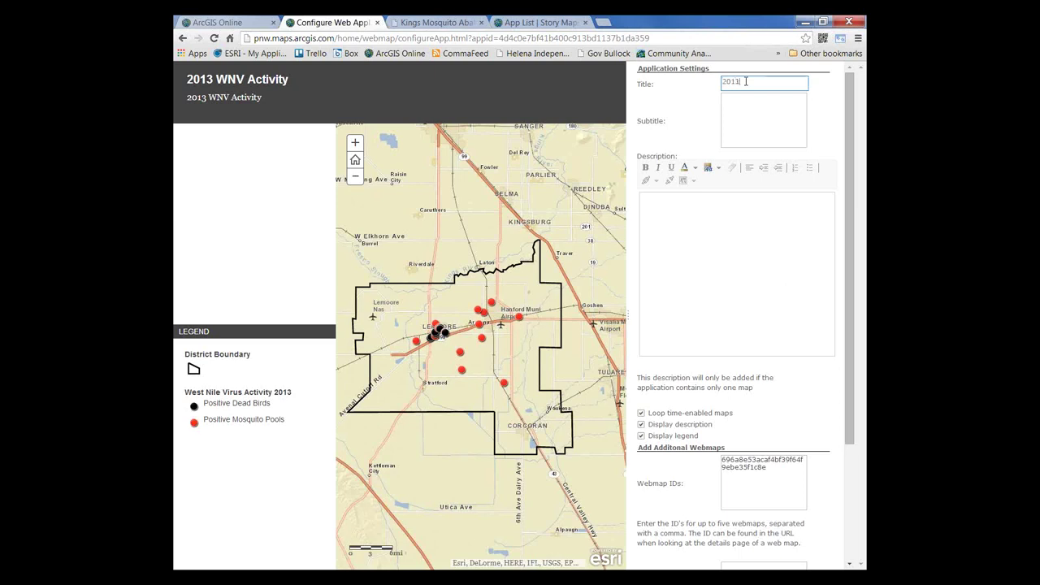
type(" West Nile Virus Activity")
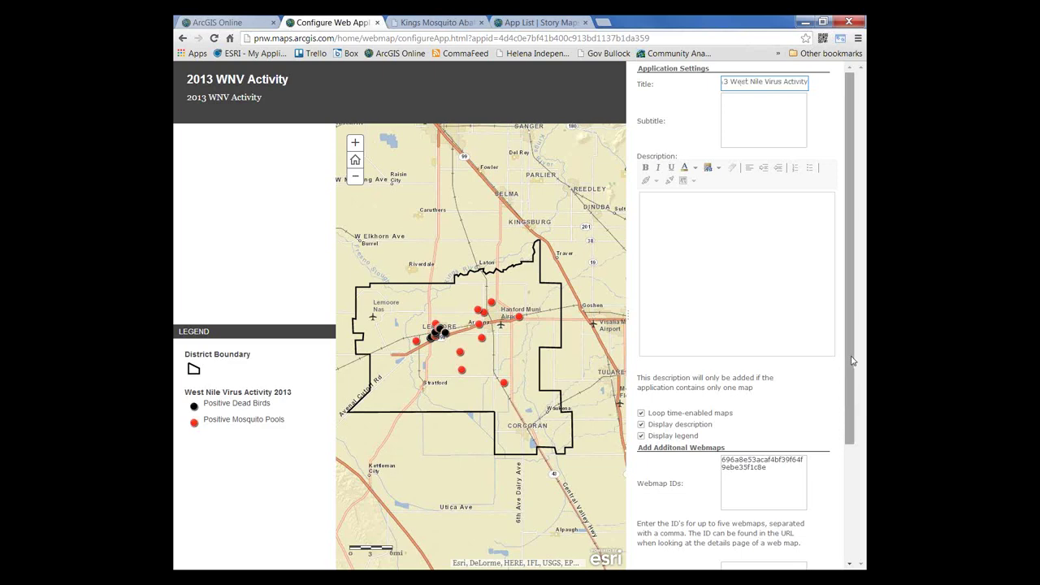
left_click(851, 406)
left_click_drag(852, 406, 855, 480)
left_click(788, 438)
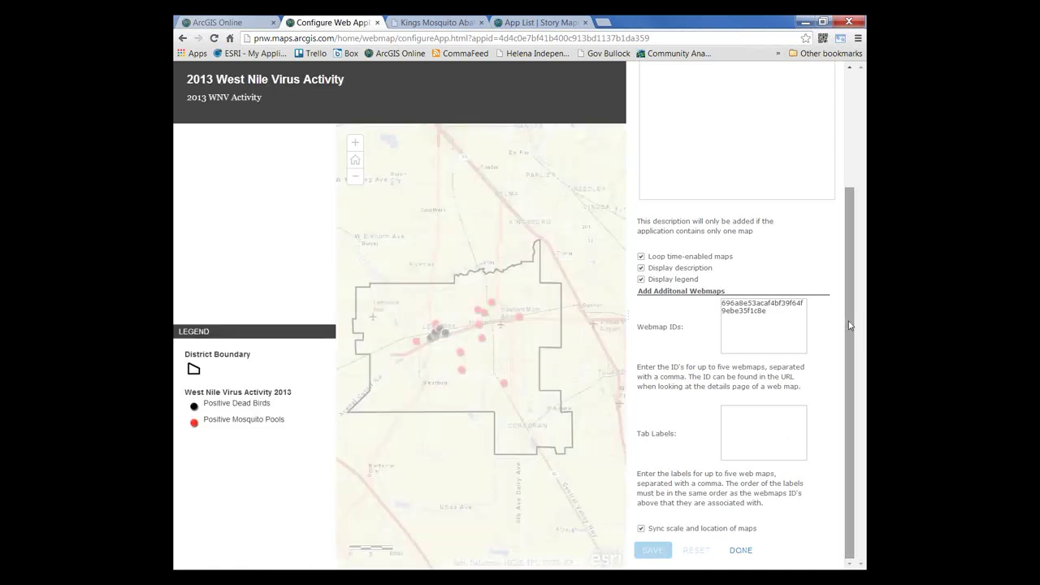
scroll(849, 325, "up", 3)
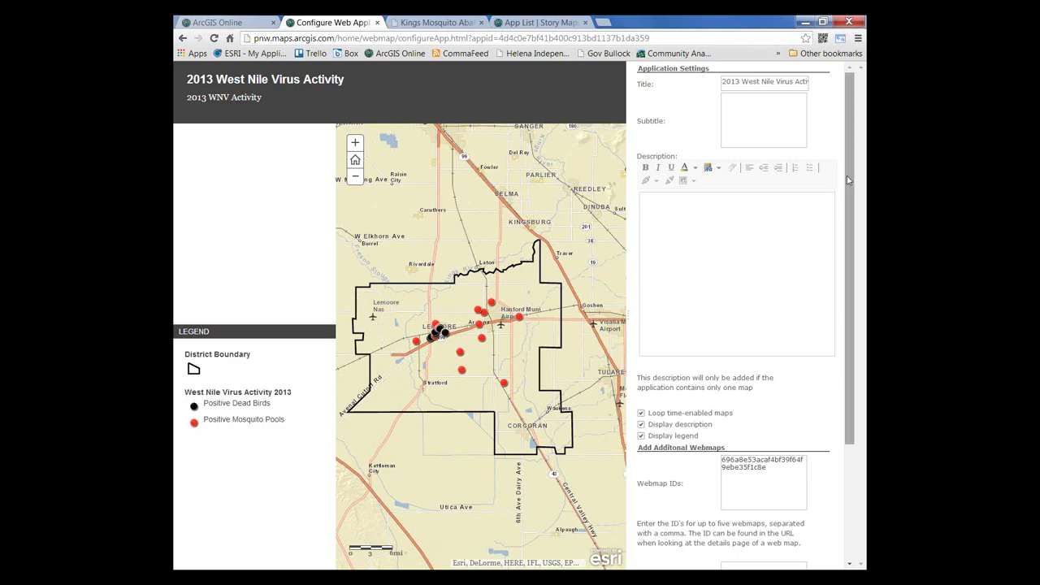
scroll(850, 178, "down", 3)
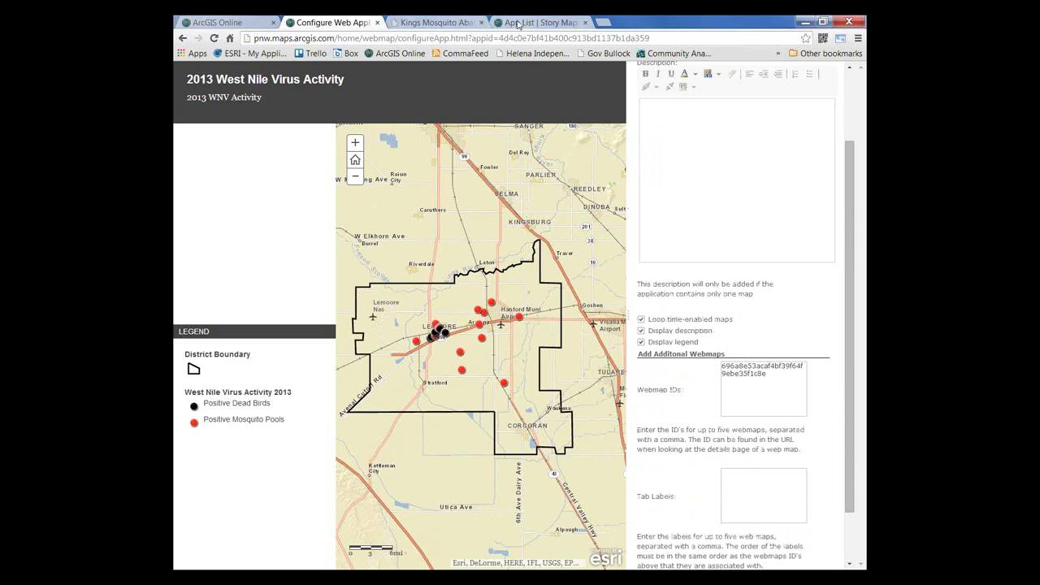
left_click(517, 24)
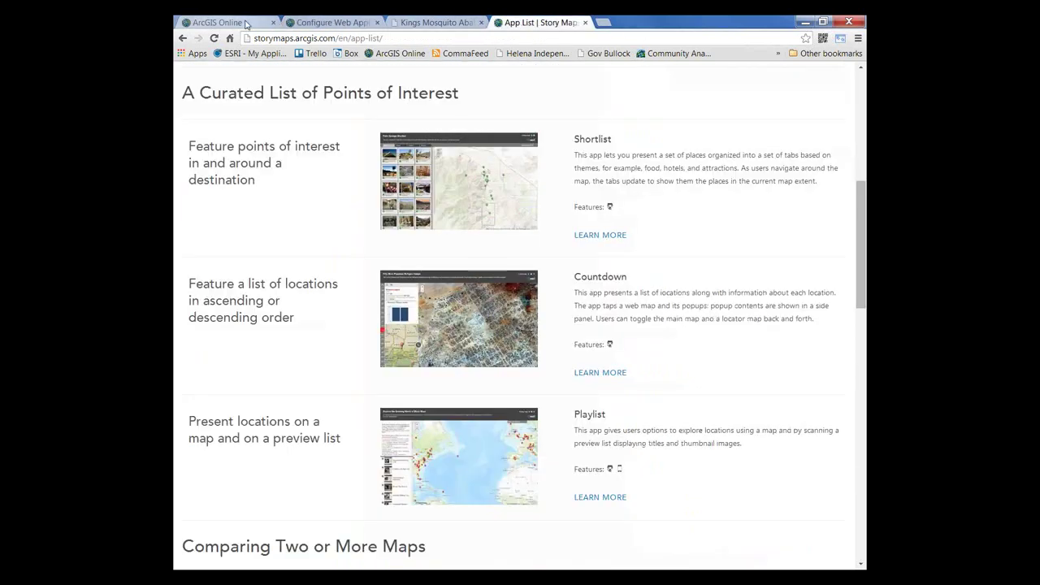
Step: Sign in to the organization's ArcGIS Online account and open My Content
left_click(246, 25)
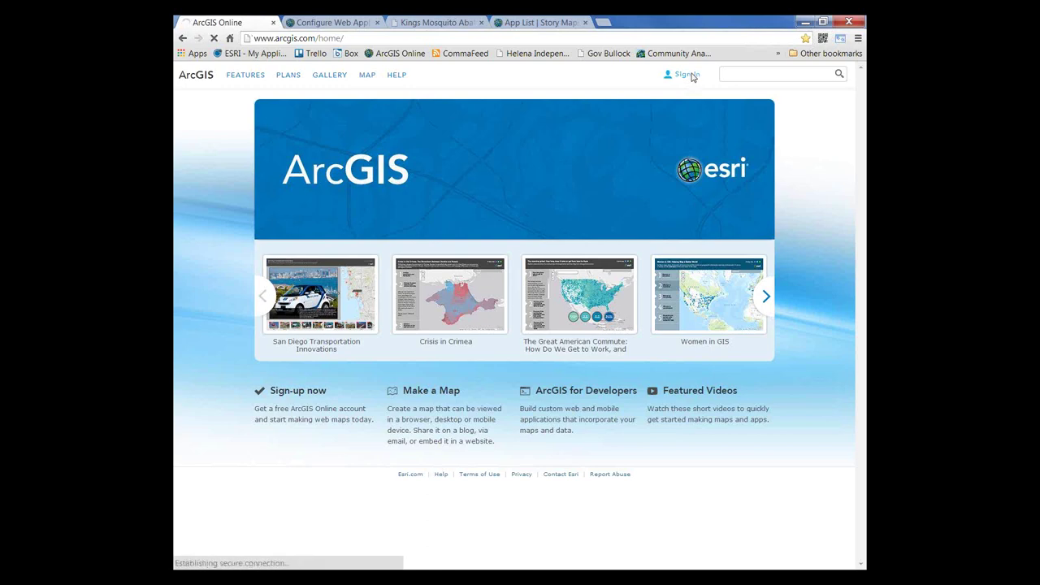
left_click(690, 75)
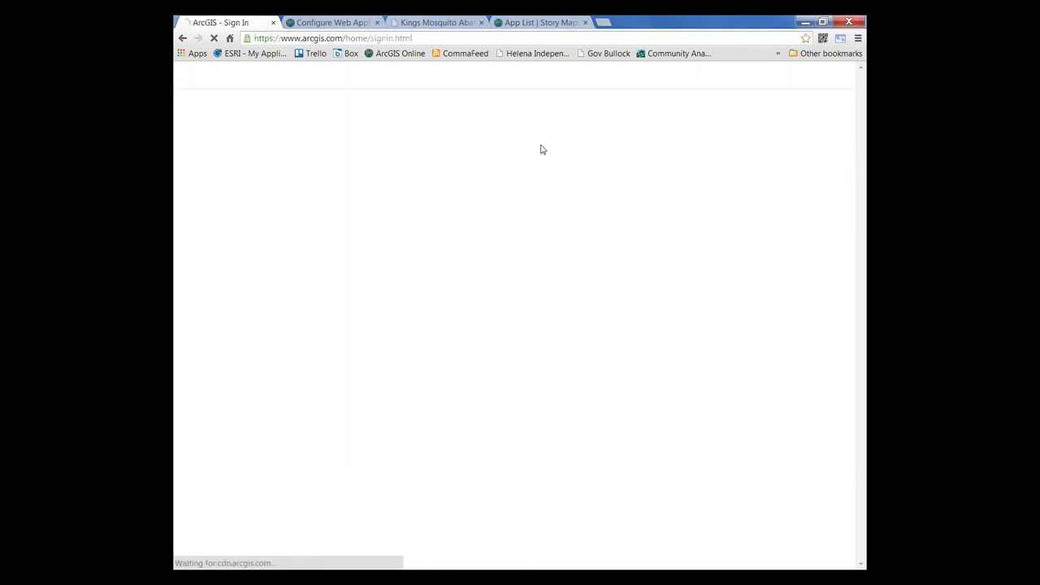
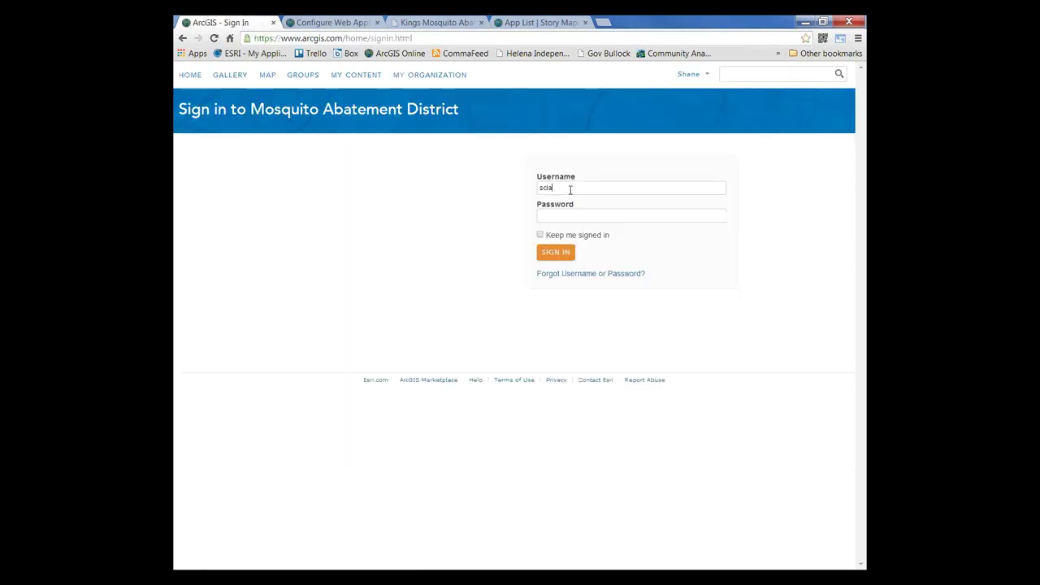
left_click(555, 253)
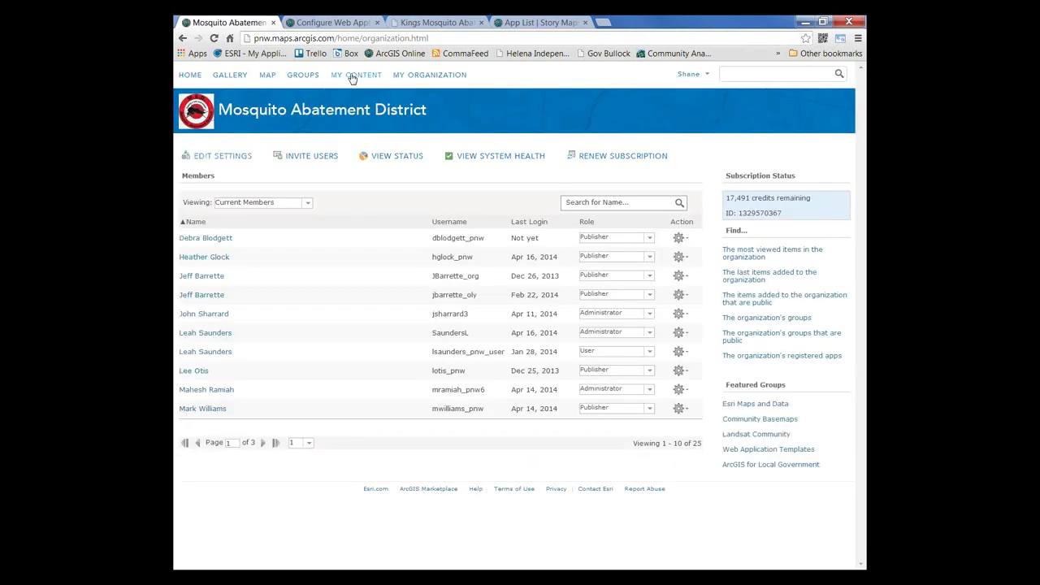
left_click(352, 76)
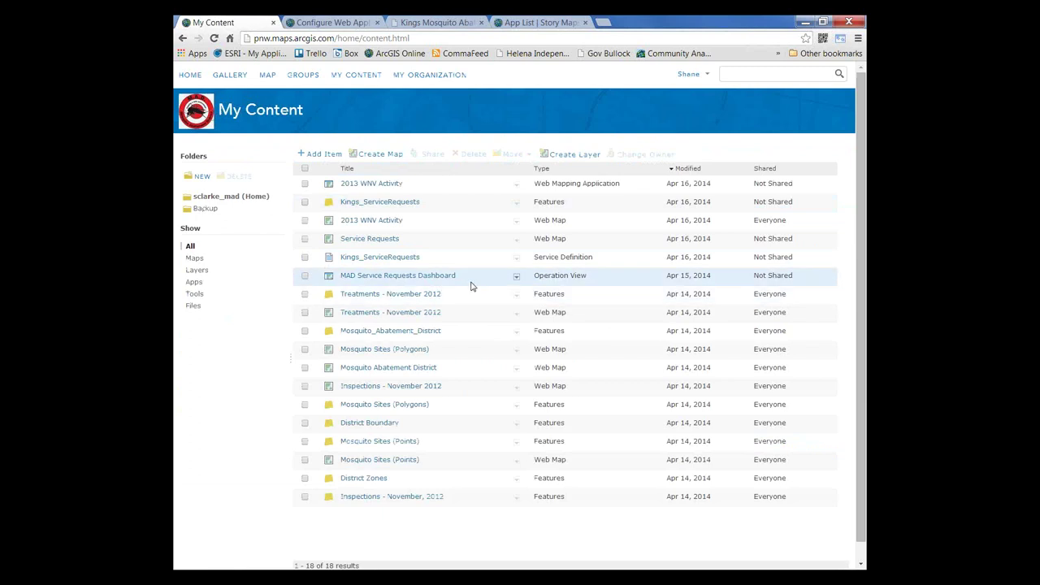
Step: Copy the Inspections - November 2012 map's id and append it to the Webmap IDs
left_click(383, 390)
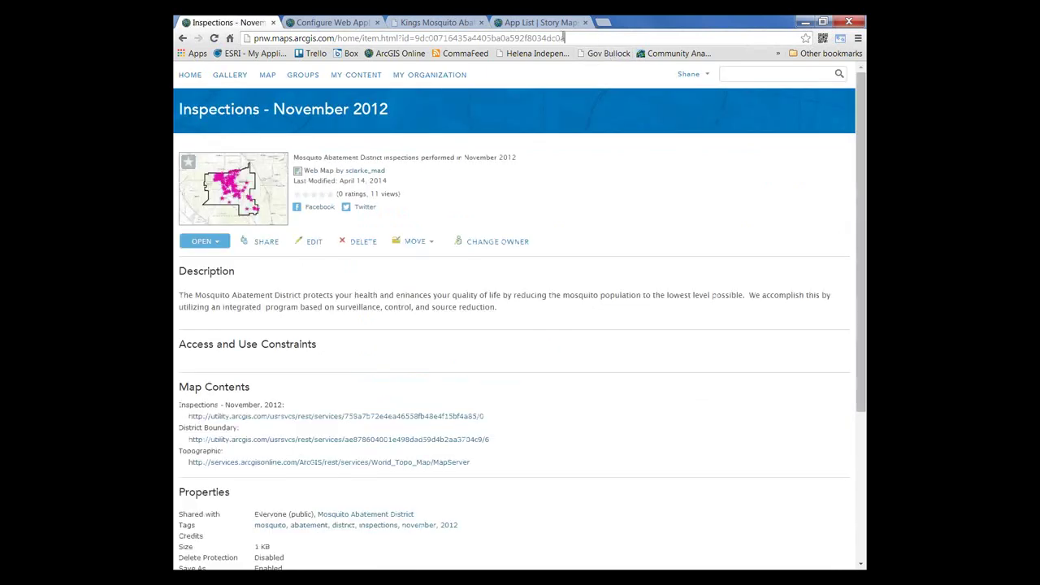
left_click_drag(579, 38, 417, 41)
key("ctrl+c")
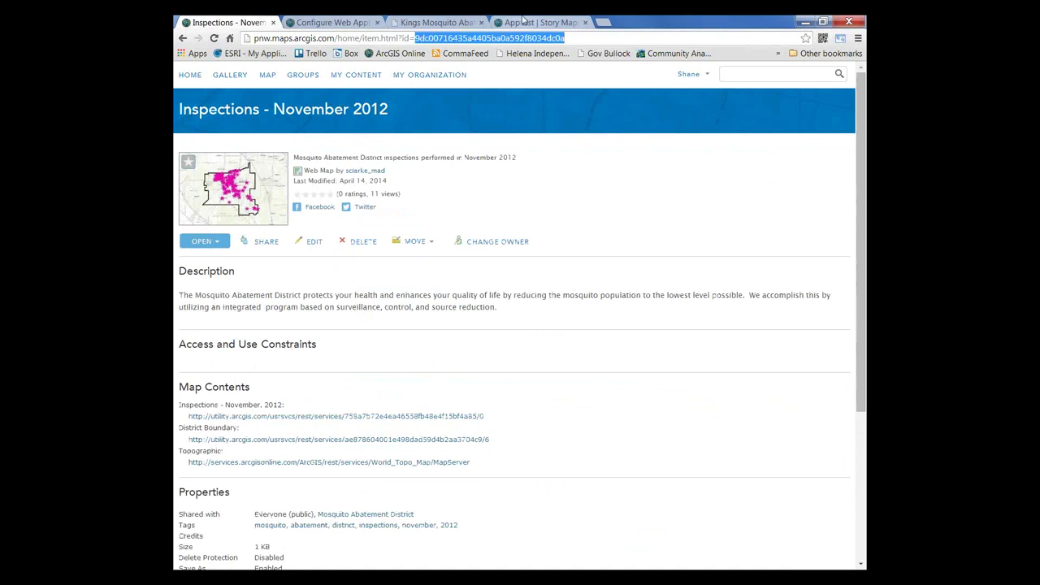
left_click(351, 26)
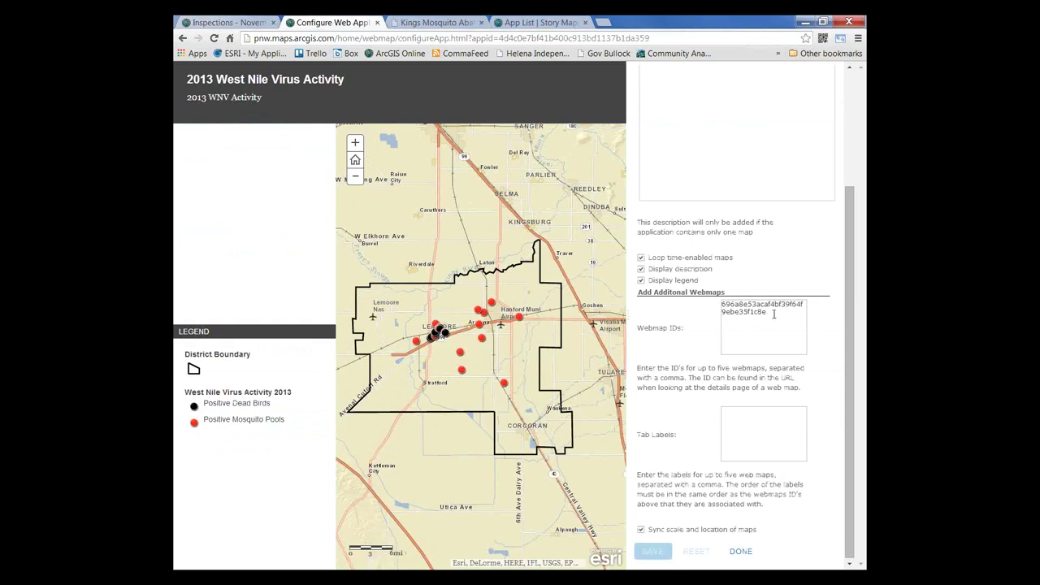
left_click(773, 315)
type(",")
key("ctrl+v")
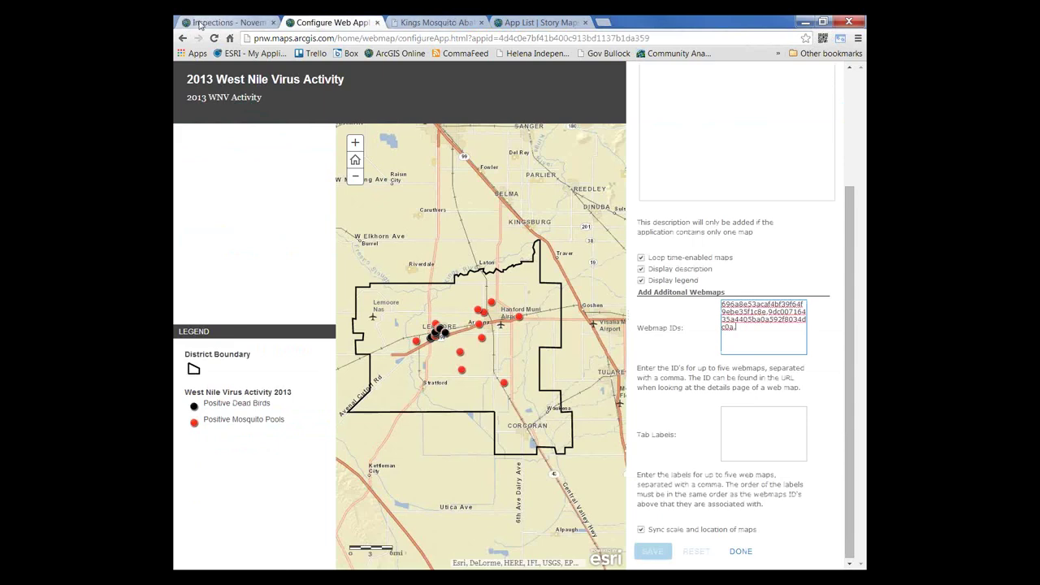
Step: Copy the Treatments - November 2012 map's id and add it to the Webmap IDs
left_click(244, 20)
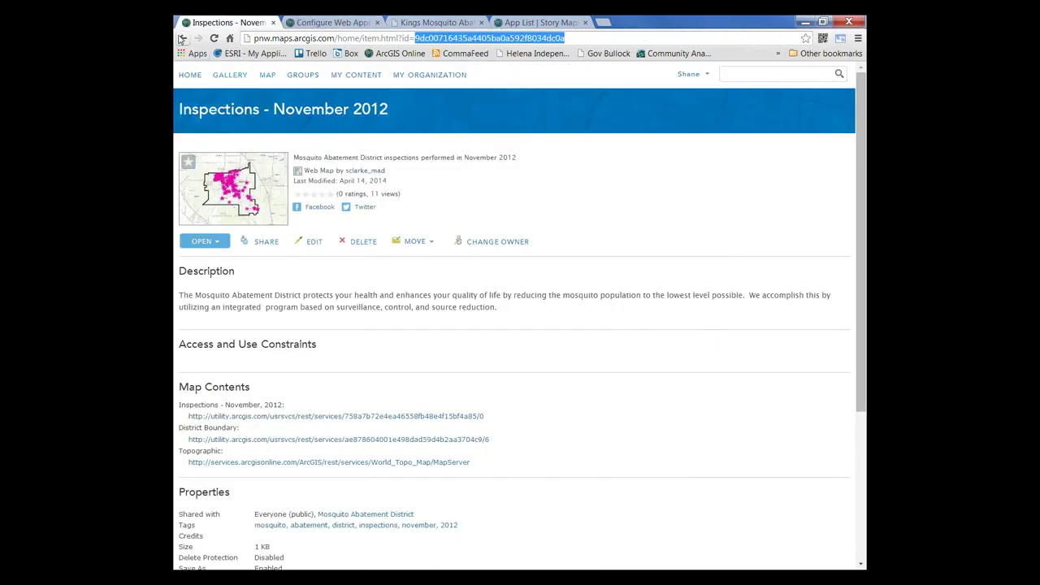
left_click(183, 38)
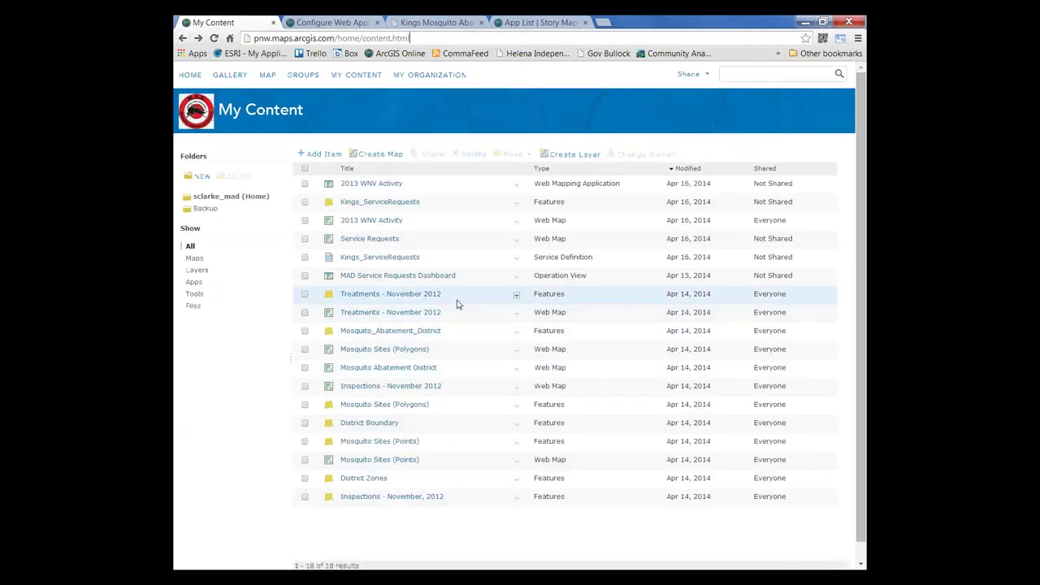
left_click(398, 314)
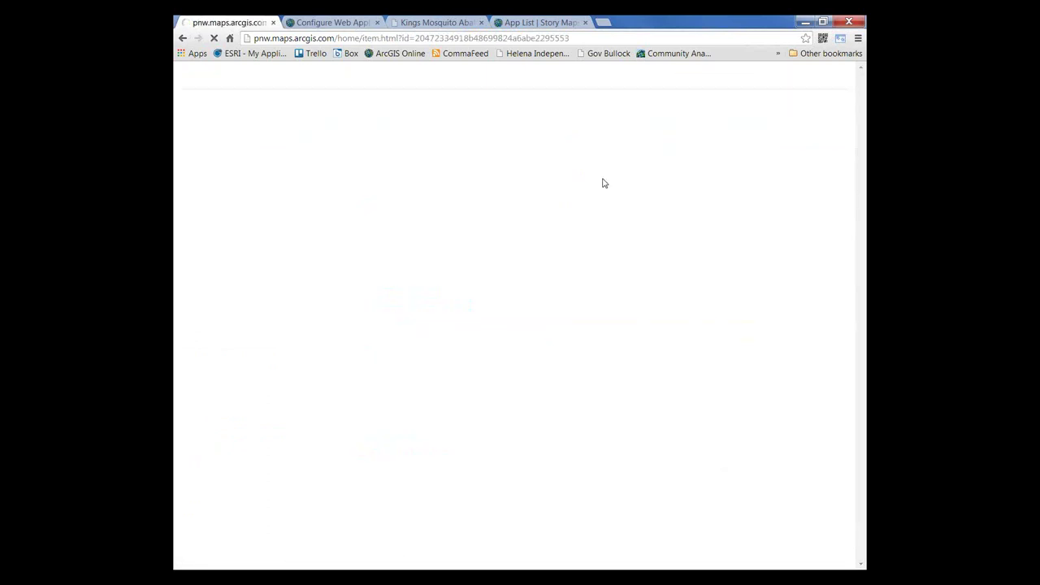
left_click_drag(569, 38, 415, 39)
key("ctrl+c")
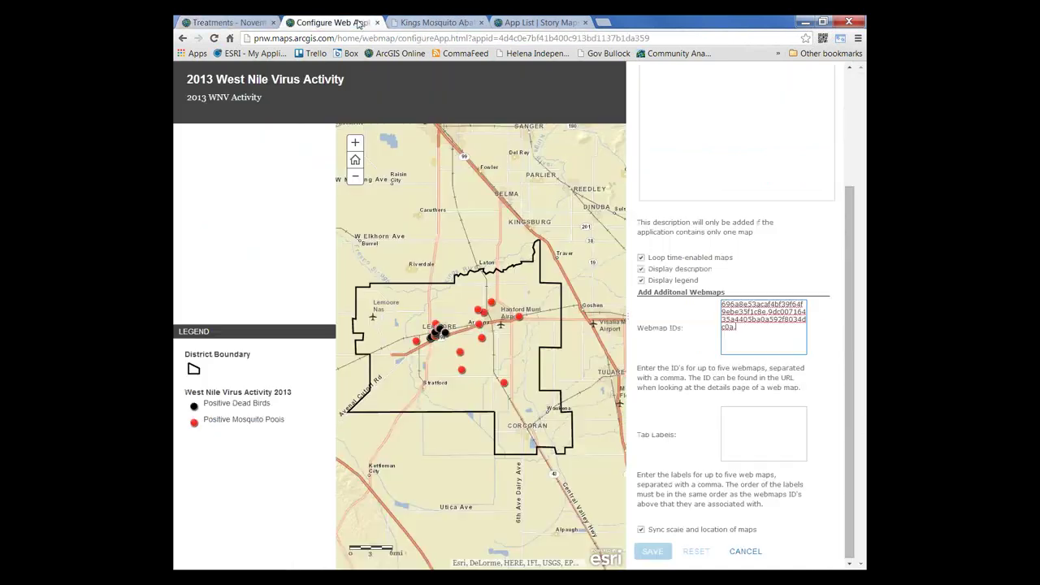
left_click(331, 22)
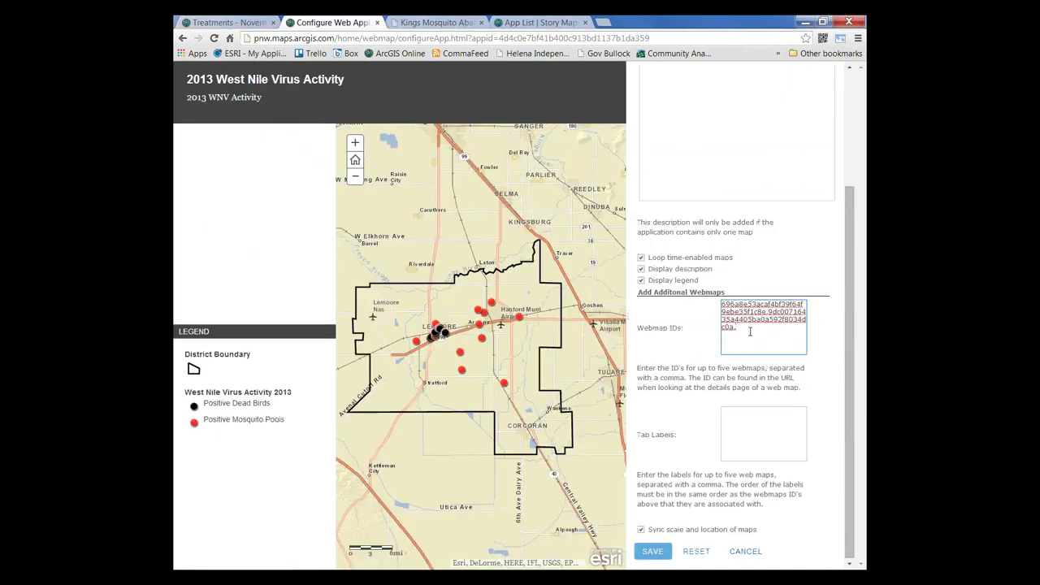
key("ctrl+v")
Step: Enter tab labels WNV Activity, Inspections and Treatments, and save the configuration
left_click(738, 414)
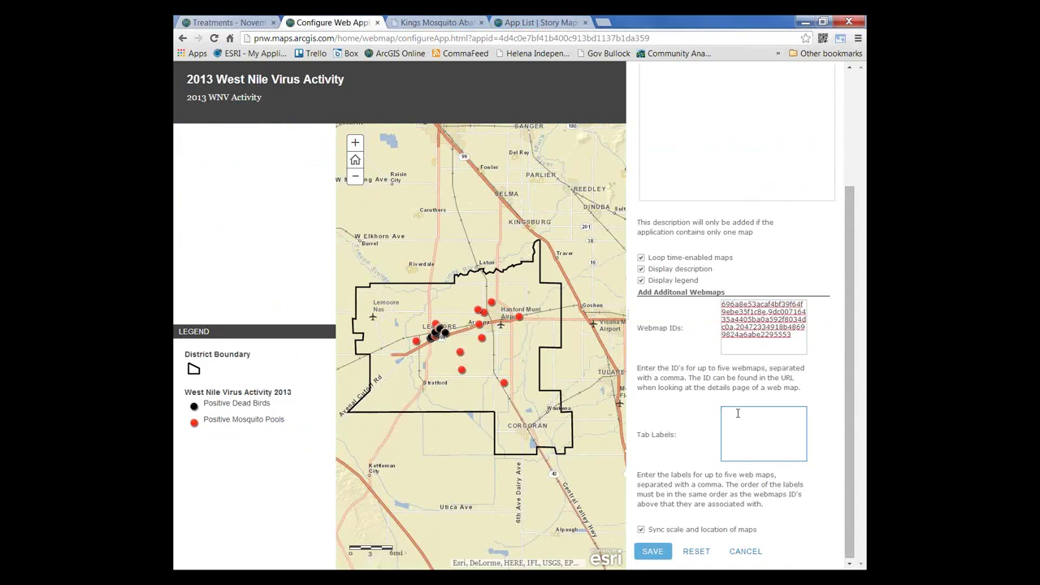
type("2013")
key("BackSpace")
key("BackSpace")
key("BackSpace")
key("BackSpace")
type("WNV 2")
type("ctivity, Inspections,Treatments")
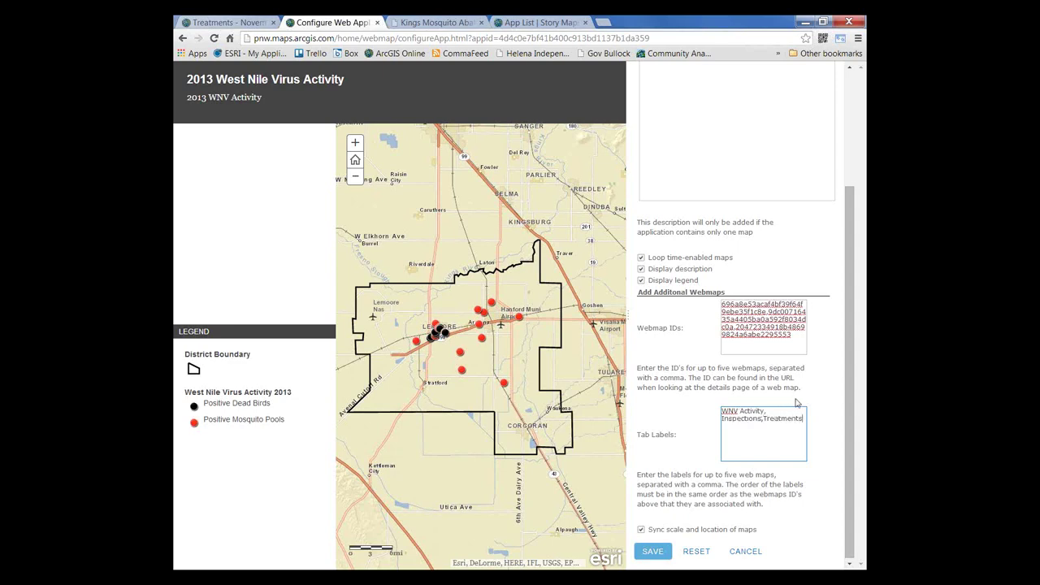
left_click_drag(850, 349, 850, 348)
left_click(661, 552)
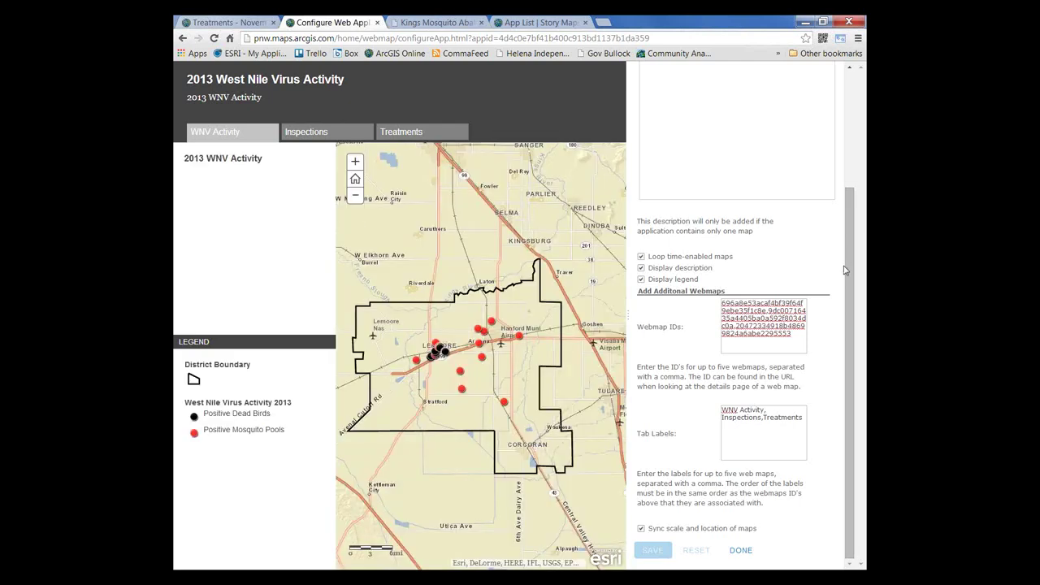
Step: Preview the Inspections and Treatments tabs, then finish the configuration with DONE
left_click_drag(846, 258, 865, 281)
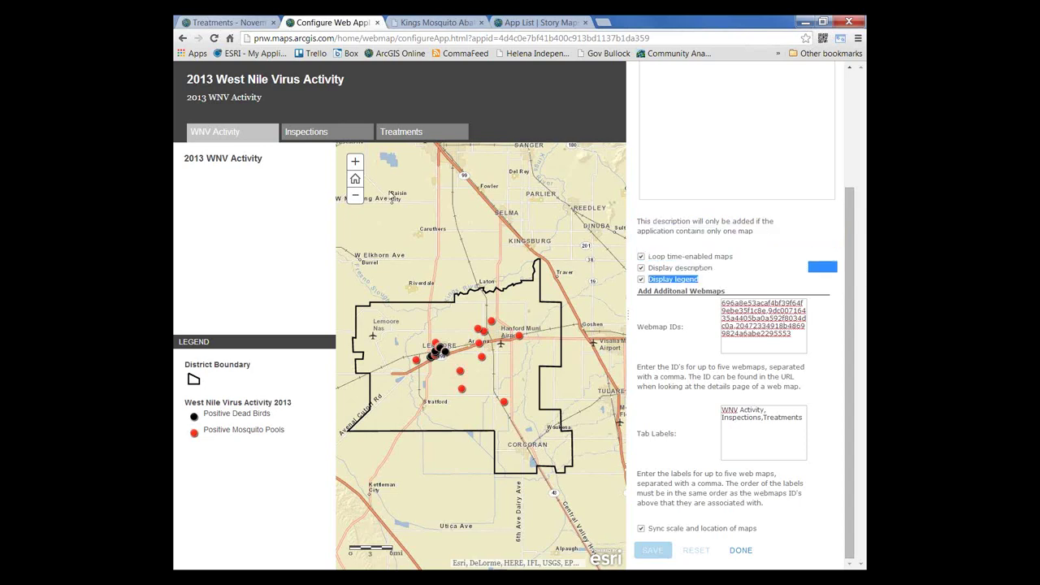
left_click(312, 135)
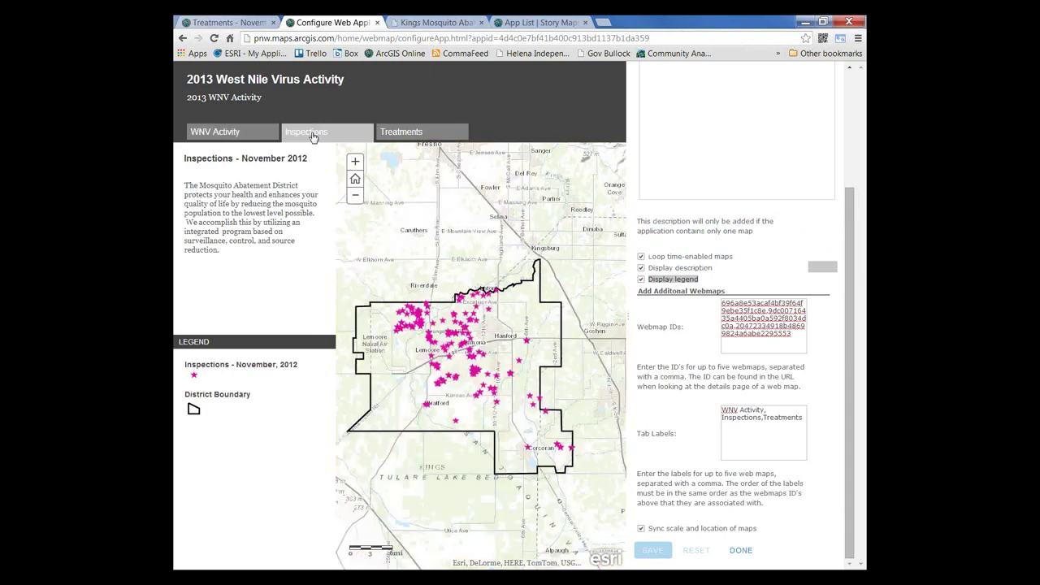
left_click(414, 135)
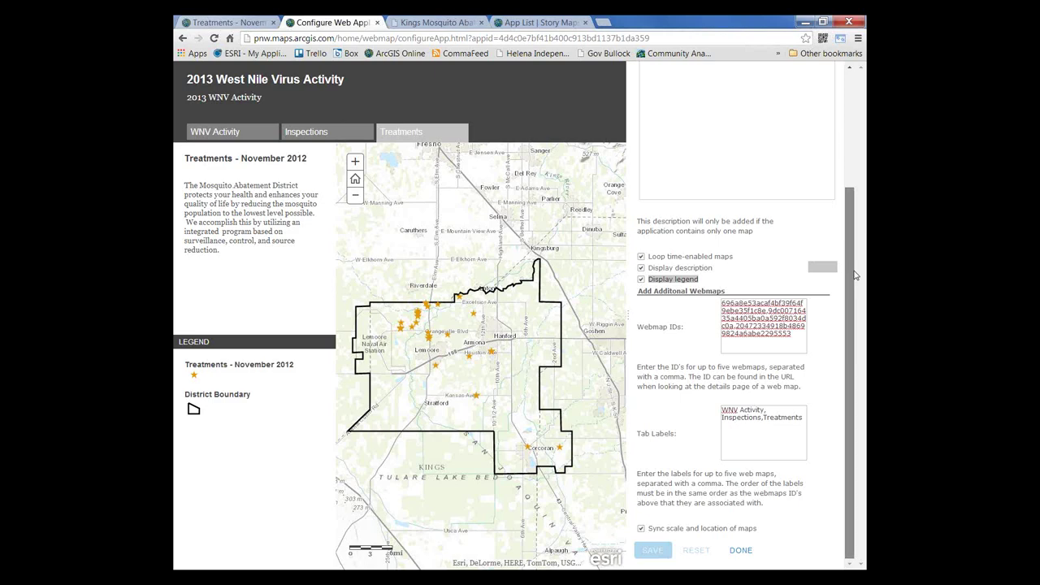
left_click(737, 552)
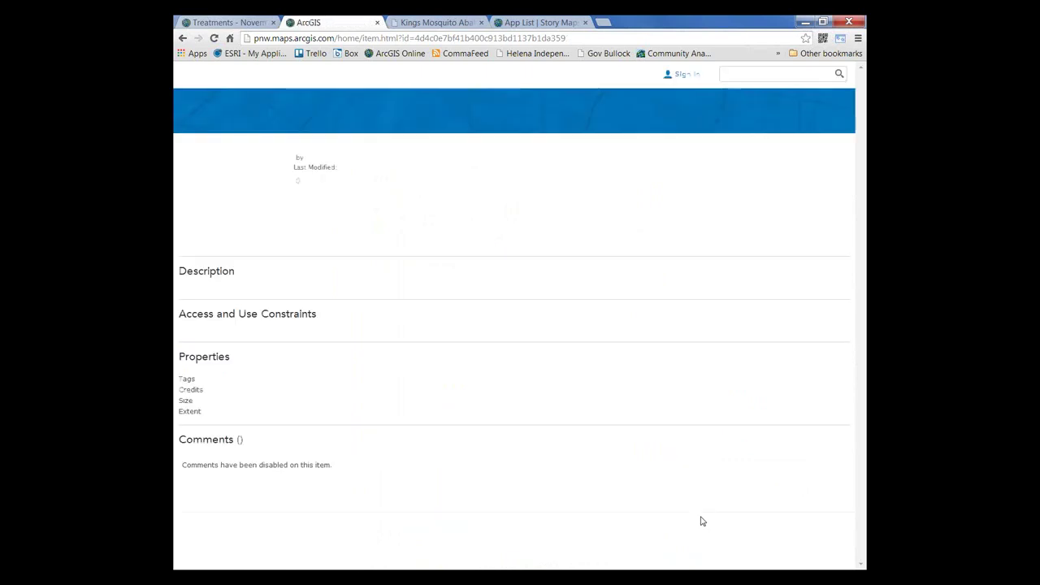
Step: View the app in a new tab, pan the Inspections map, then return to the Kings Mosquito site
left_click(208, 244)
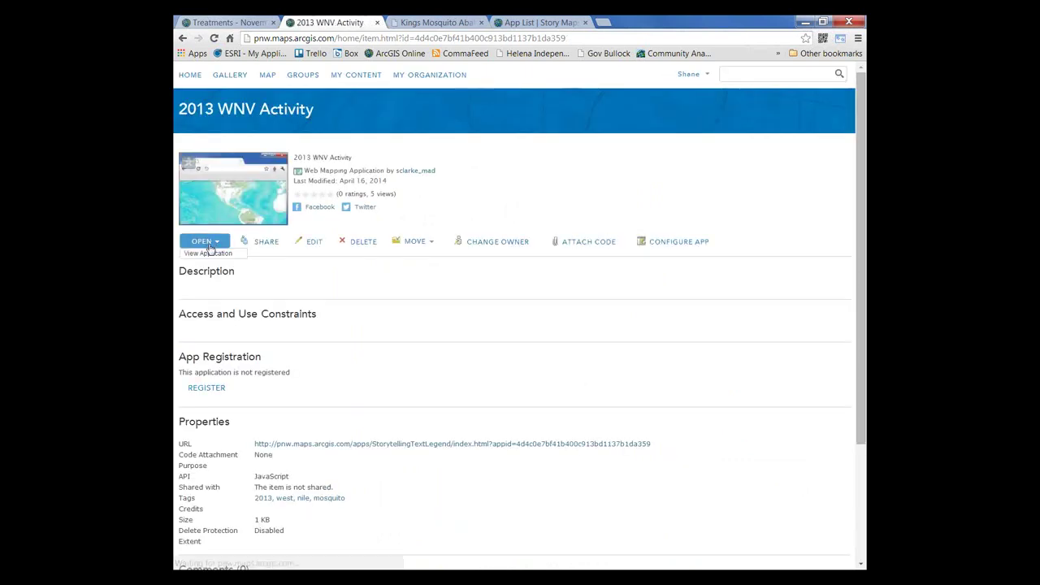
left_click(208, 252)
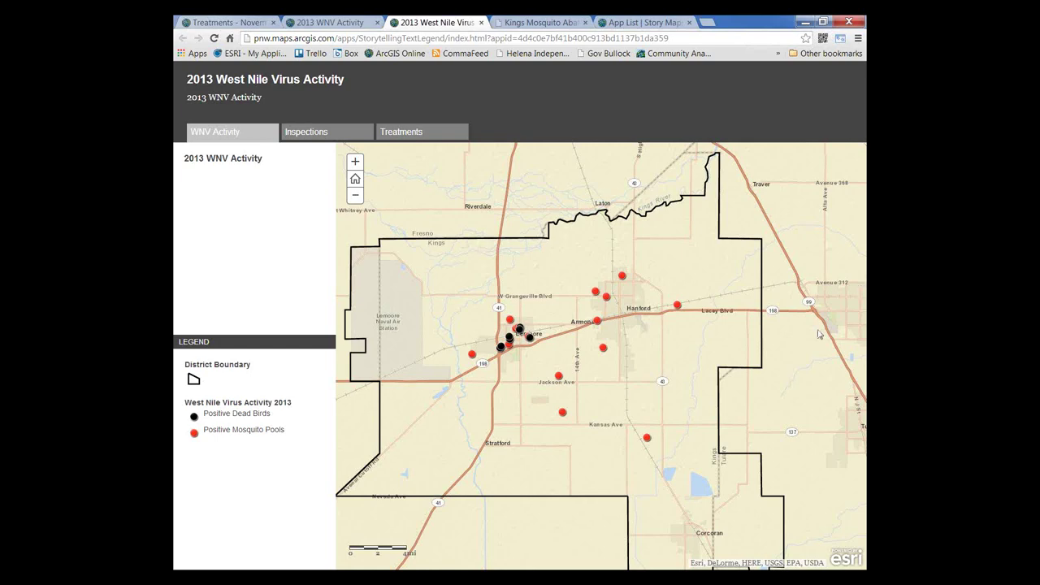
left_click(323, 134)
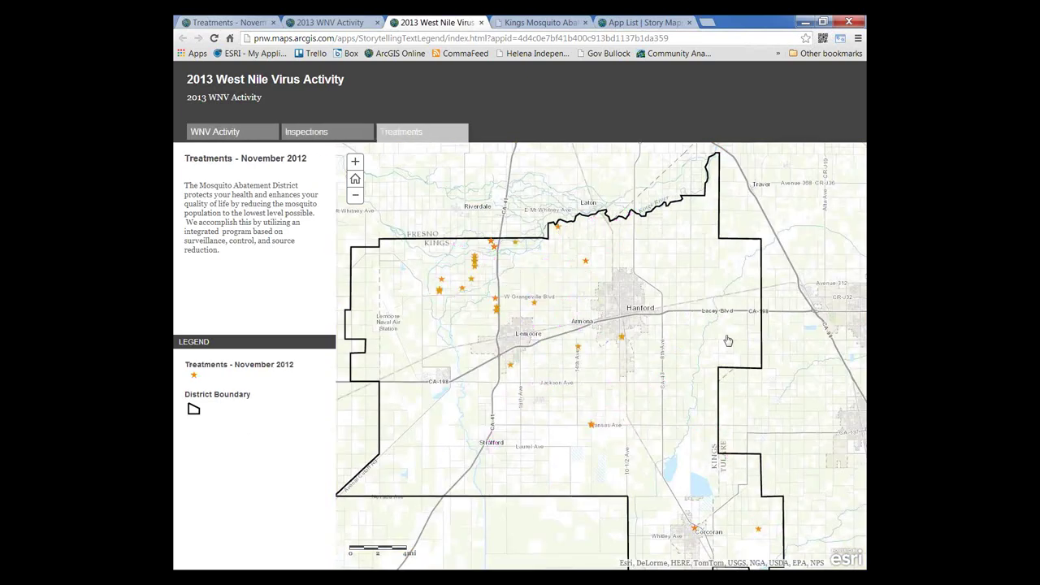
left_click_drag(670, 345, 686, 376)
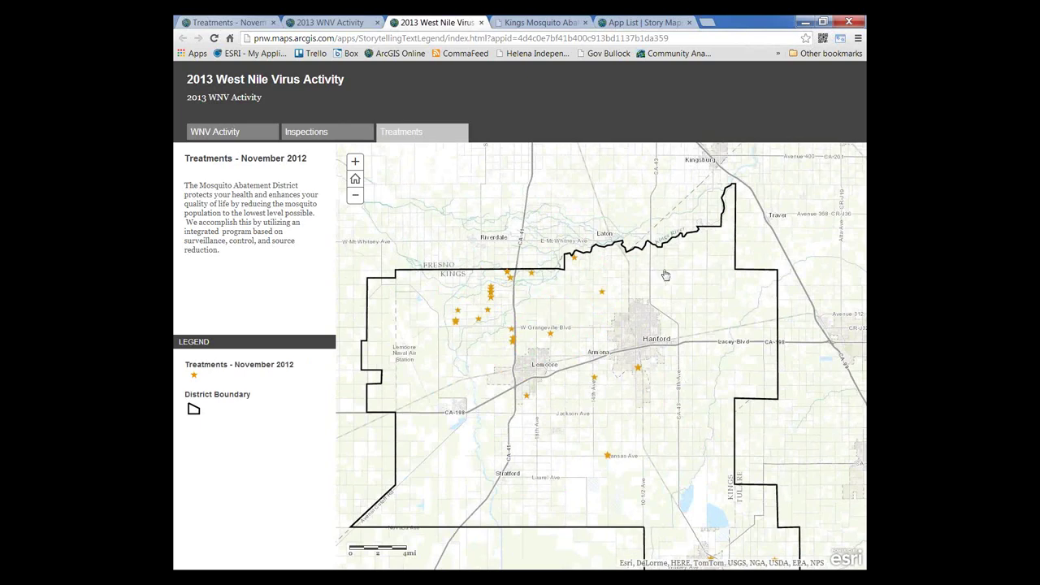
left_click(538, 23)
mouse_move(560, 258)
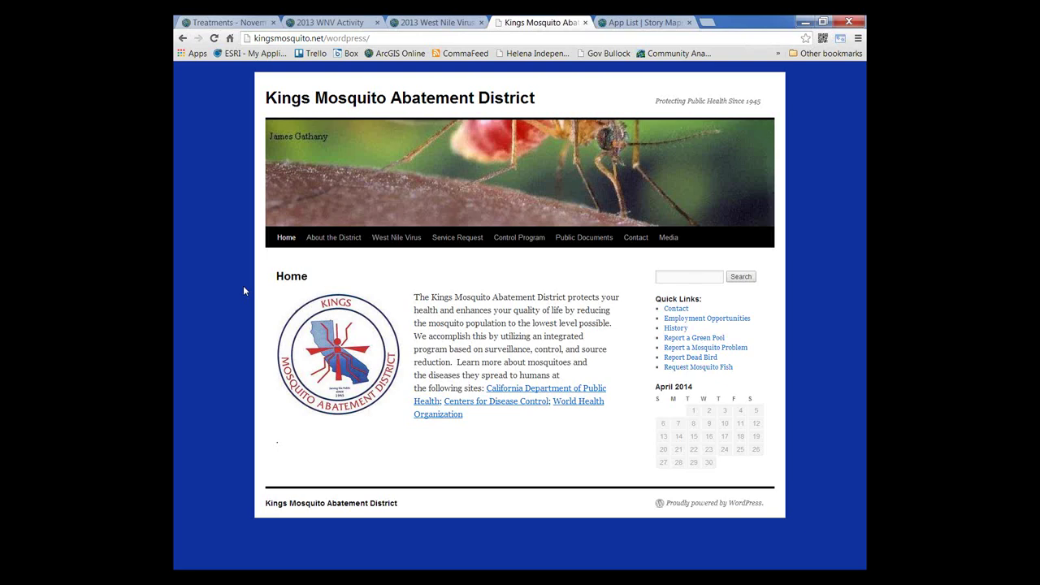
left_click(705, 23)
type("e")
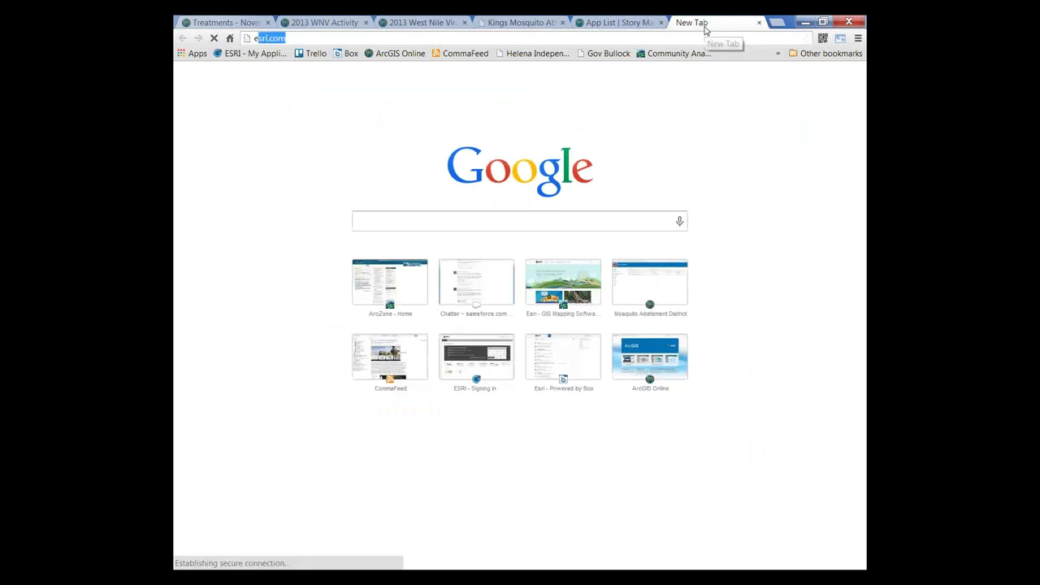
type("sri")
key("Return")
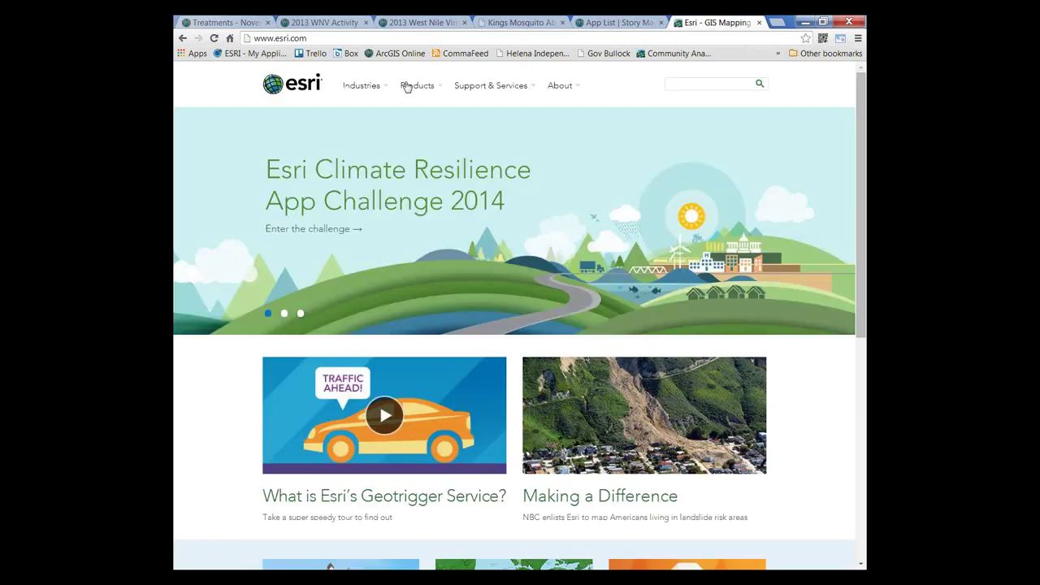
Step: Go to Products > ArcGIS Online on esri.com
mouse_move(441, 90)
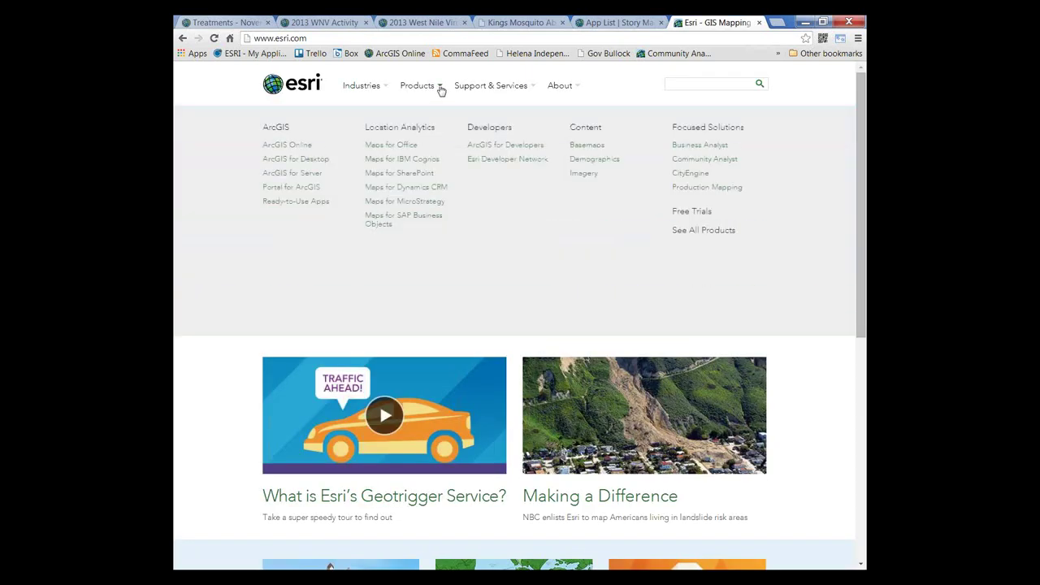
left_click(297, 149)
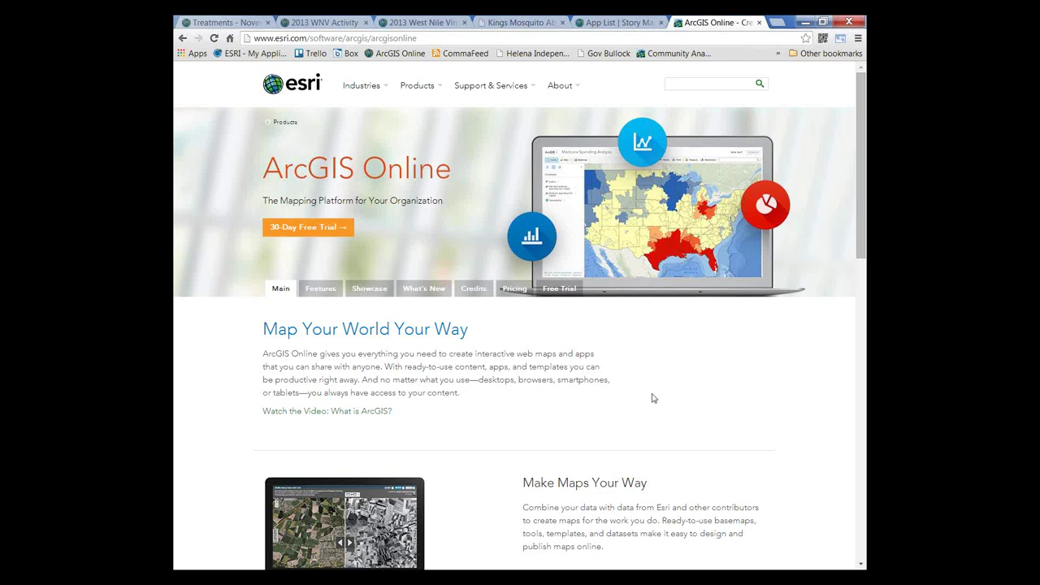
Step: View ArcGIS Online pricing, decline the live chat, then return to the 2013 WNV Activity tab
left_click(516, 291)
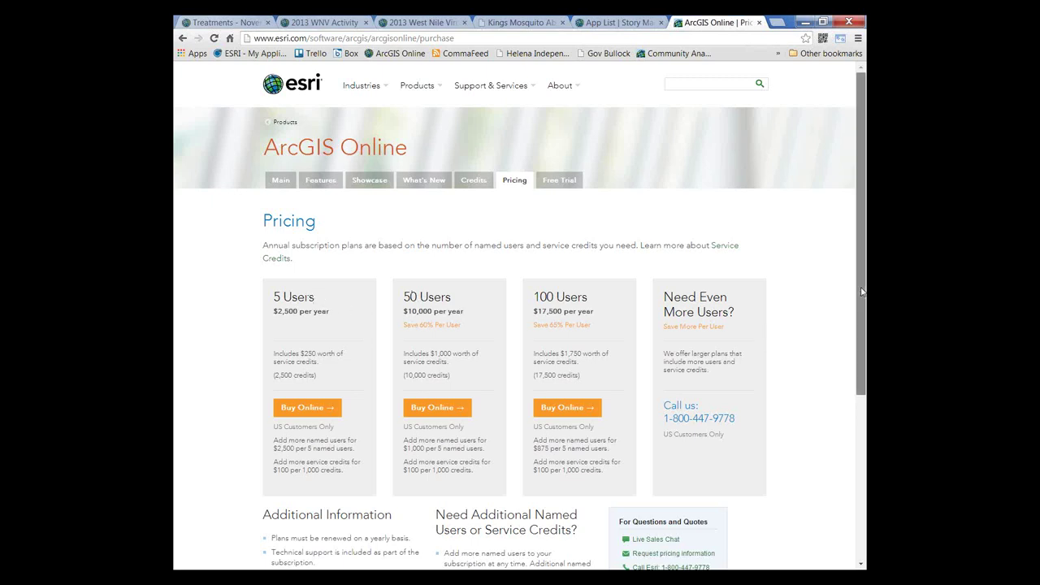
left_click_drag(862, 292, 862, 359)
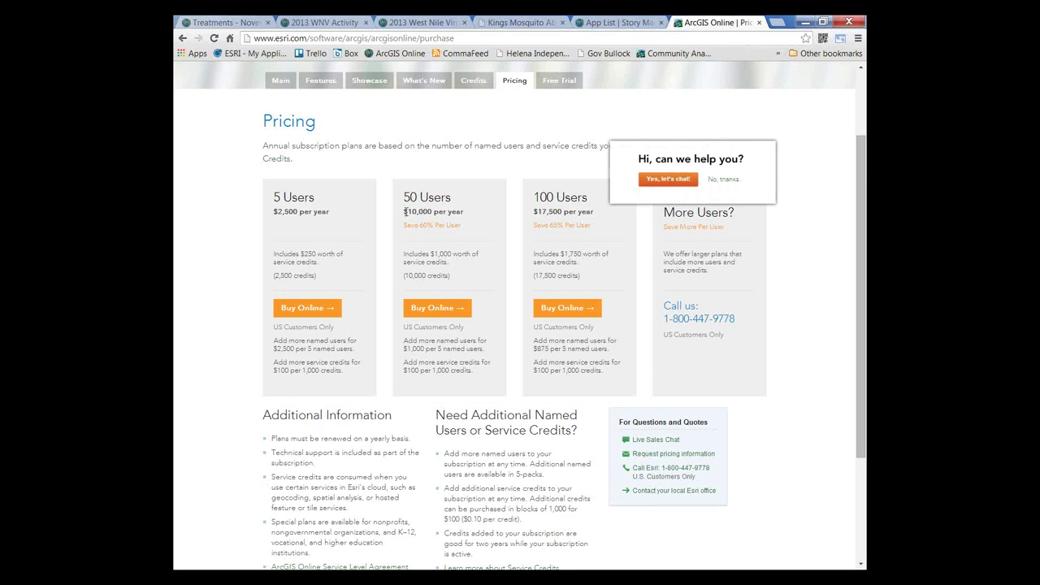
left_click(720, 180)
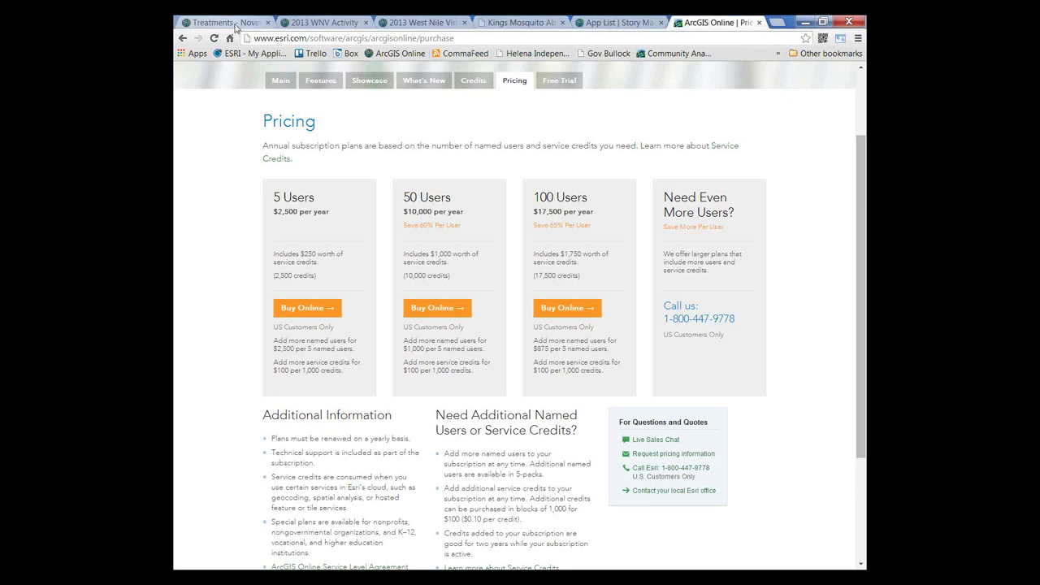
left_click(296, 25)
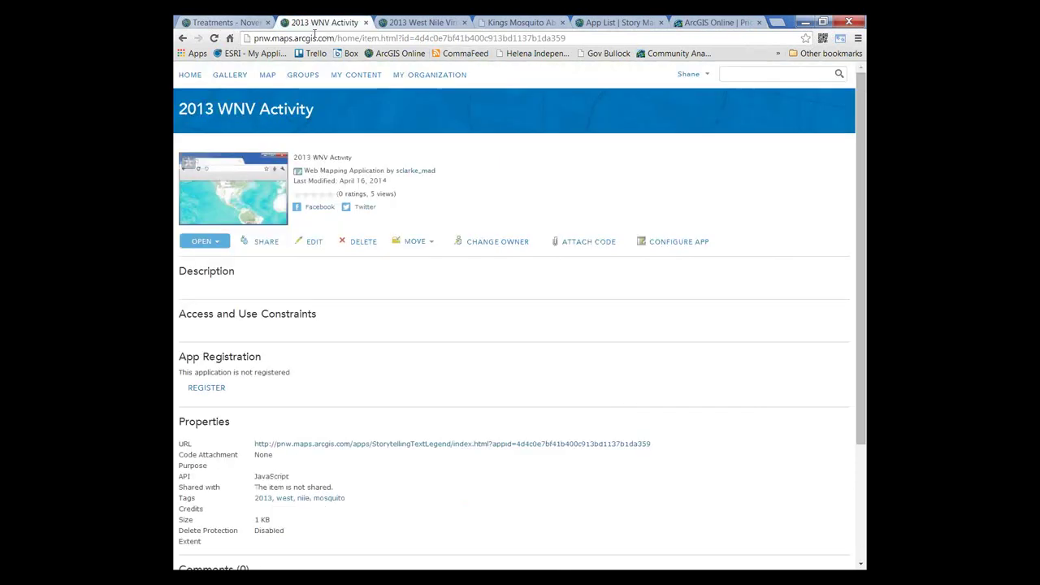
Step: Open My Organization's View Status page showing 24 credits used in 24 hours, all features storage
left_click(430, 78)
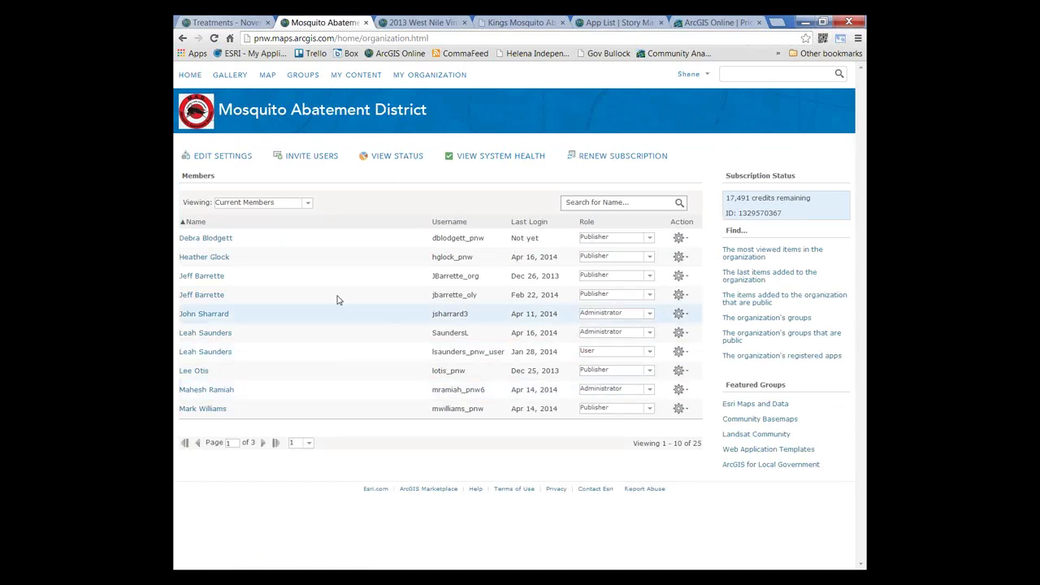
left_click(386, 160)
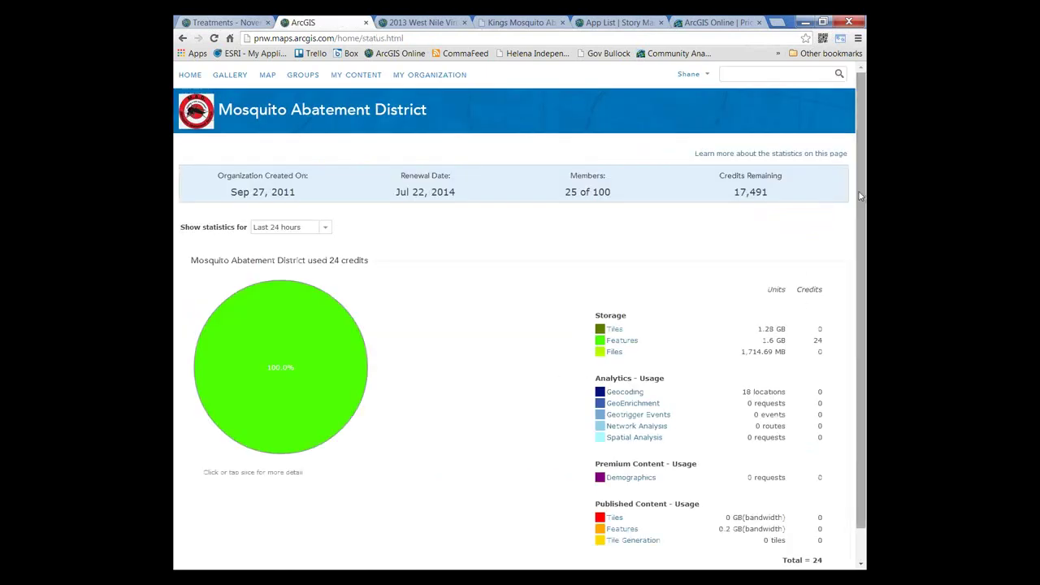
left_click_drag(861, 199, 865, 325)
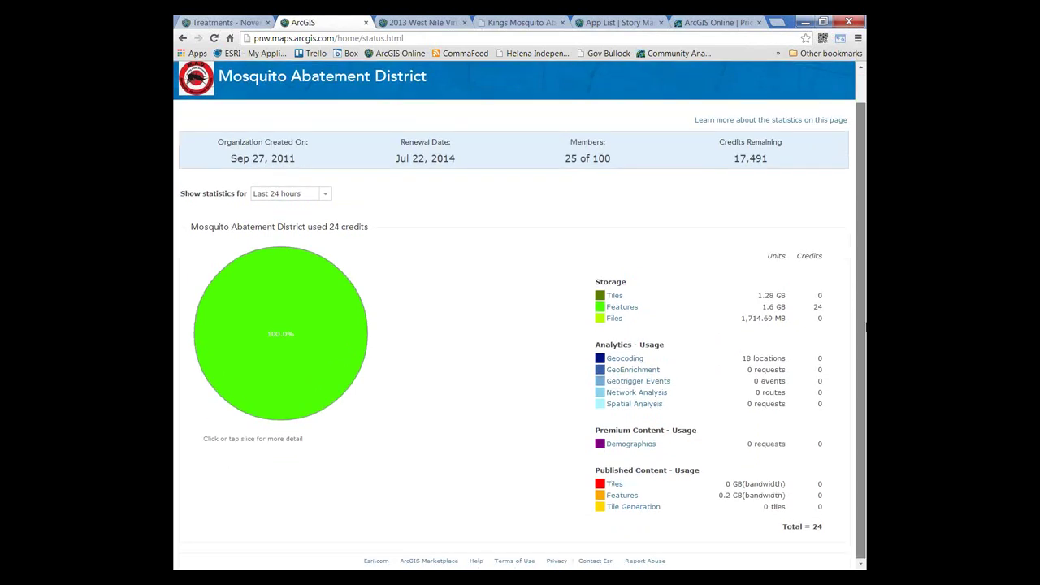
scroll(864, 260, "up", 1)
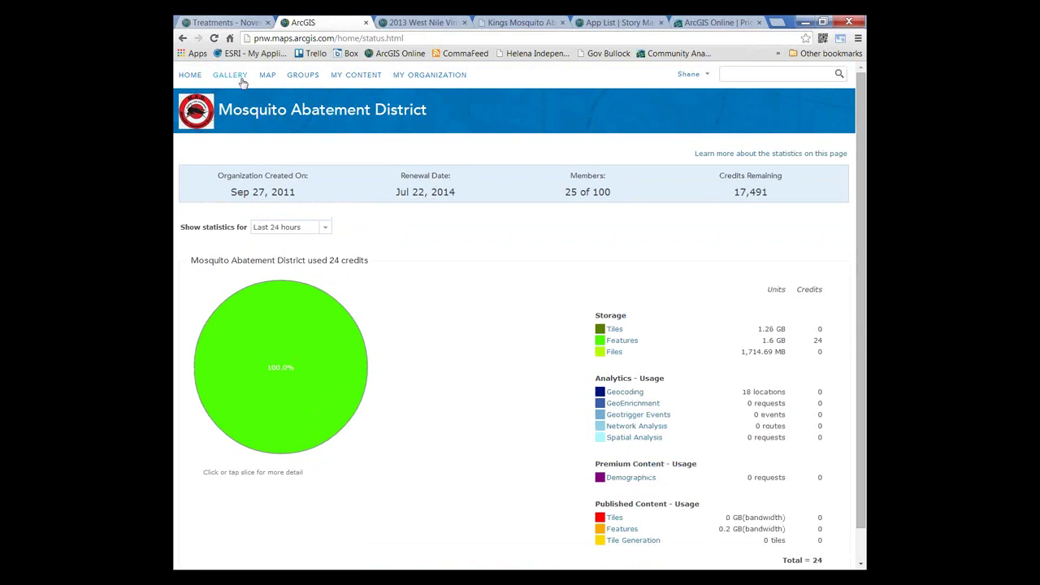
Step: Open the ArcGIS MarketPlace group from page 2 of the organization's groups, then show the account menu
left_click(302, 78)
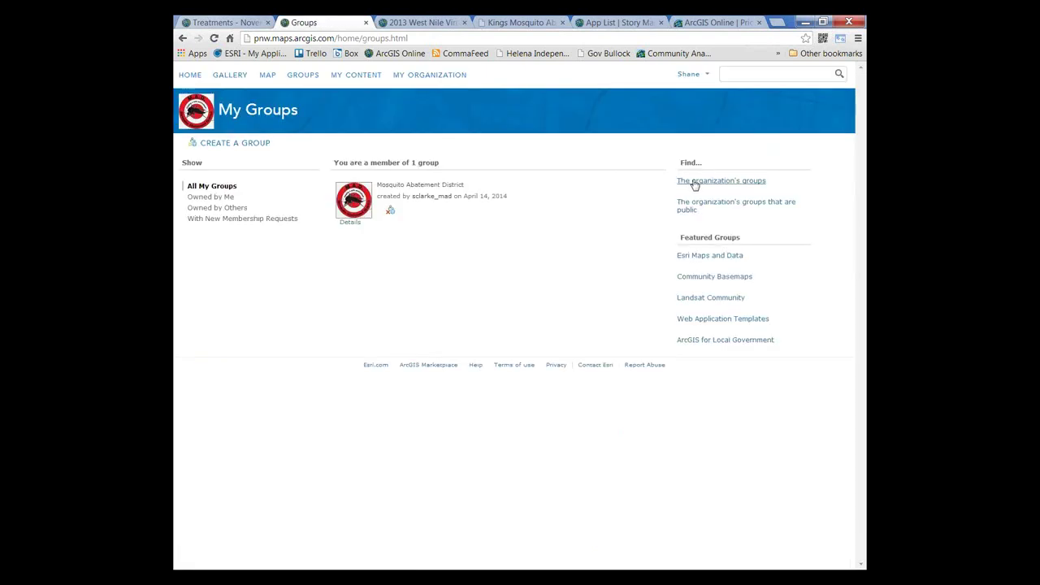
left_click(694, 184)
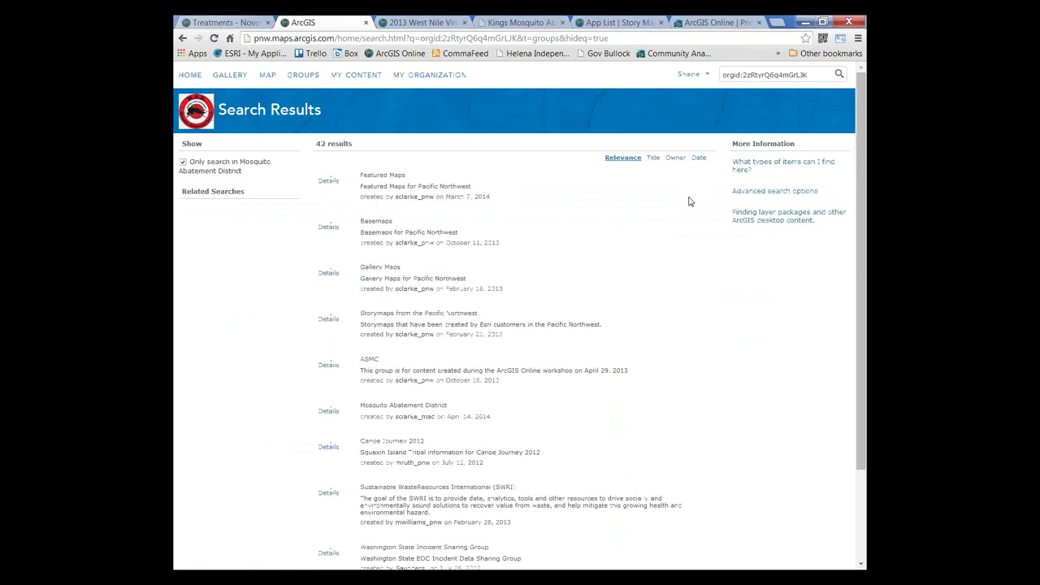
scroll(628, 286, "down", 1)
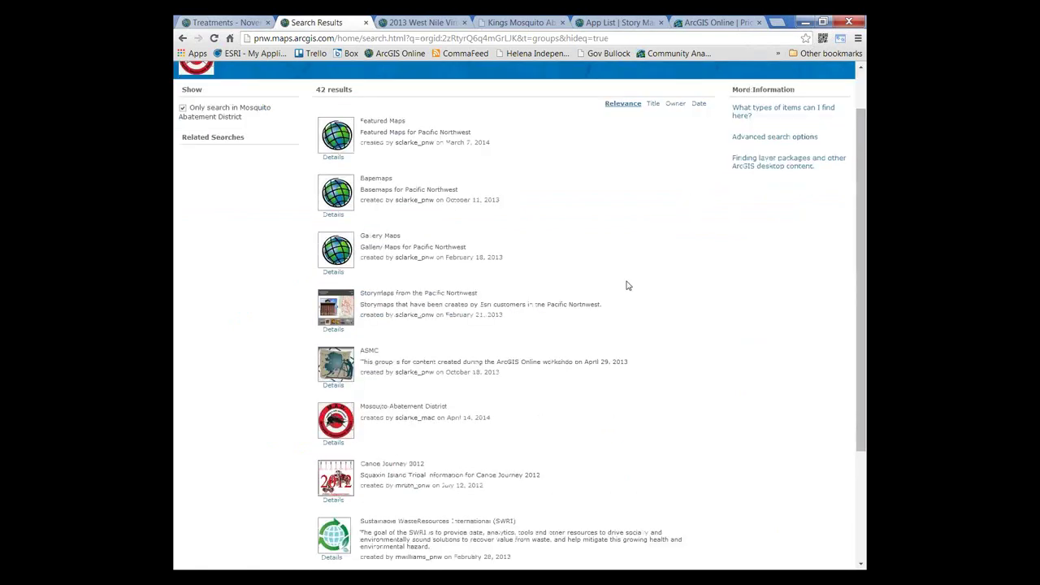
scroll(628, 285, "down", 1)
scroll(628, 285, "down", 2)
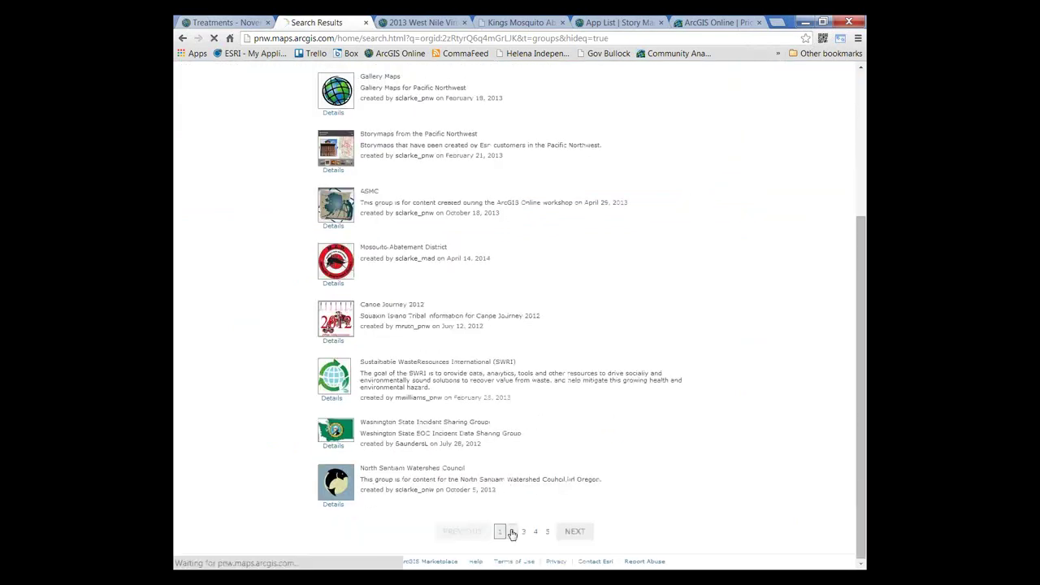
left_click(511, 531)
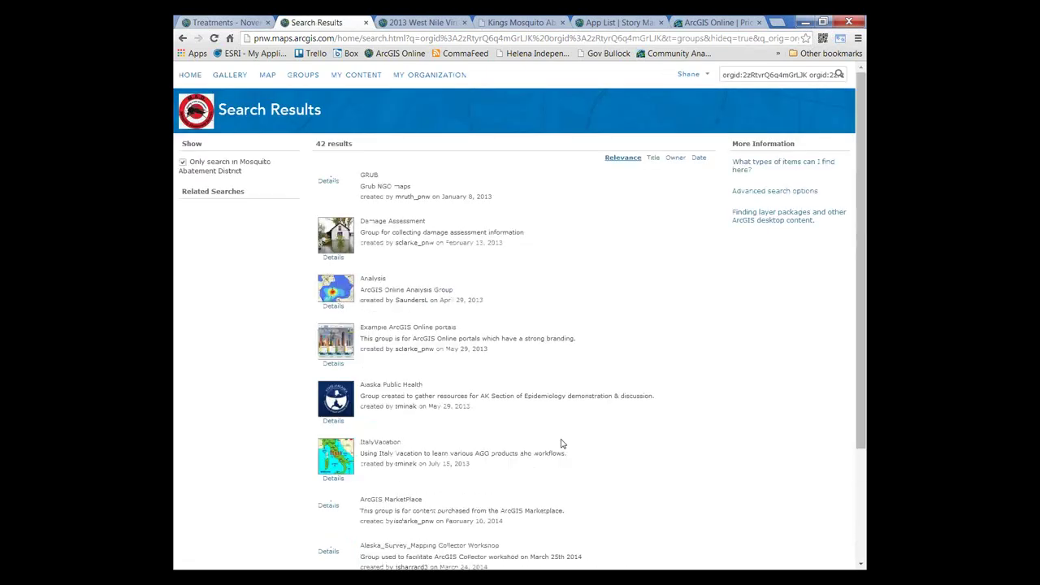
left_click(378, 519)
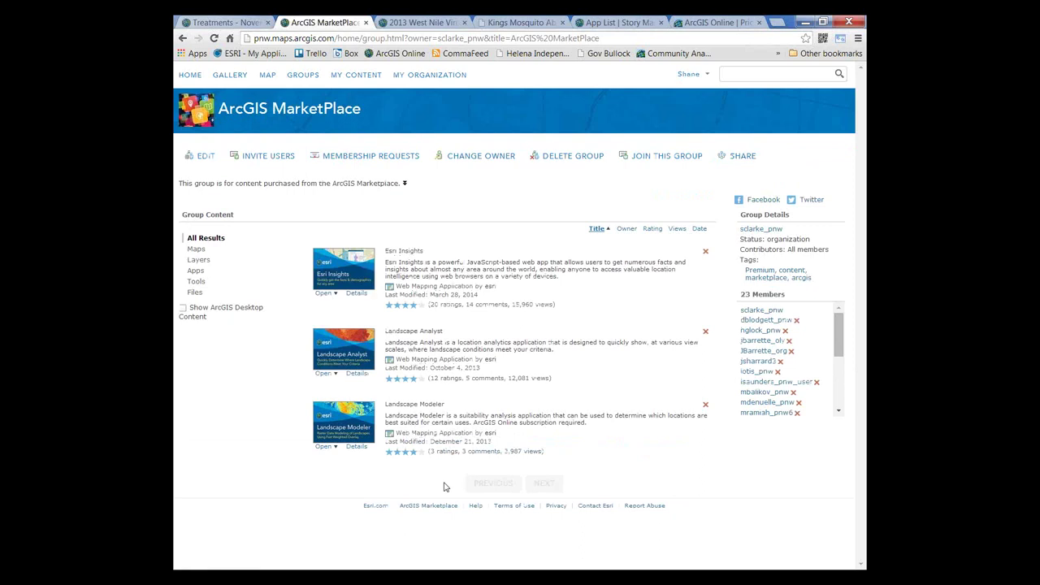
left_click(706, 77)
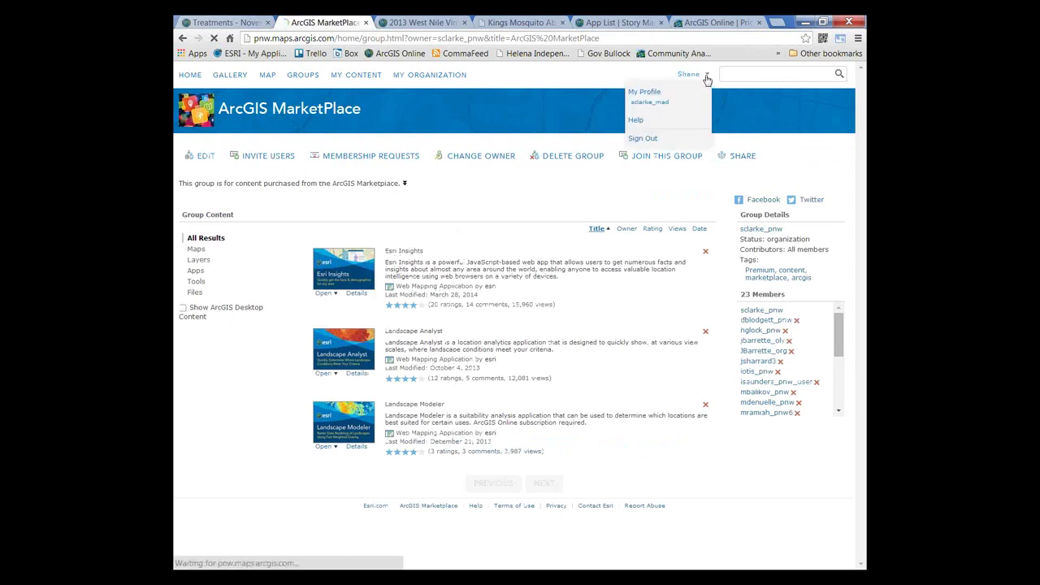
Step: Sign out, then sign back in to Mosquito Abatement District with the saved username and password
left_click(645, 140)
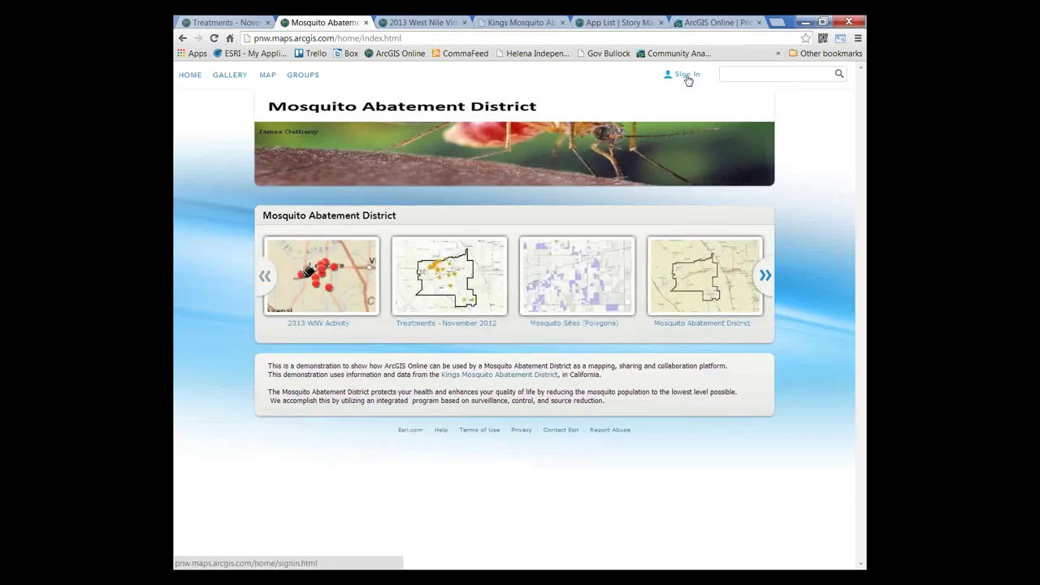
left_click(687, 74)
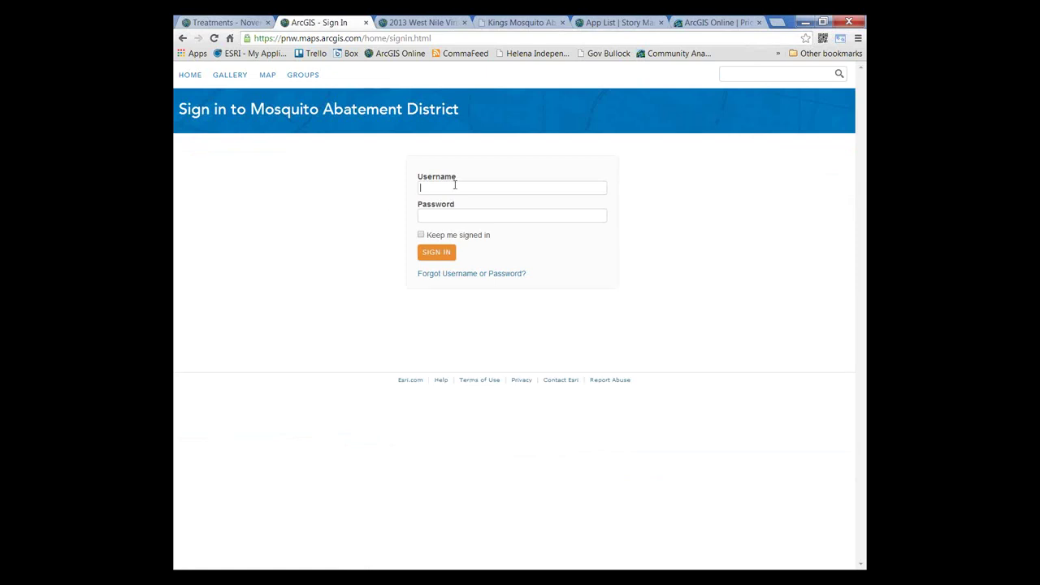
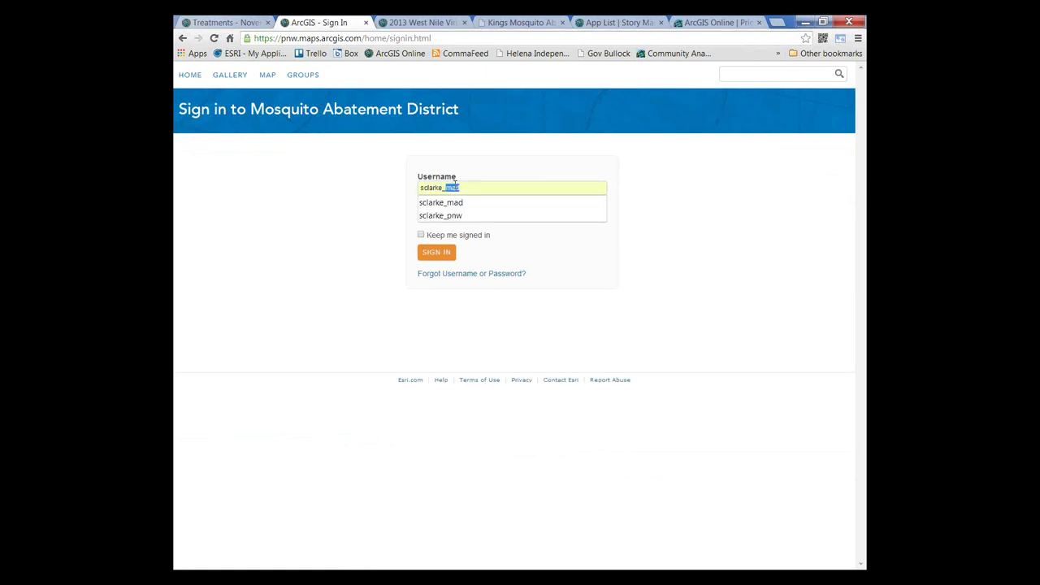
key("Tab")
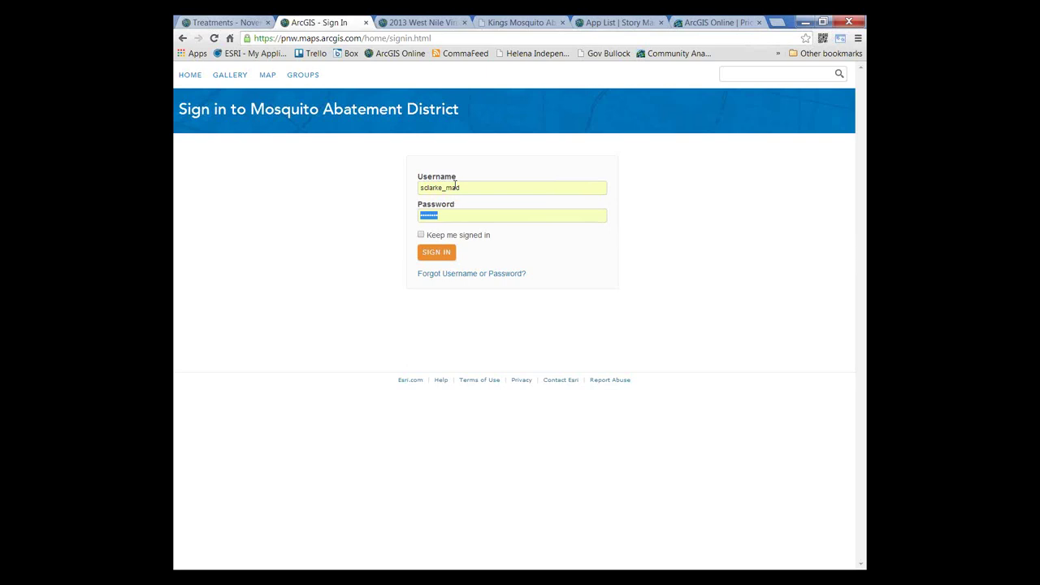
left_click(429, 255)
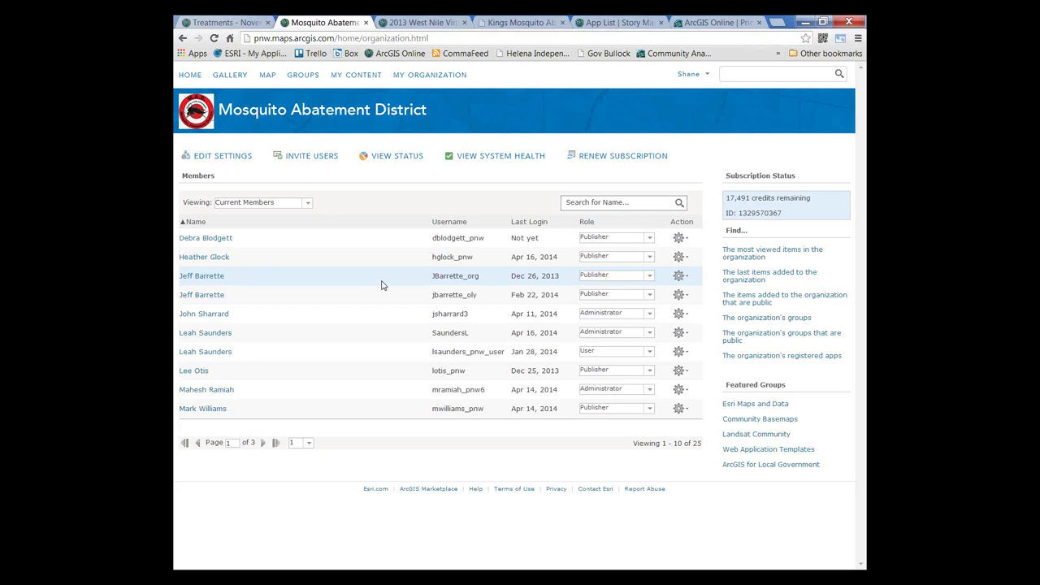
Step: View the organization's status page showing 23 credits for the last 24 hours, then list the other reporting periods
left_click(423, 76)
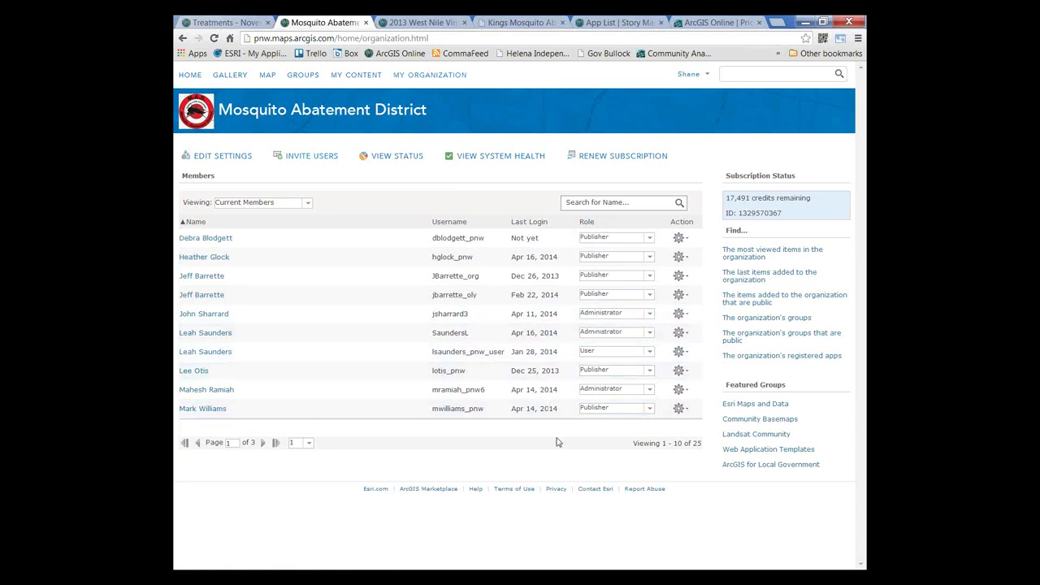
left_click(389, 163)
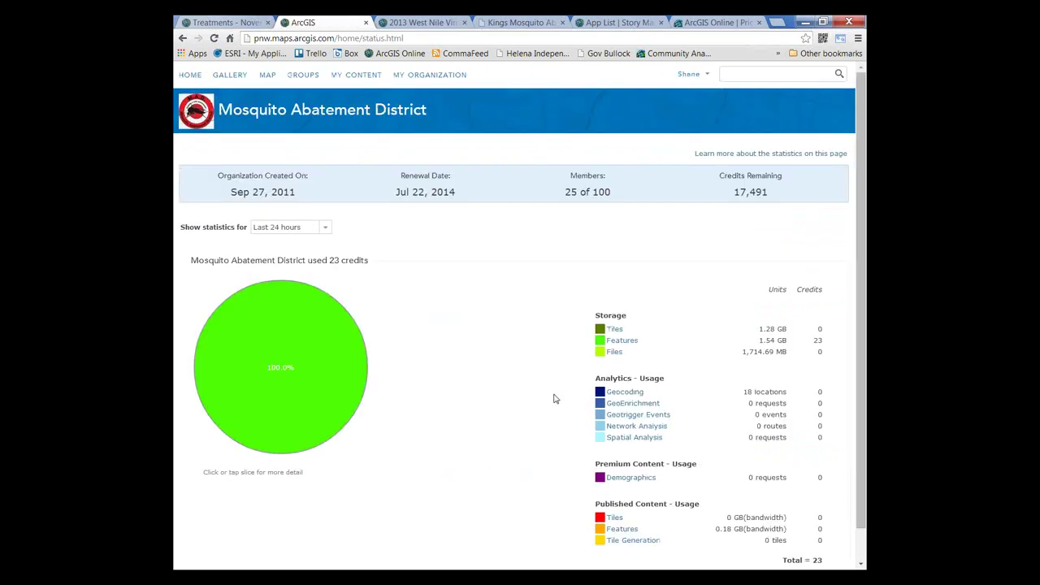
scroll(555, 398, "down", 1)
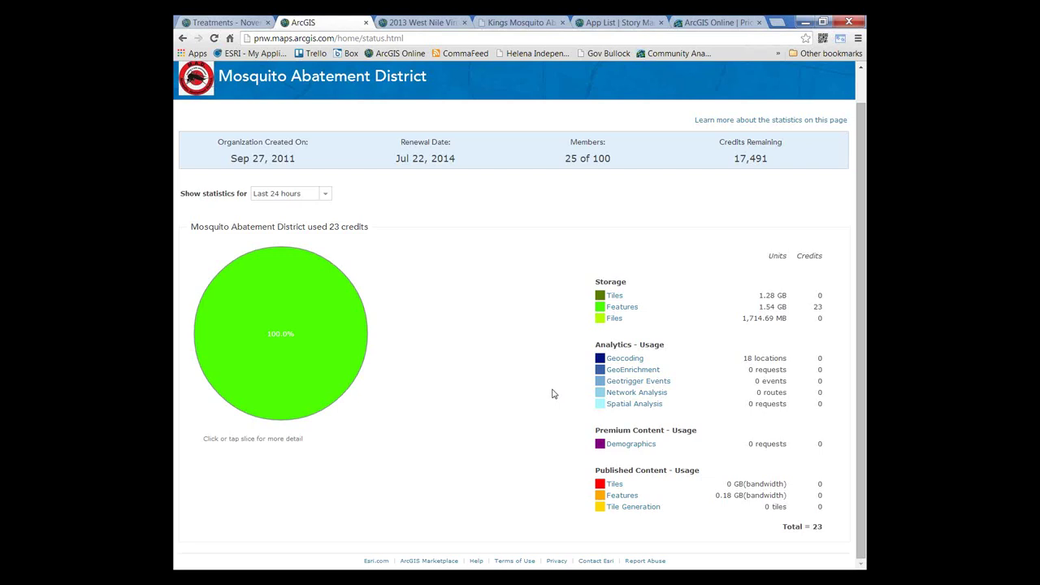
scroll(552, 394, "up", 1)
scroll(553, 394, "down", 1)
scroll(553, 394, "up", 1)
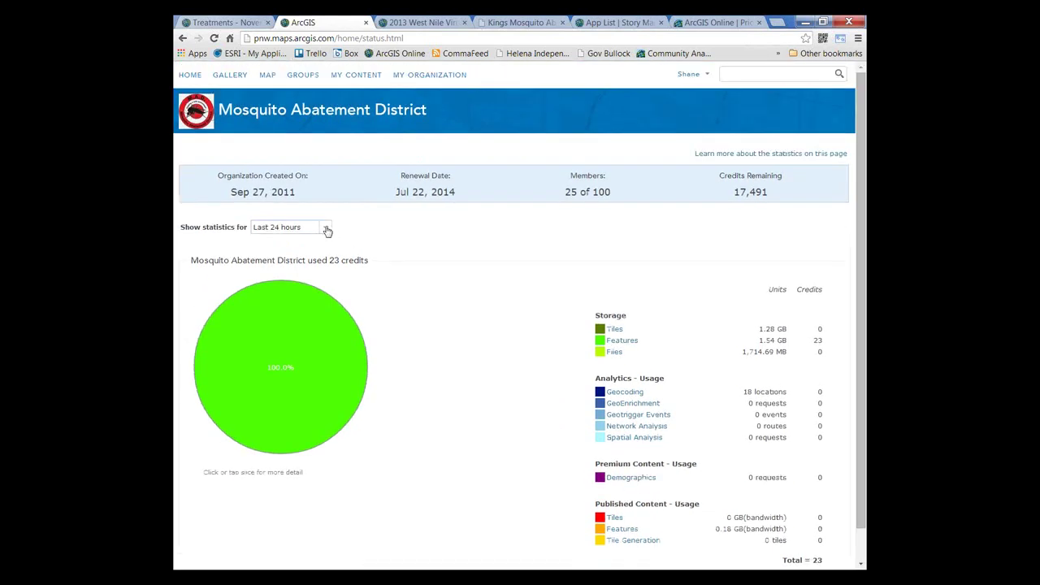
left_click(325, 230)
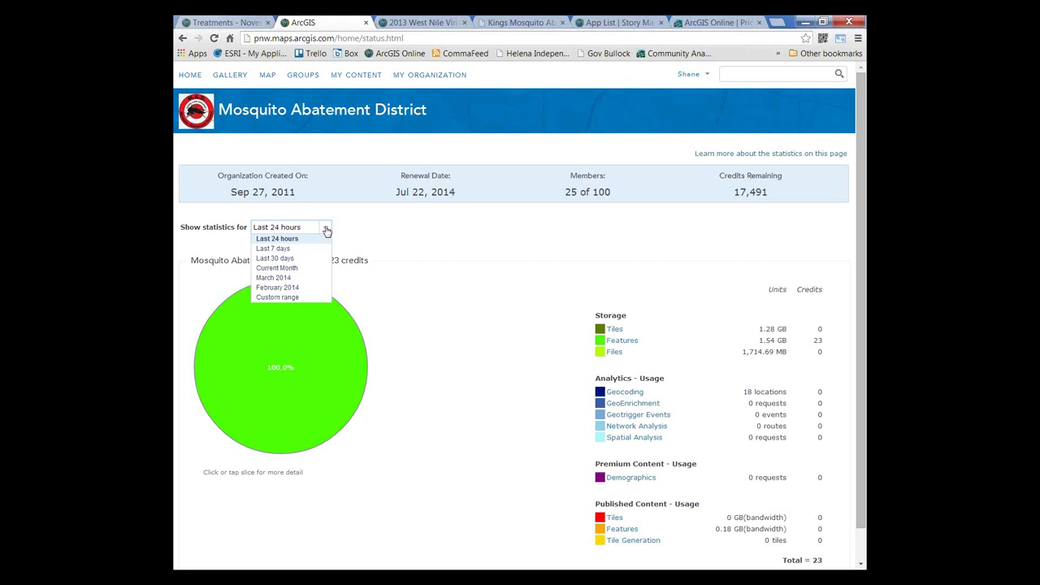
Step: Show Current Month usage statistics (204 credits, 203 on features storage), then return to the organization home page
left_click(299, 270)
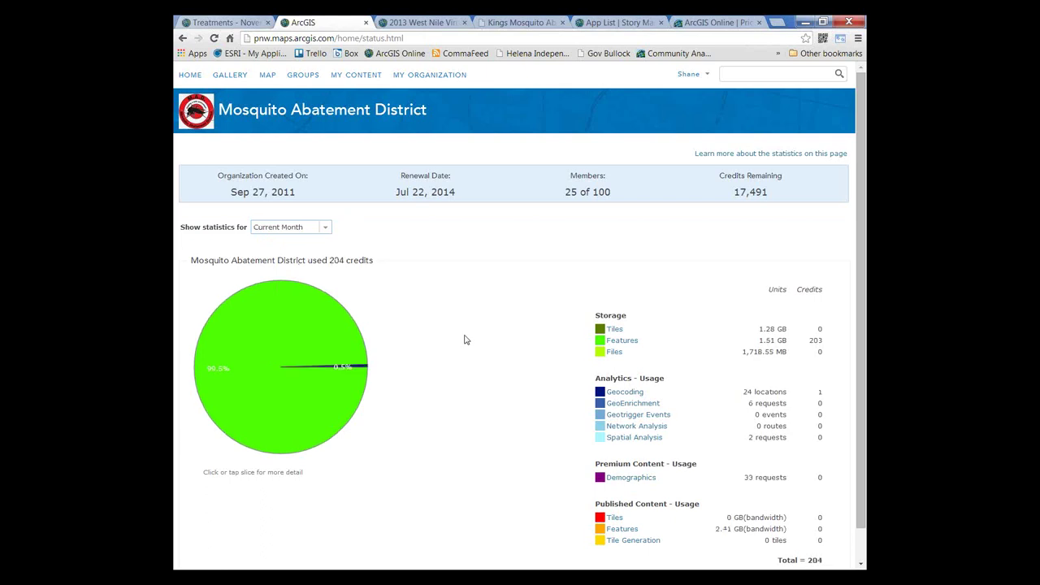
scroll(464, 340, "down", 1)
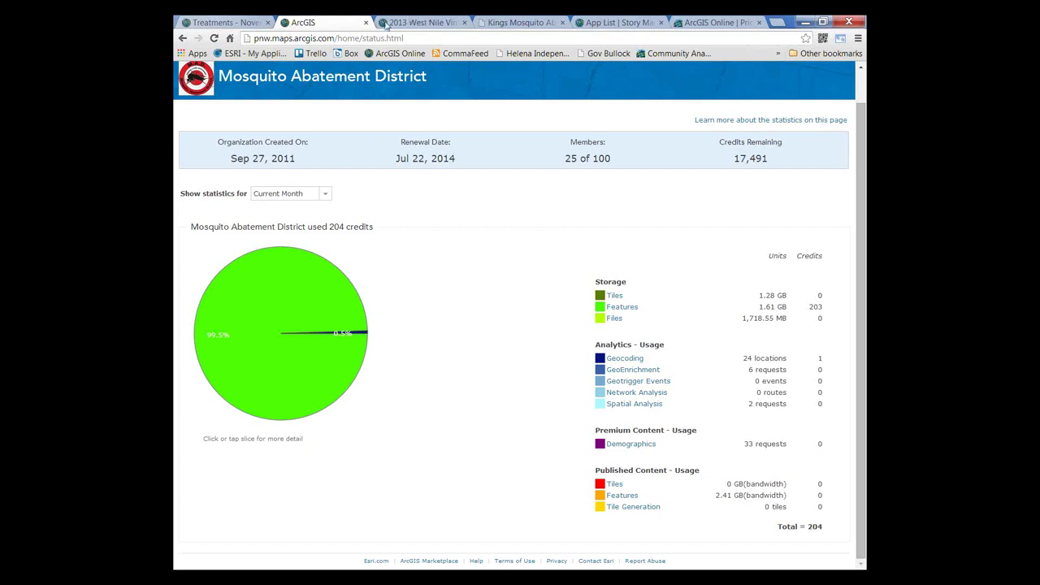
scroll(203, 77, "up", 1)
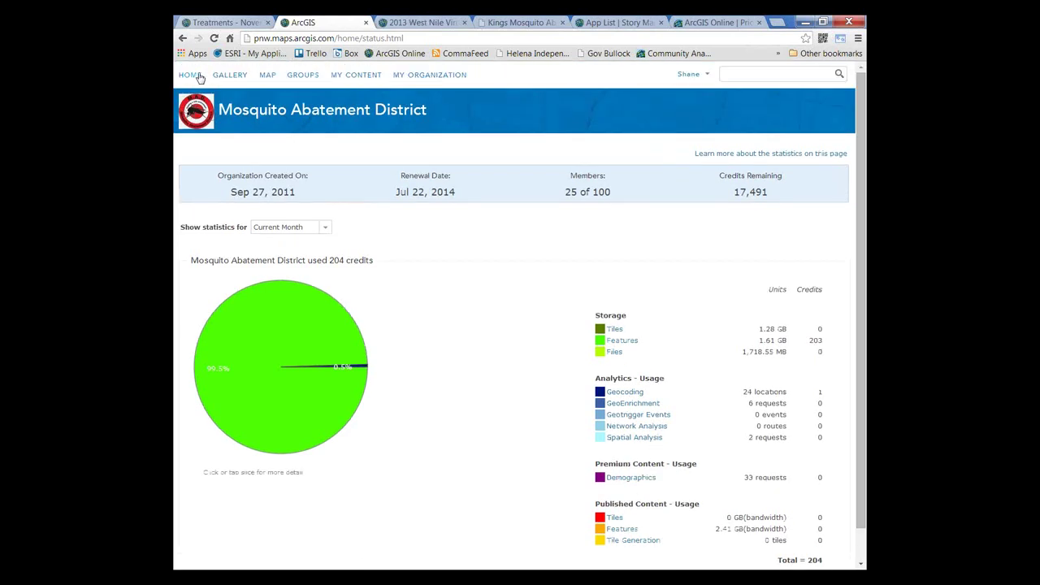
left_click(189, 74)
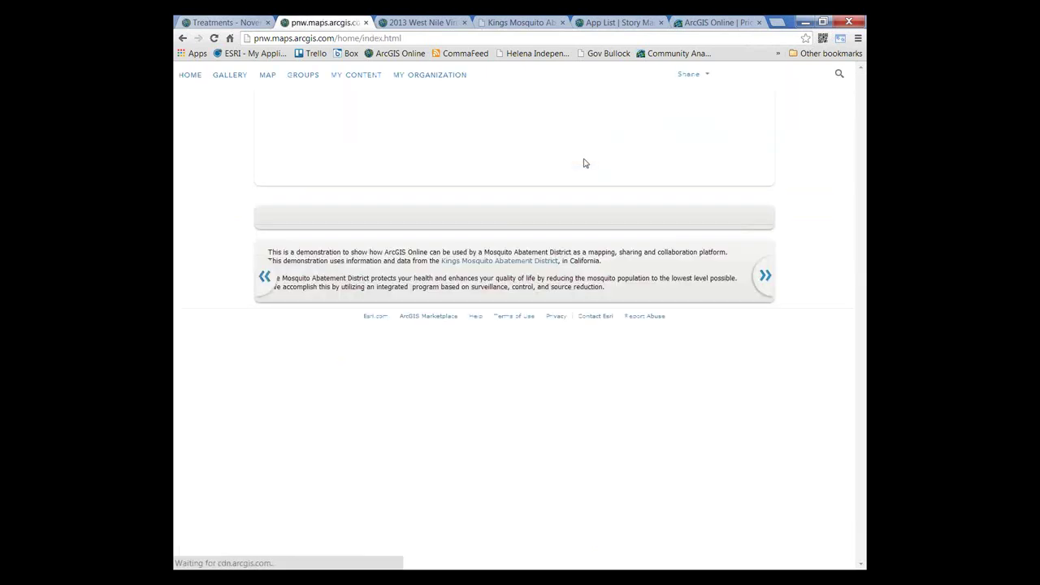